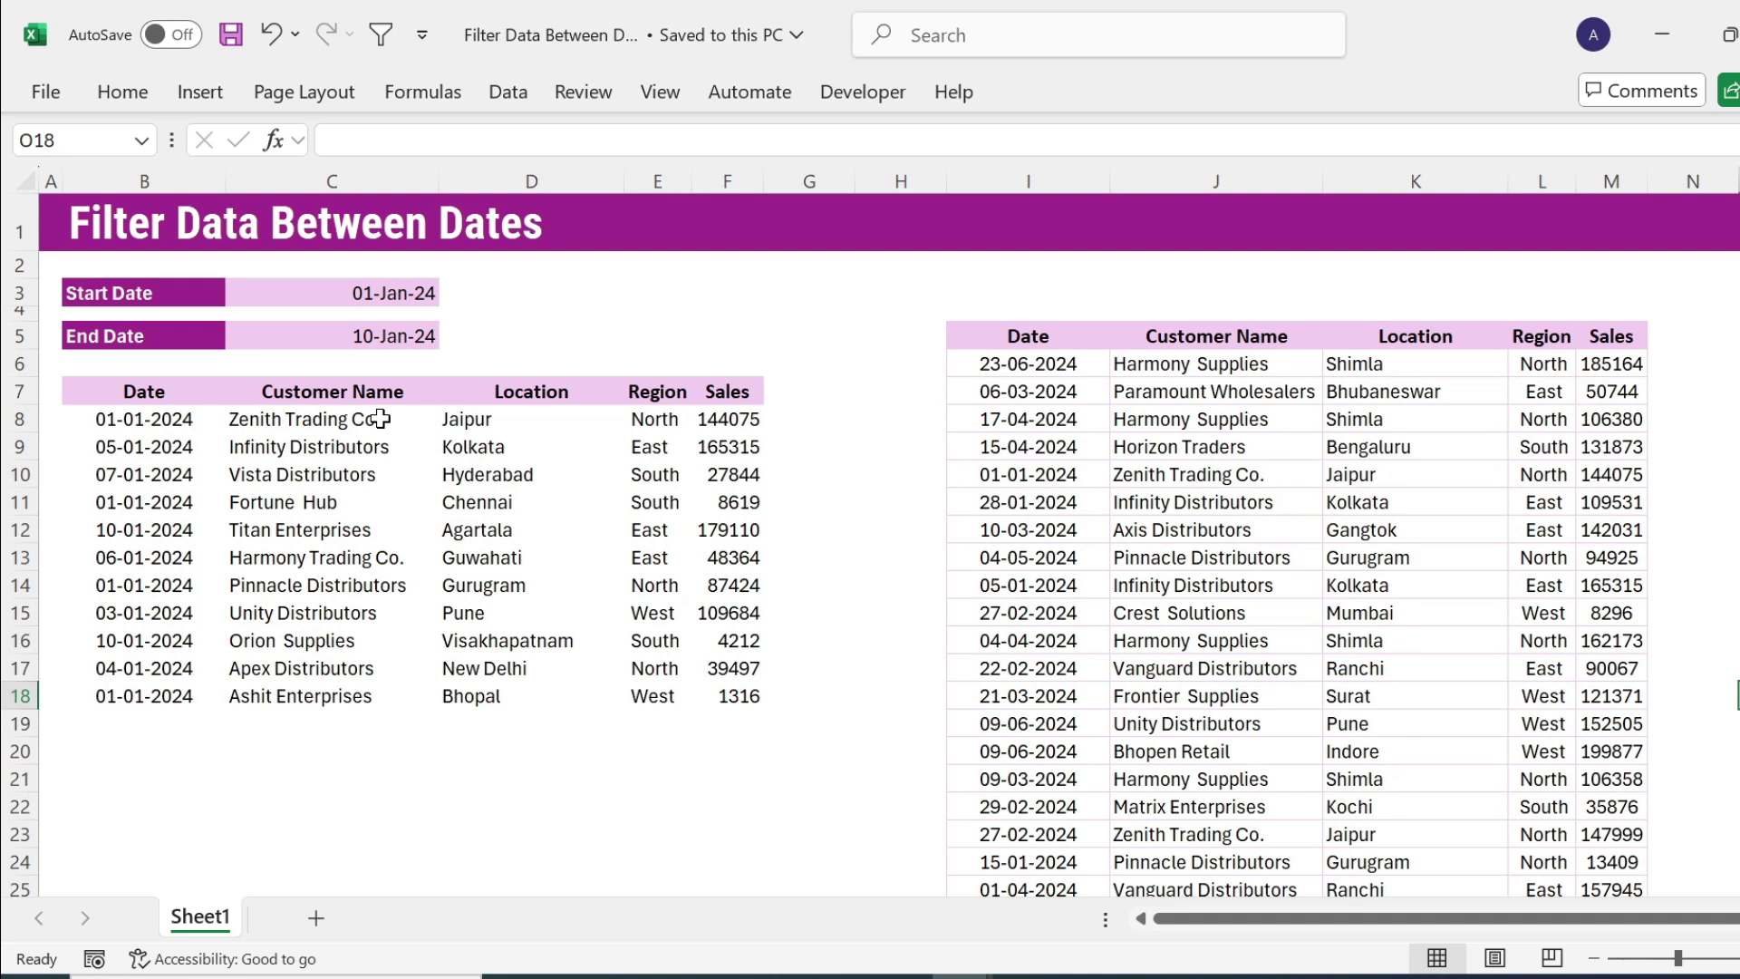
Step: Change the start date in C3 to 01-Mar-24
{"action": "left_click", "coordinate": [377, 299]}
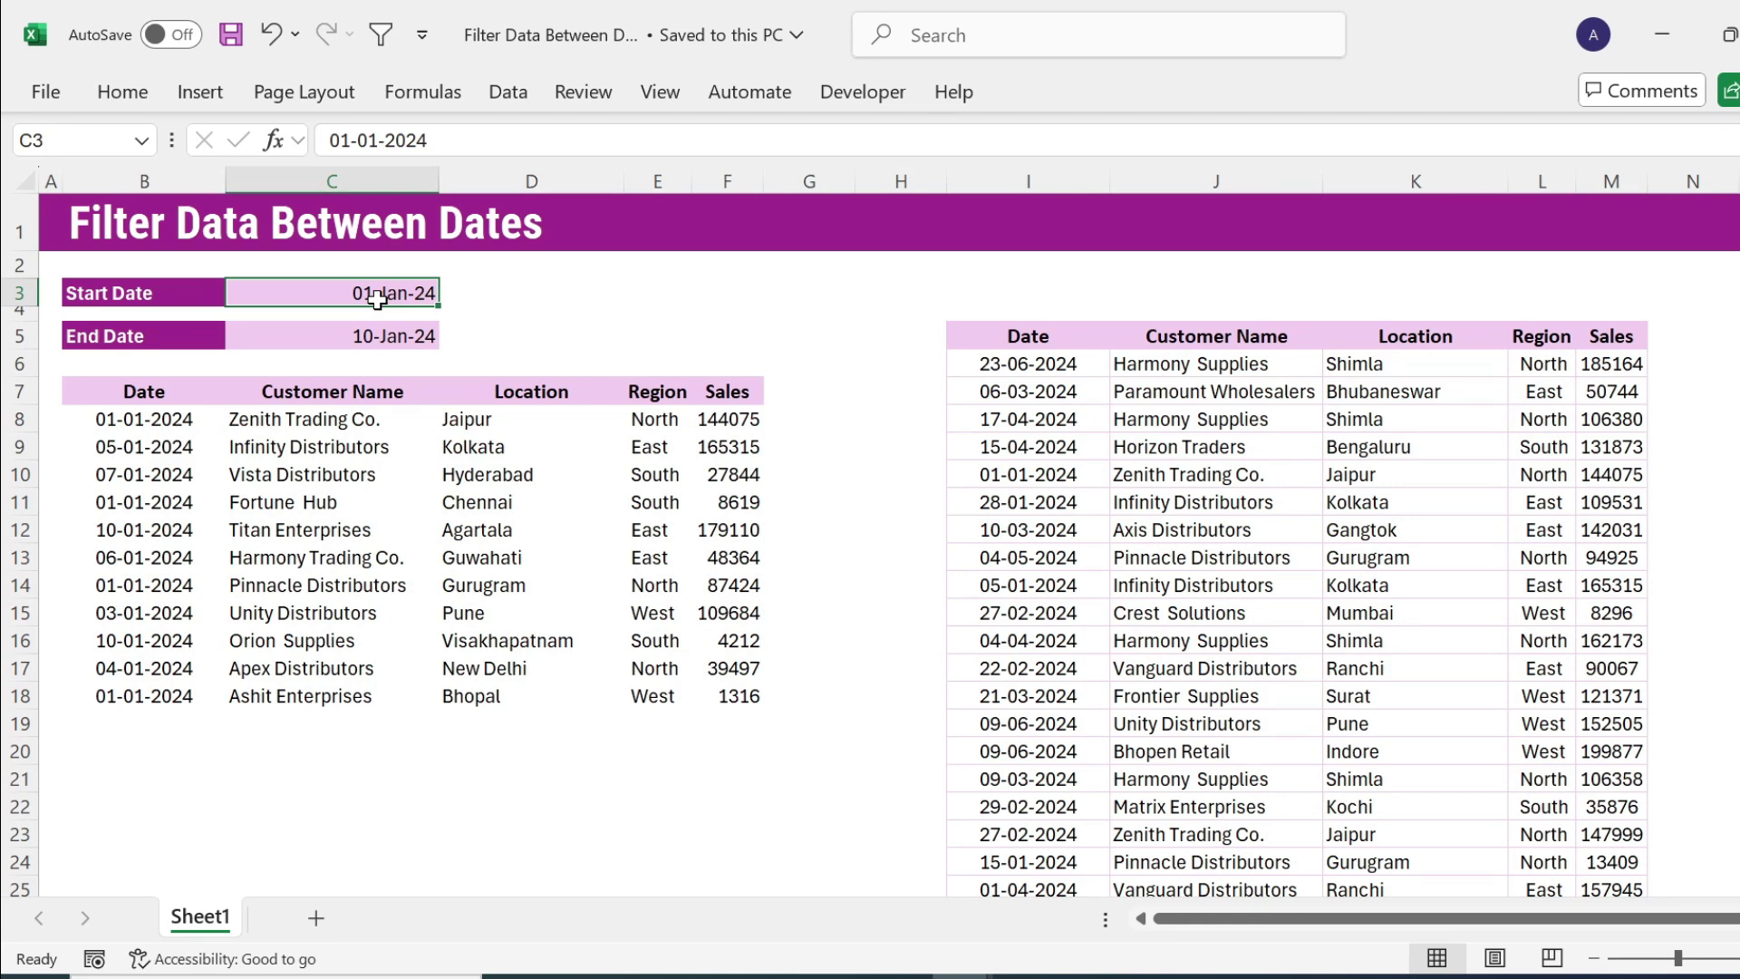
{"action": "double_click", "coordinate": [387, 295]}
{"action": "key", "text": "BackSpace"}
{"action": "type", "text": "3"}
{"action": "key", "text": "Return"}
Step: Change the end date in C5 to 15-03-2024
{"action": "double_click", "coordinate": [360, 336]}
{"action": "key", "text": "BackSpace"}
{"action": "type", "text": "5"}
{"action": "key", "text": "Right"}
{"action": "key", "text": "Right"}
{"action": "key", "text": "Right"}
{"action": "key", "text": "BackSpace"}
{"action": "type", "text": "3"}
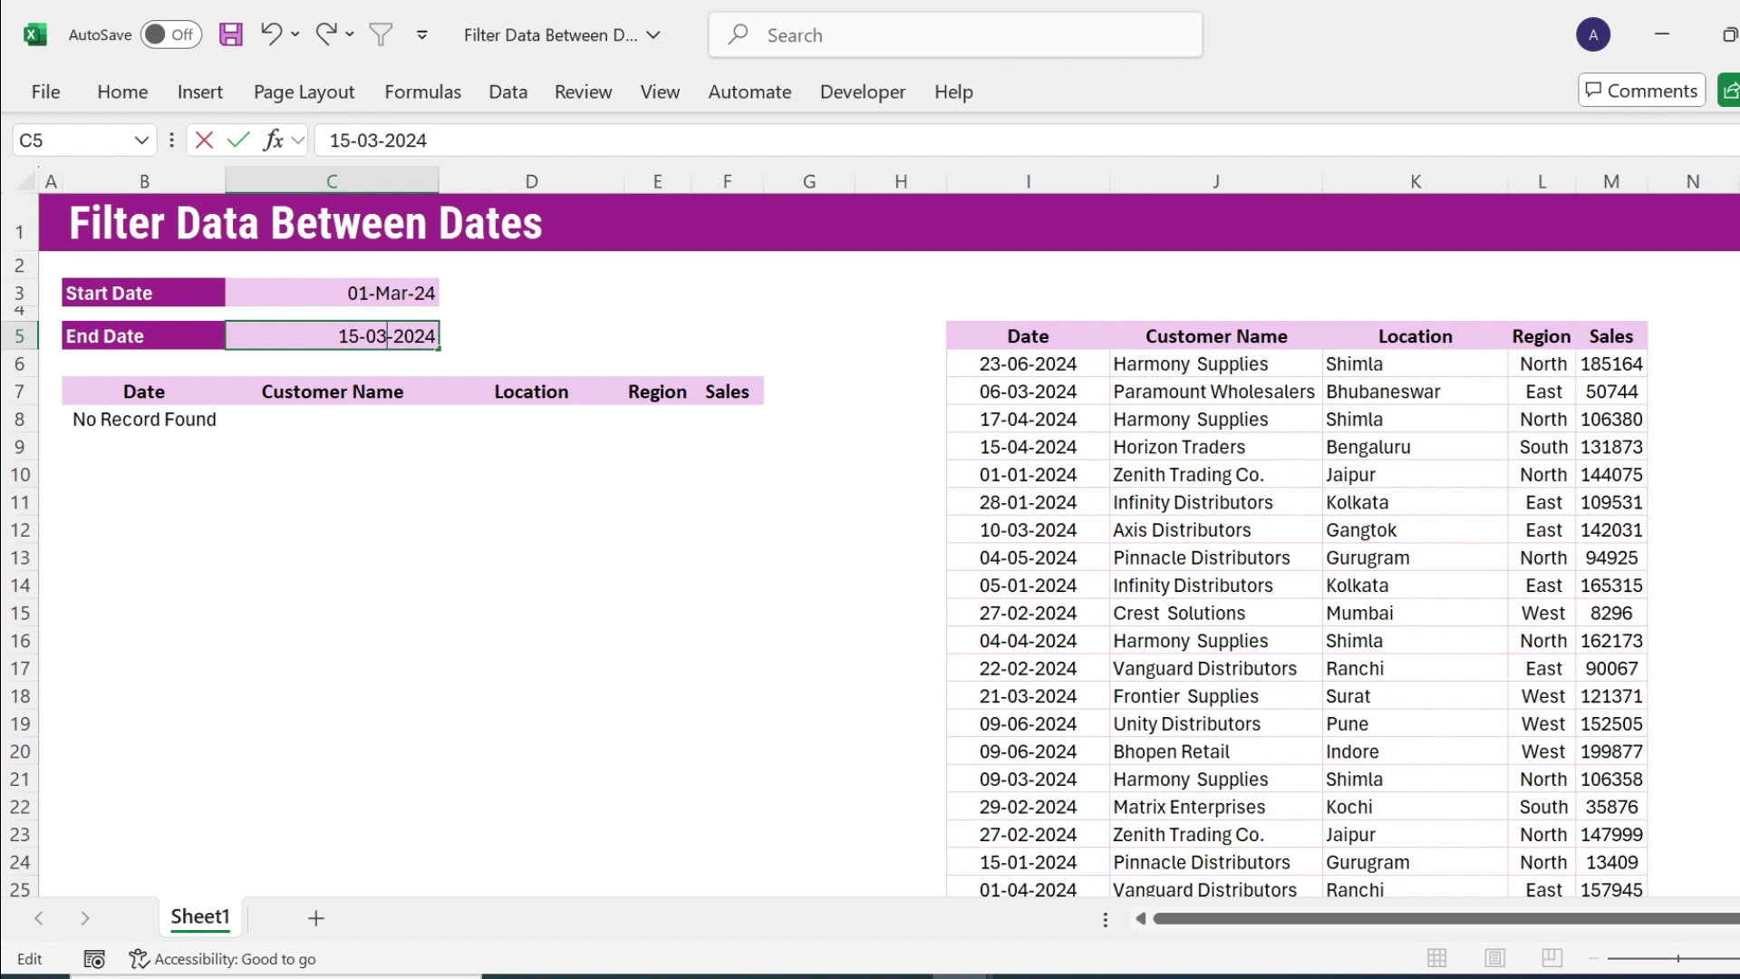
{"action": "key", "text": "Return"}
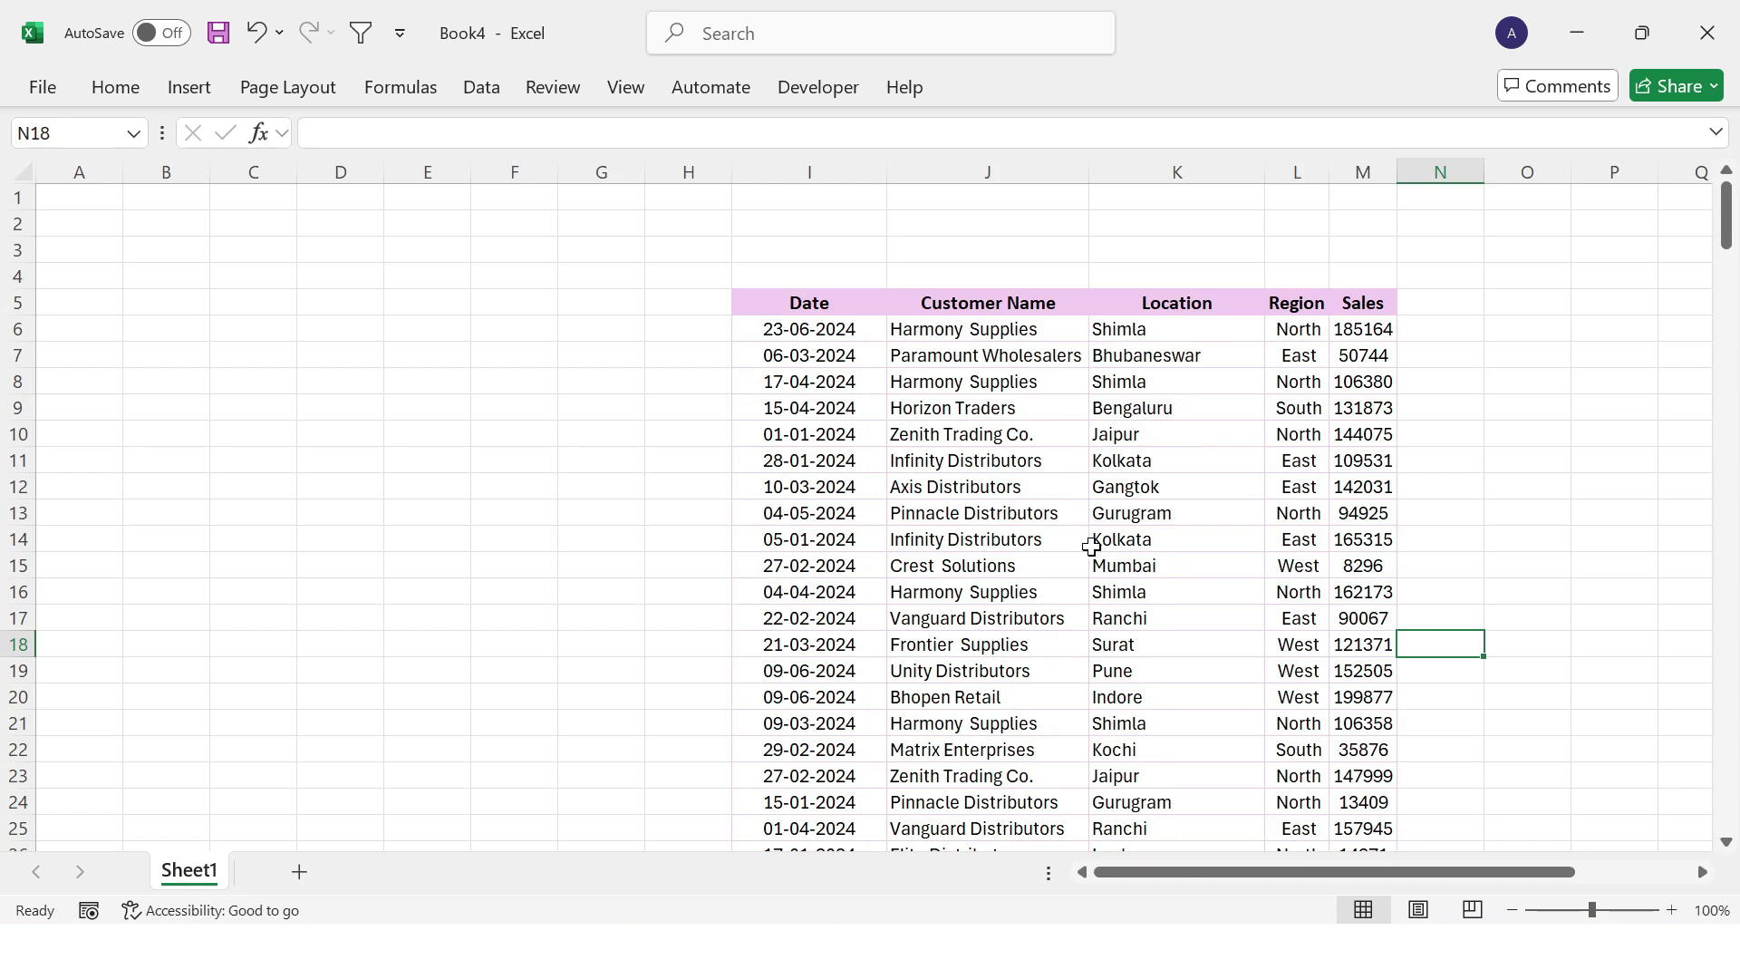
Step: Set the height of row 1 to 32.5 and fill the row with the purple theme color
{"action": "left_click", "coordinate": [14, 198]}
{"action": "right_click", "coordinate": [14, 199]}
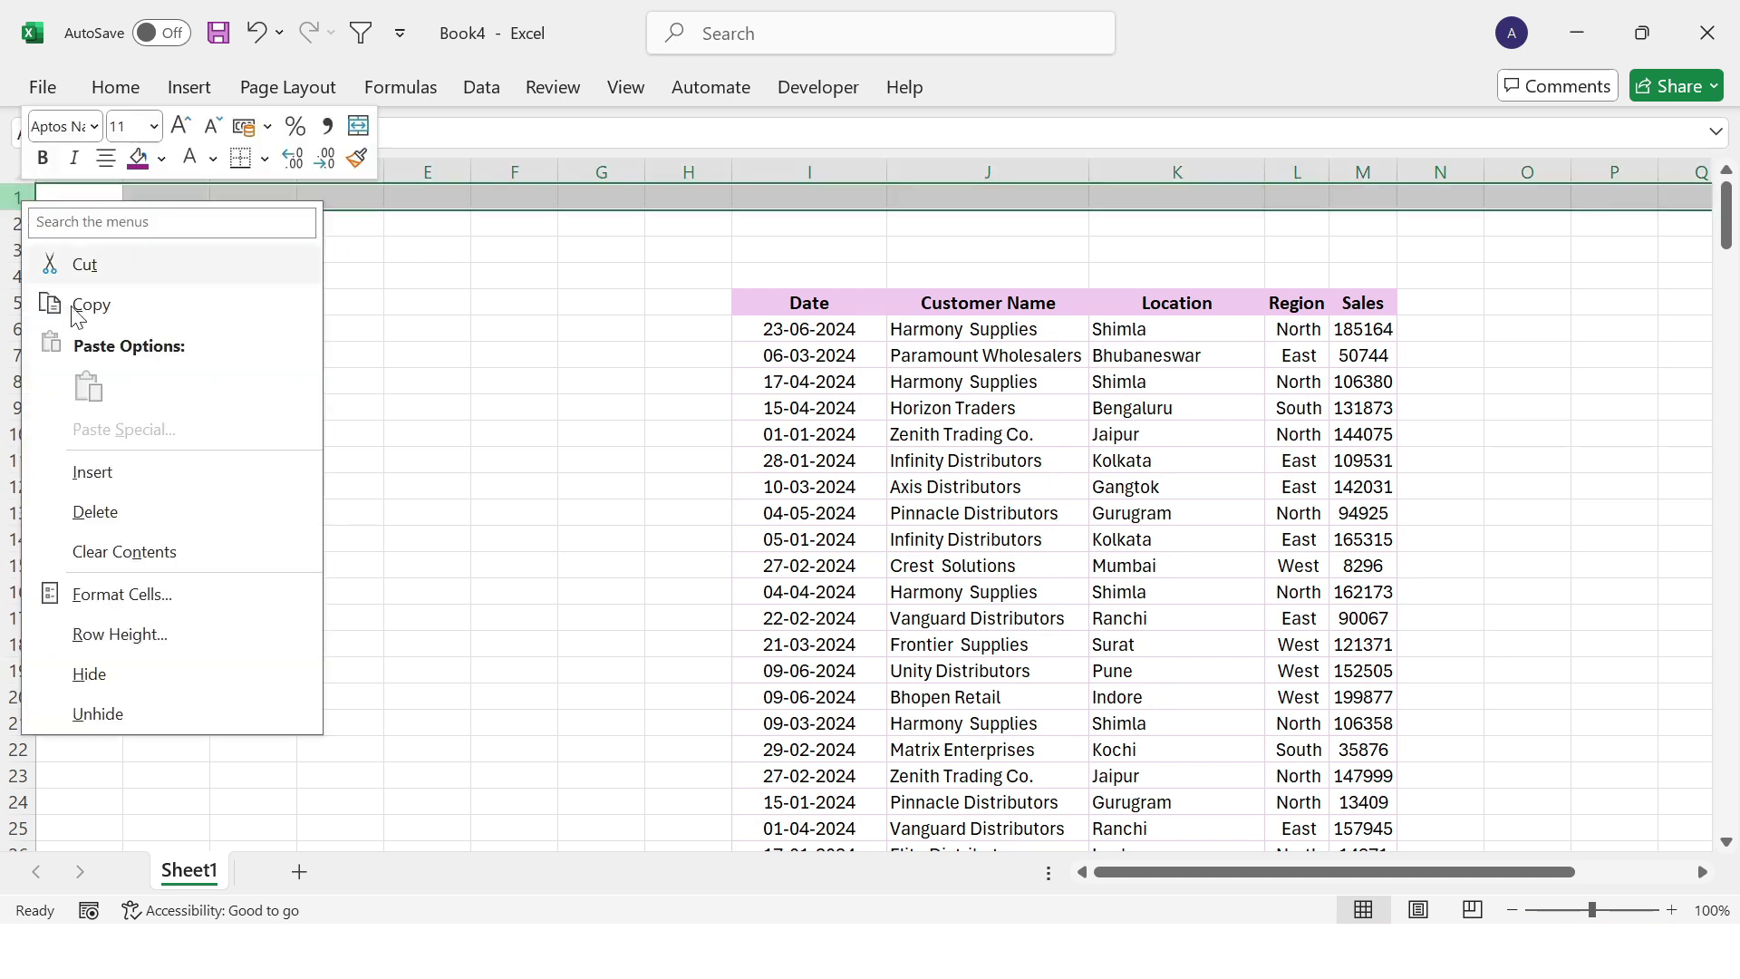
{"action": "left_click", "coordinate": [132, 649]}
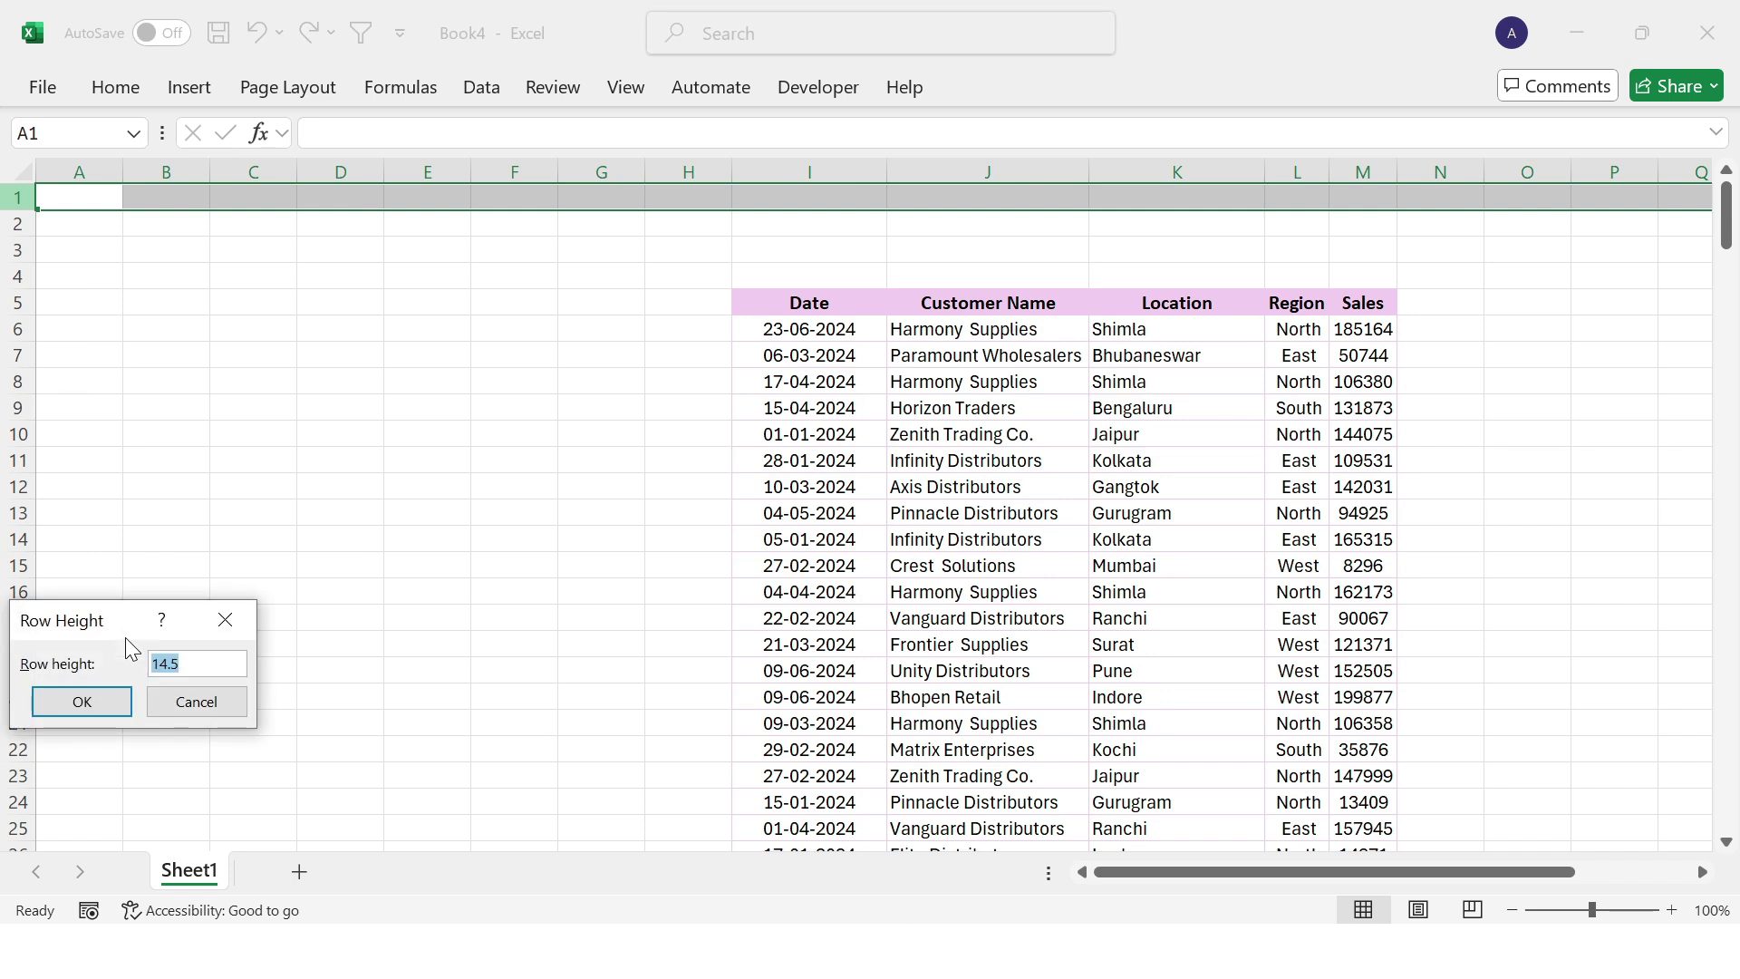
{"action": "type", "text": "32.5"}
{"action": "key", "text": "Return"}
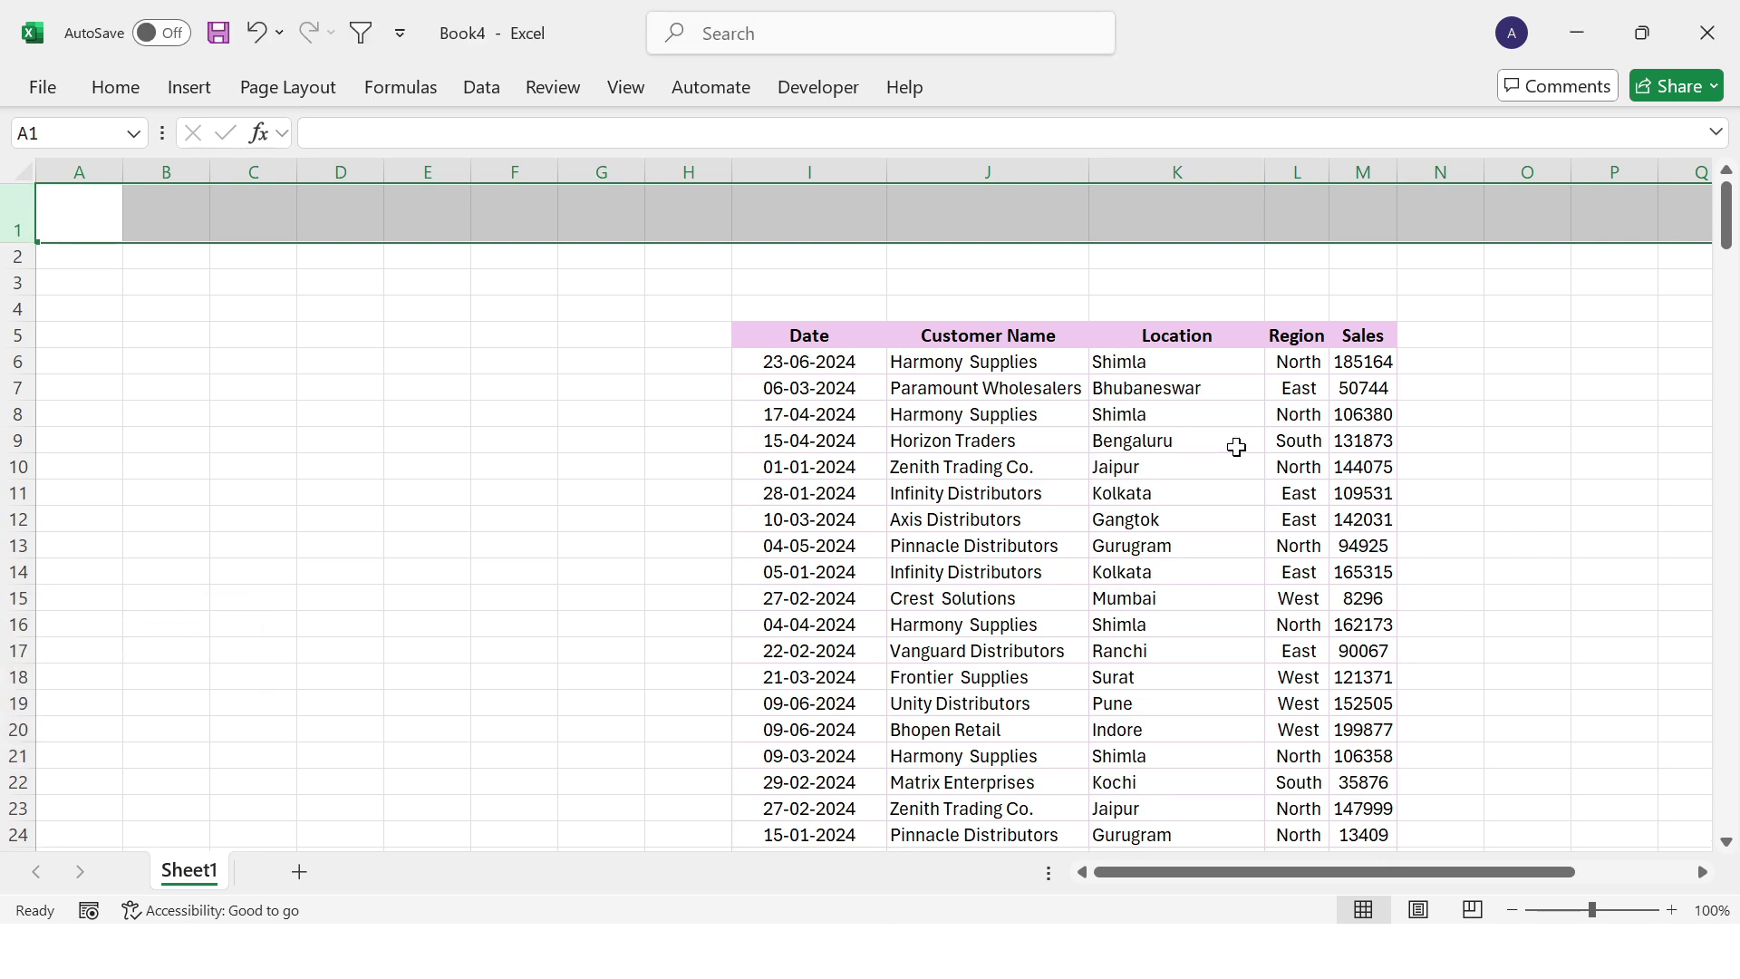
{"action": "left_click", "coordinate": [115, 87]}
{"action": "left_click", "coordinate": [401, 182]}
{"action": "left_click", "coordinate": [679, 321]}
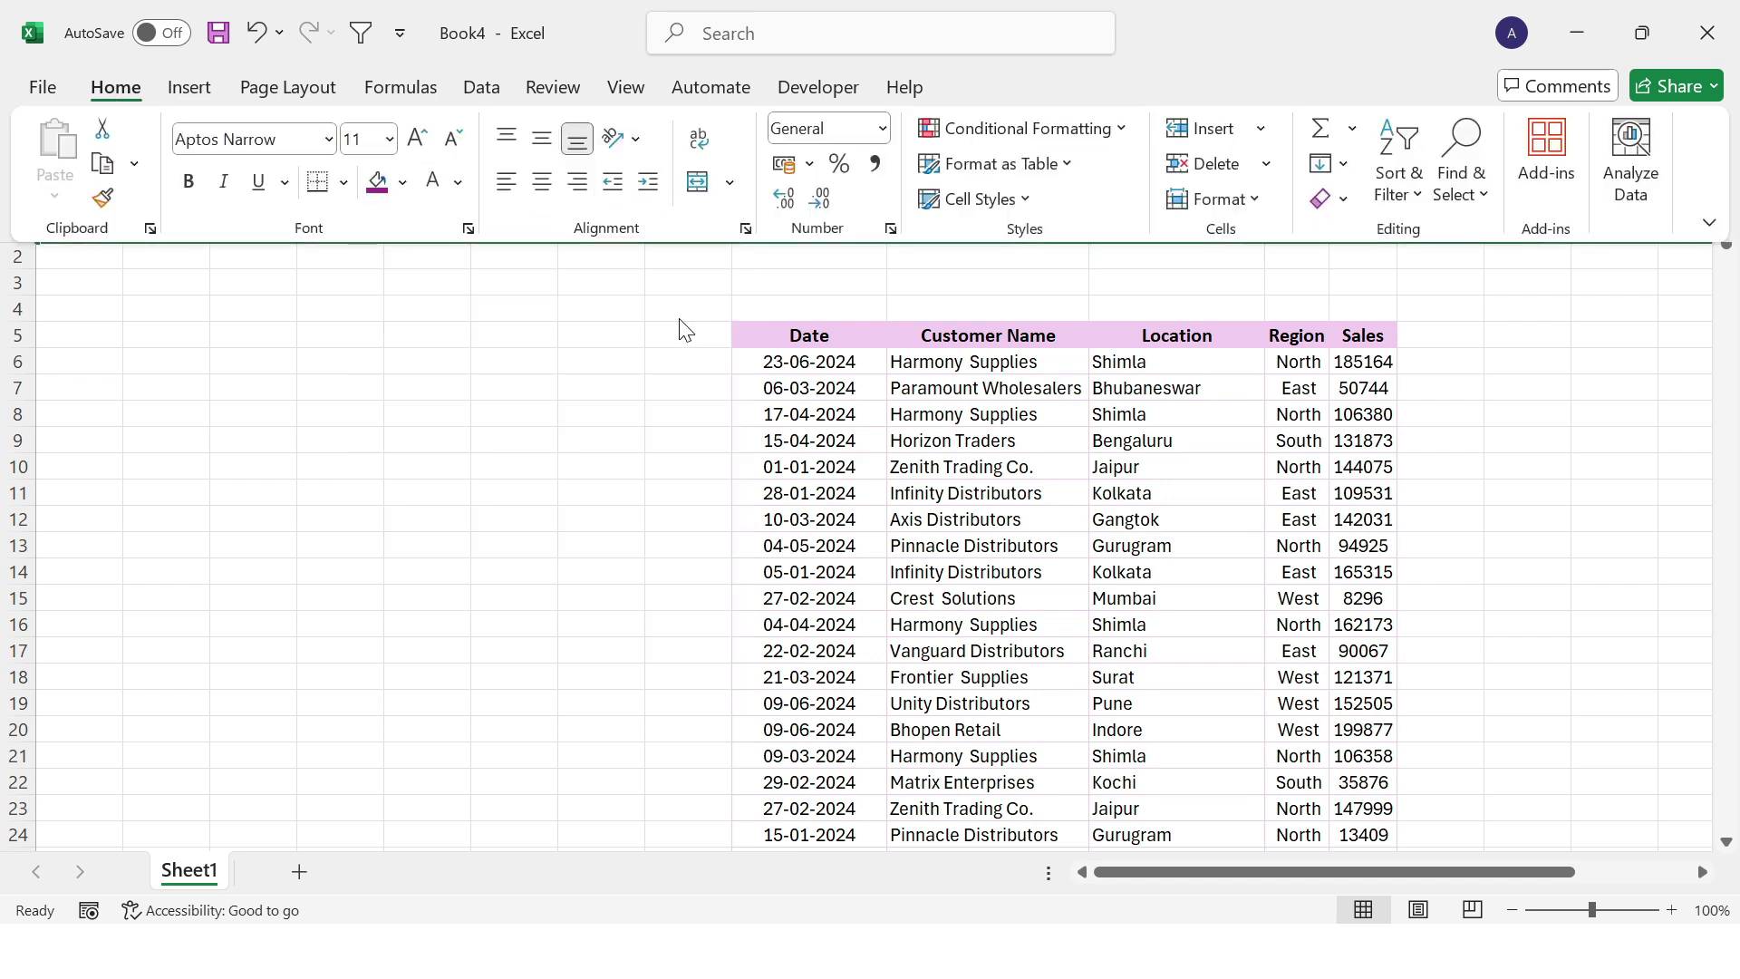
Step: Format row 1's text as bold, white, Roboto Condensed at size 24
{"action": "left_click", "coordinate": [388, 139]}
{"action": "left_click", "coordinate": [372, 510]}
{"action": "left_click", "coordinate": [289, 139]}
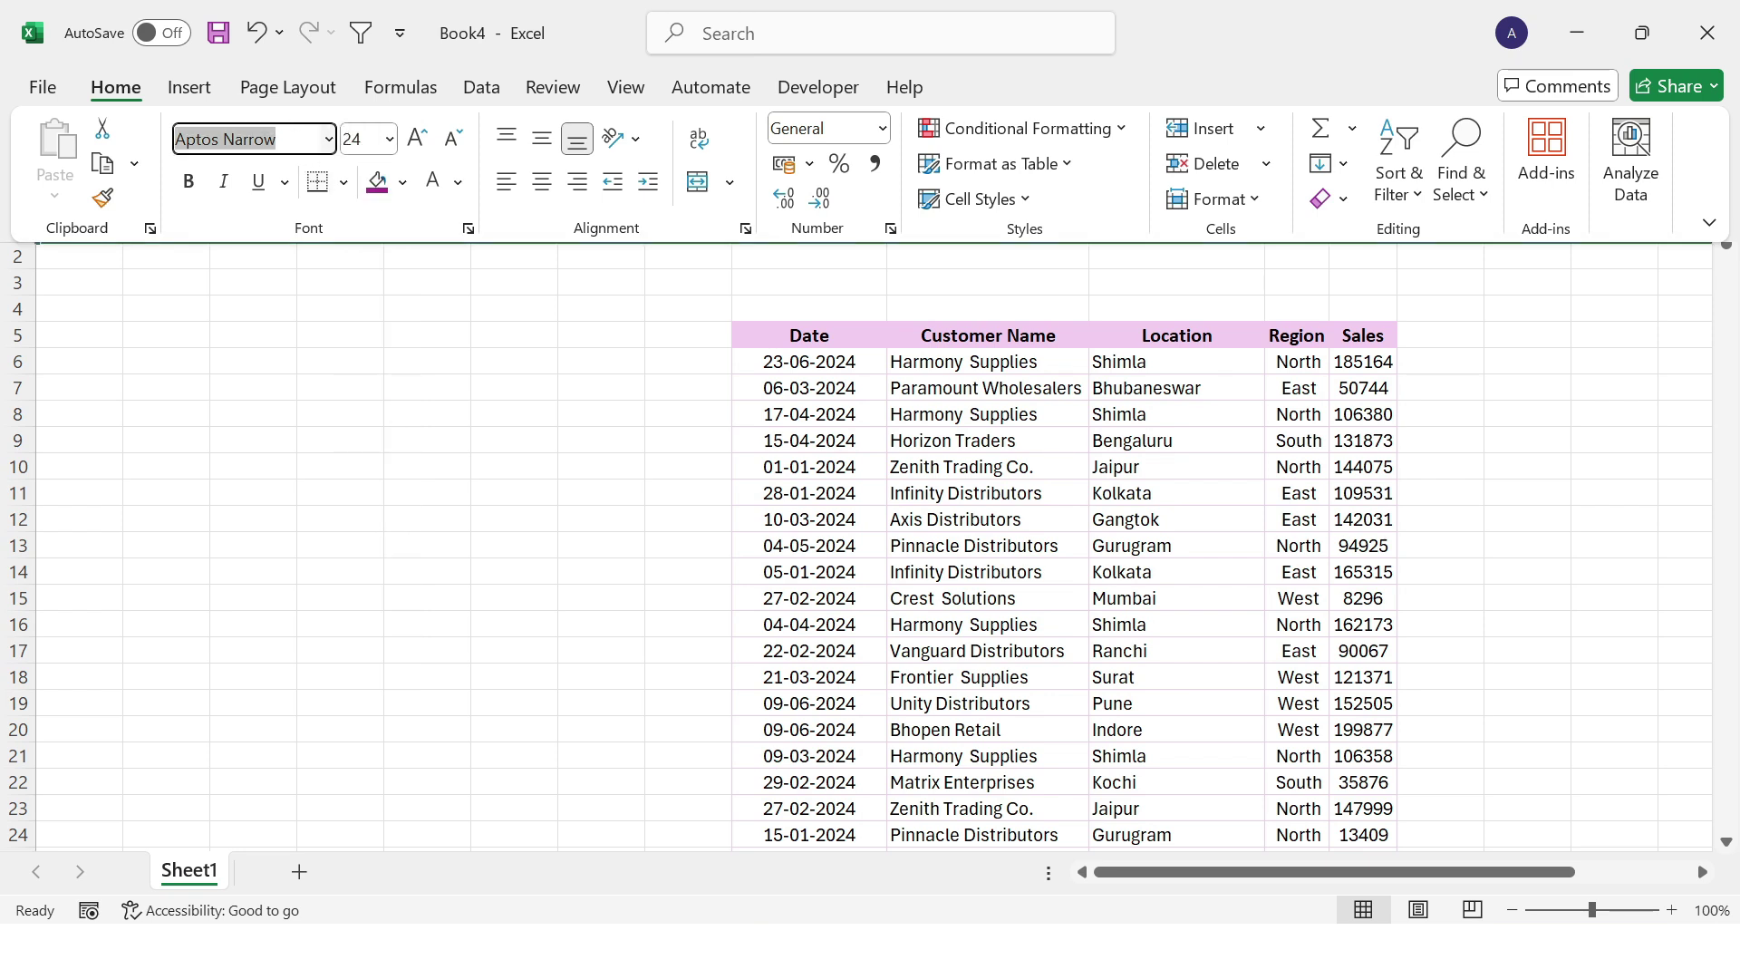
{"action": "type", "text": "Roboto Condensed"}
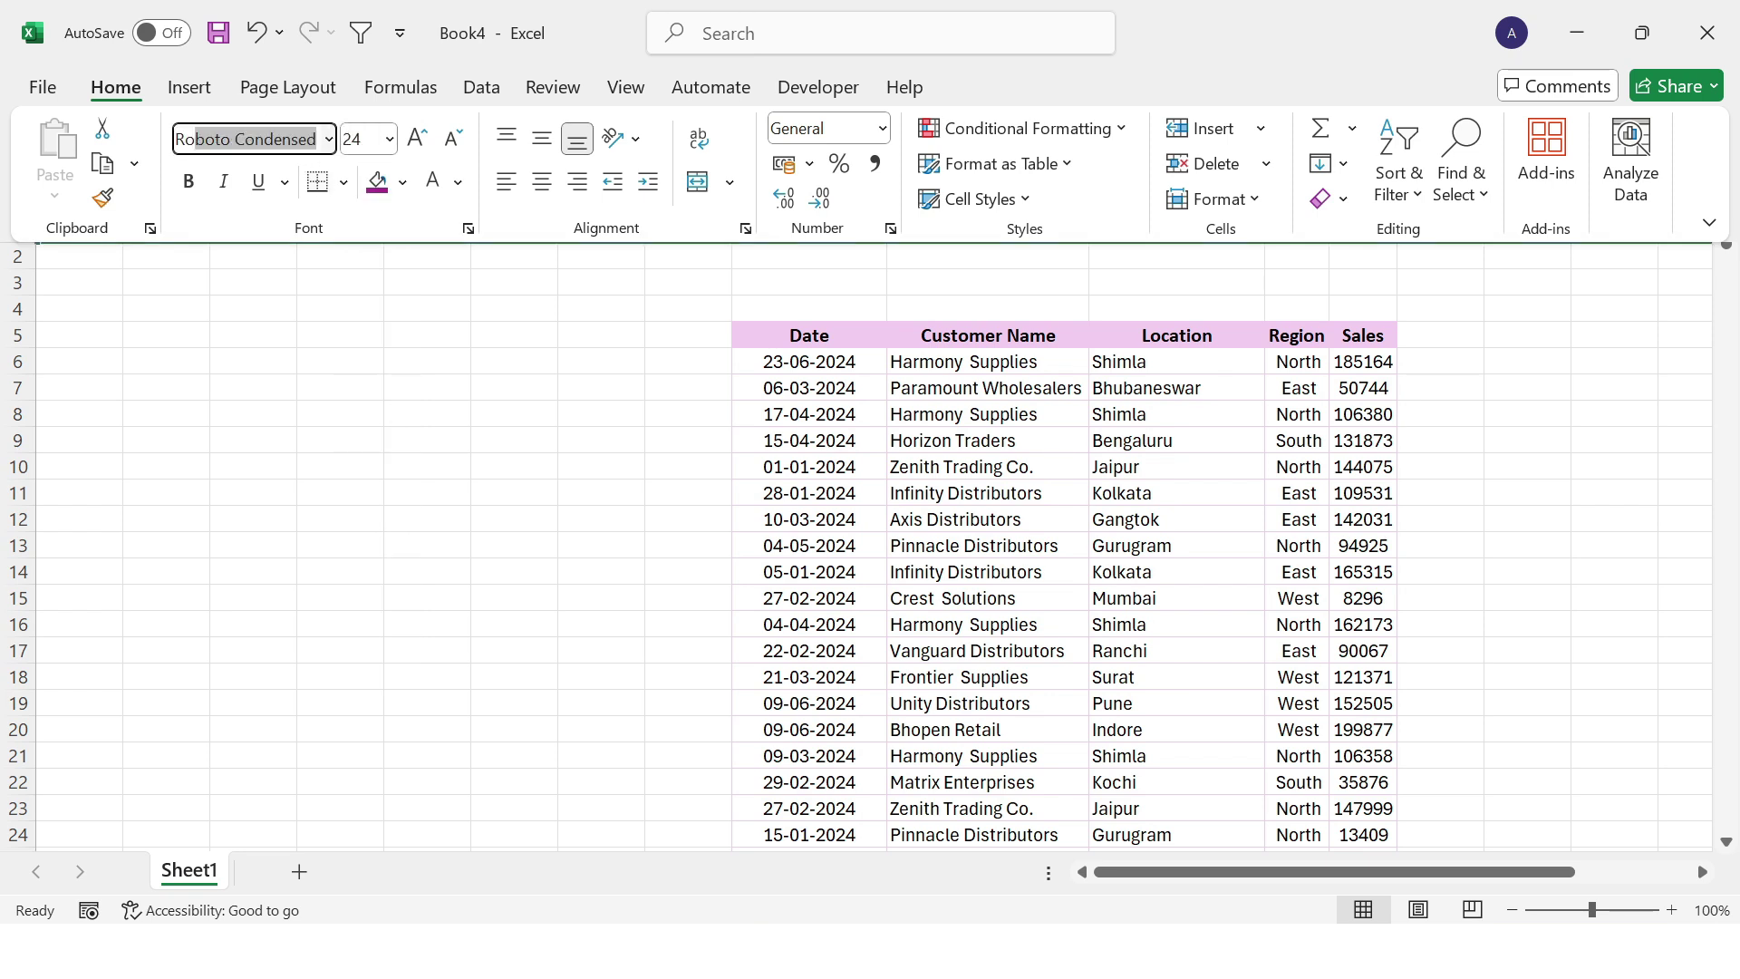
{"action": "left_click", "coordinate": [190, 182]}
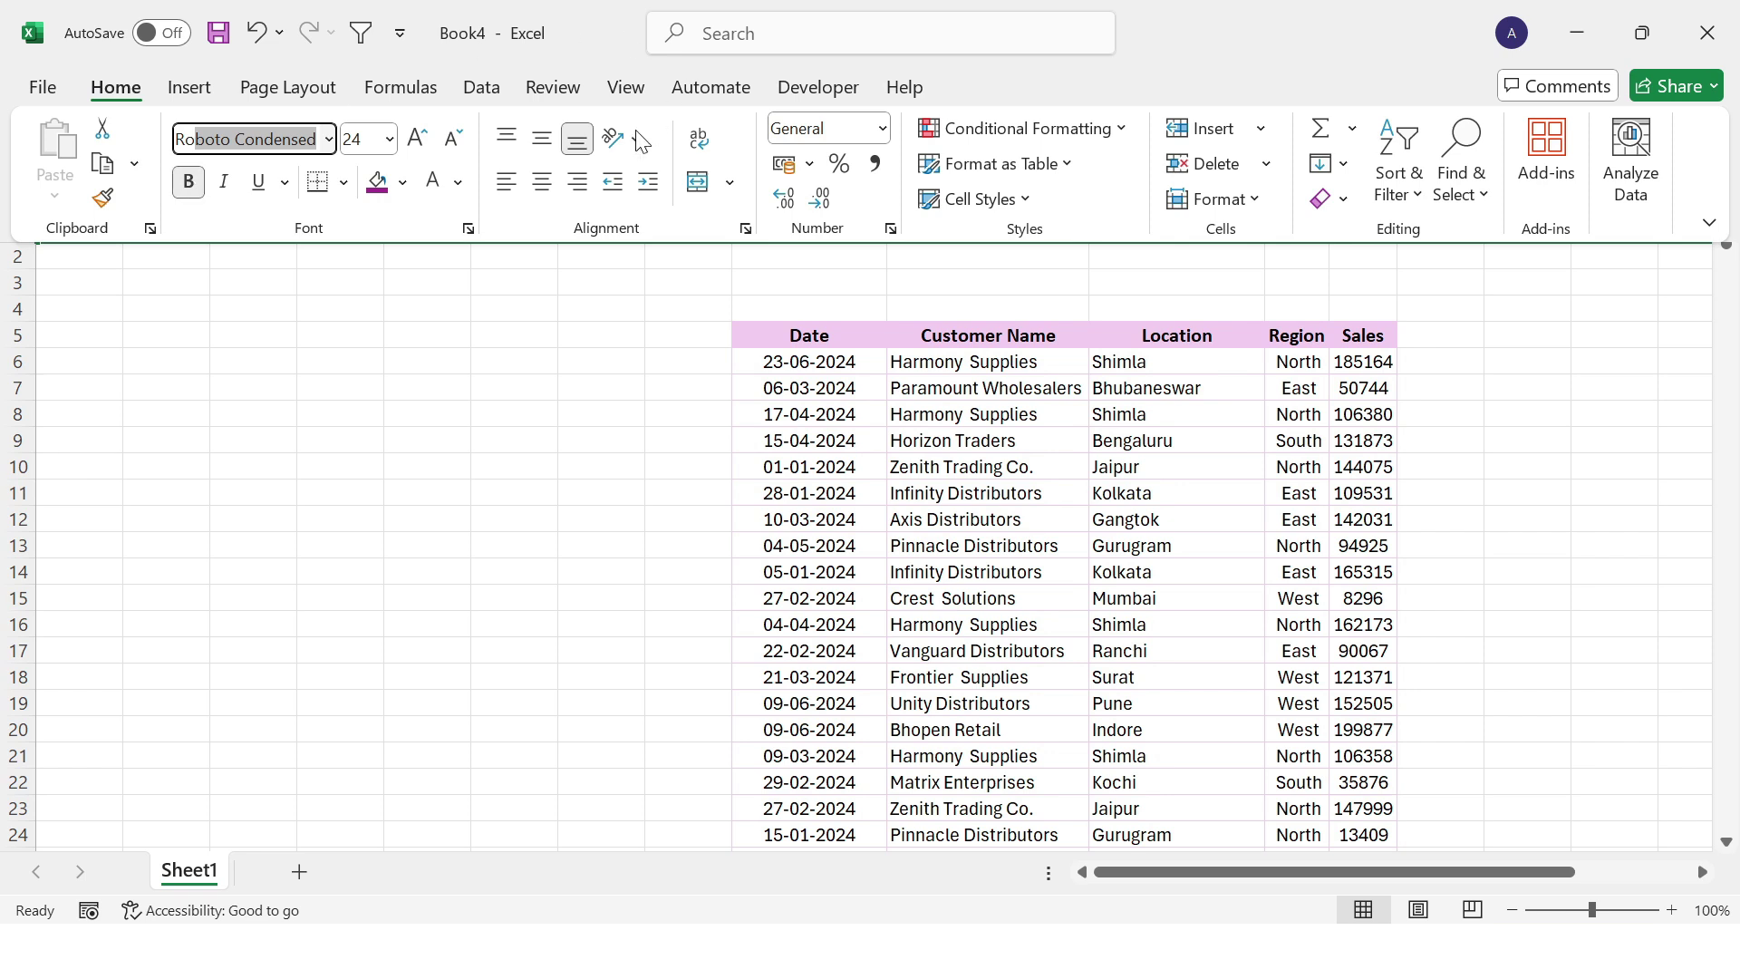
{"action": "left_click", "coordinate": [437, 183]}
{"action": "left_click", "coordinate": [381, 342]}
Step: Enter the title "Filter Data Between Dates" in B1 and narrow column A to a thin margin
{"action": "left_click", "coordinate": [174, 217]}
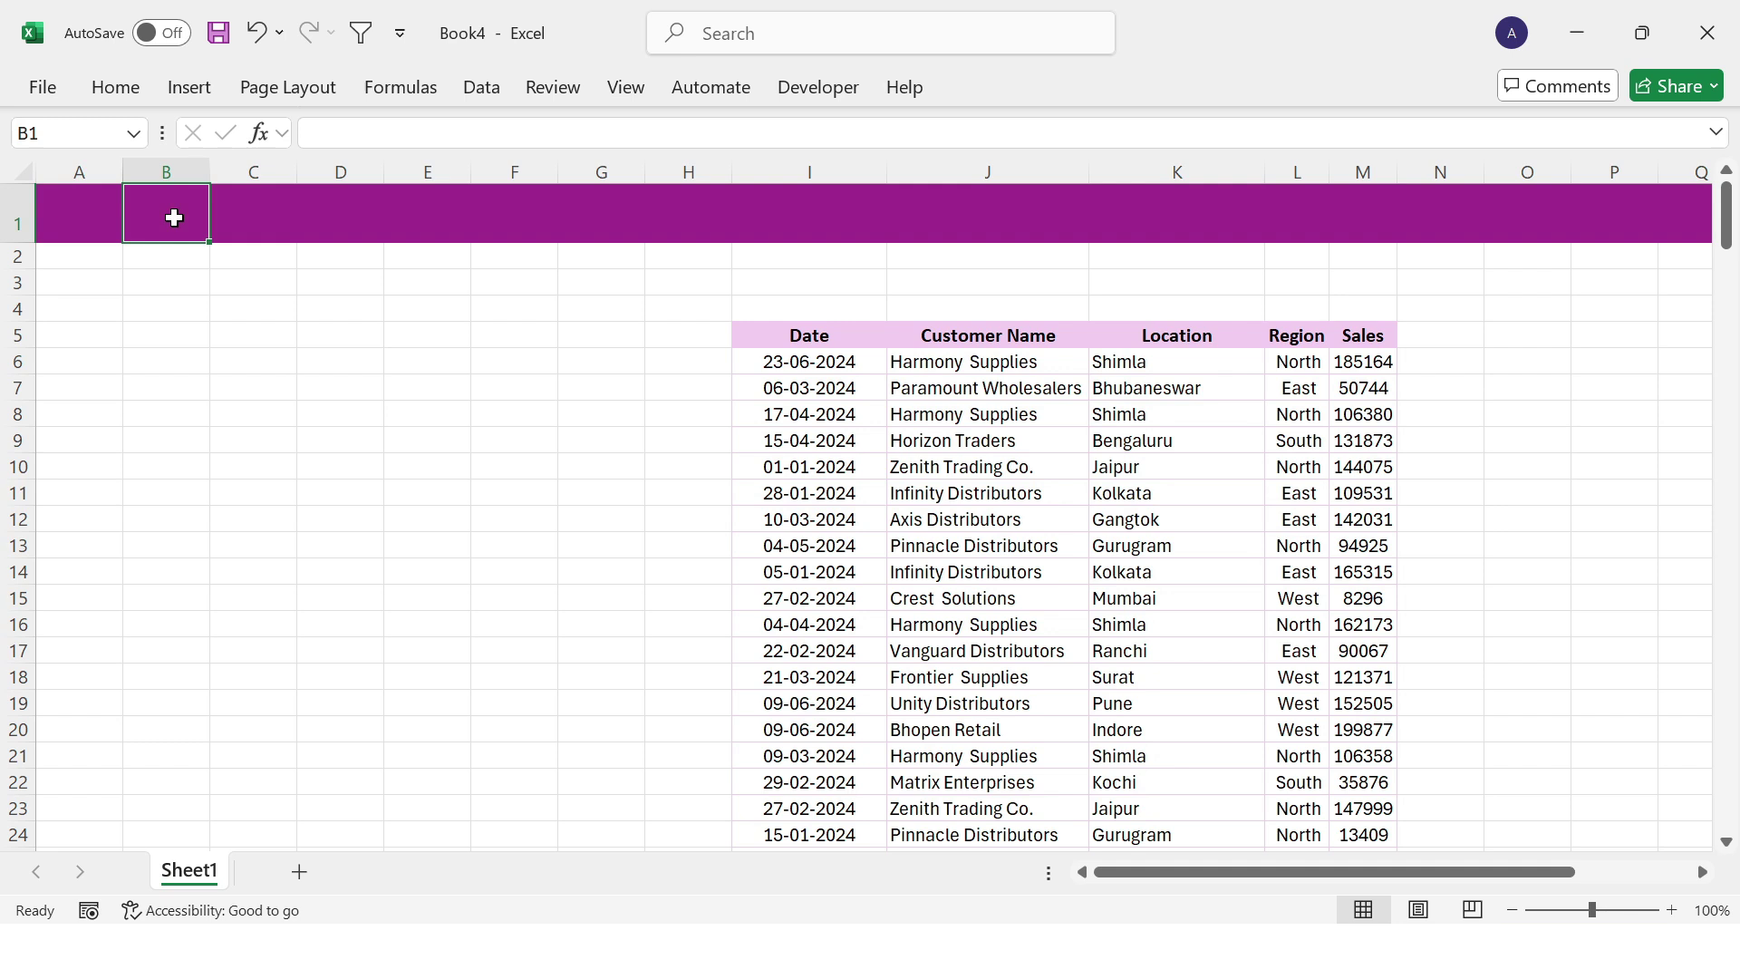
{"action": "type", "text": "Filter Data Between D"}
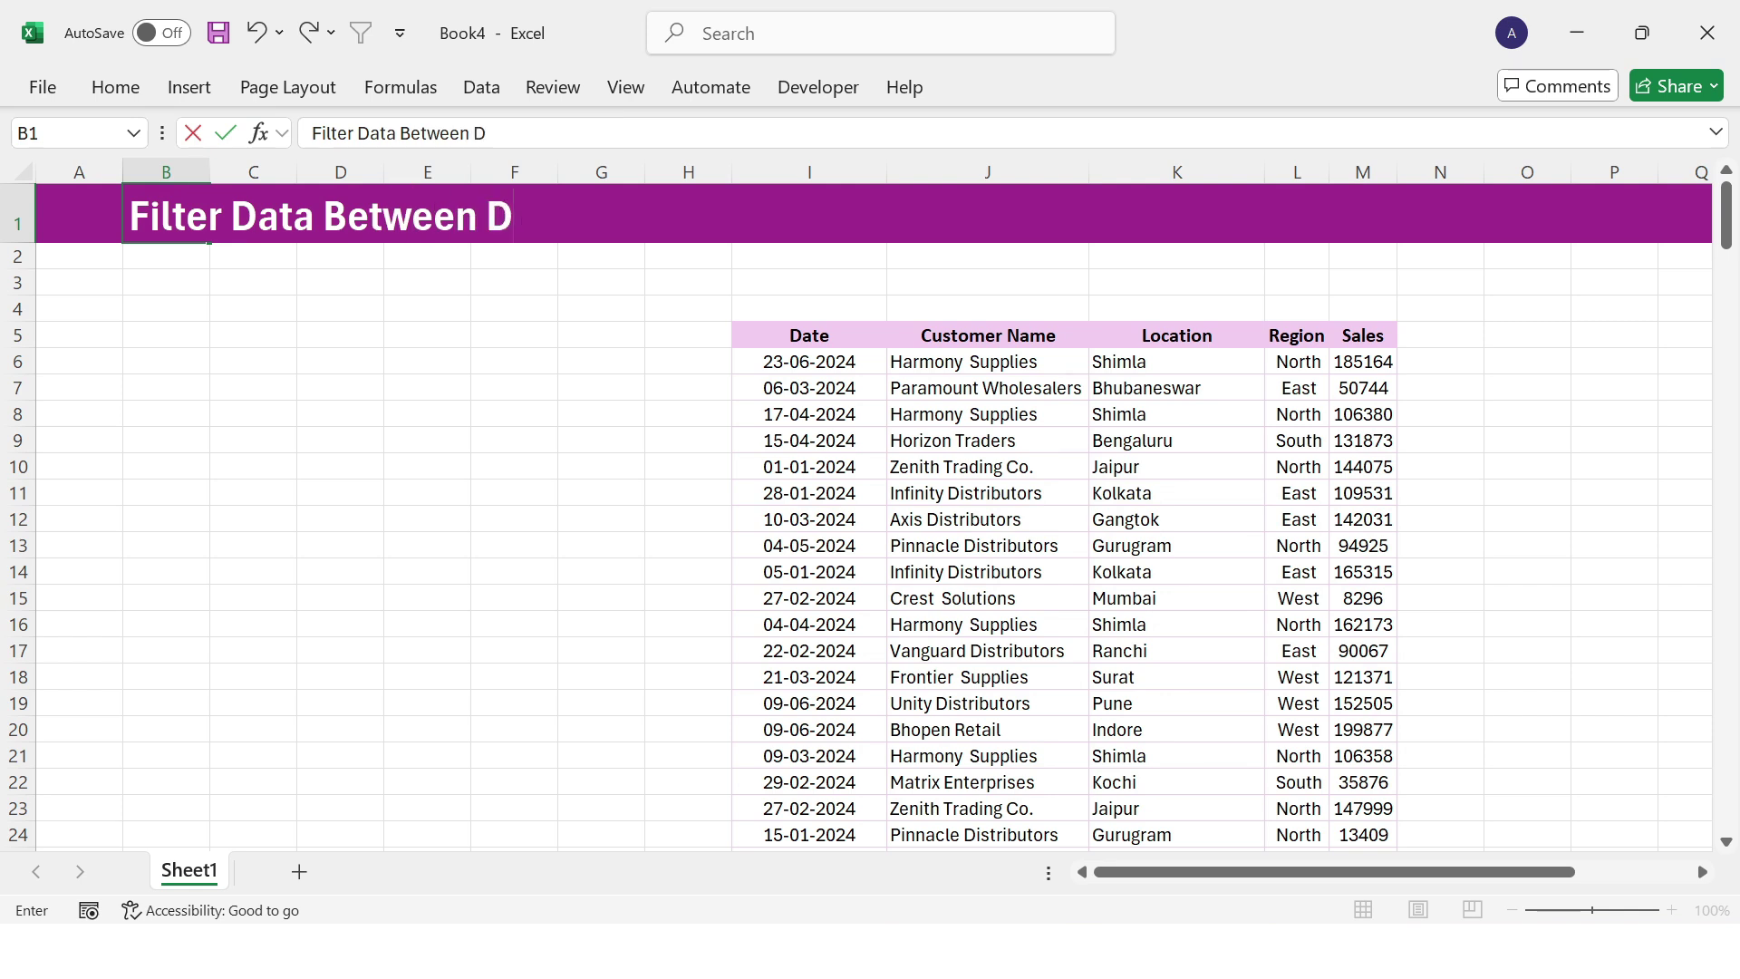
{"action": "type", "text": "ates"}
{"action": "left_click", "coordinate": [359, 478]}
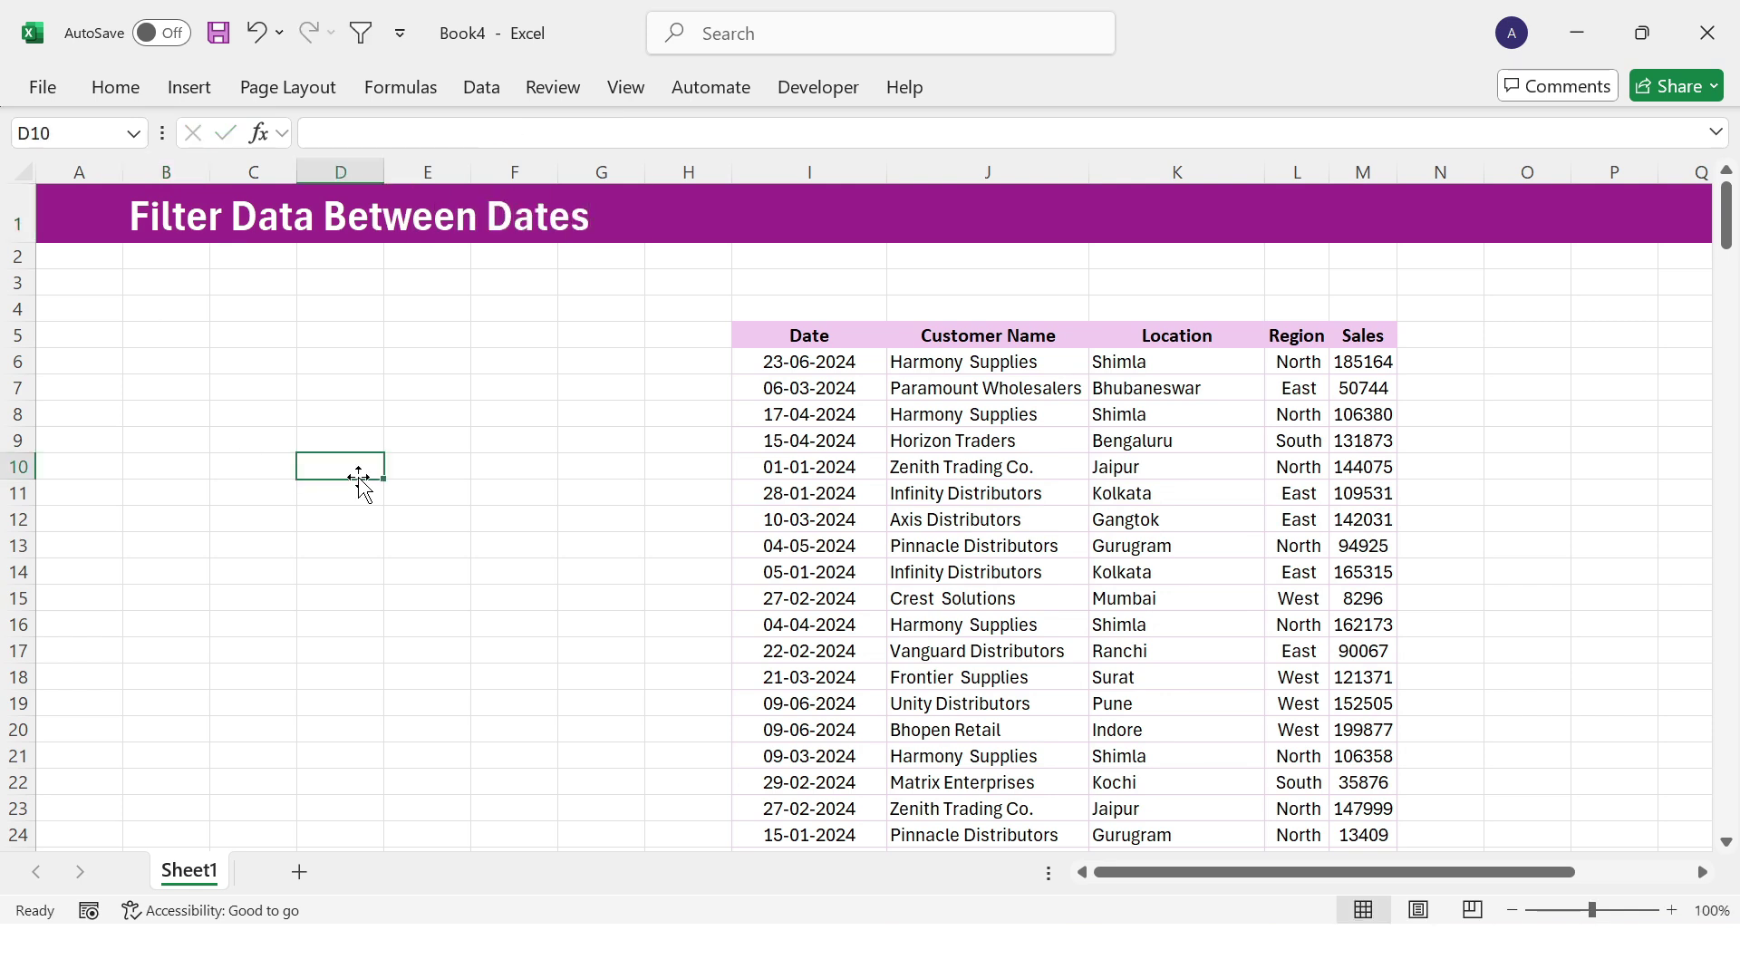
{"action": "left_click_drag", "start_coordinate": [123, 172], "coordinate": [55, 188]}
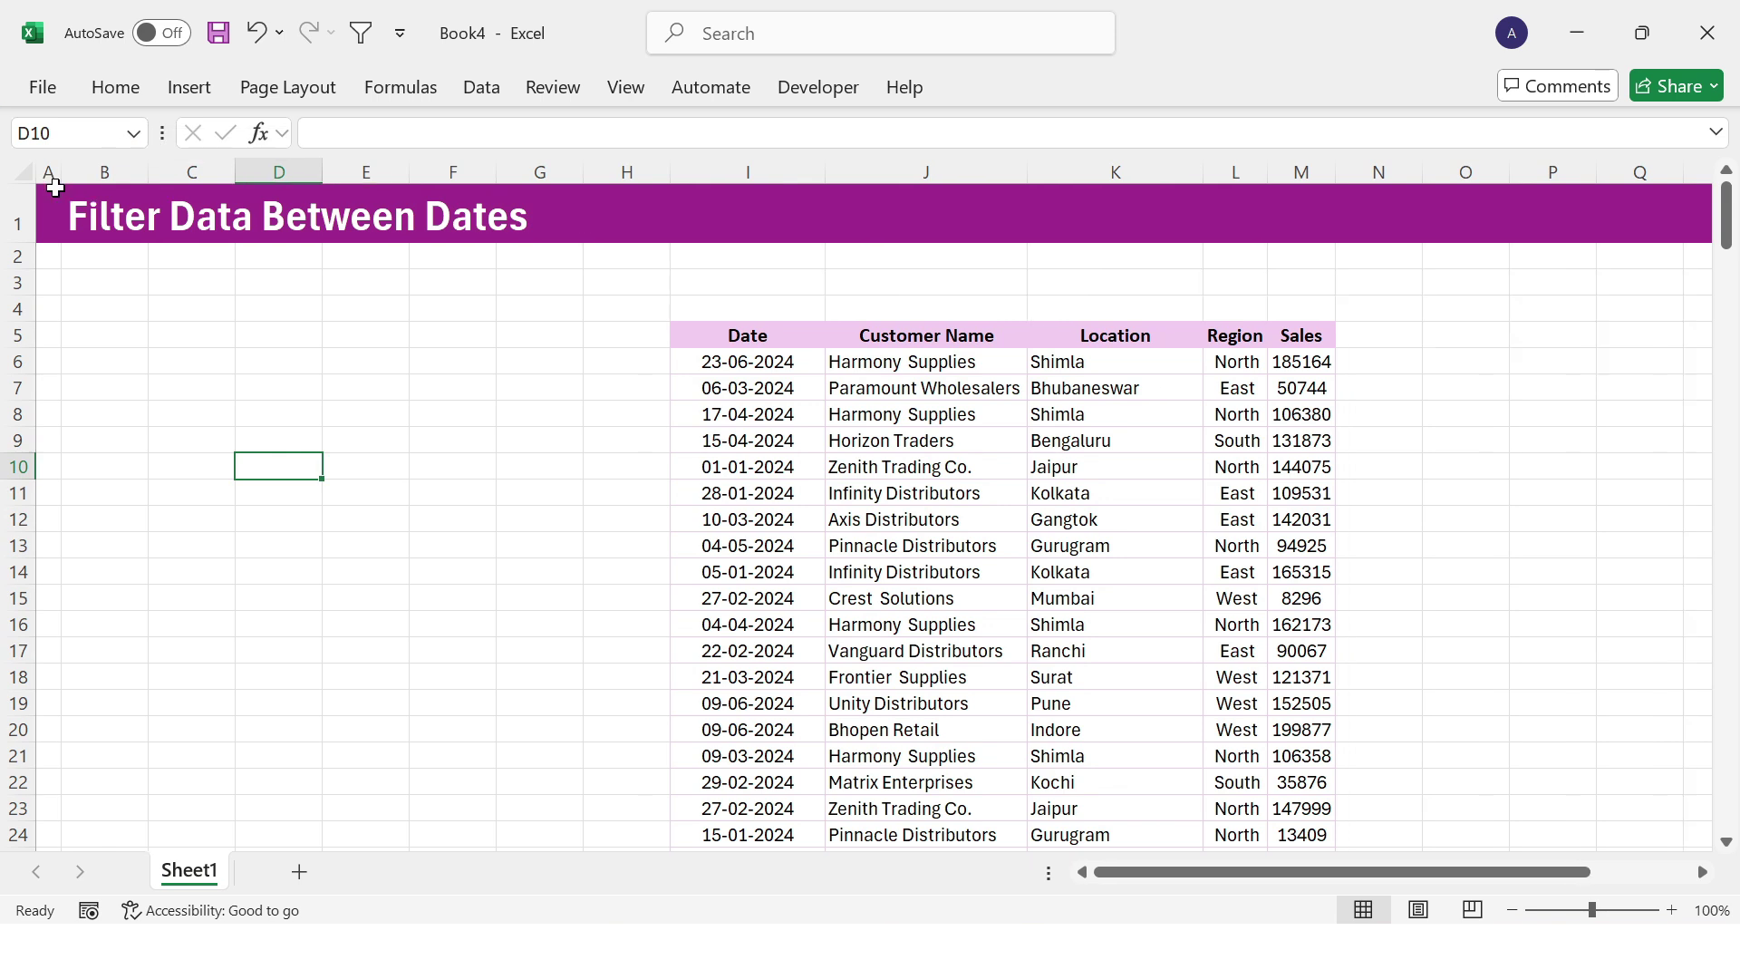
Step: Enter the labels "Start Date" in B3 and "End Date" in B5
{"action": "left_click", "coordinate": [106, 287]}
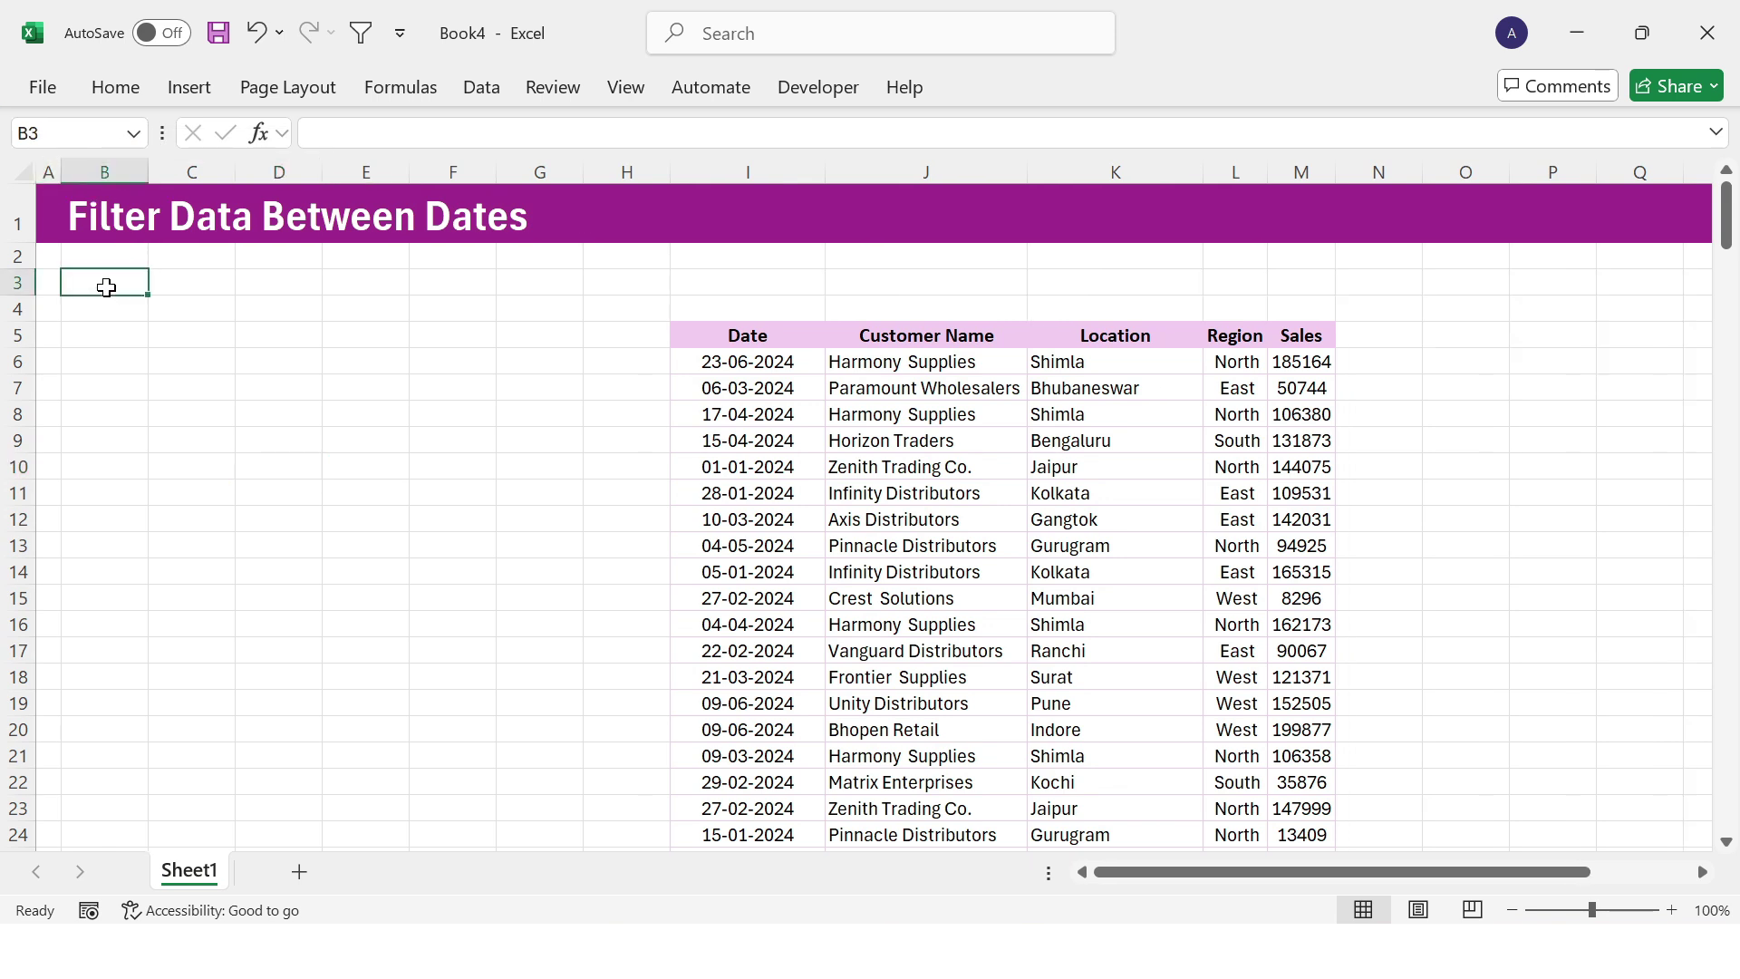
{"action": "type", "text": "Start Date"}
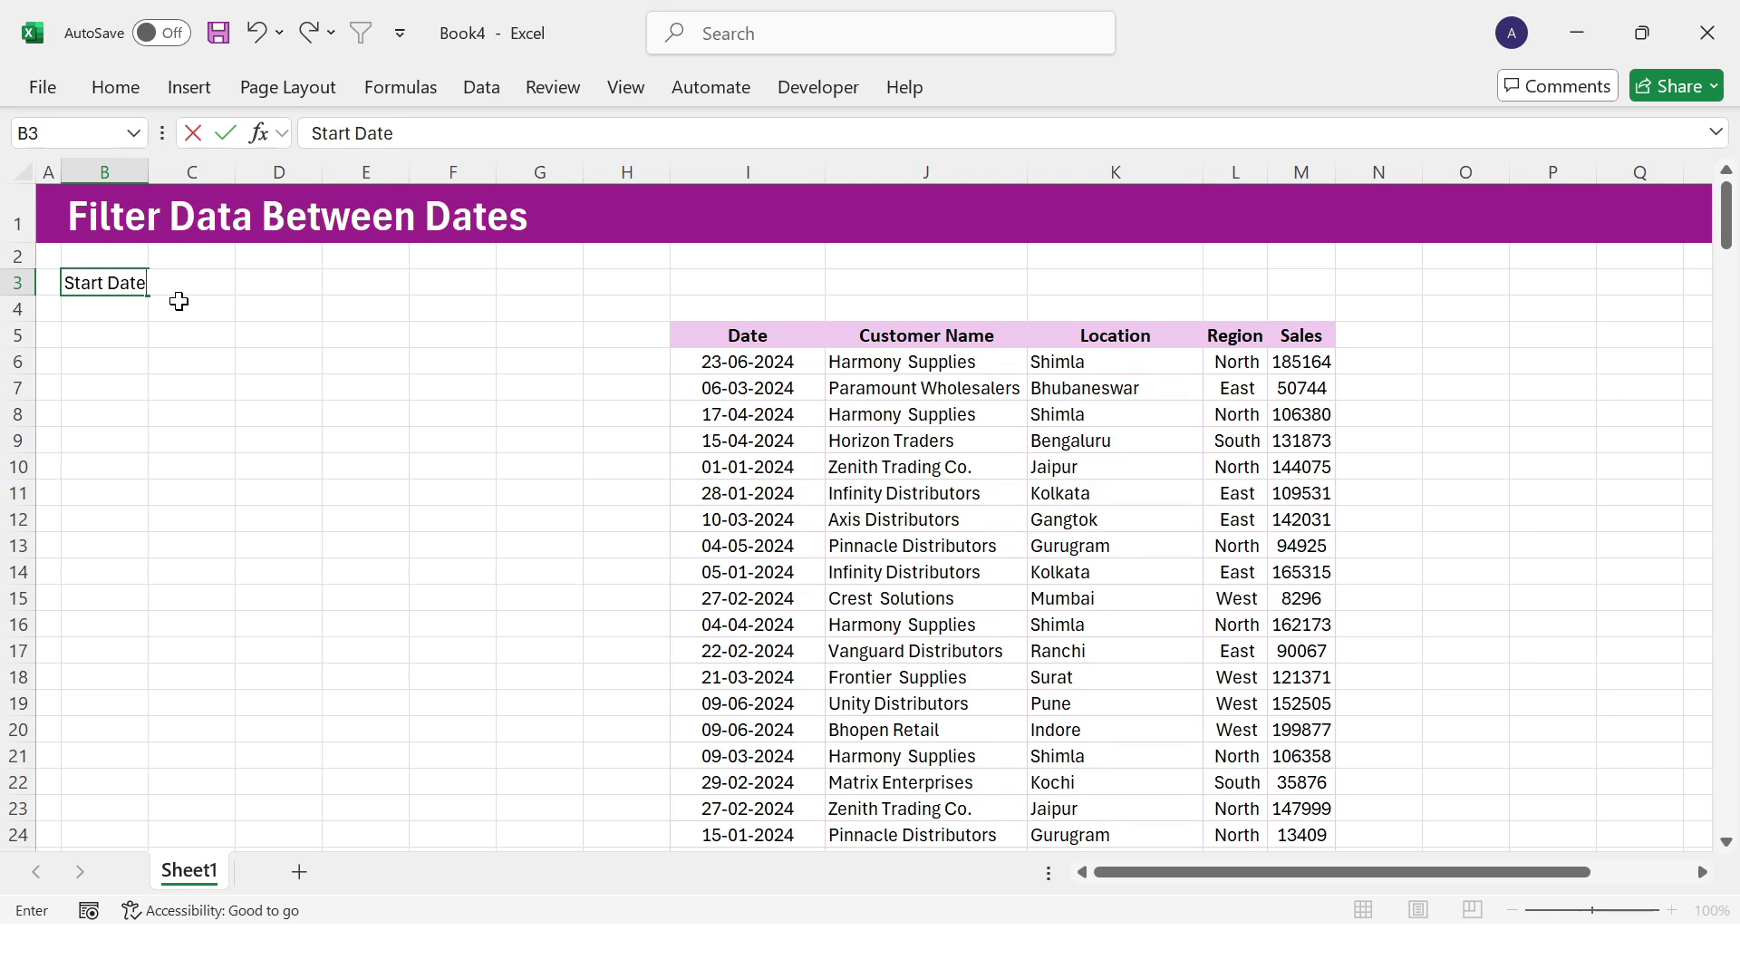
{"action": "left_click", "coordinate": [125, 338]}
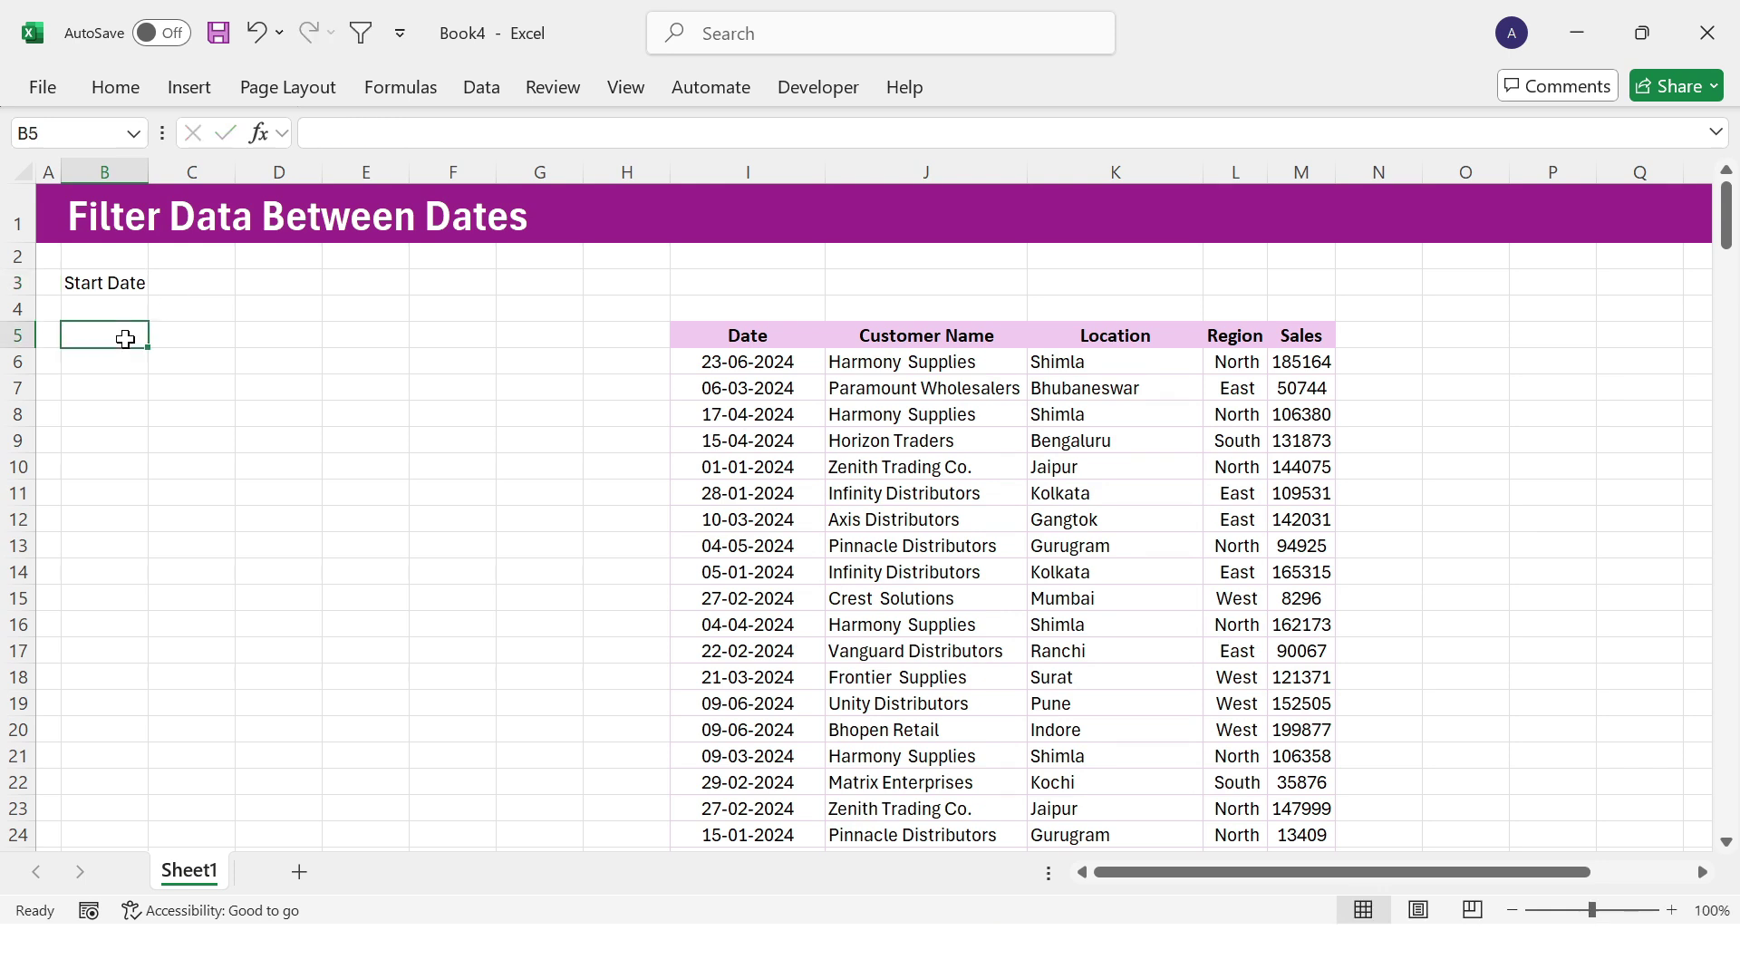
{"action": "type", "text": "End Date"}
{"action": "left_click", "coordinate": [240, 363]}
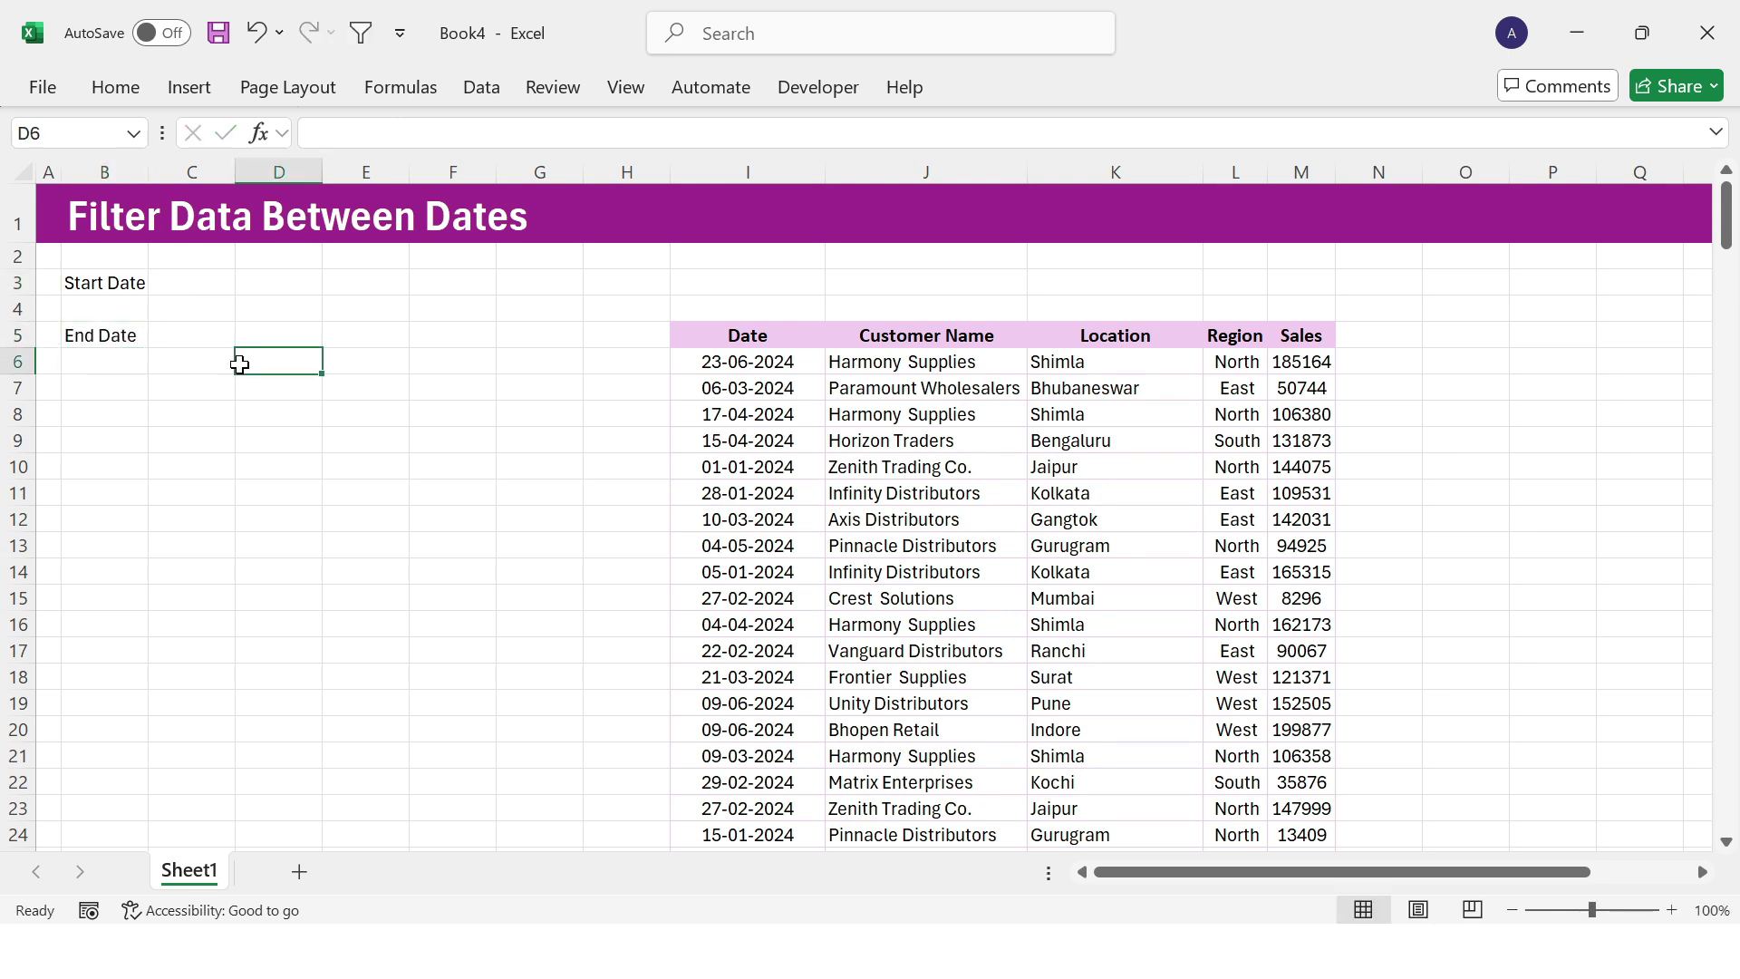
Step: Format the Start Date and End Date labels with a purple fill and bold white text
{"action": "left_click", "coordinate": [102, 283]}
{"action": "left_click", "coordinate": [116, 339], "text": "ctrl"}
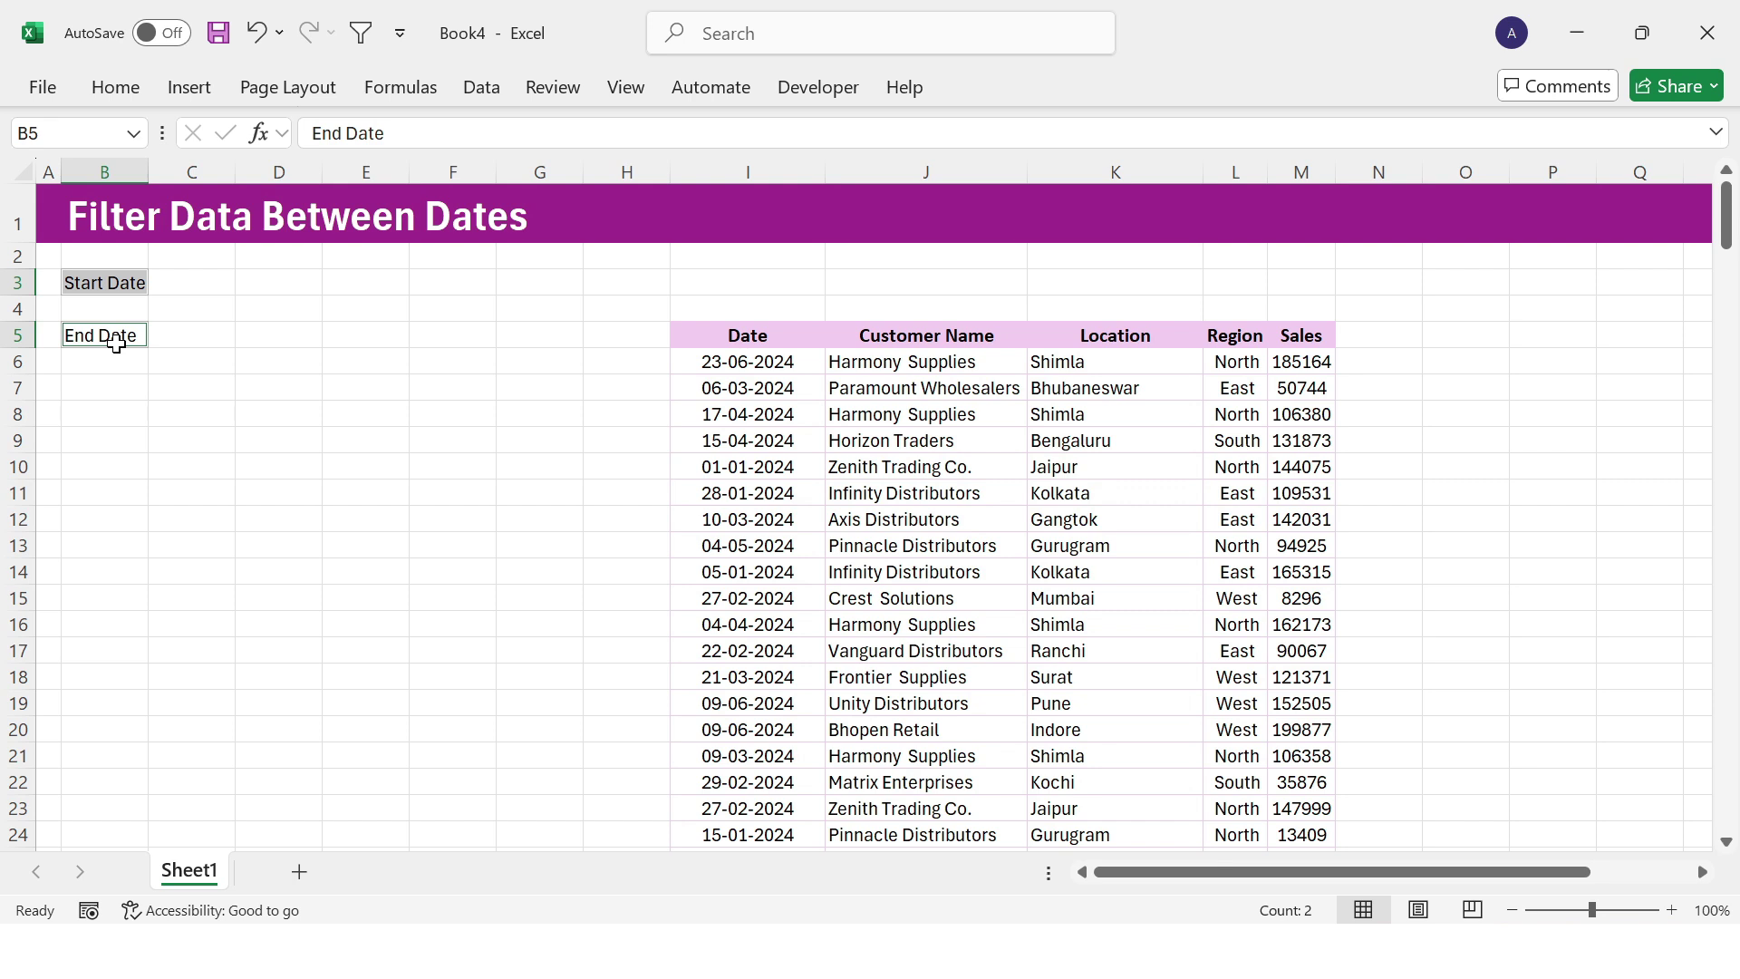
{"action": "left_click", "coordinate": [115, 87]}
{"action": "left_click", "coordinate": [372, 178]}
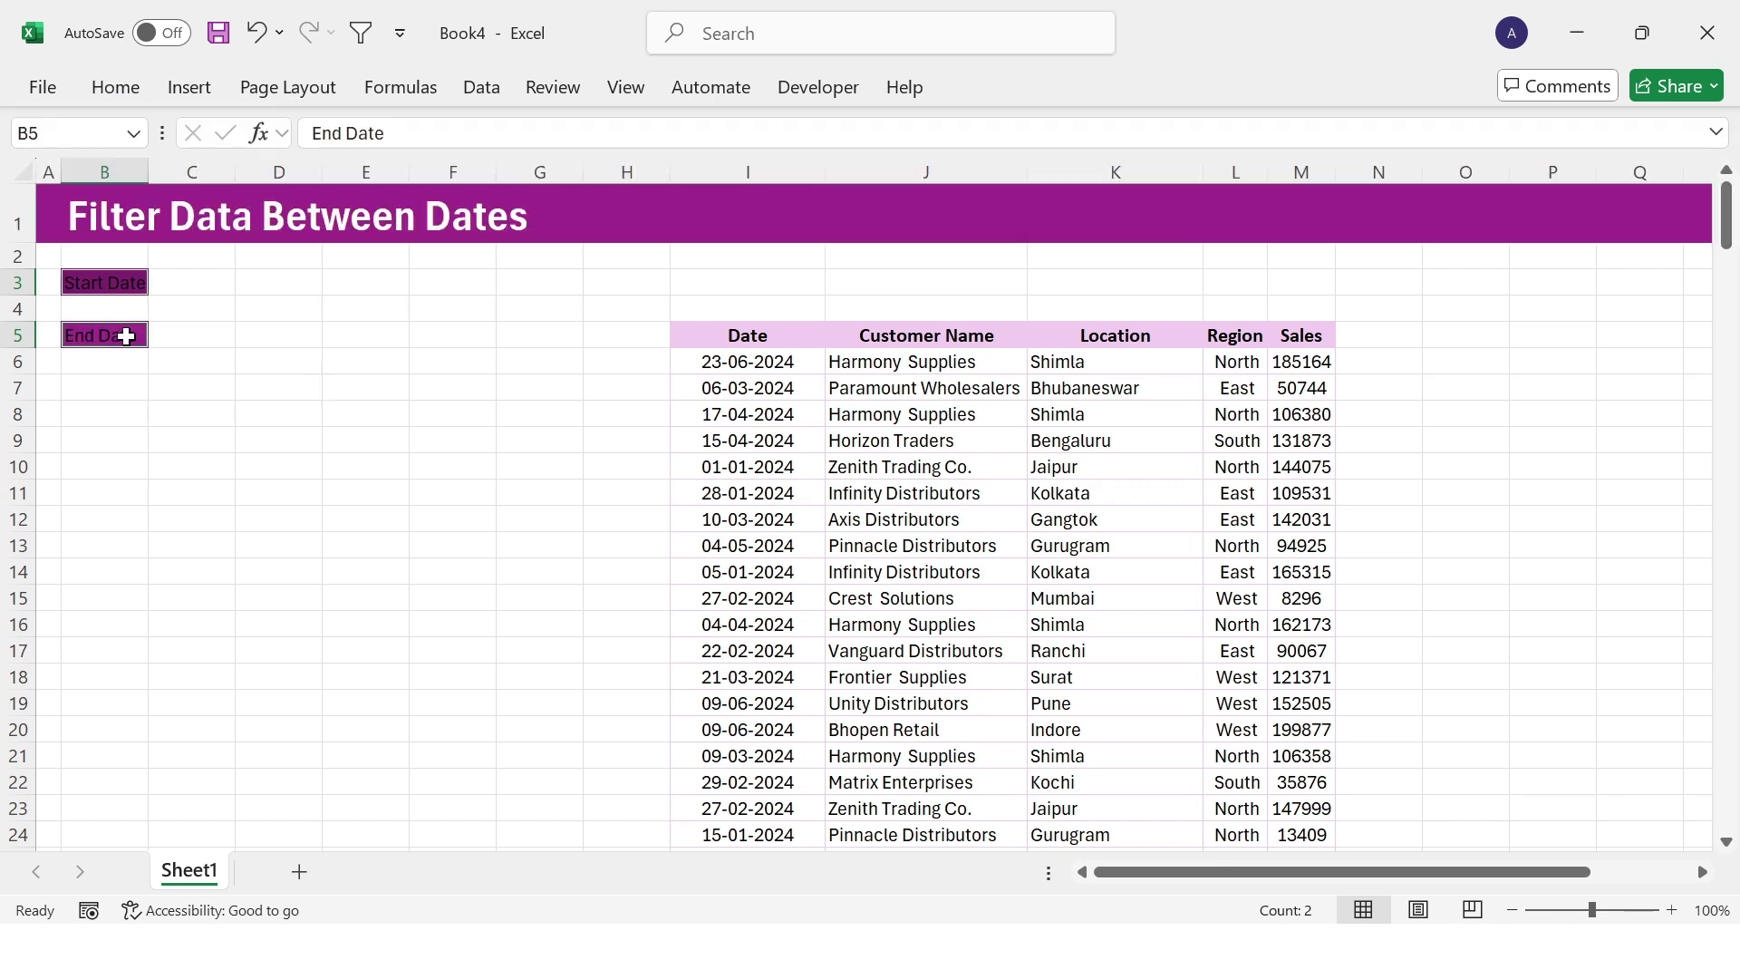
{"action": "left_click", "coordinate": [115, 87]}
{"action": "left_click", "coordinate": [433, 186]}
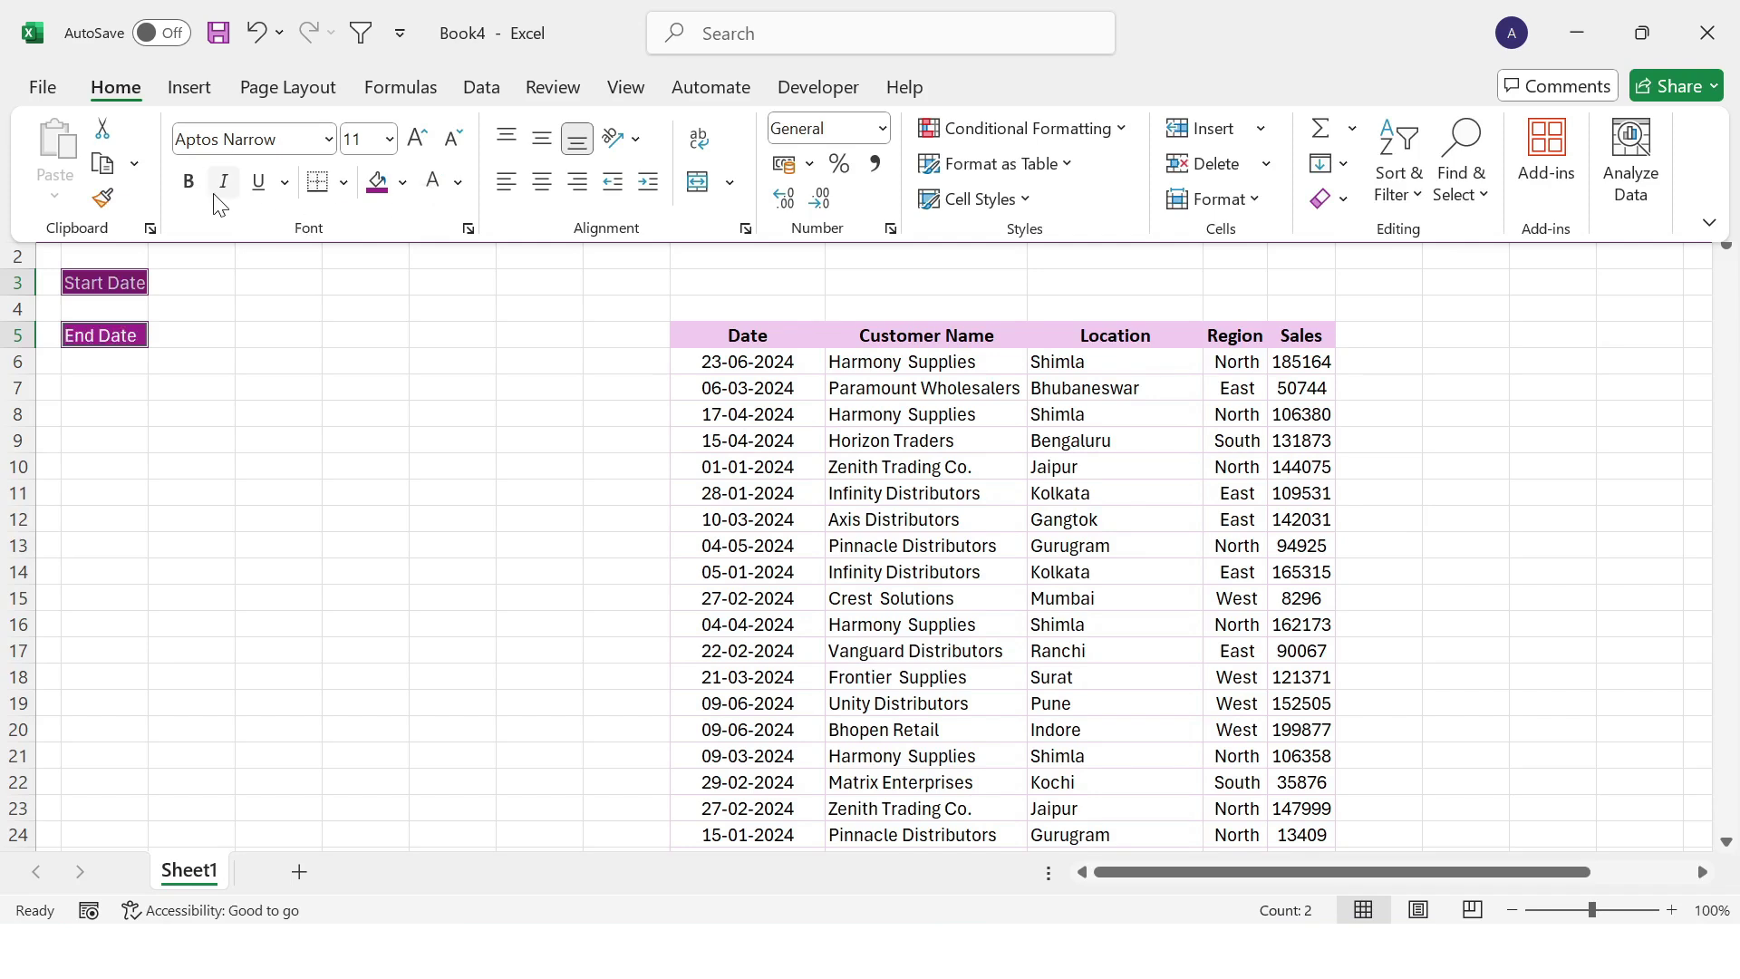
{"action": "left_click", "coordinate": [188, 190]}
Step: Apply the Short Date format and the lightest purple theme fill to input cells C3 and C5
{"action": "left_click", "coordinate": [210, 283]}
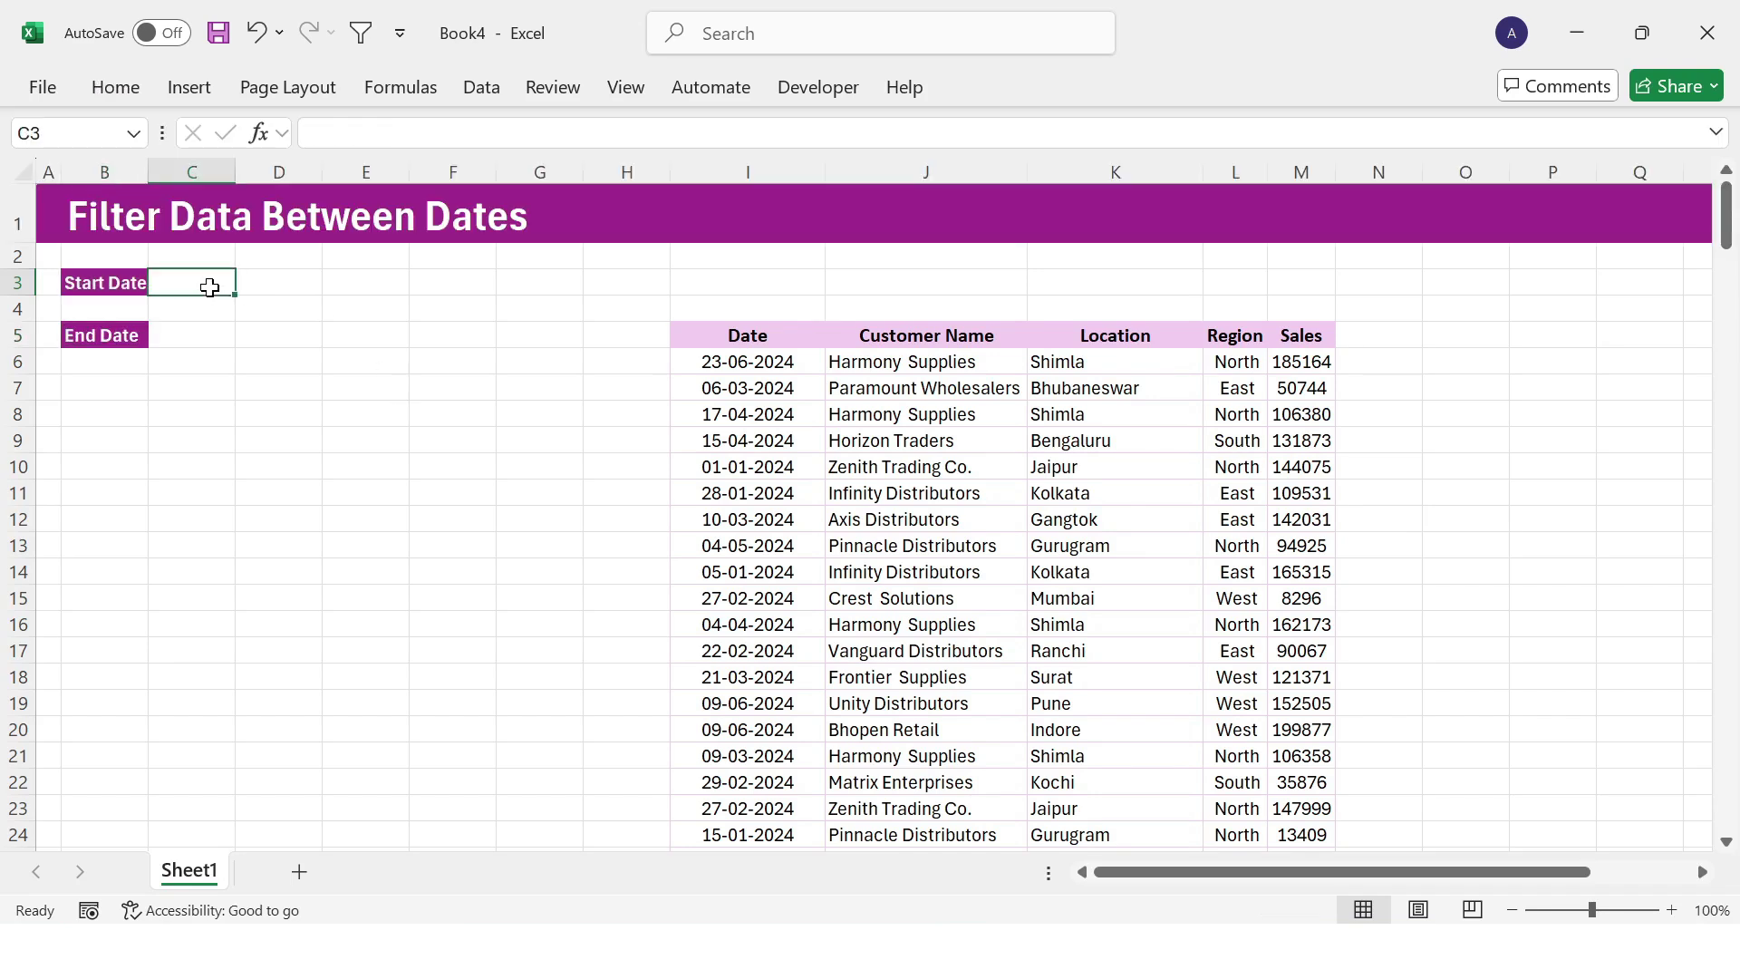
{"action": "left_click", "coordinate": [193, 332], "text": "ctrl"}
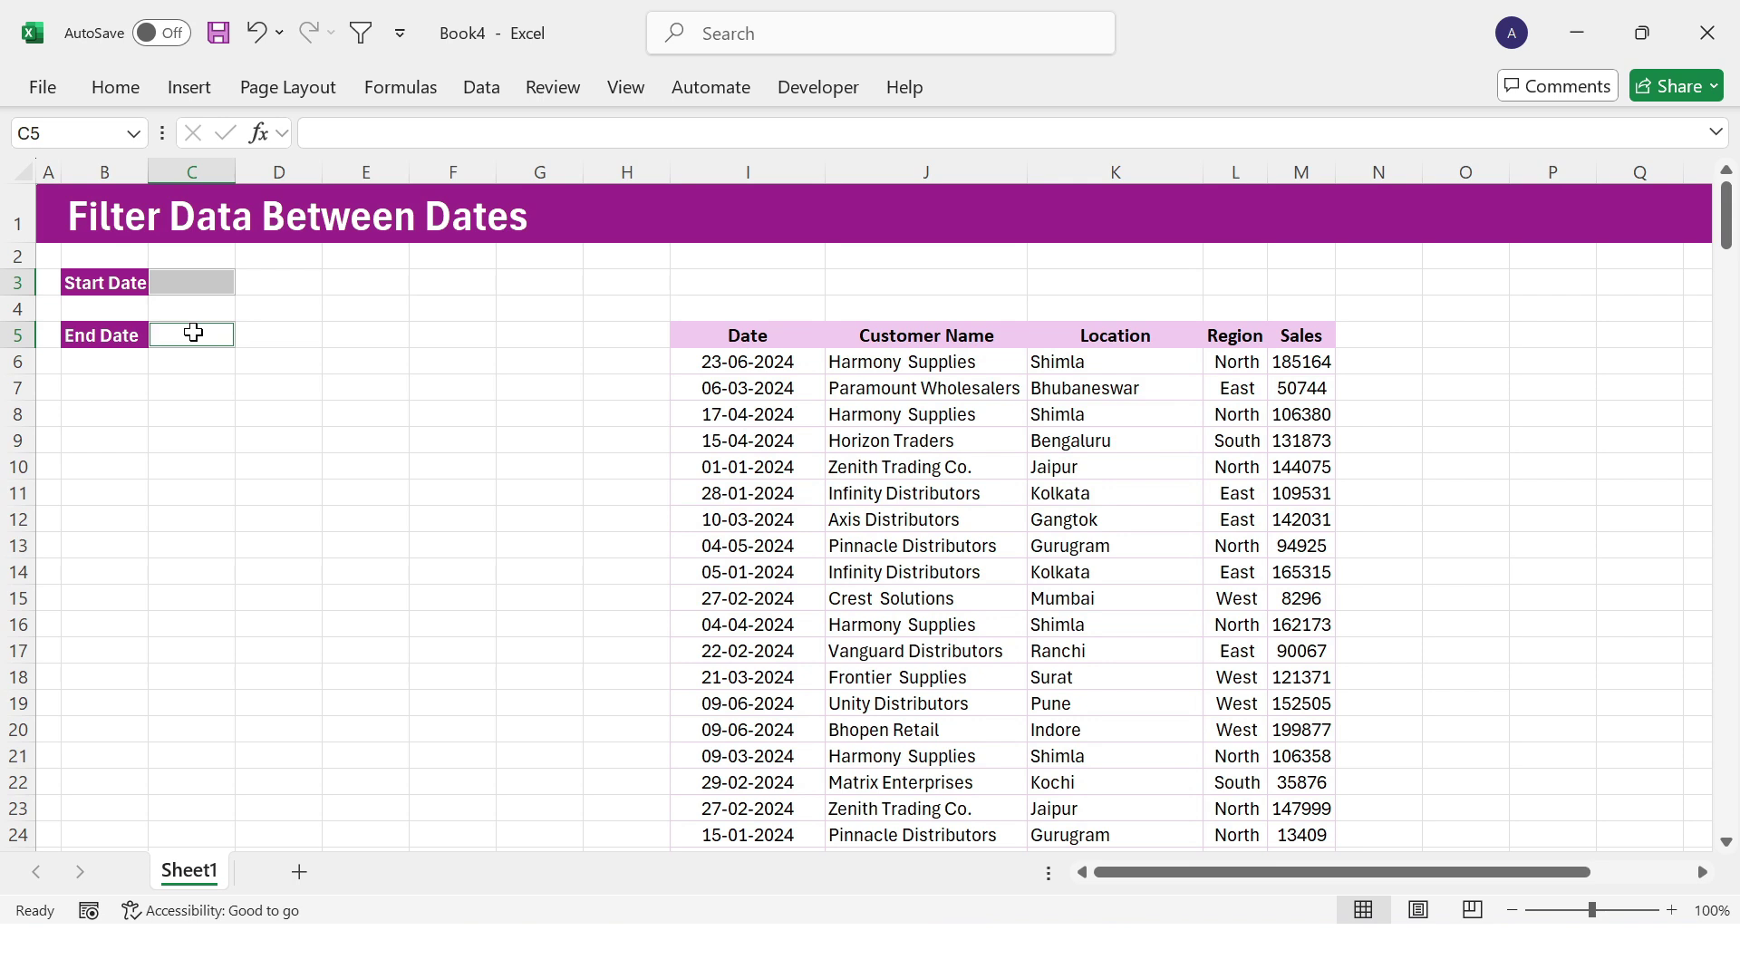
{"action": "left_click", "coordinate": [115, 87]}
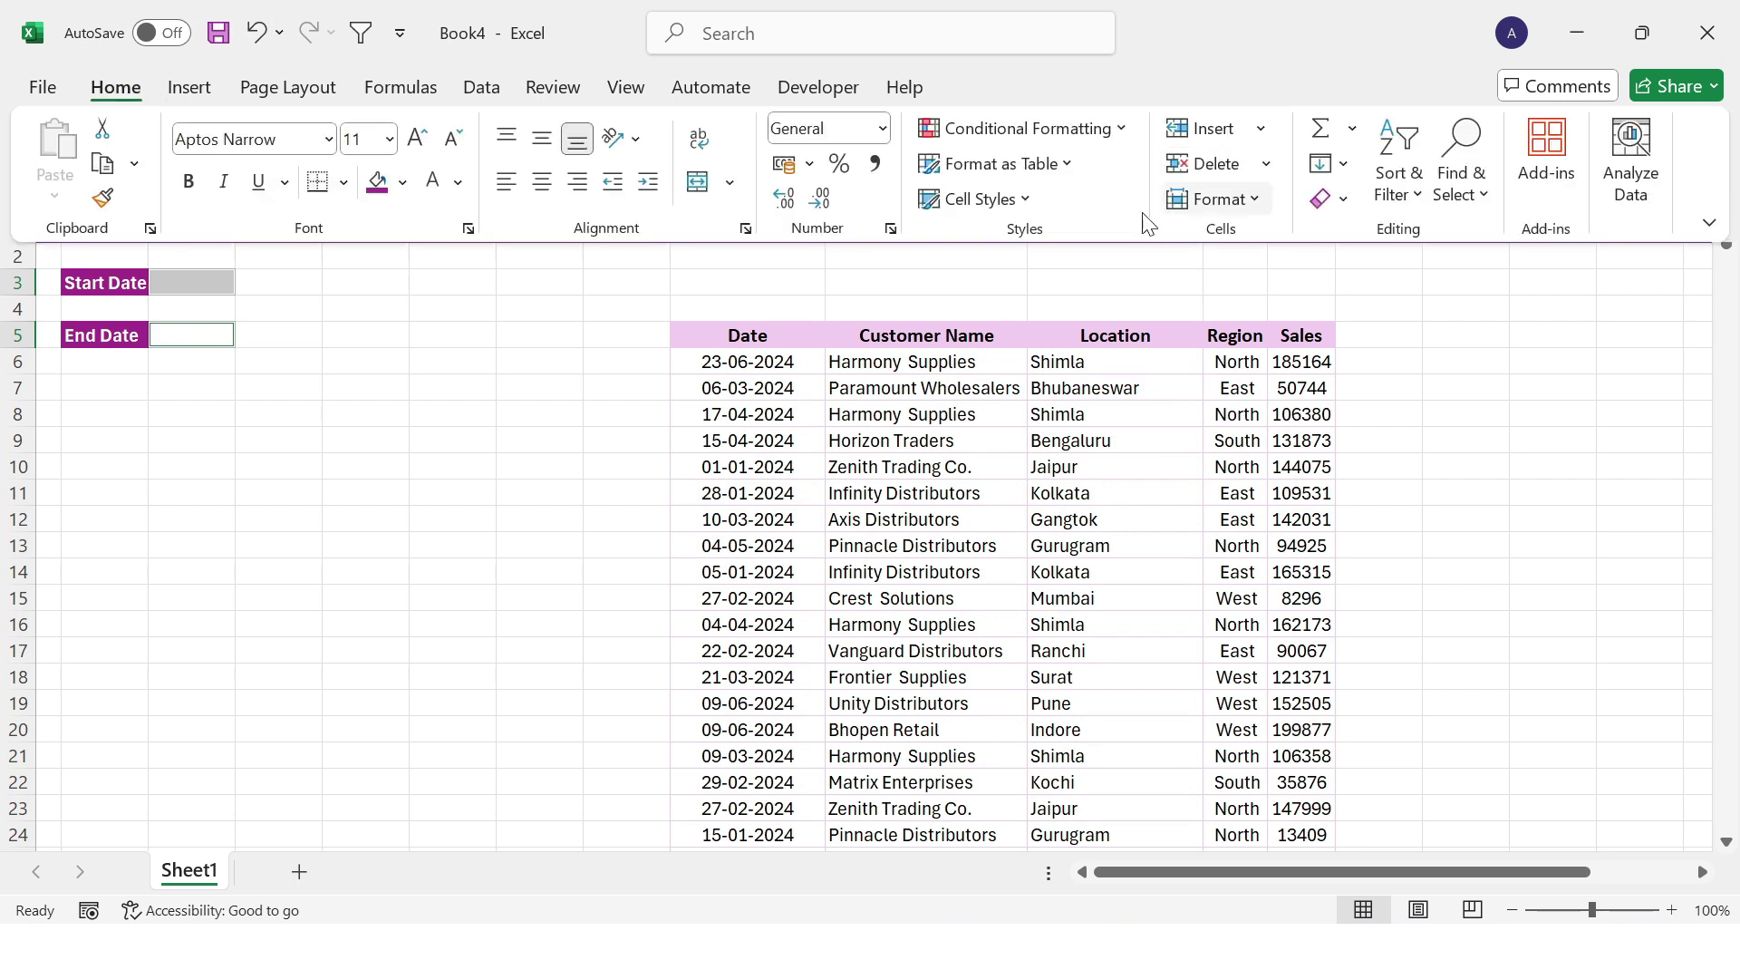
{"action": "left_click", "coordinate": [881, 128]}
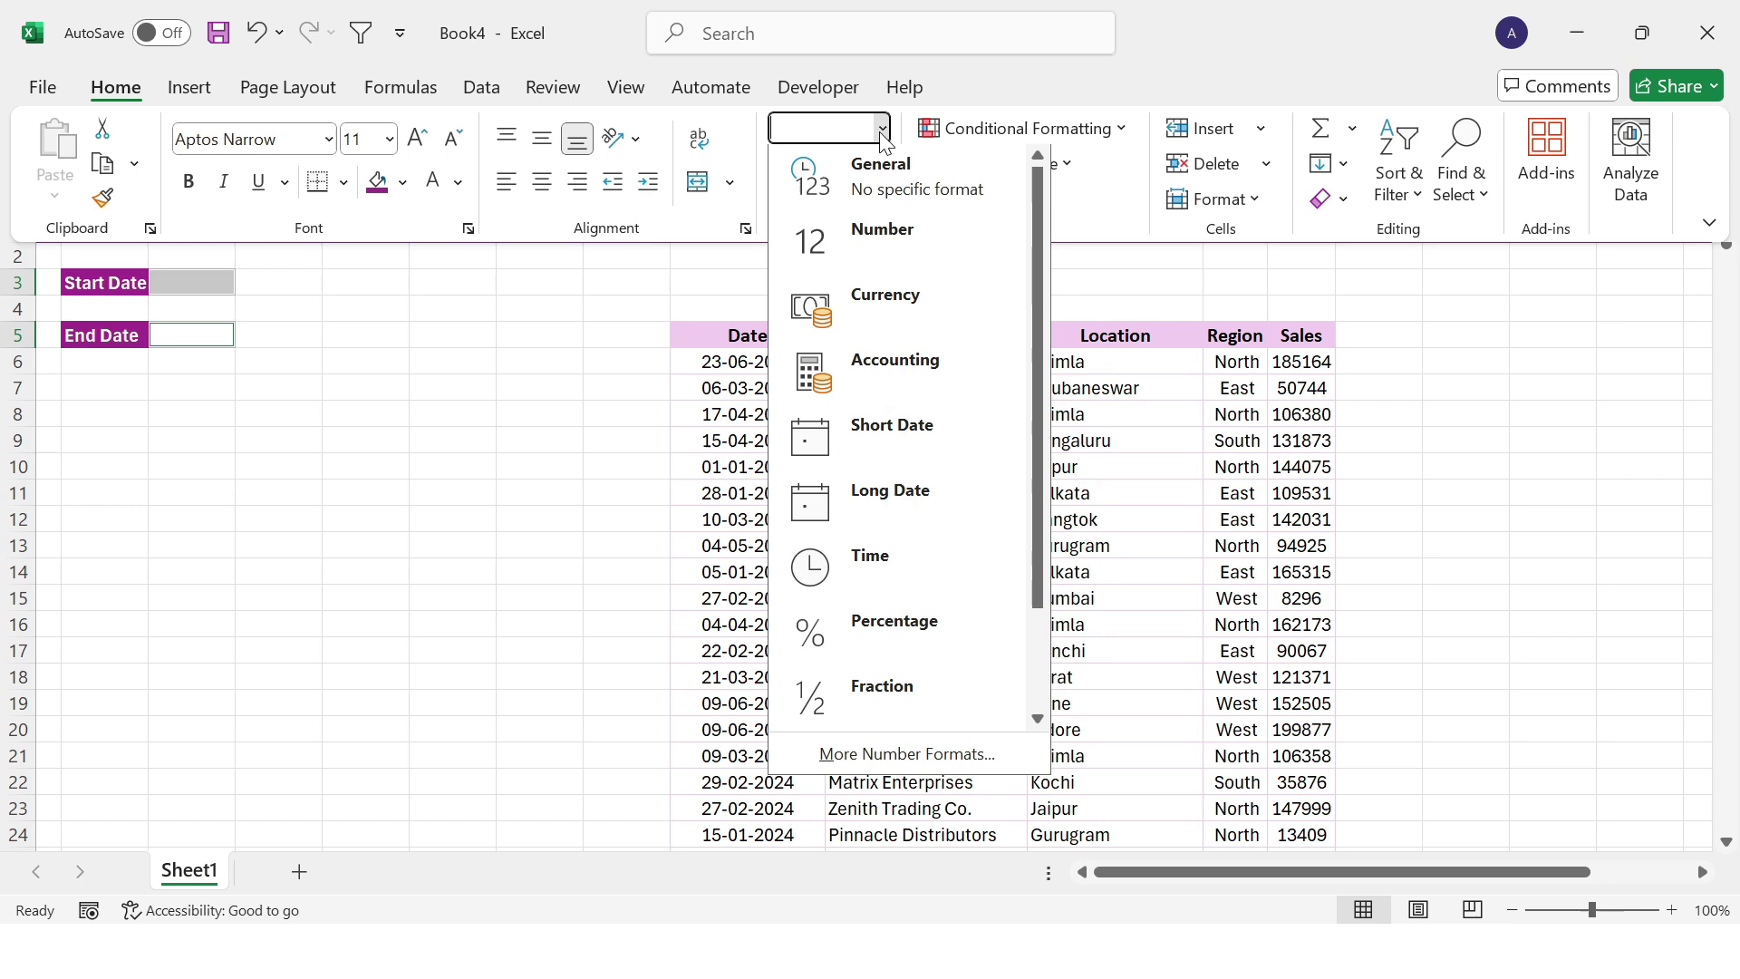
{"action": "left_click", "coordinate": [922, 433]}
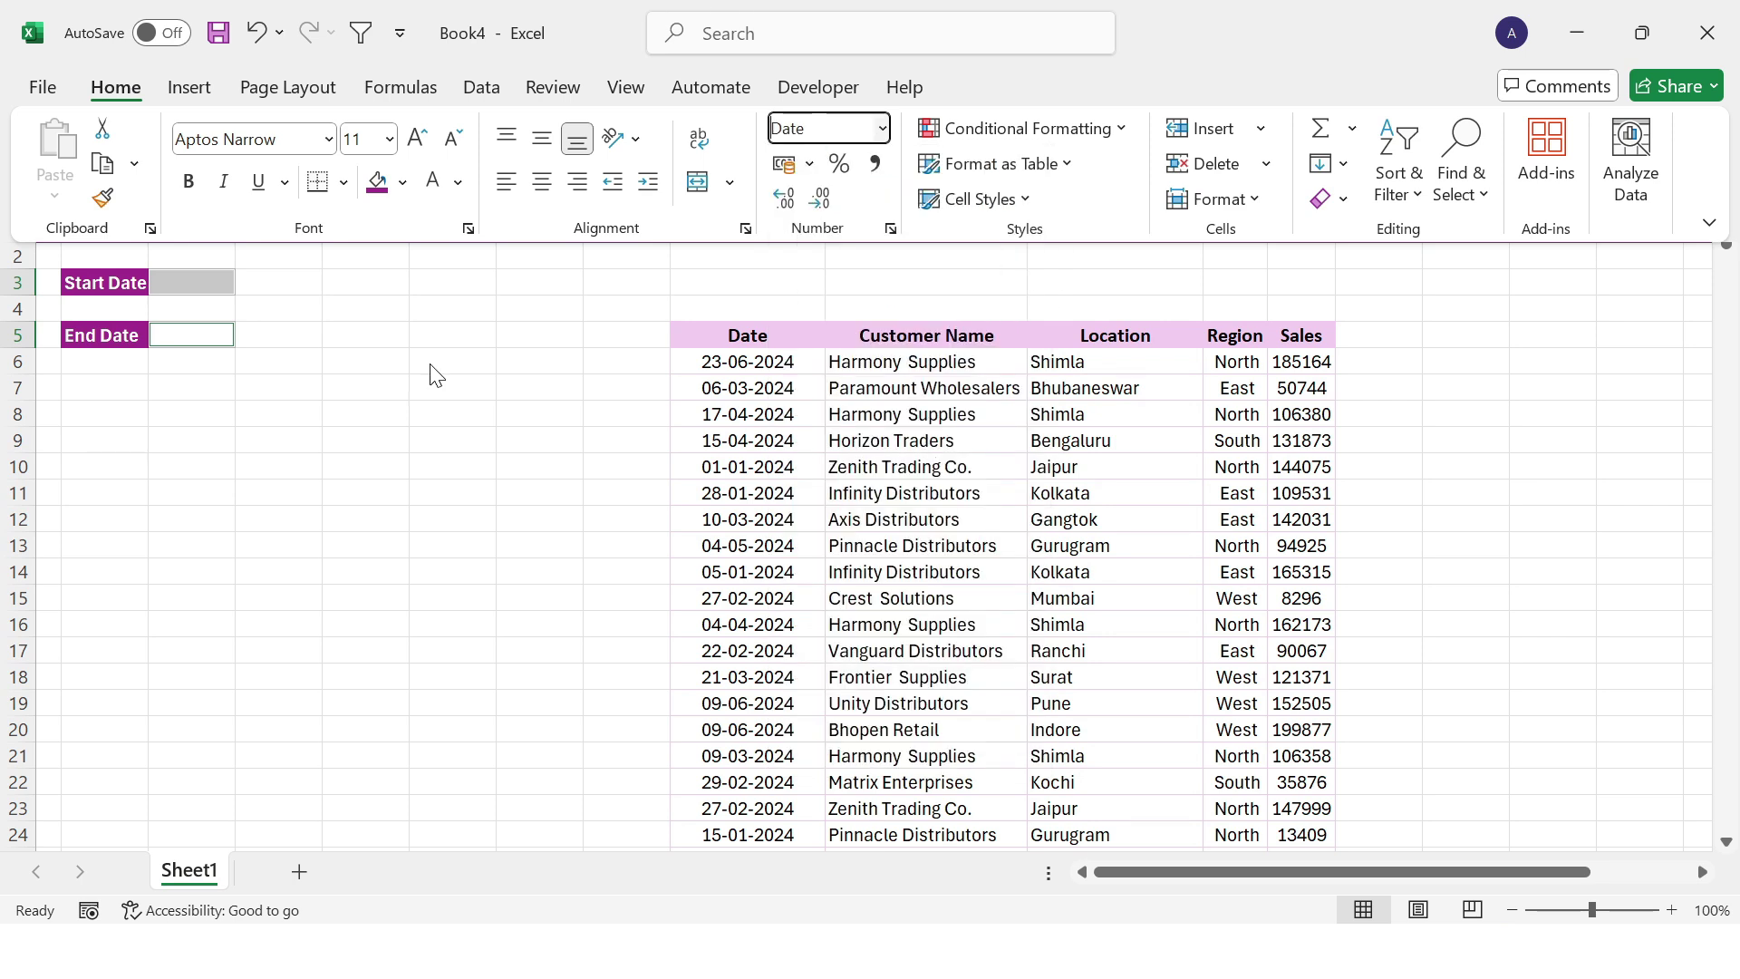
{"action": "left_click", "coordinate": [402, 182]}
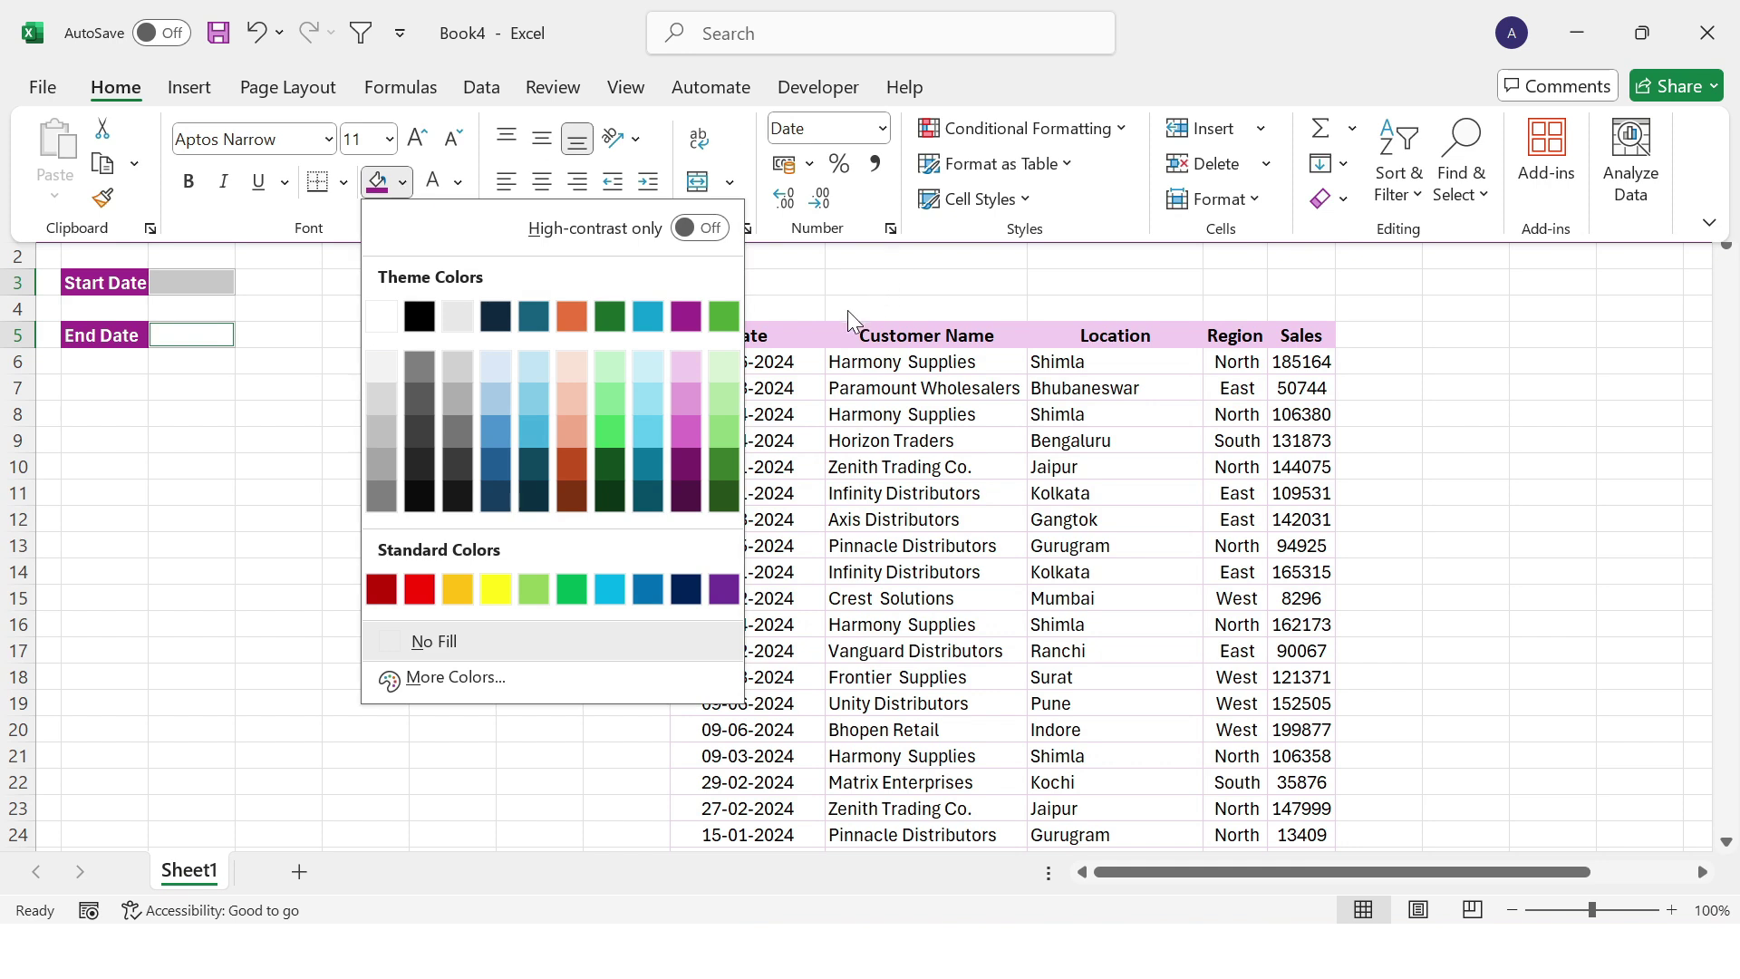
{"action": "left_click", "coordinate": [689, 370]}
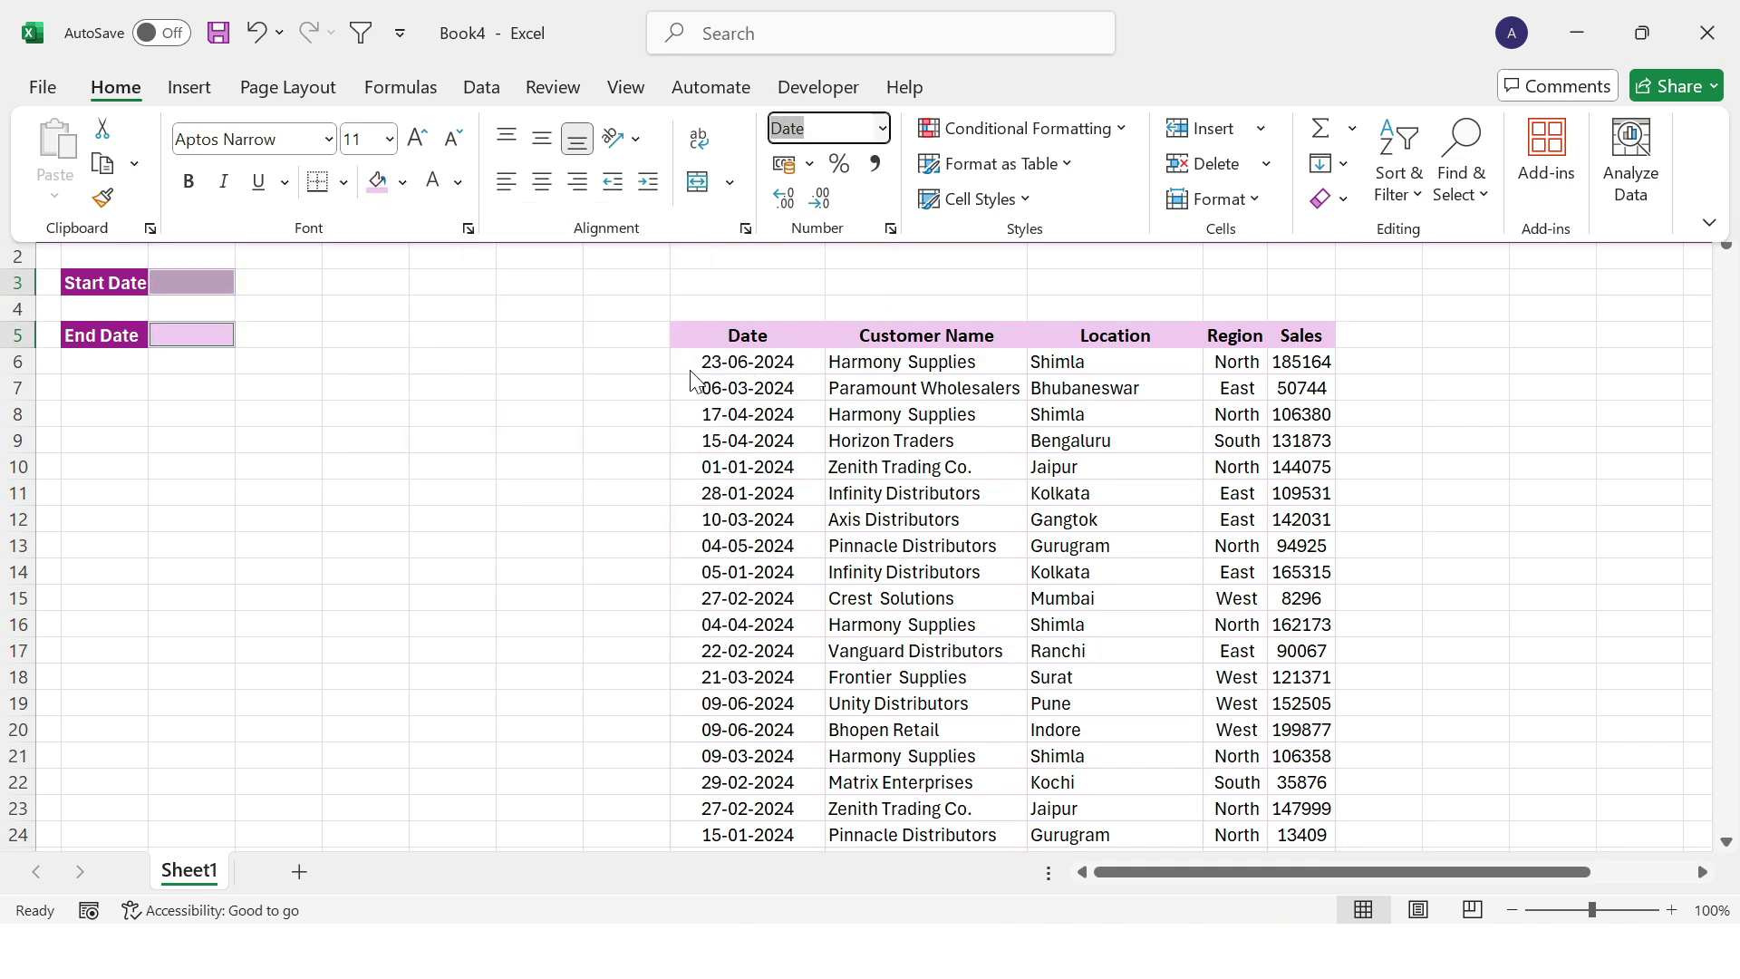
Step: Widen columns C and B around the date labels and input cells
{"action": "left_click_drag", "start_coordinate": [237, 178], "coordinate": [308, 178]}
{"action": "left_click_drag", "start_coordinate": [149, 167], "coordinate": [183, 167]}
{"action": "left_click", "coordinate": [564, 597]}
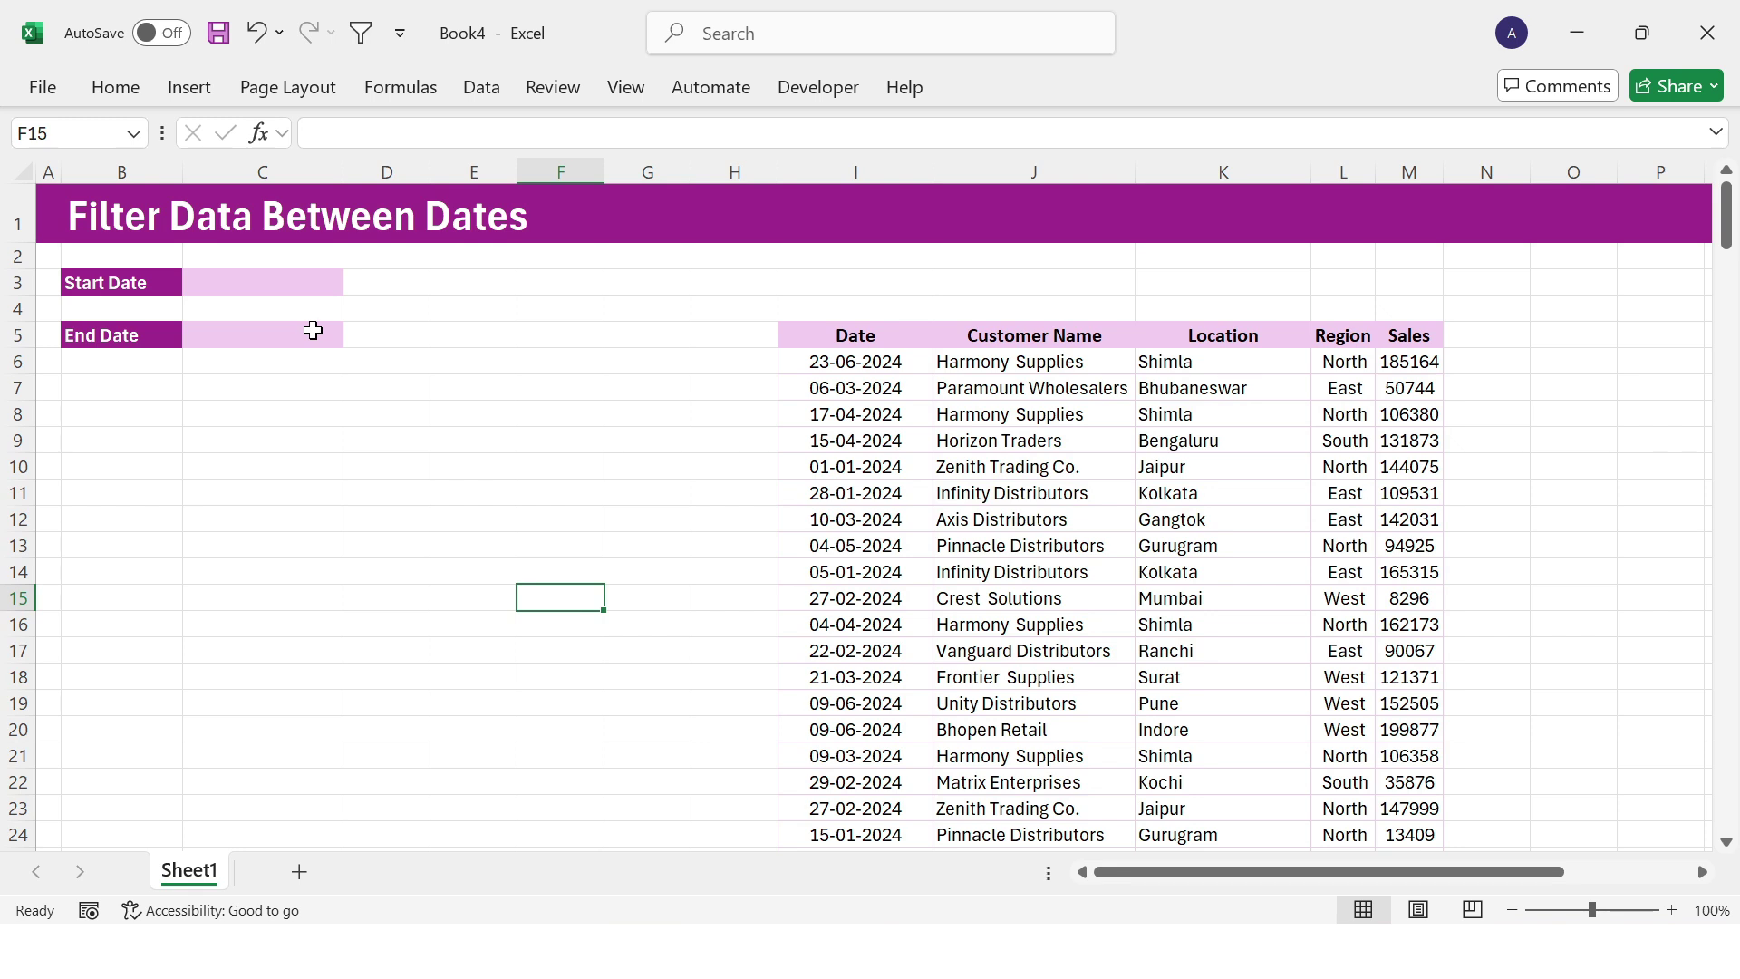
Step: Enter 1/3/2024 as the start date in C3 and 7/3/2024 as the end date in C5
{"action": "left_click", "coordinate": [291, 282]}
{"action": "type", "text": "1/3/2024"}
{"action": "left_click", "coordinate": [303, 332]}
{"action": "type", "text": "7/3/"}
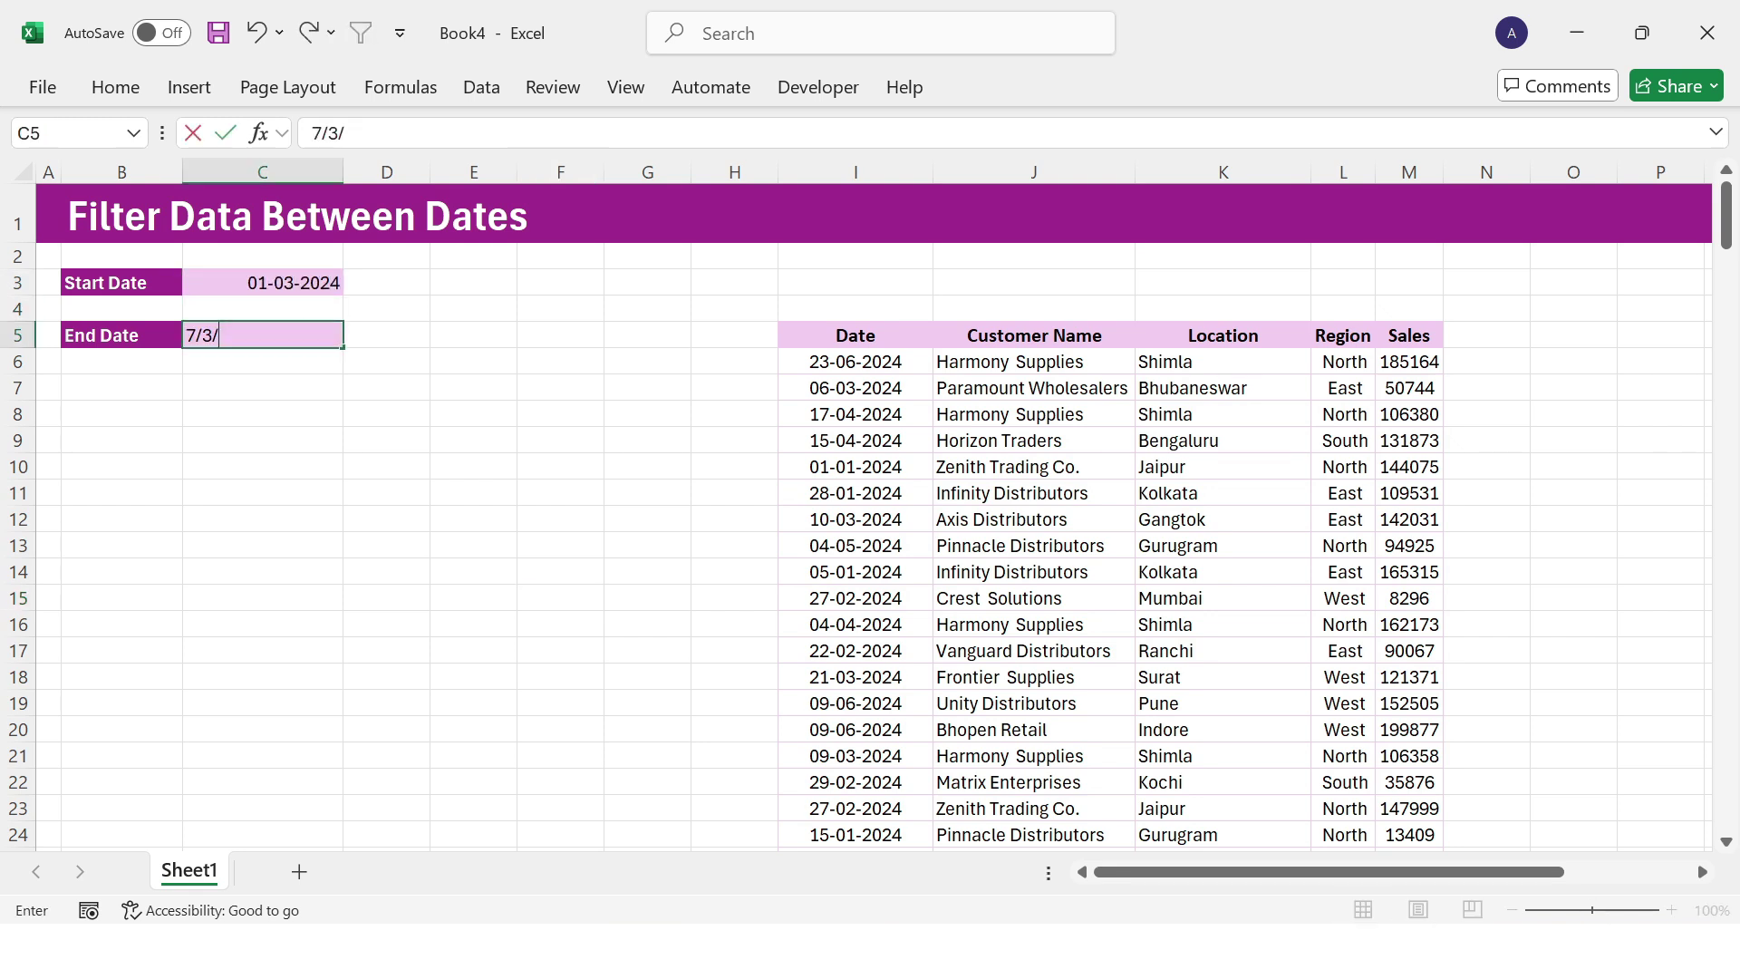
{"action": "type", "text": "2024"}
{"action": "key", "text": "Return"}
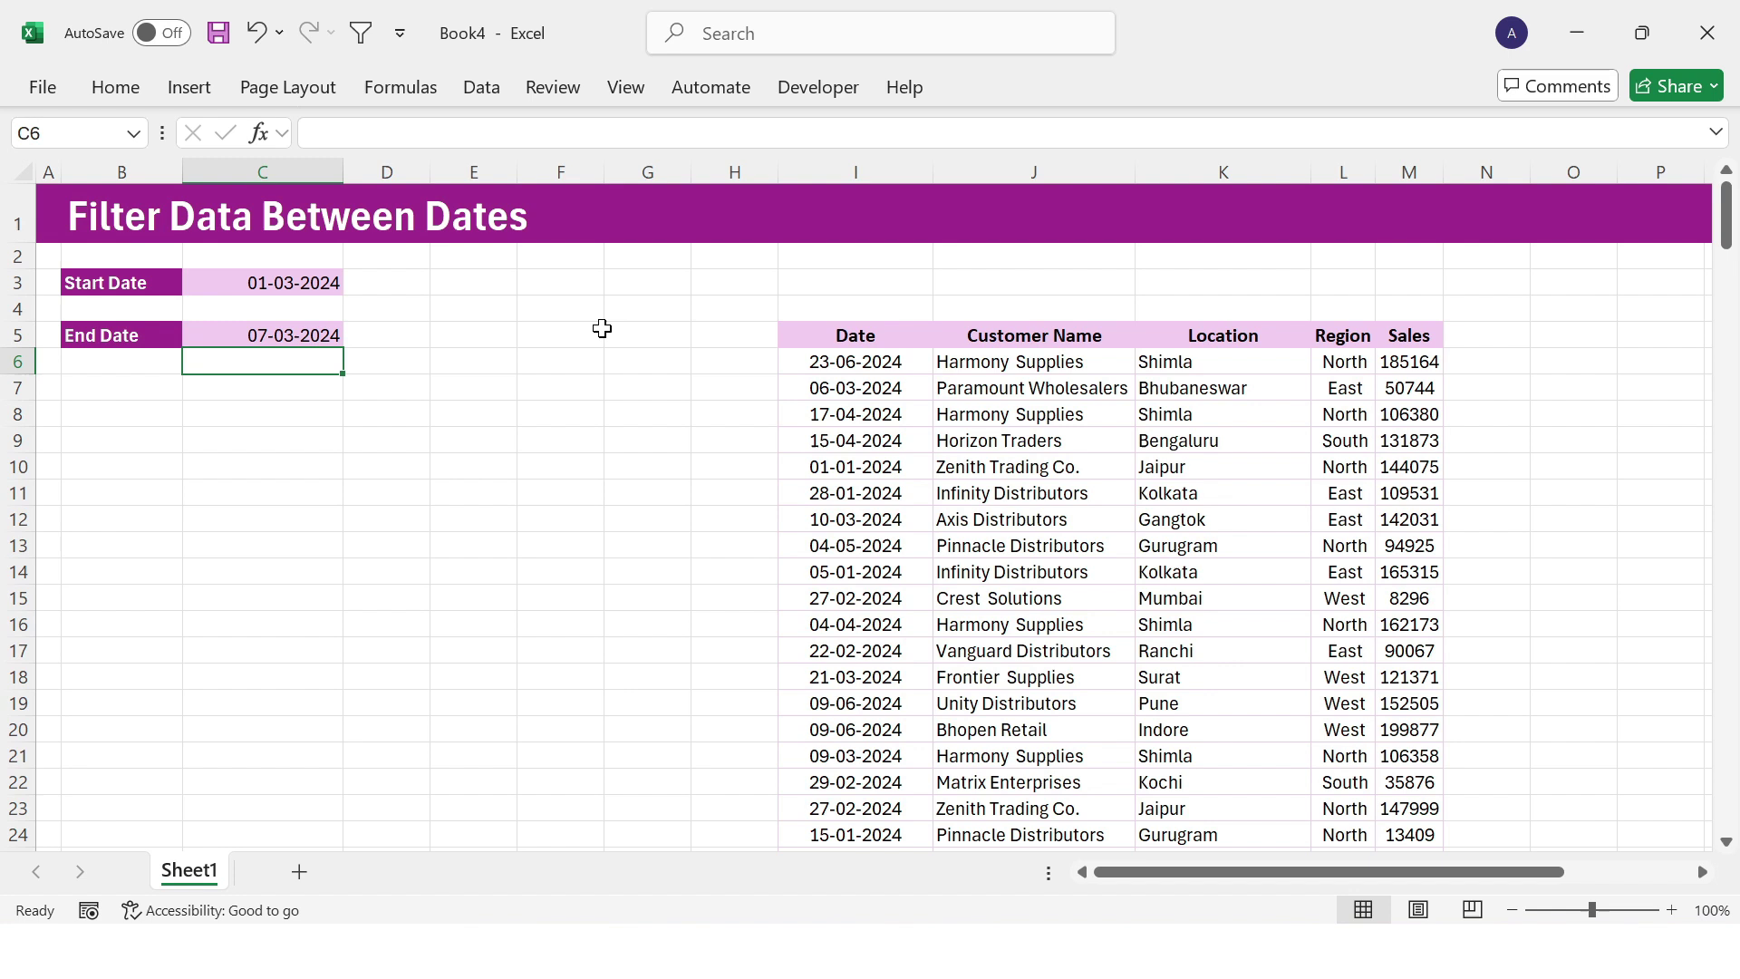
Step: Apply the custom number format dd-mmm-yy to the start and end date cells C3 and C5
{"action": "left_click", "coordinate": [309, 284]}
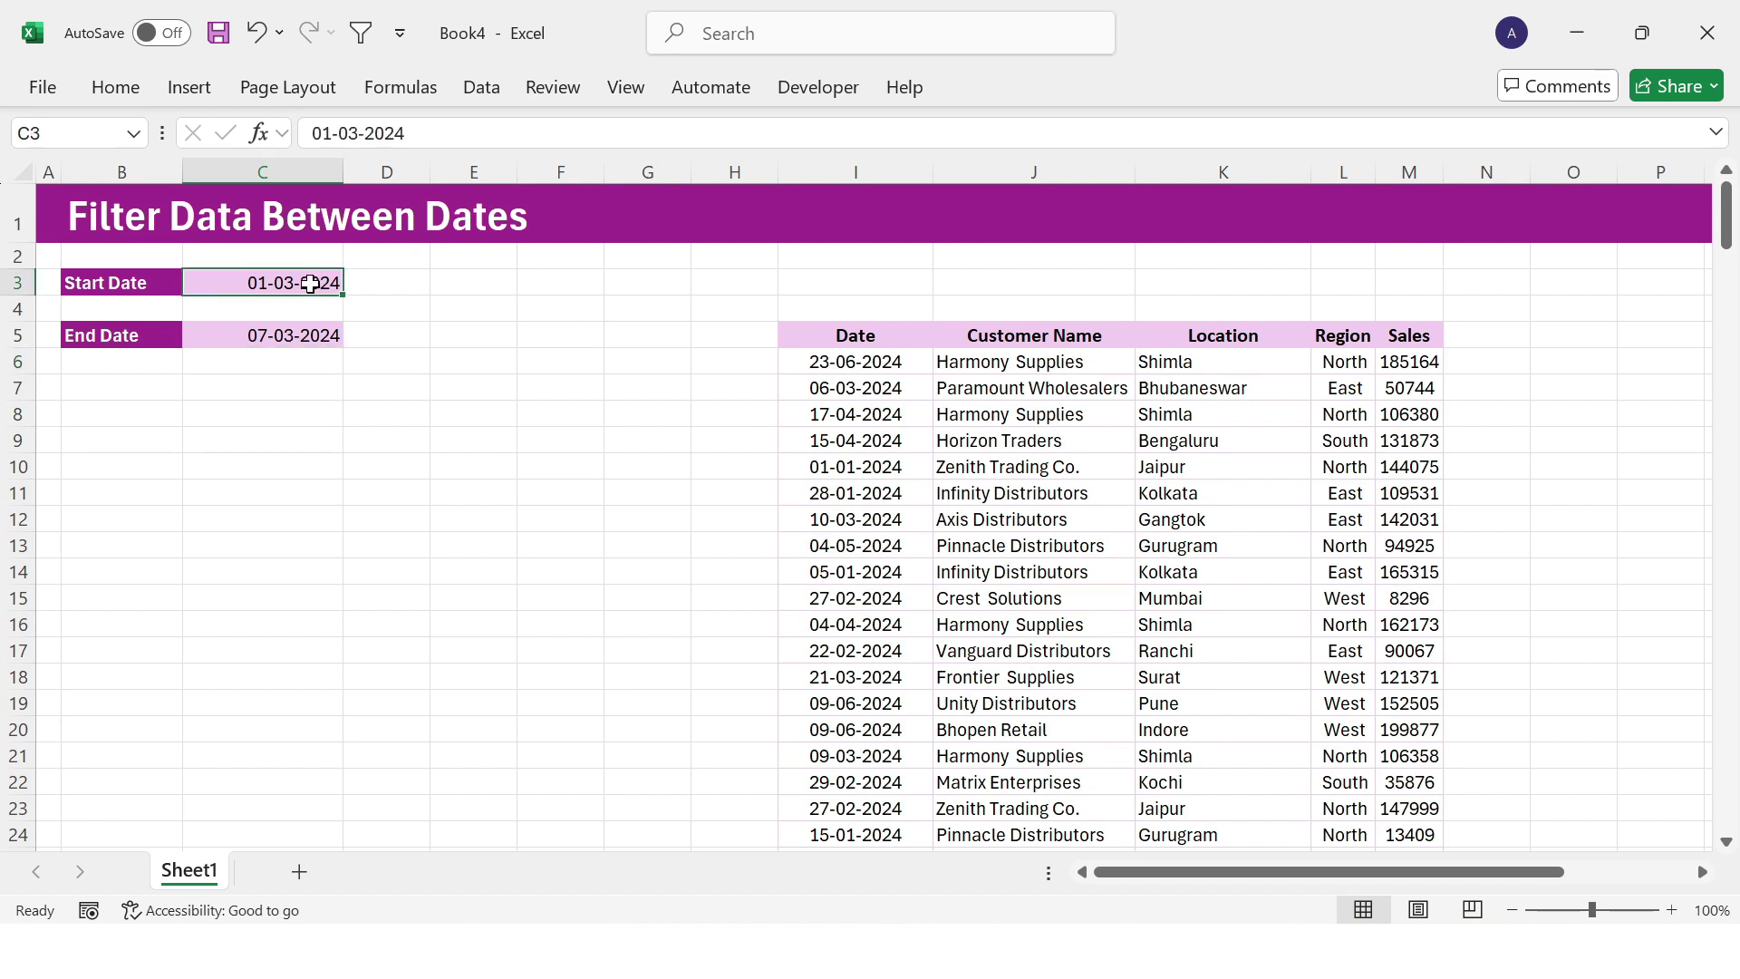
{"action": "left_click", "coordinate": [318, 330], "text": "ctrl"}
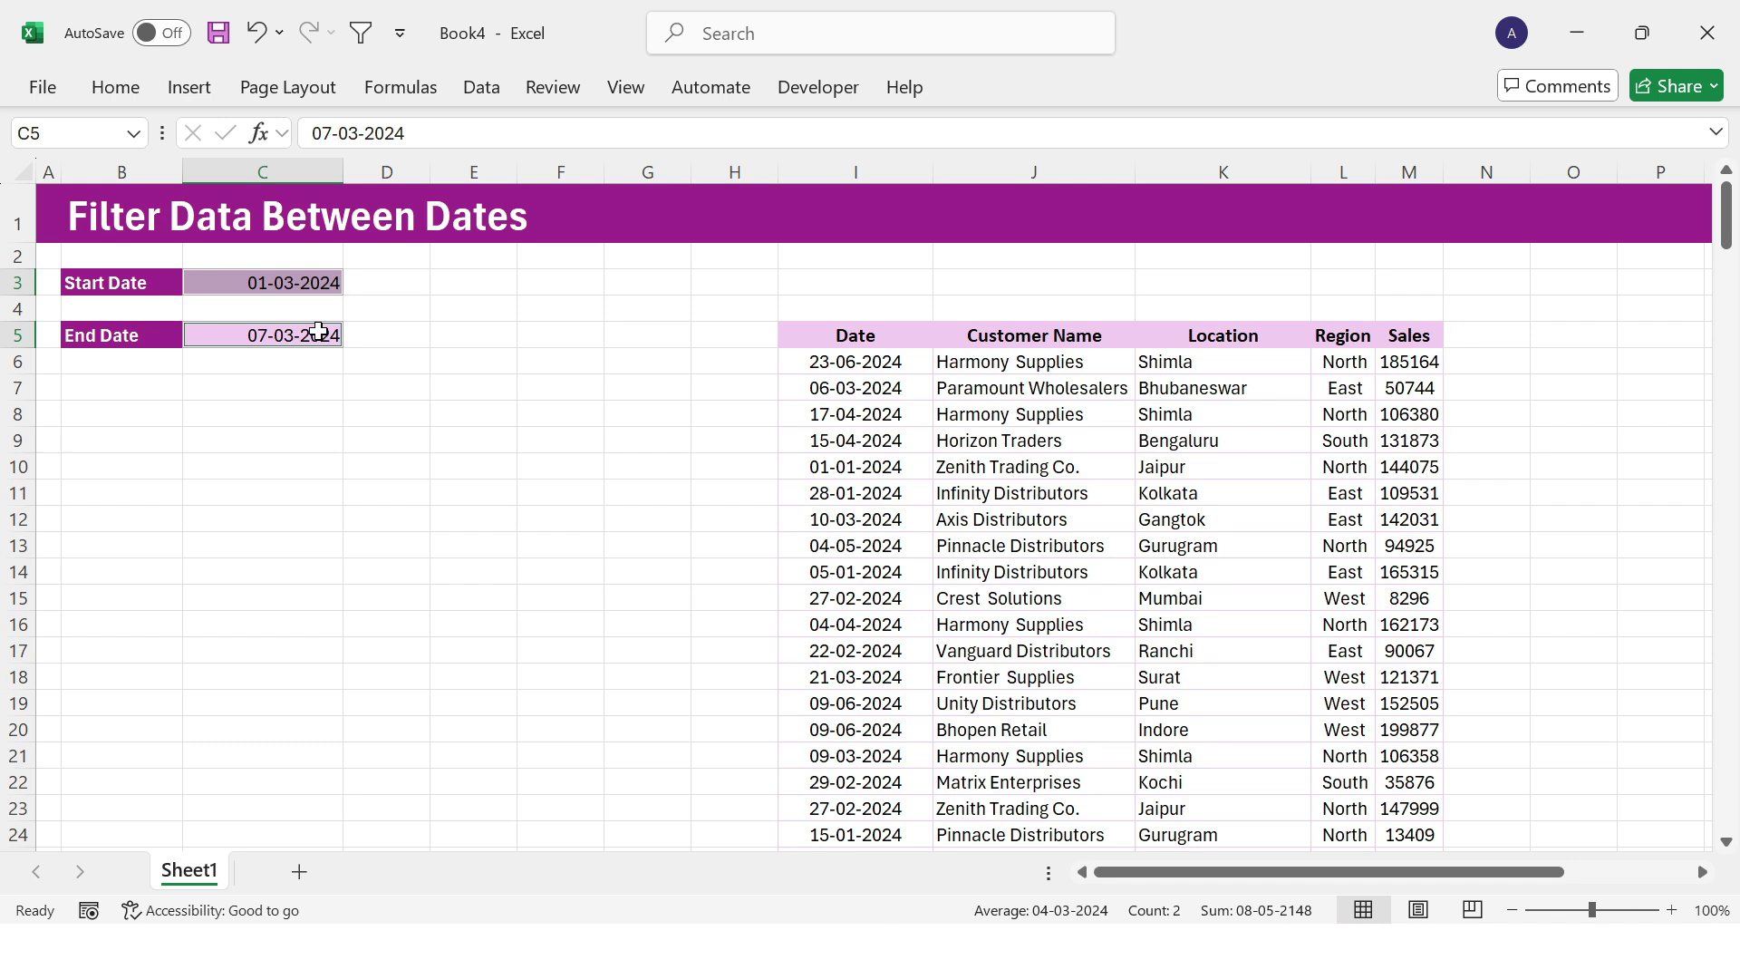
{"action": "key", "text": "ctrl+1"}
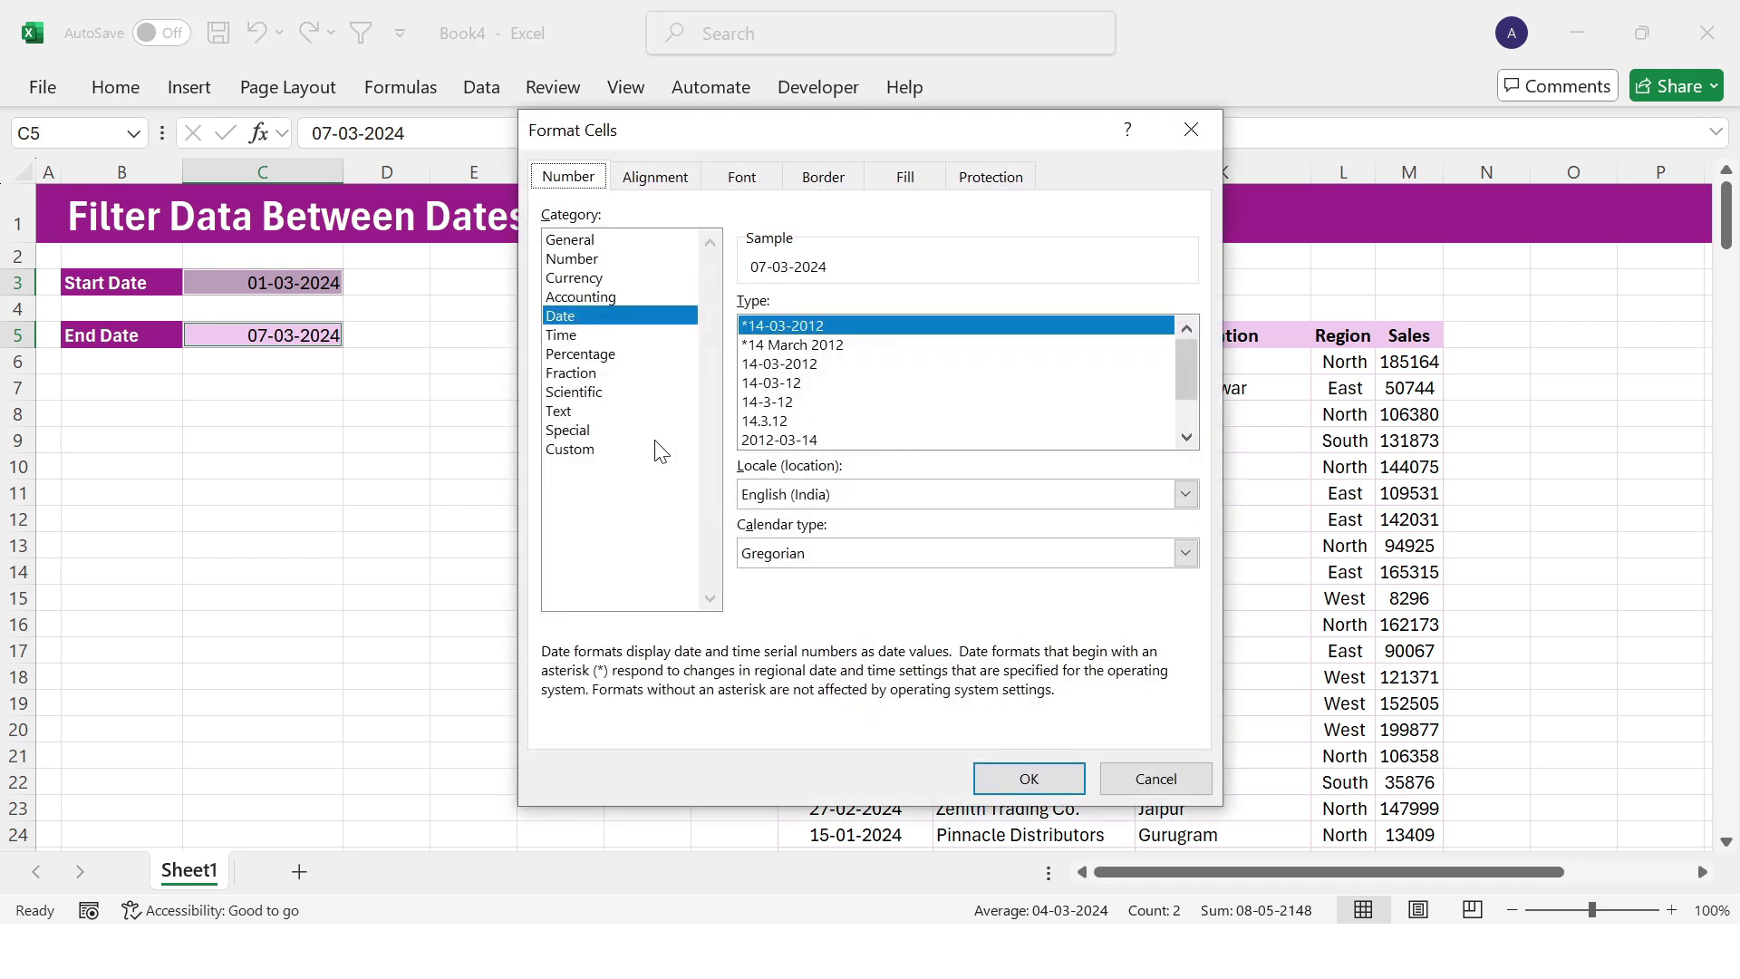
{"action": "left_click", "coordinate": [589, 449]}
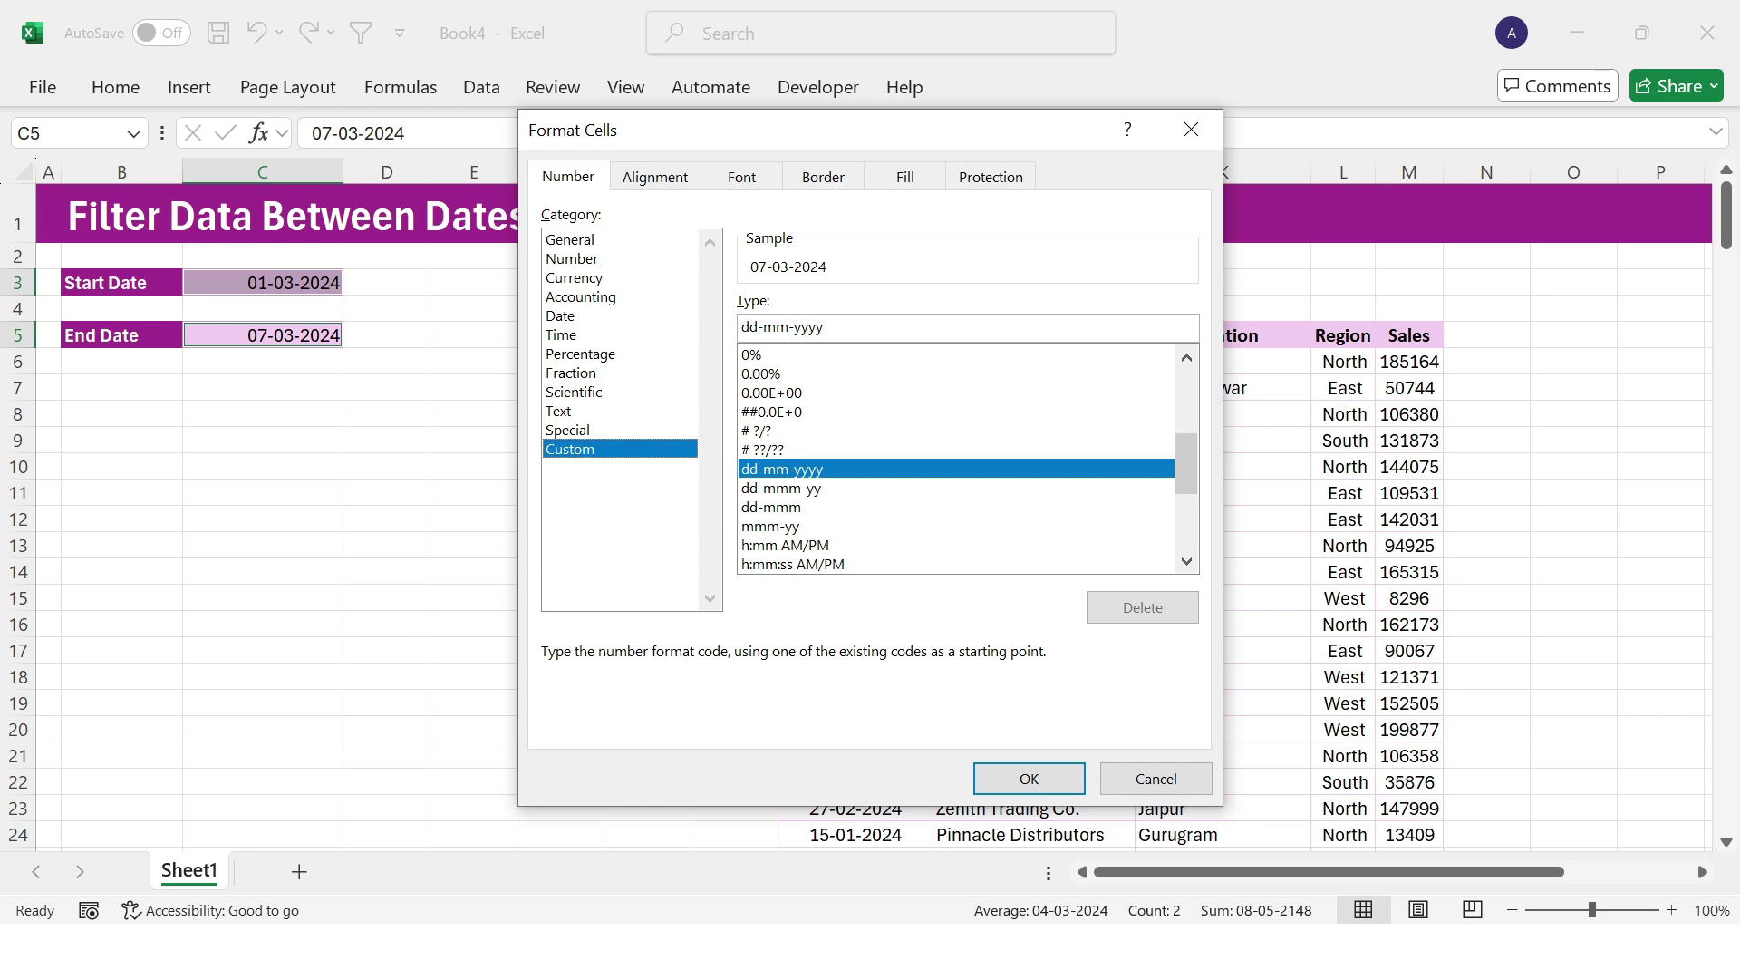
{"action": "left_click", "coordinate": [825, 327]}
{"action": "key", "text": "BackSpace"}
{"action": "key", "text": "BackSpace"}
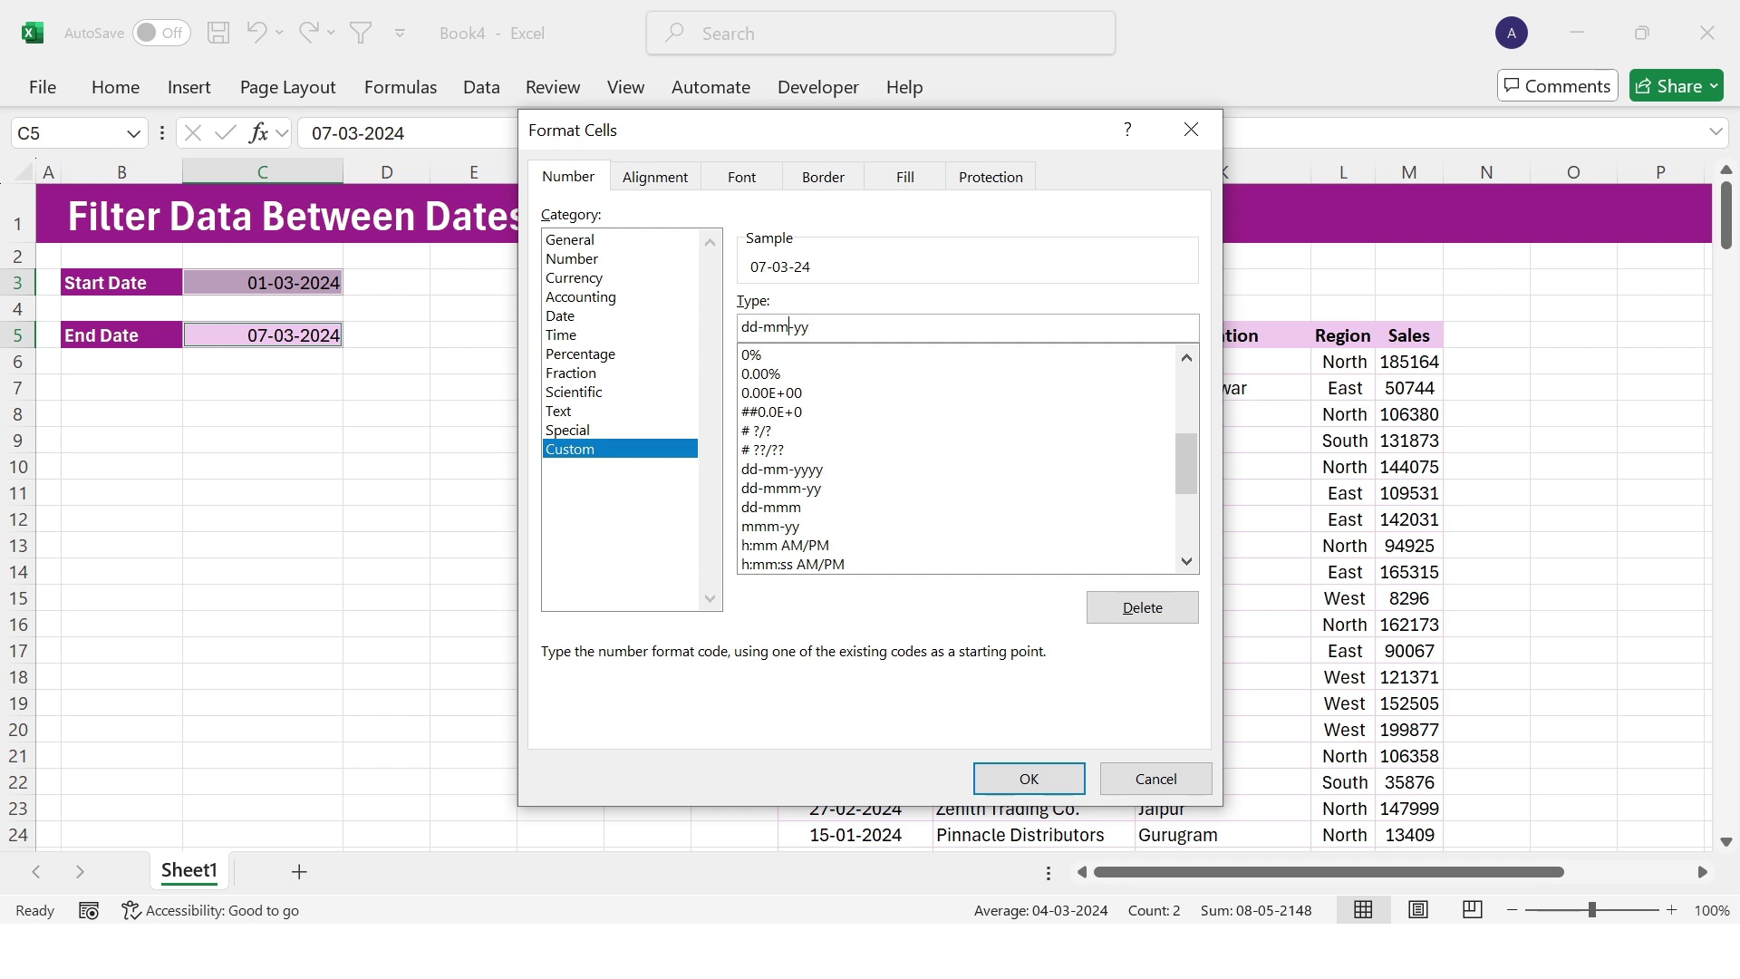
{"action": "type", "text": "m"}
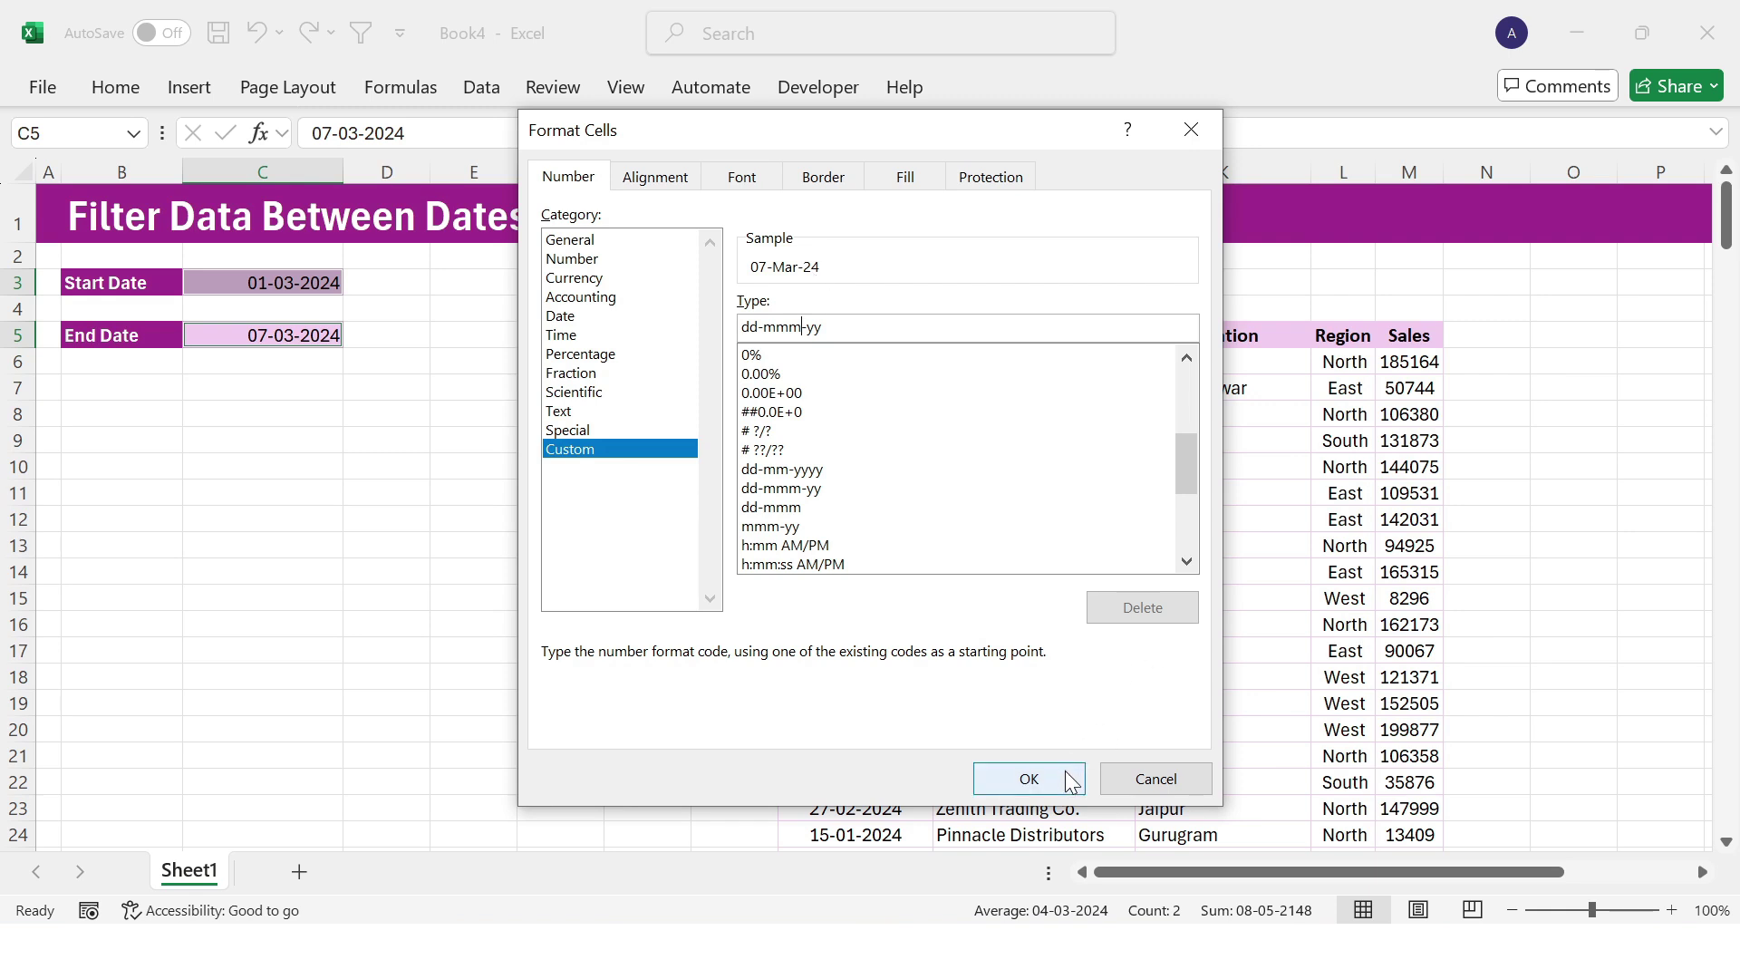
{"action": "left_click", "coordinate": [1029, 780]}
{"action": "left_click", "coordinate": [680, 509]}
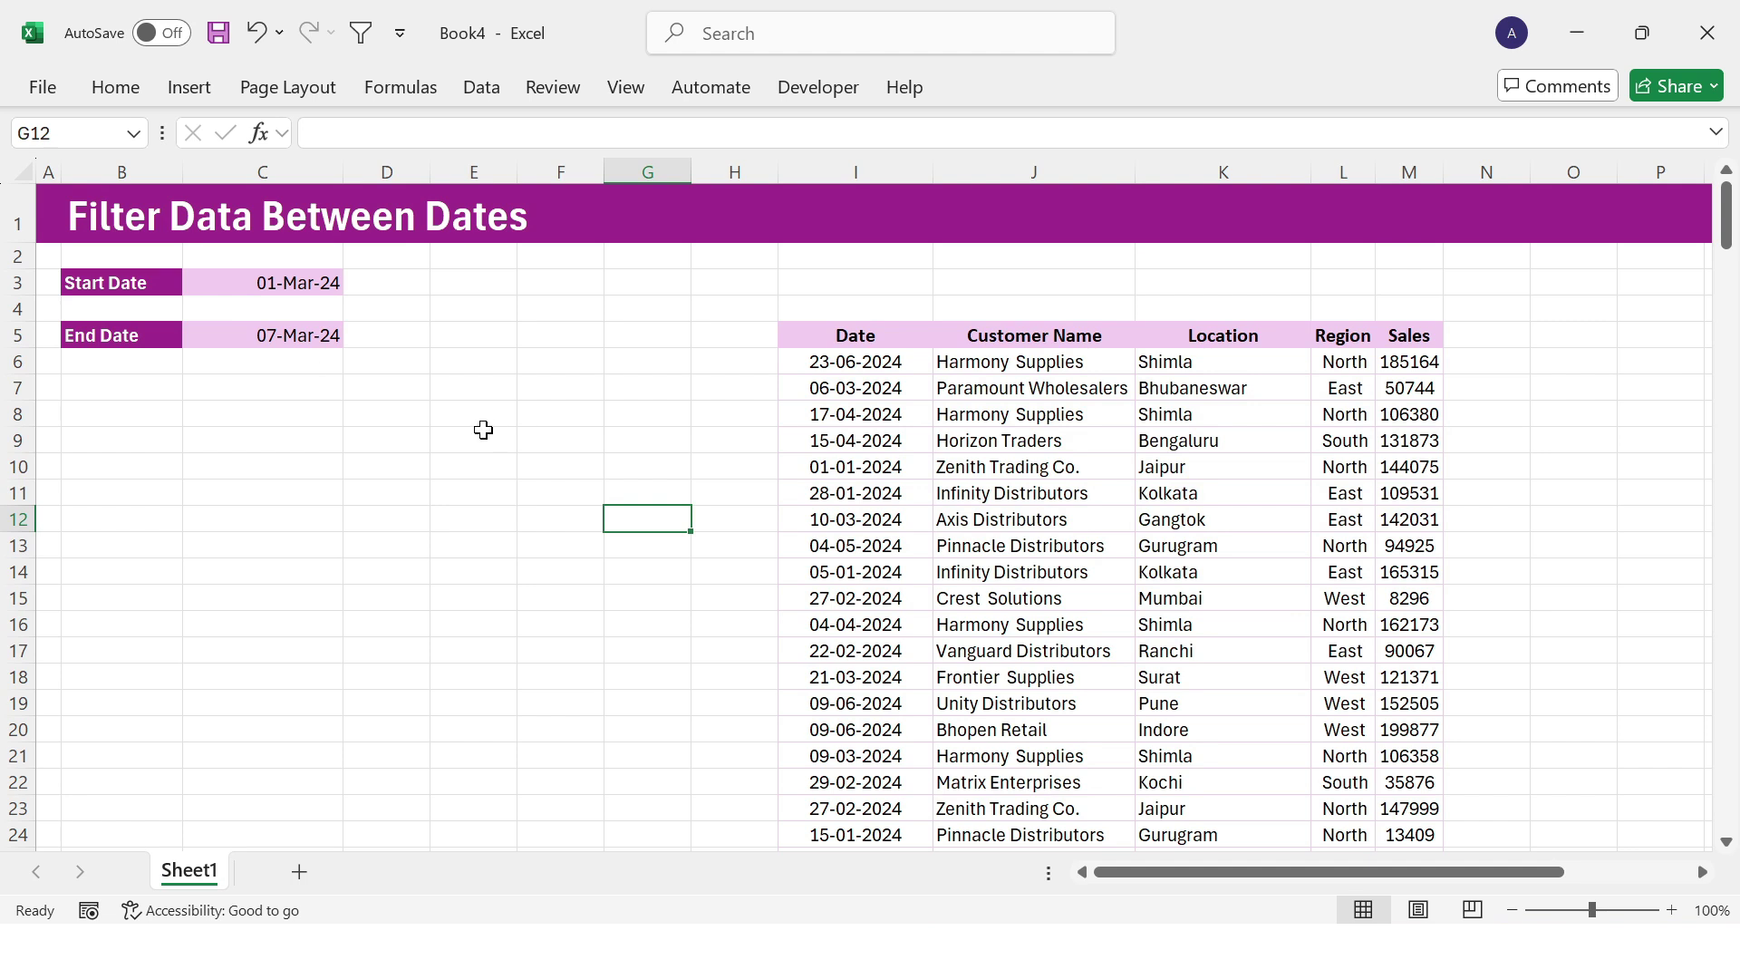
Step: Copy the sales table headers I5:M5 and paste only their column widths starting at B7
{"action": "left_click_drag", "start_coordinate": [819, 333], "coordinate": [1430, 339]}
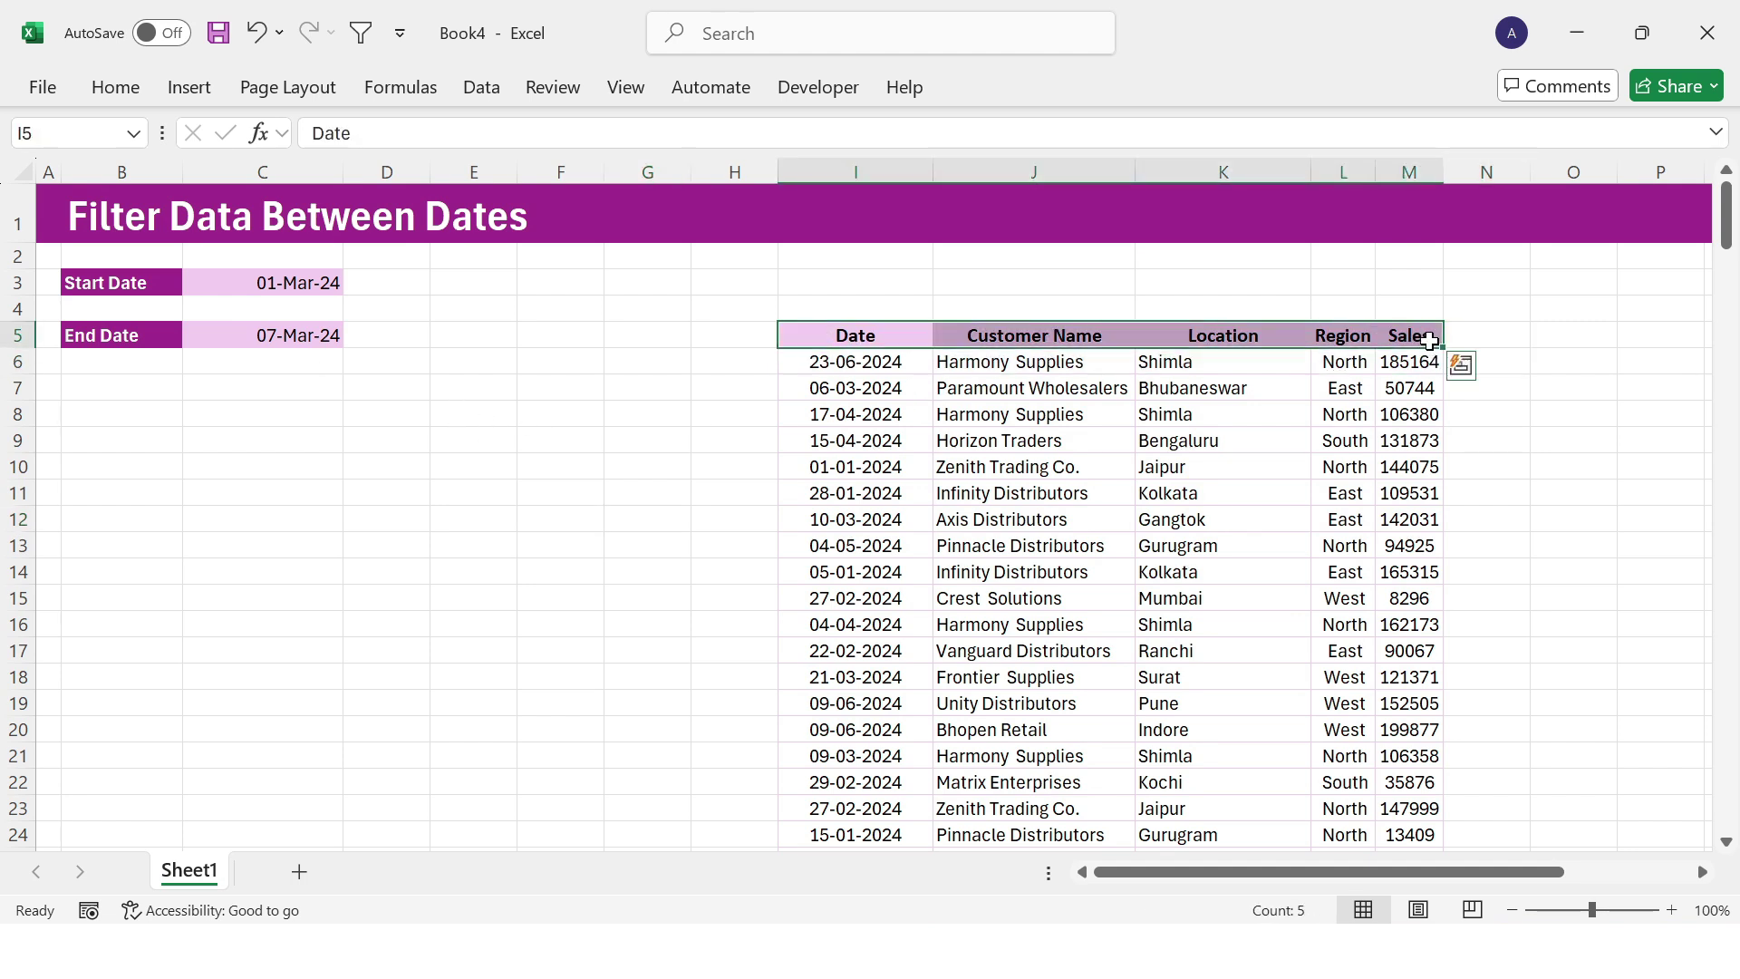
{"action": "key", "text": "ctrl+c"}
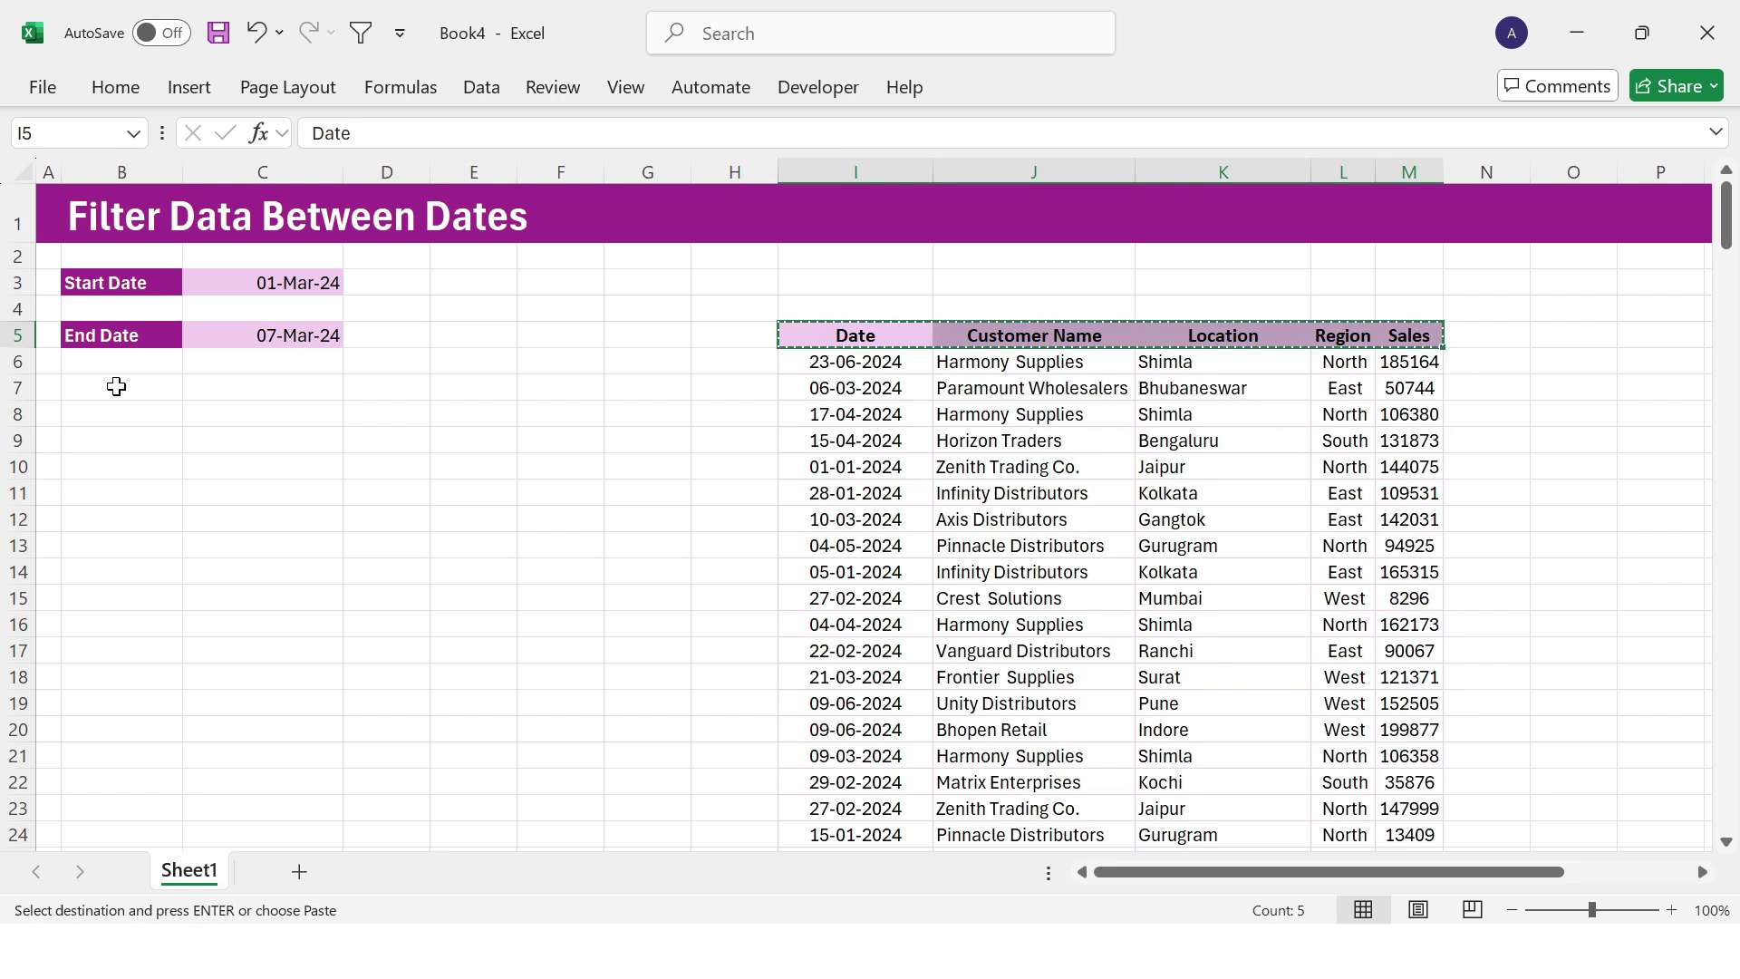
{"action": "left_click", "coordinate": [116, 387]}
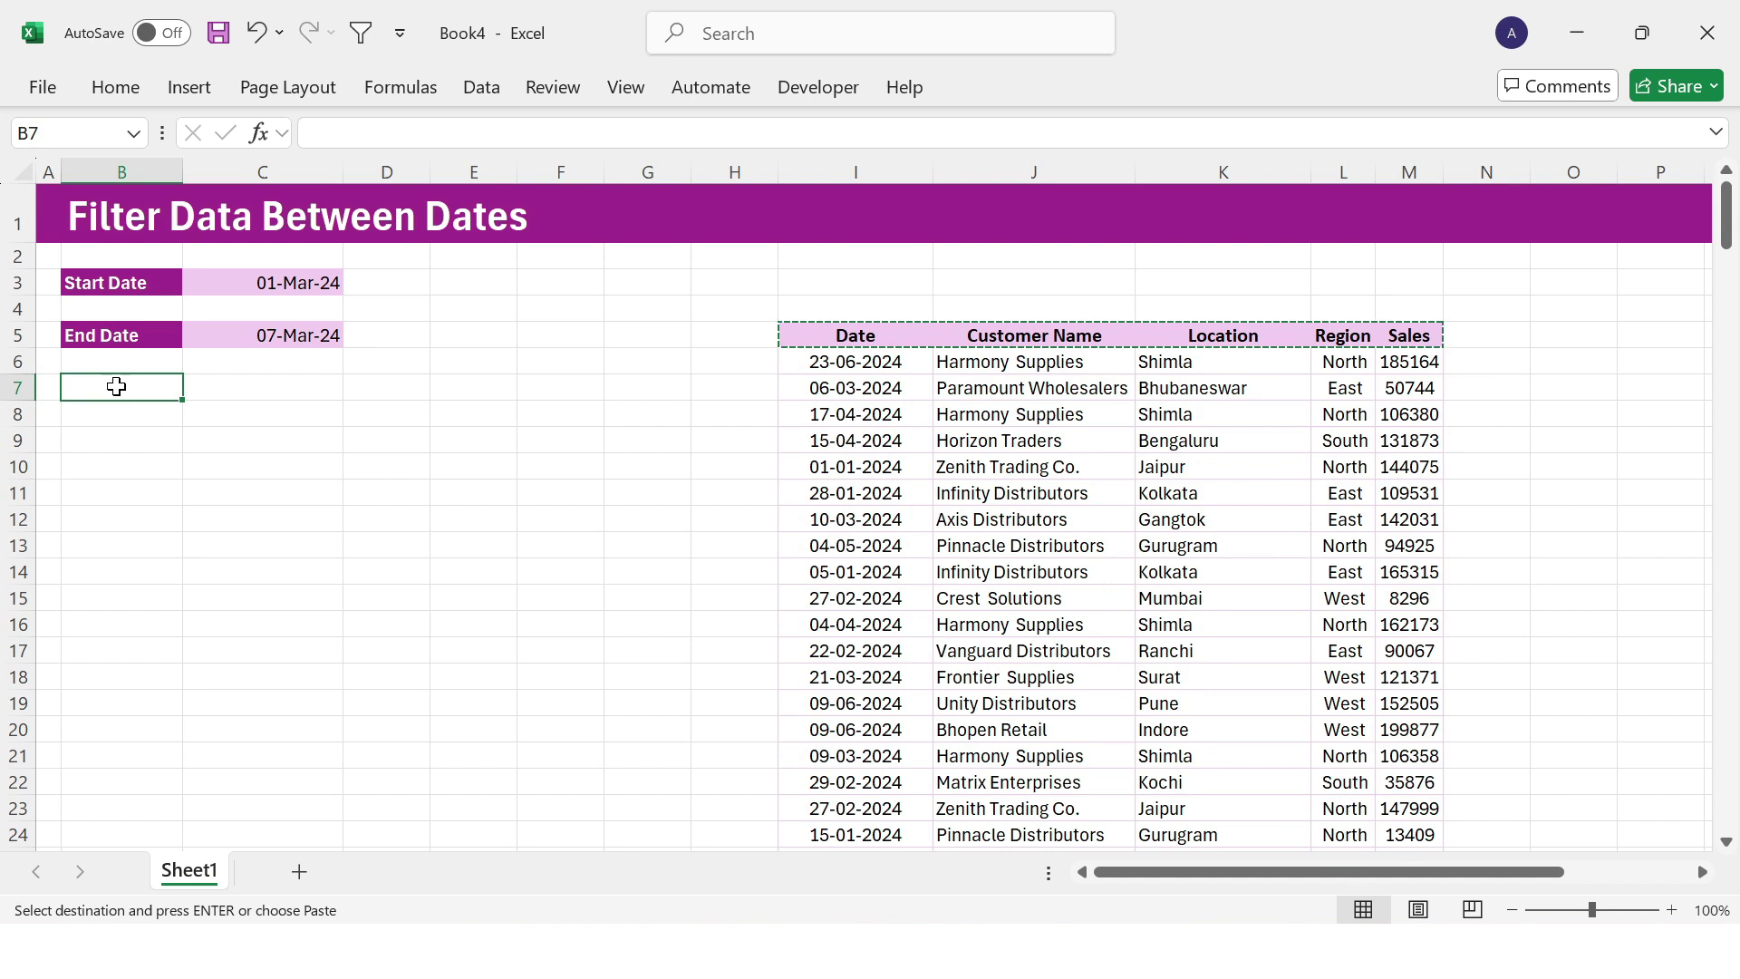
{"action": "key", "text": "ctrl+alt+v"}
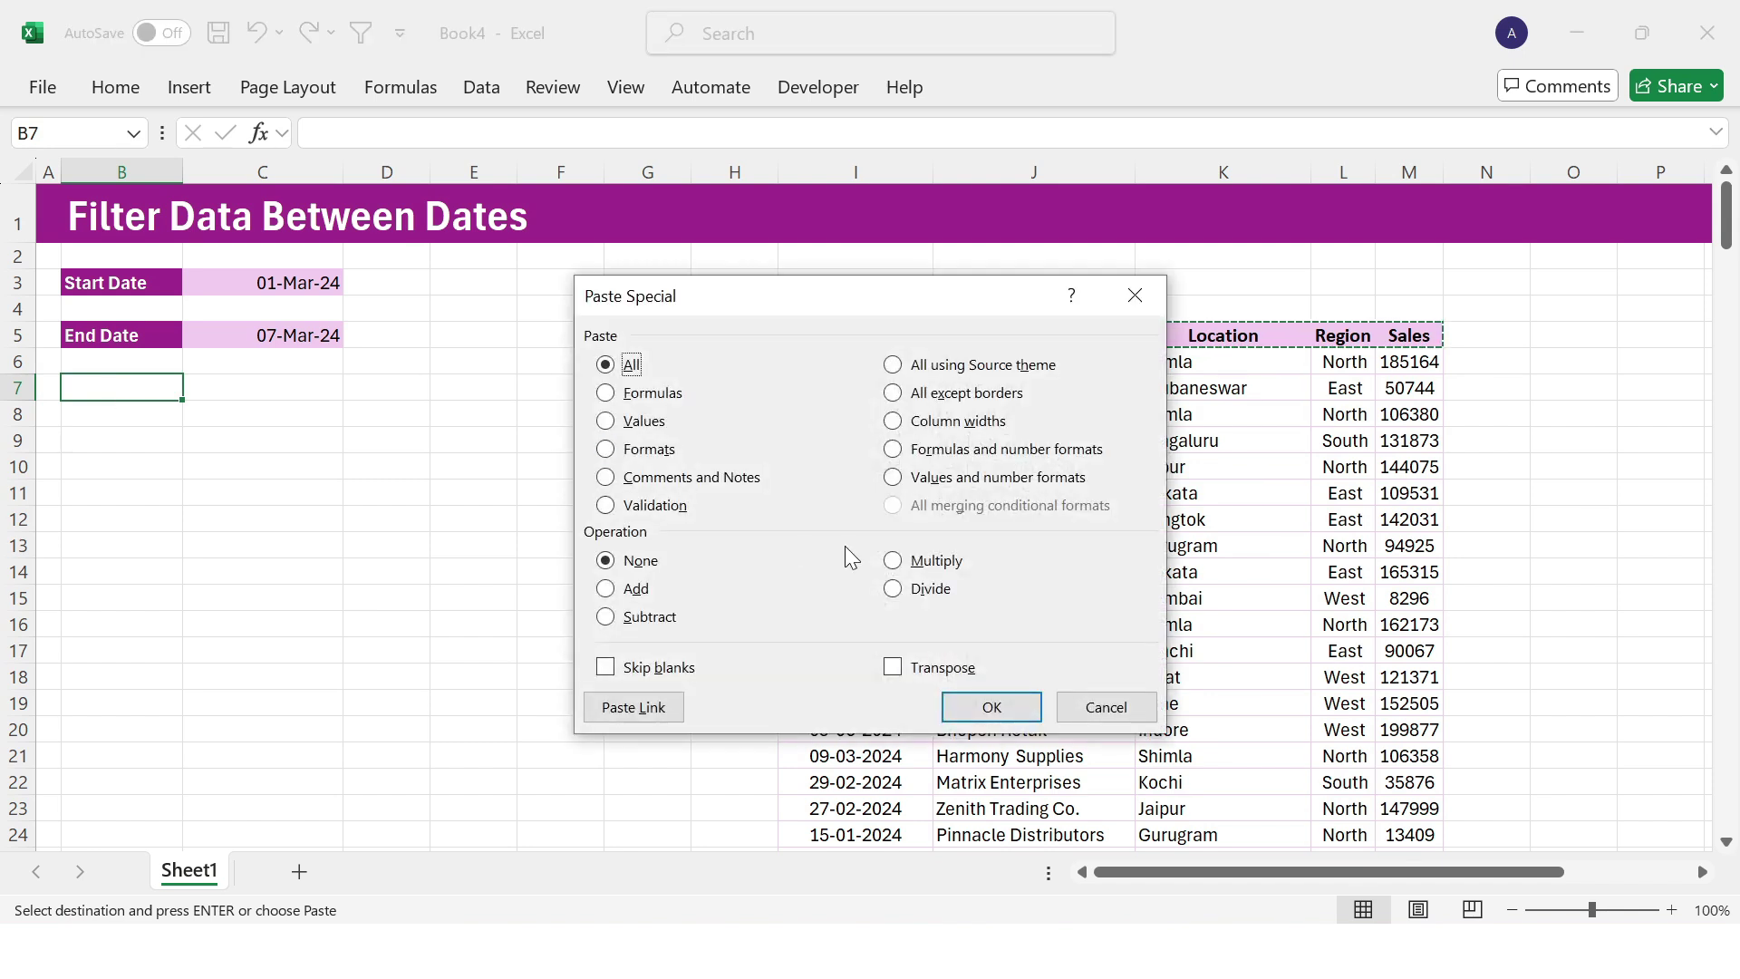
{"action": "left_click", "coordinate": [892, 421]}
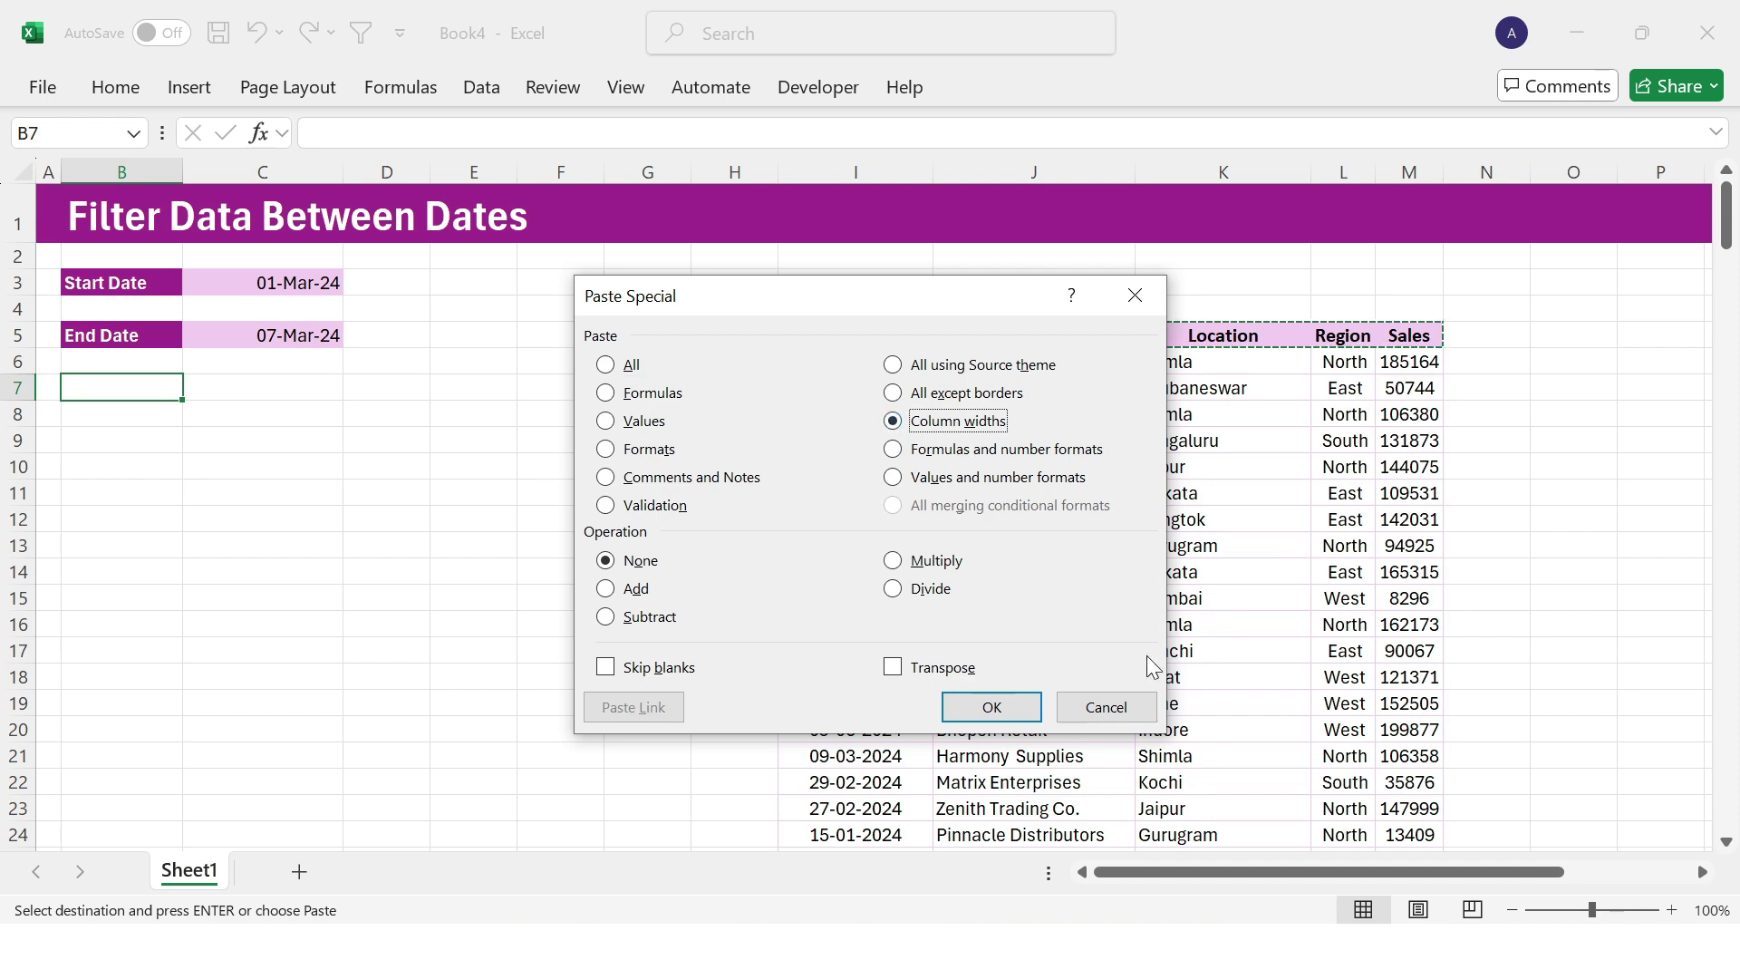
{"action": "left_click", "coordinate": [980, 706]}
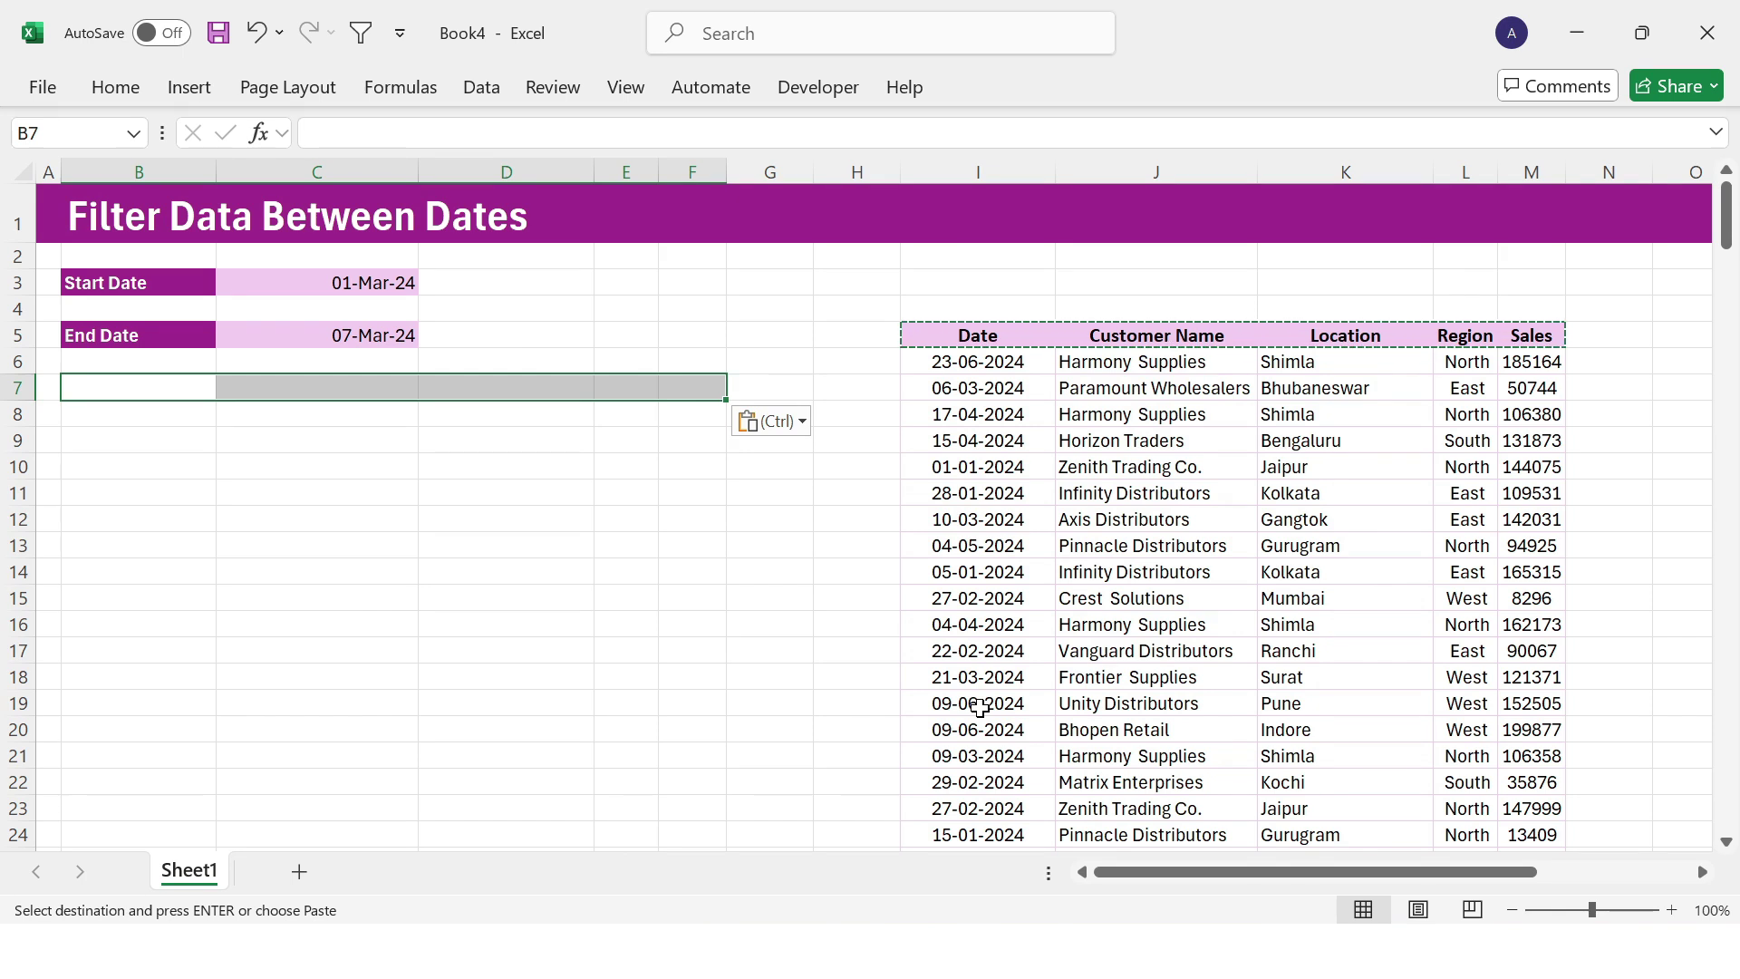
Step: Paste the copied headers' formats and values into row 7 starting at B7
{"action": "key", "text": "ctrl+alt+v"}
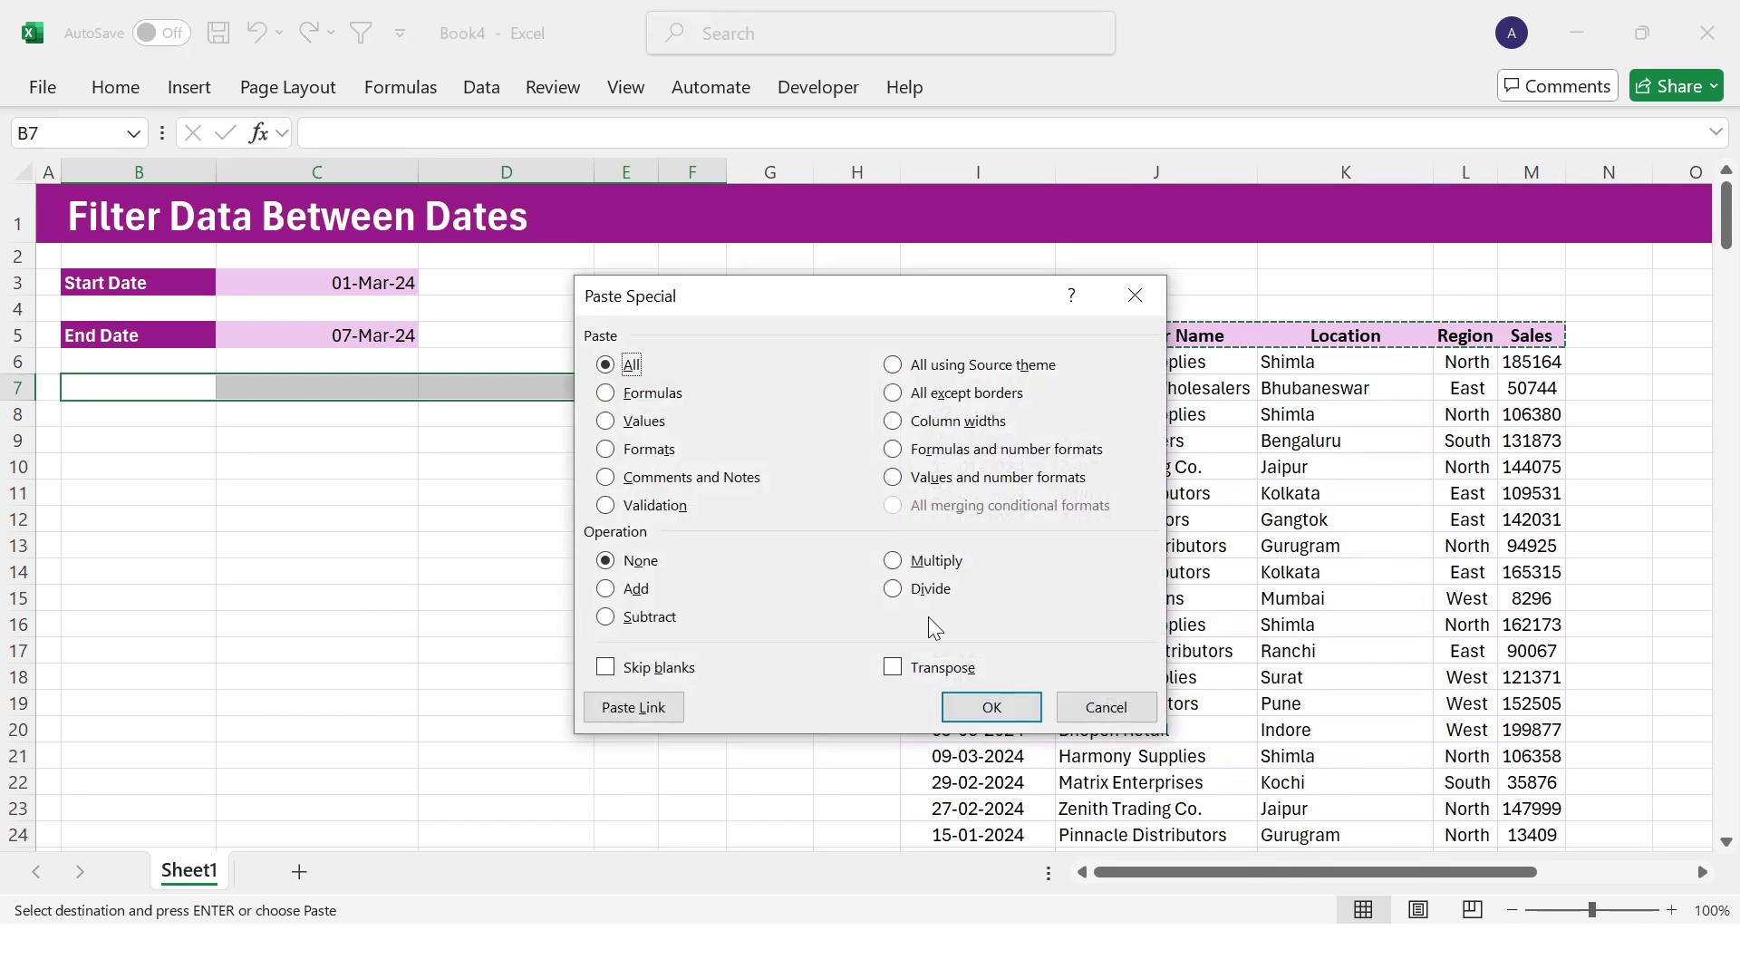
{"action": "left_click", "coordinate": [611, 453]}
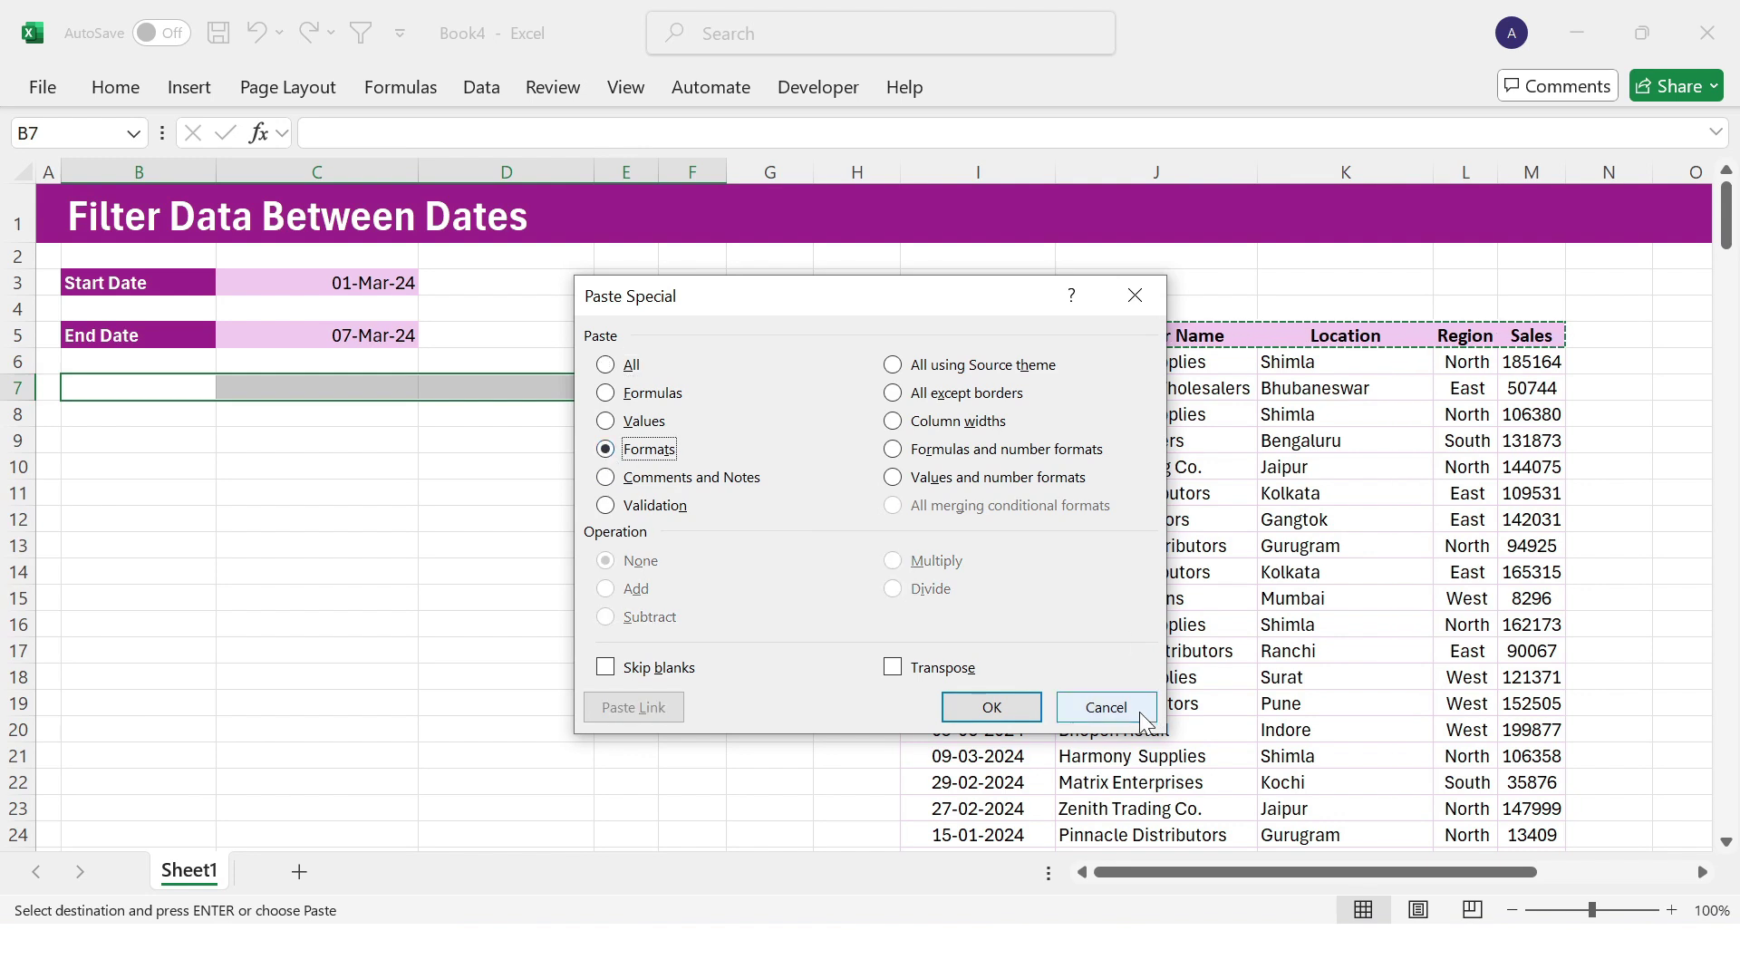
{"action": "left_click", "coordinate": [991, 706]}
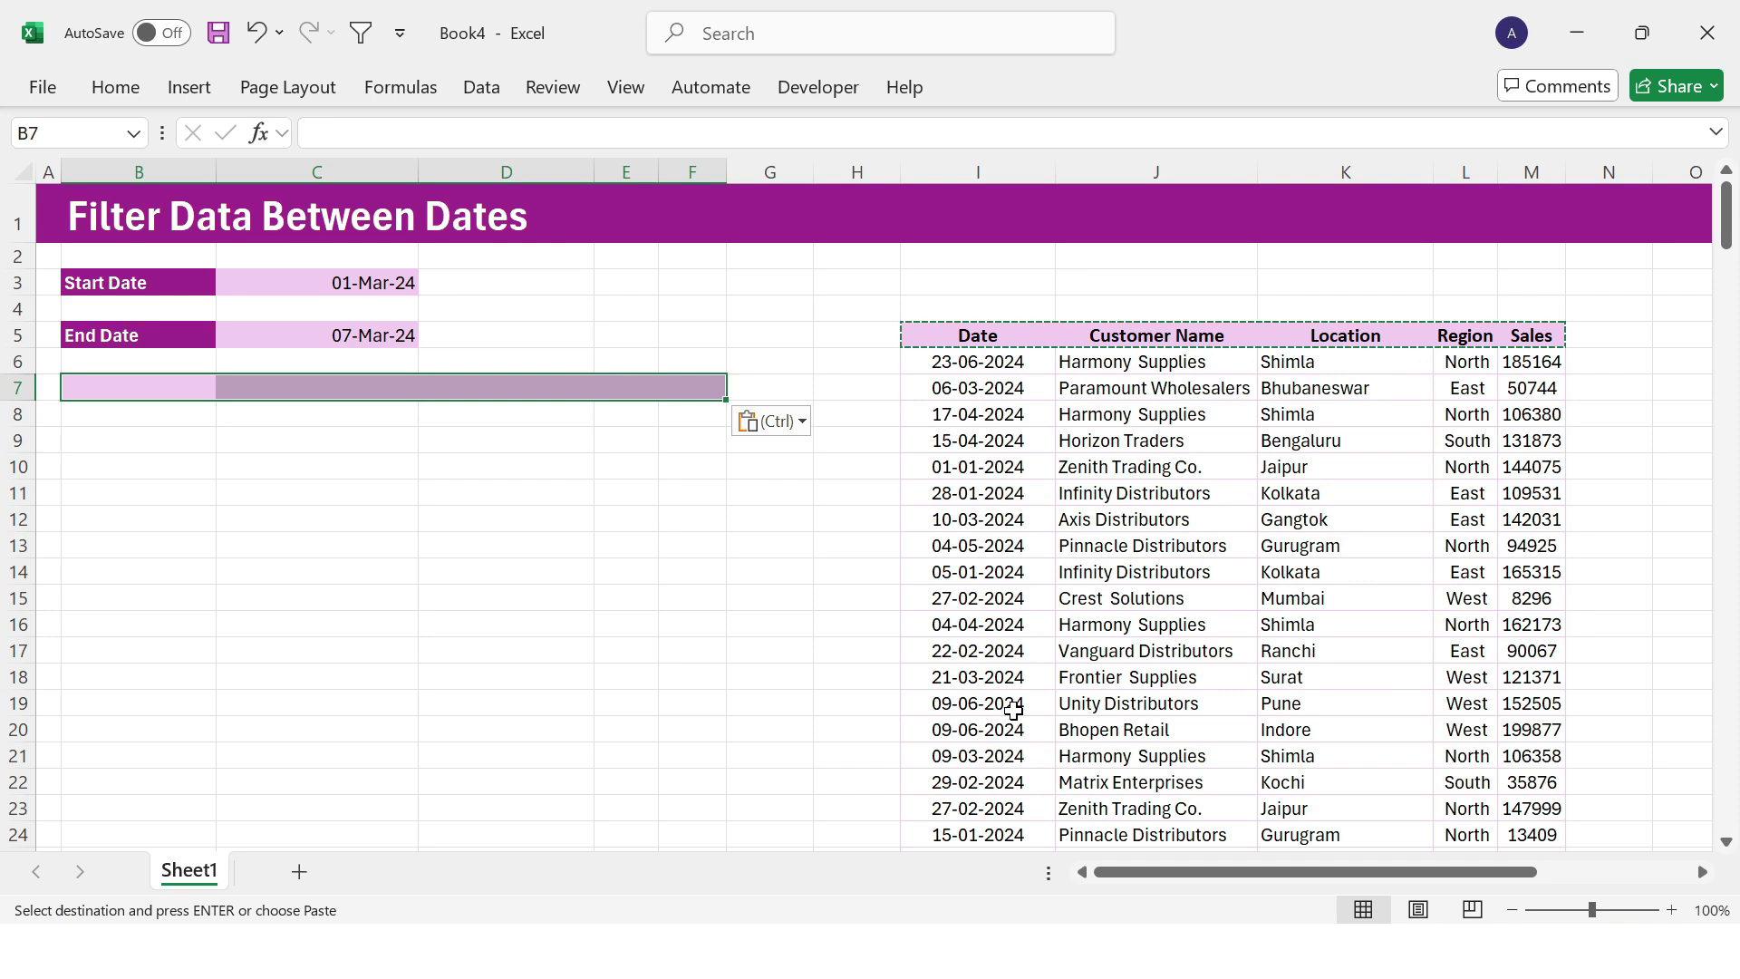
{"action": "key", "text": "ctrl+alt+v"}
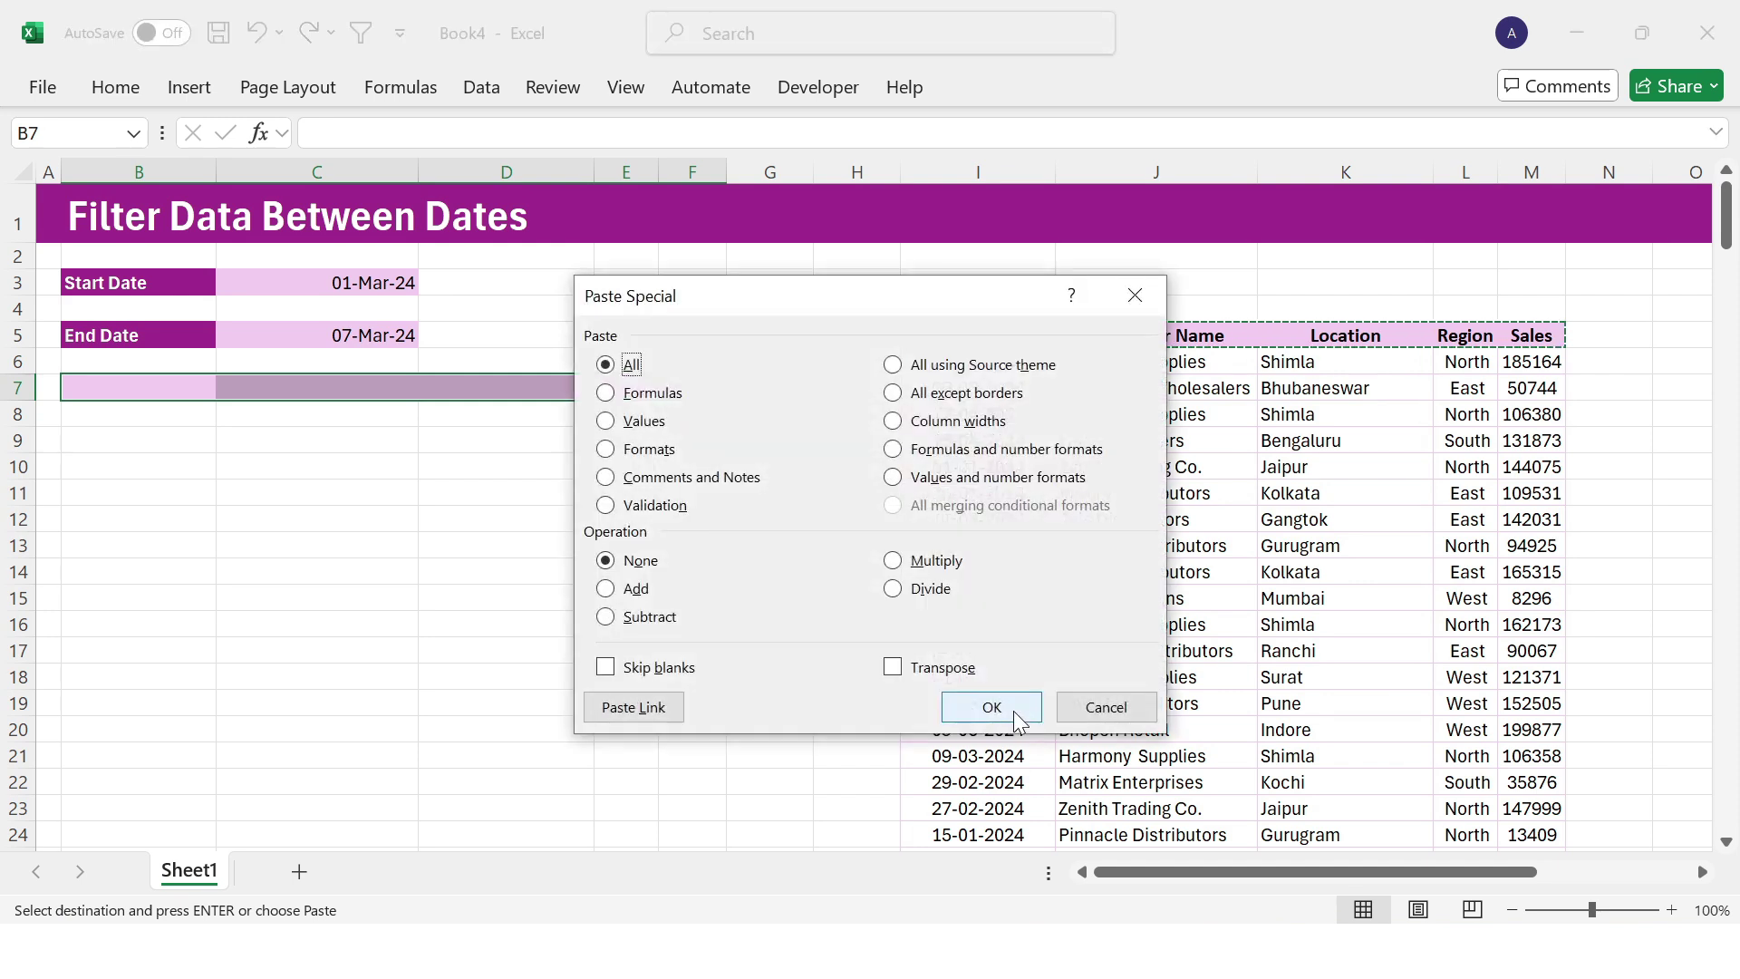
{"action": "left_click", "coordinate": [614, 422]}
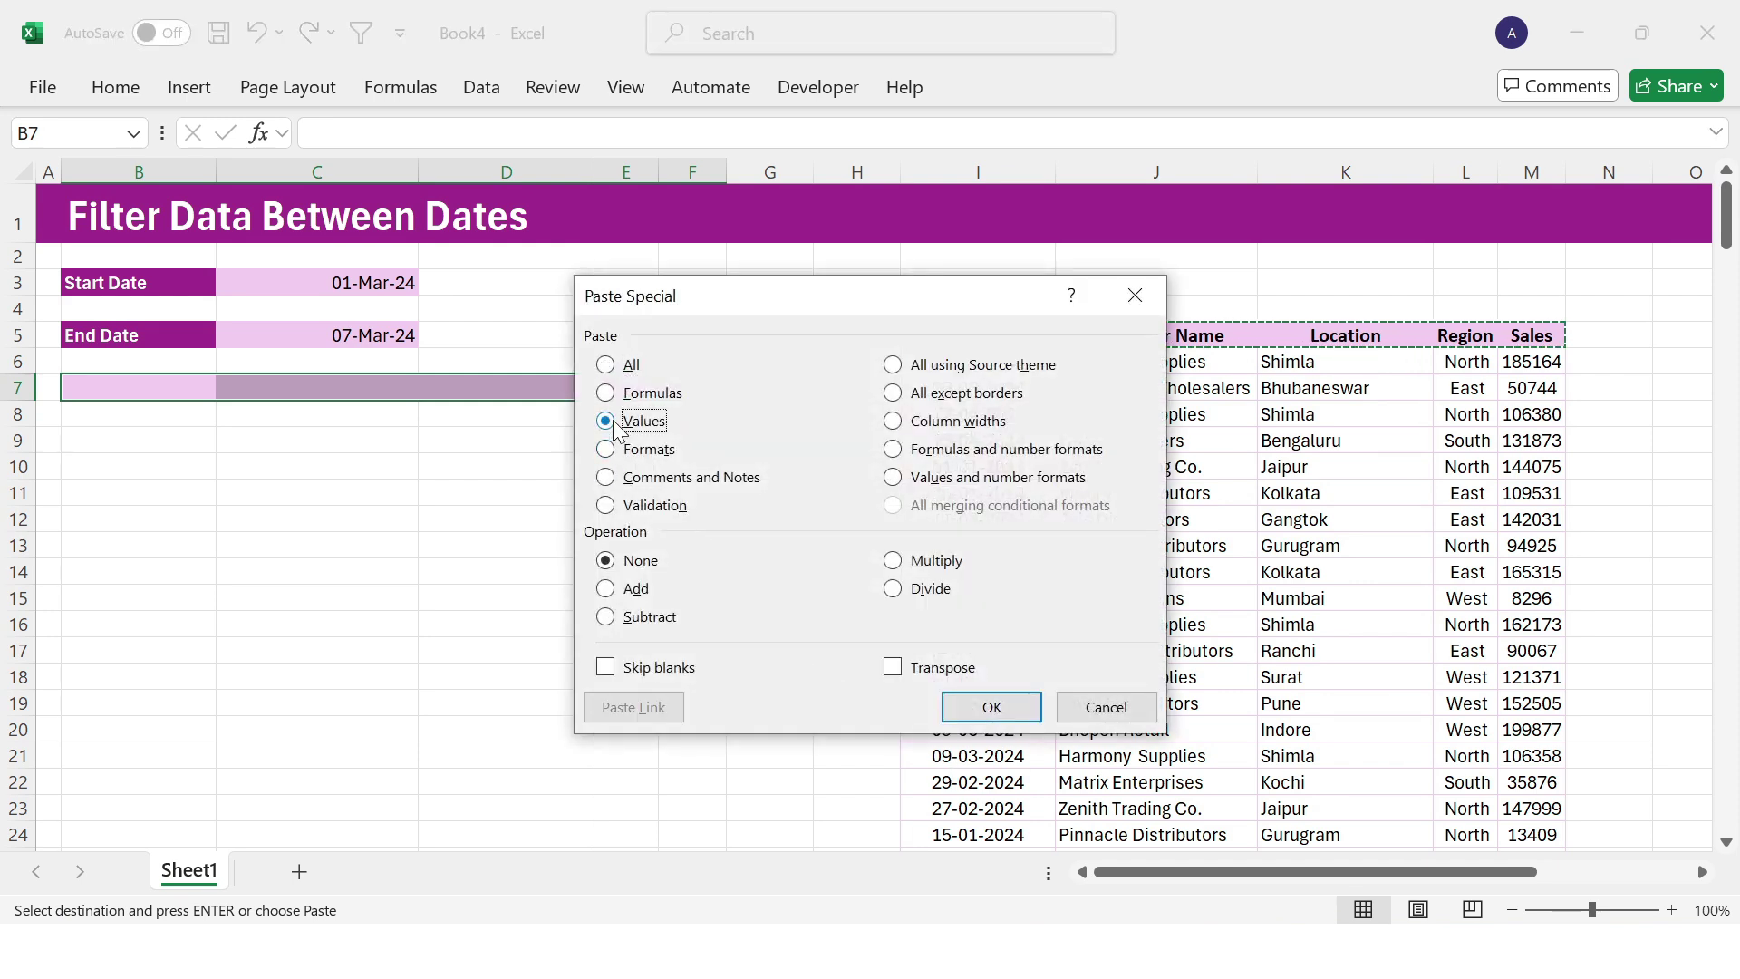
{"action": "left_click", "coordinate": [988, 711]}
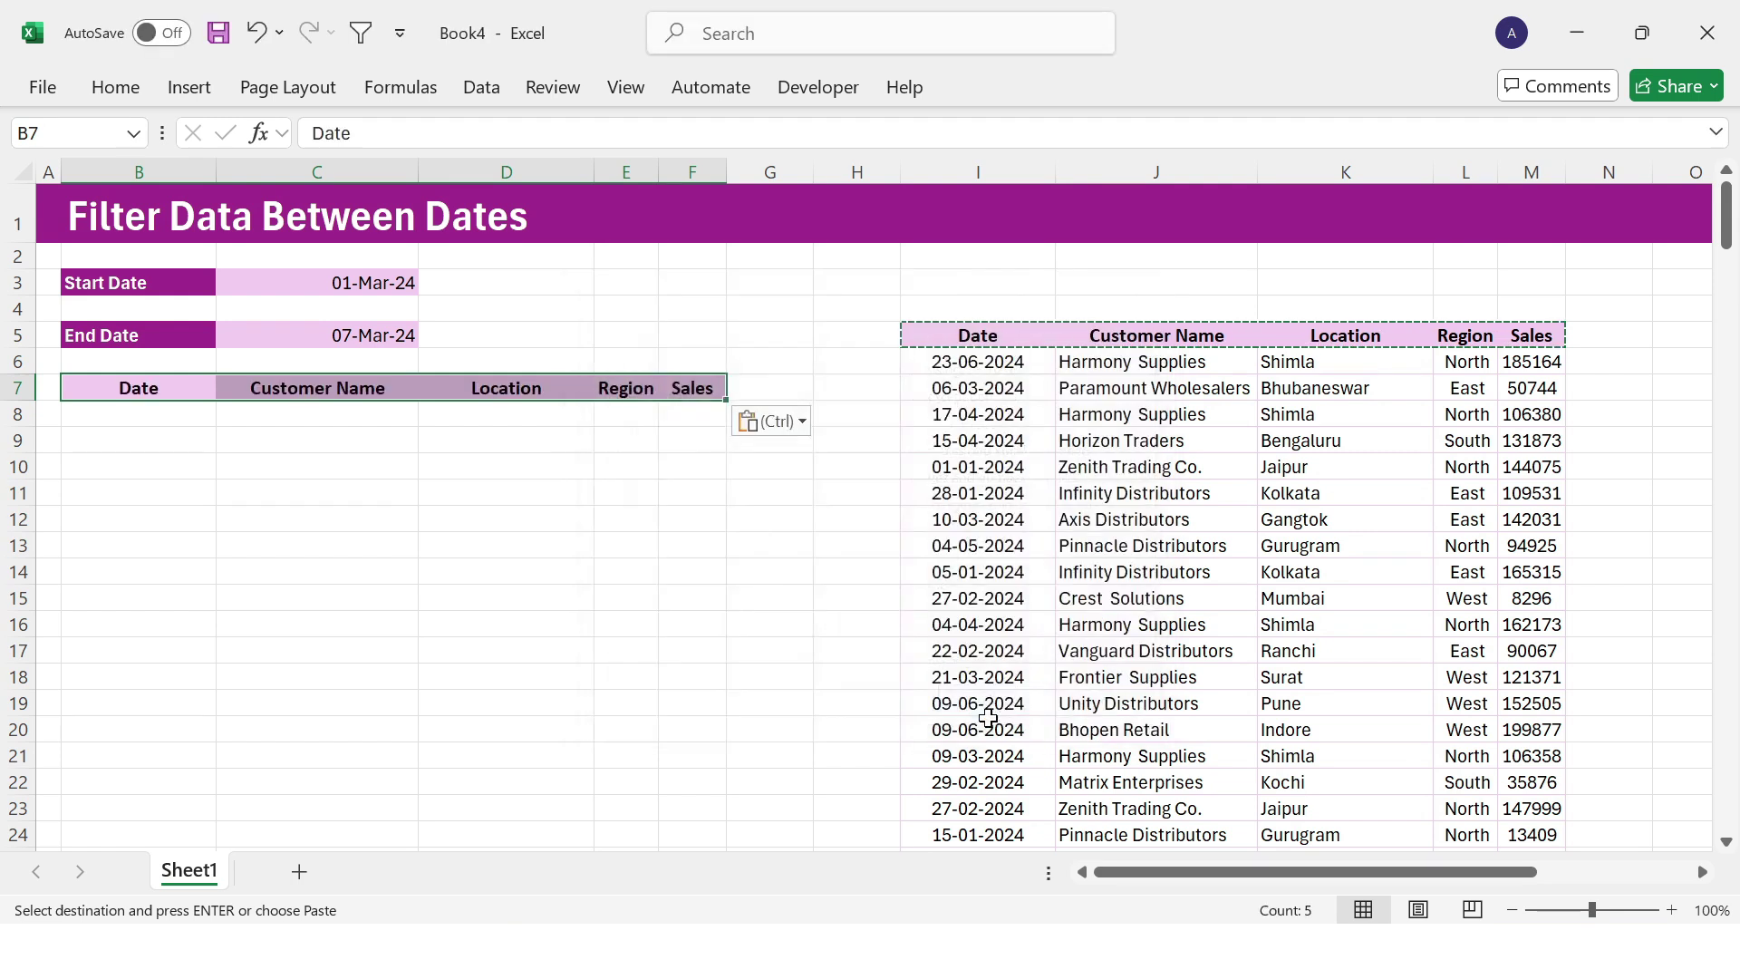
{"action": "left_click", "coordinate": [549, 496]}
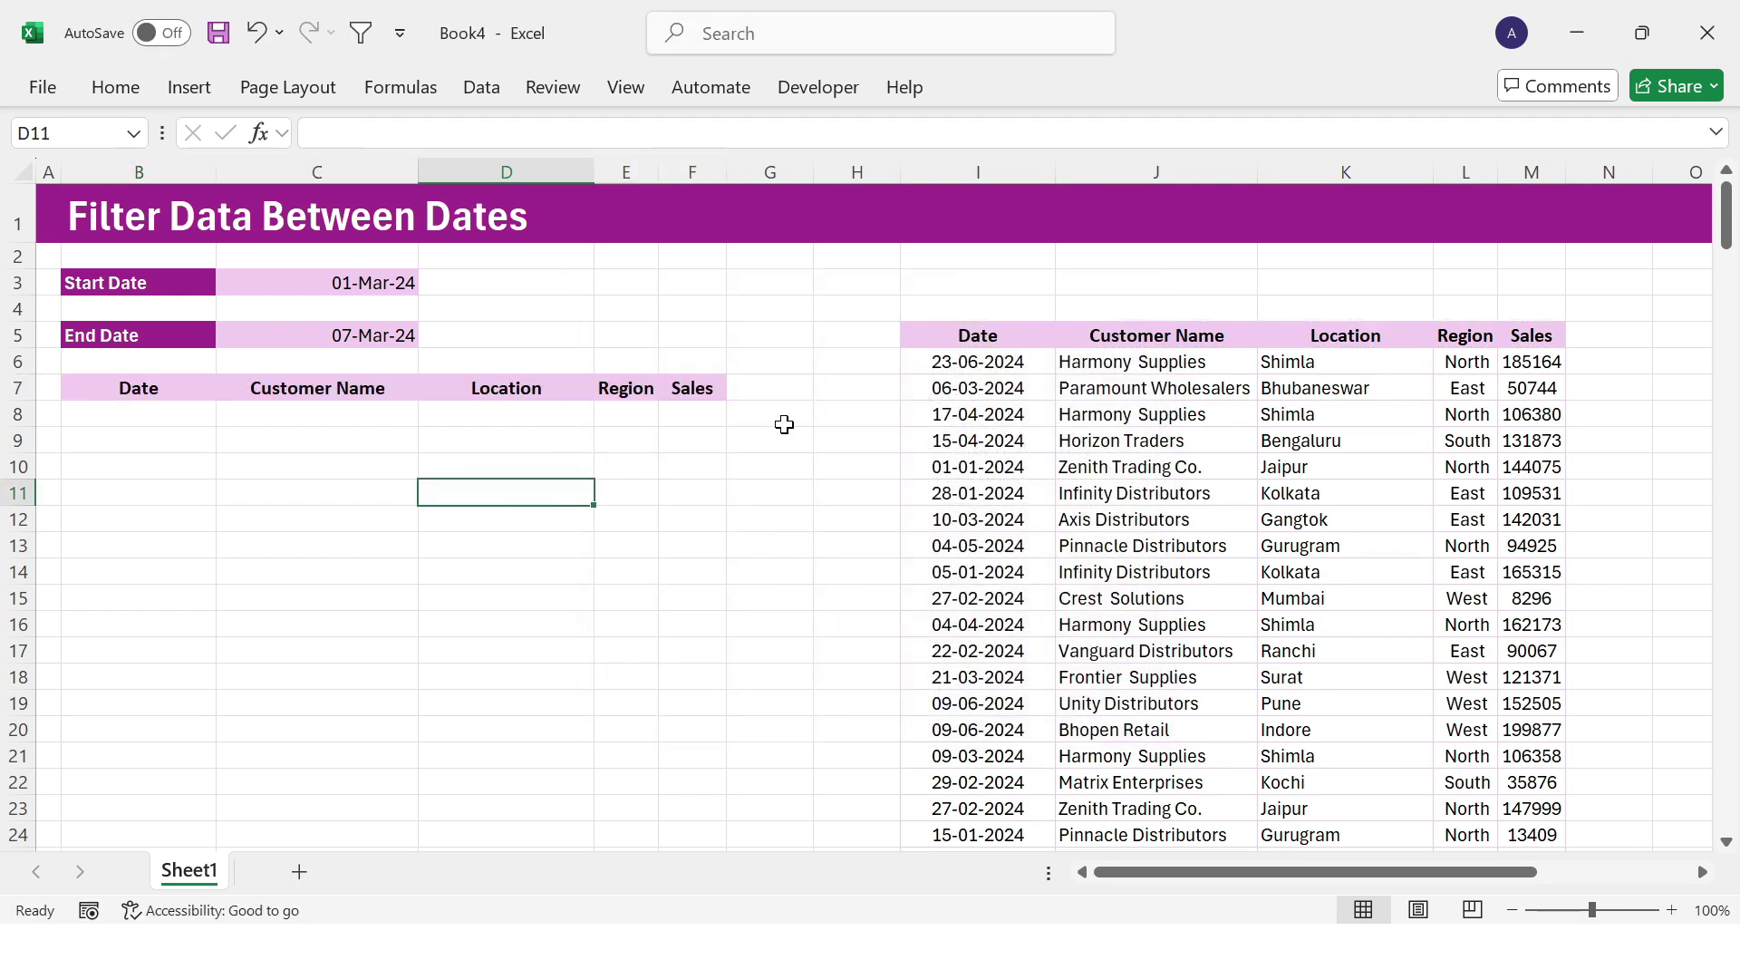
Step: Hide the gridlines on the worksheet
{"action": "left_click", "coordinate": [626, 87]}
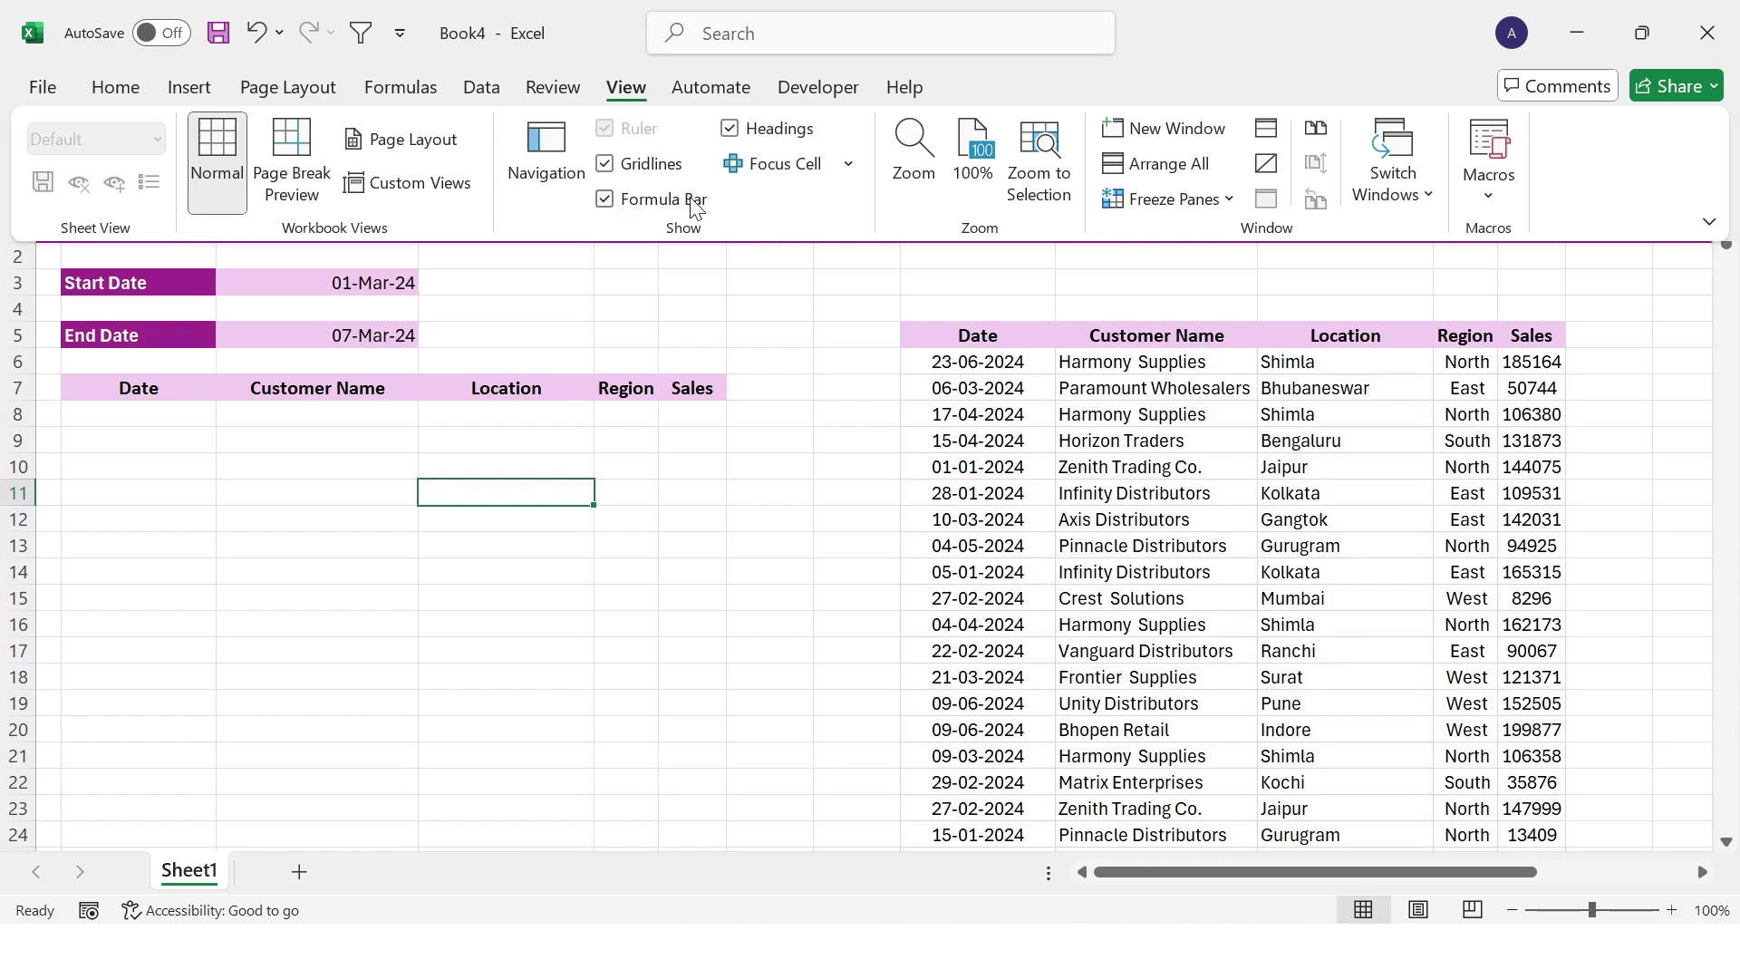
{"action": "left_click", "coordinate": [605, 163]}
{"action": "left_click", "coordinate": [739, 358]}
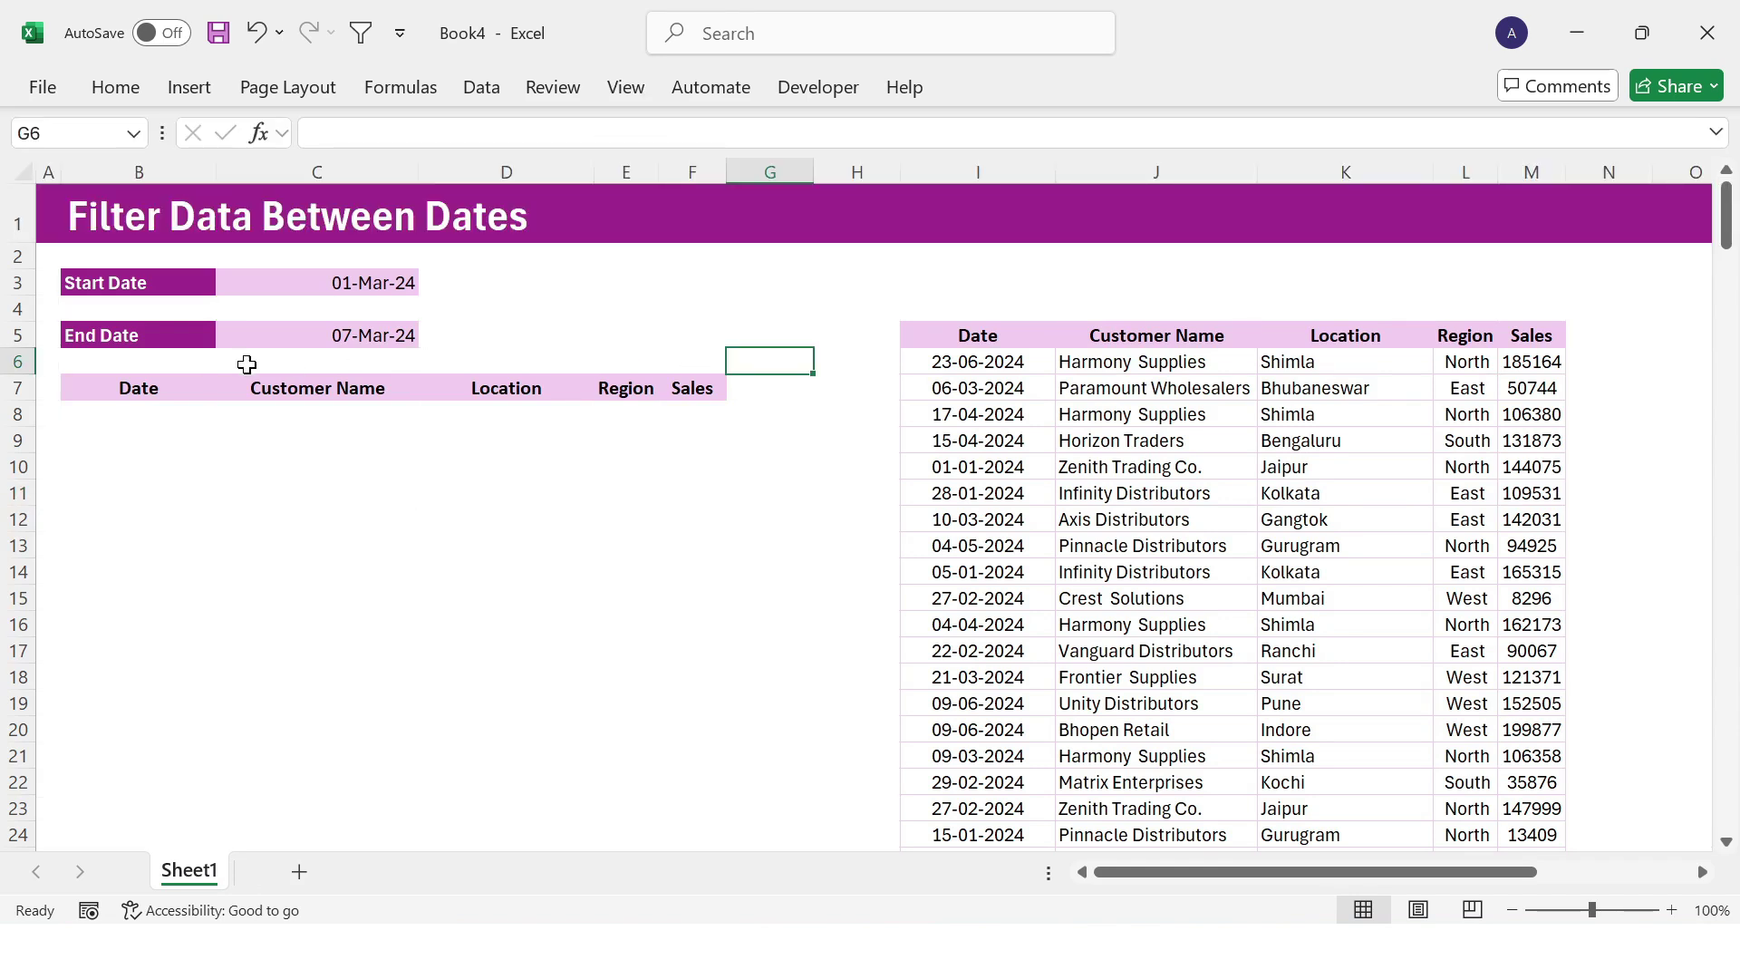
Step: Start a FILTER formula in B8 with the sales records I6:M229 as its array
{"action": "left_click", "coordinate": [149, 408]}
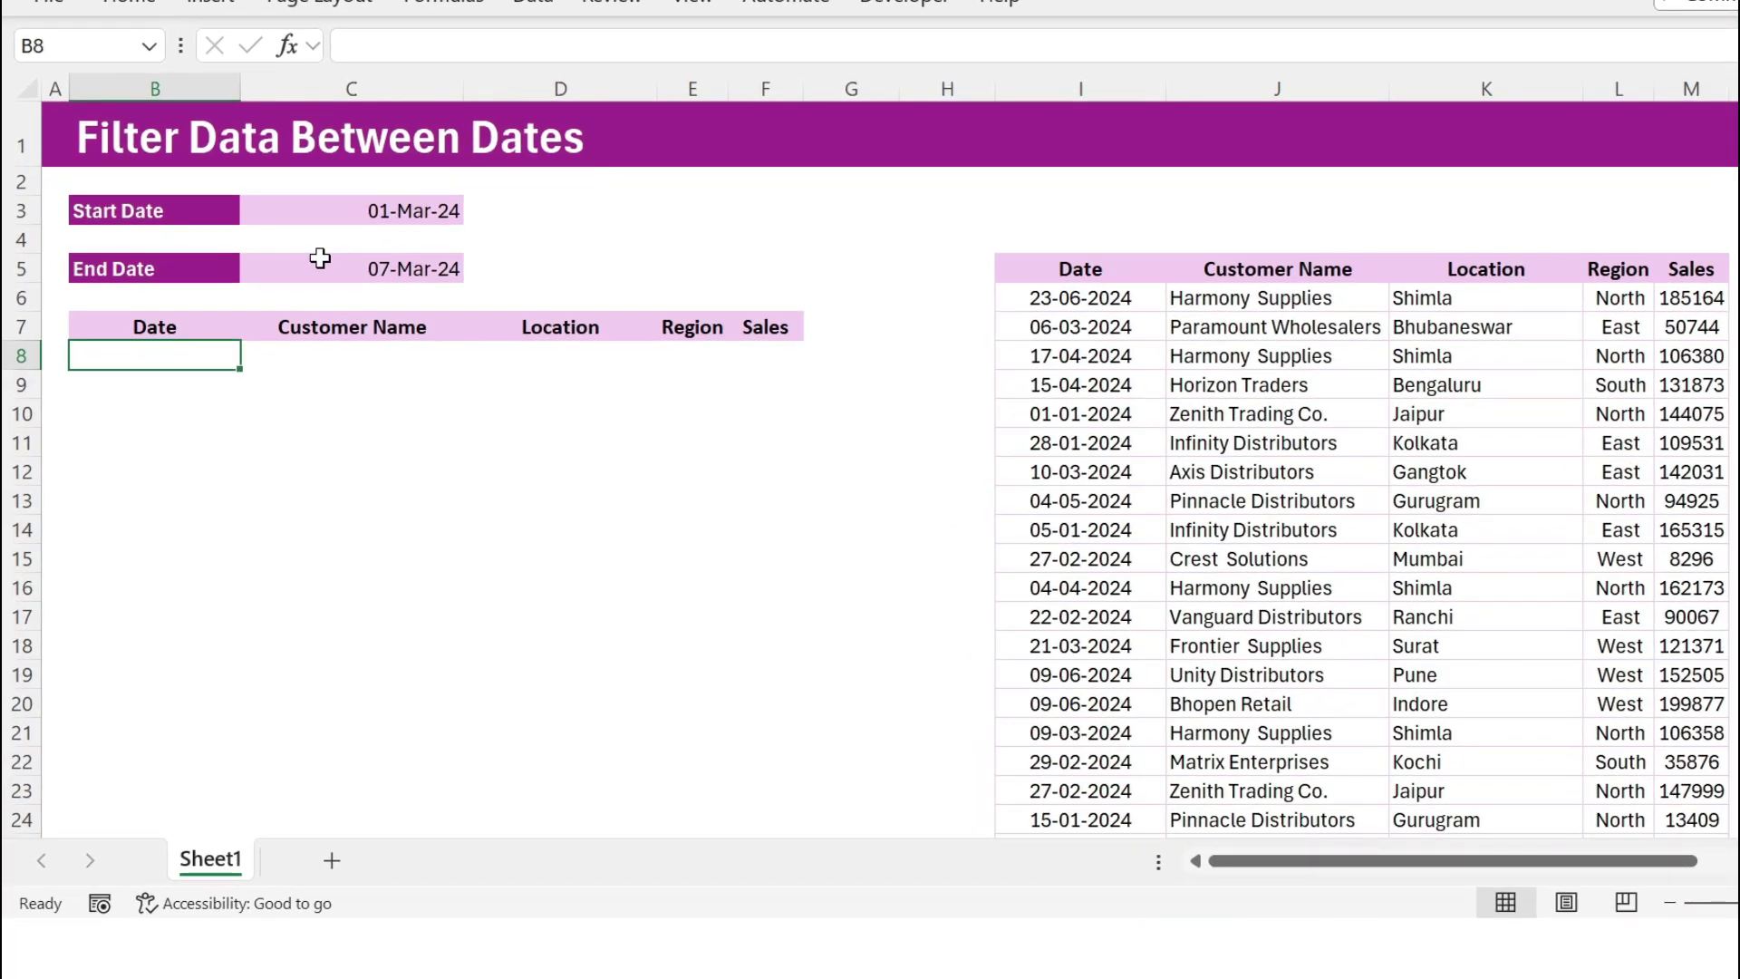
{"action": "type", "text": "=fi"}
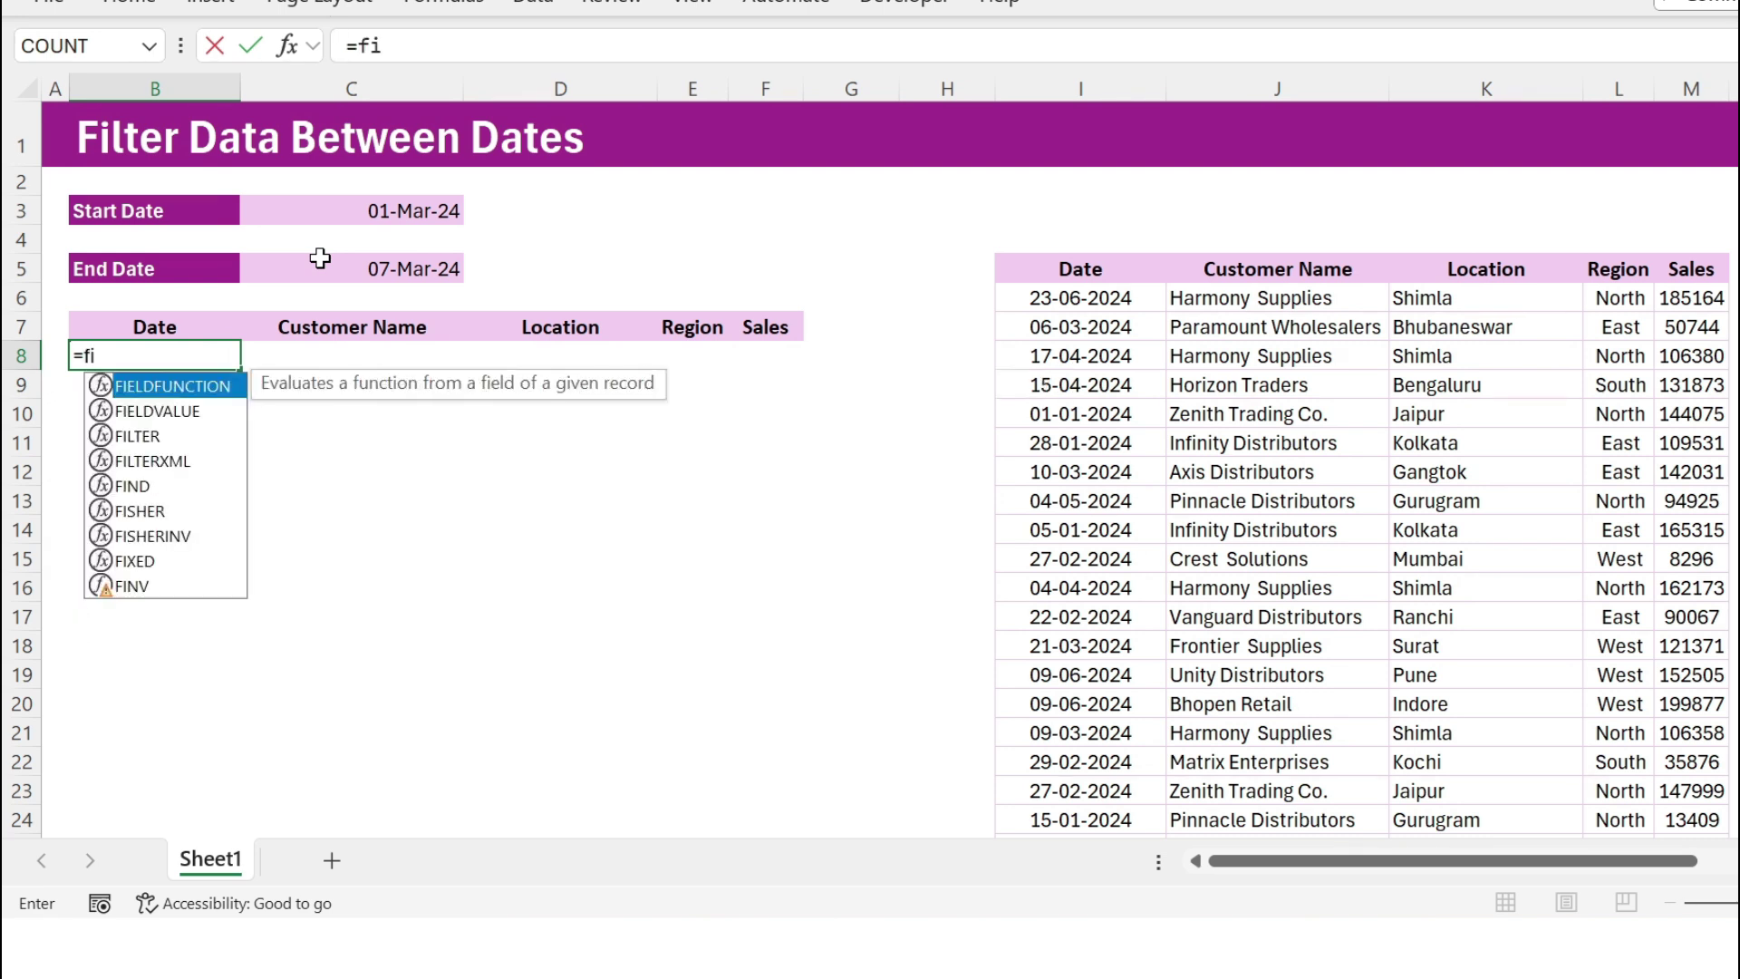
{"action": "double_click", "coordinate": [156, 438]}
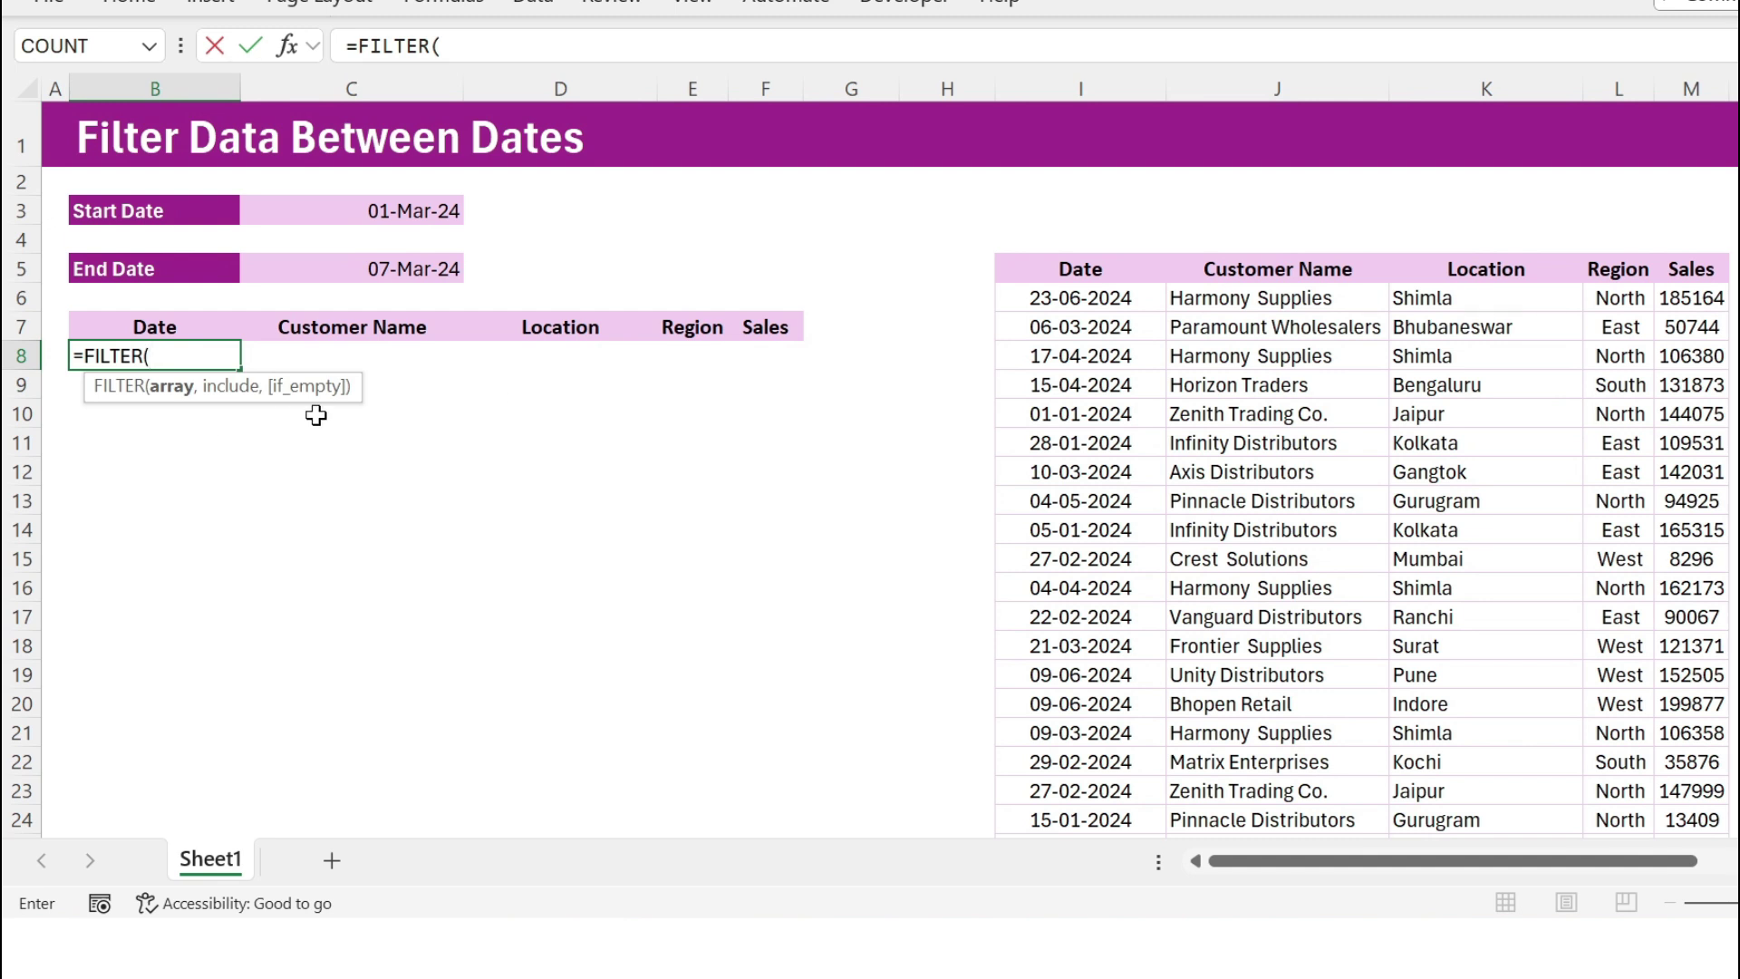
{"action": "left_click", "coordinate": [1060, 297]}
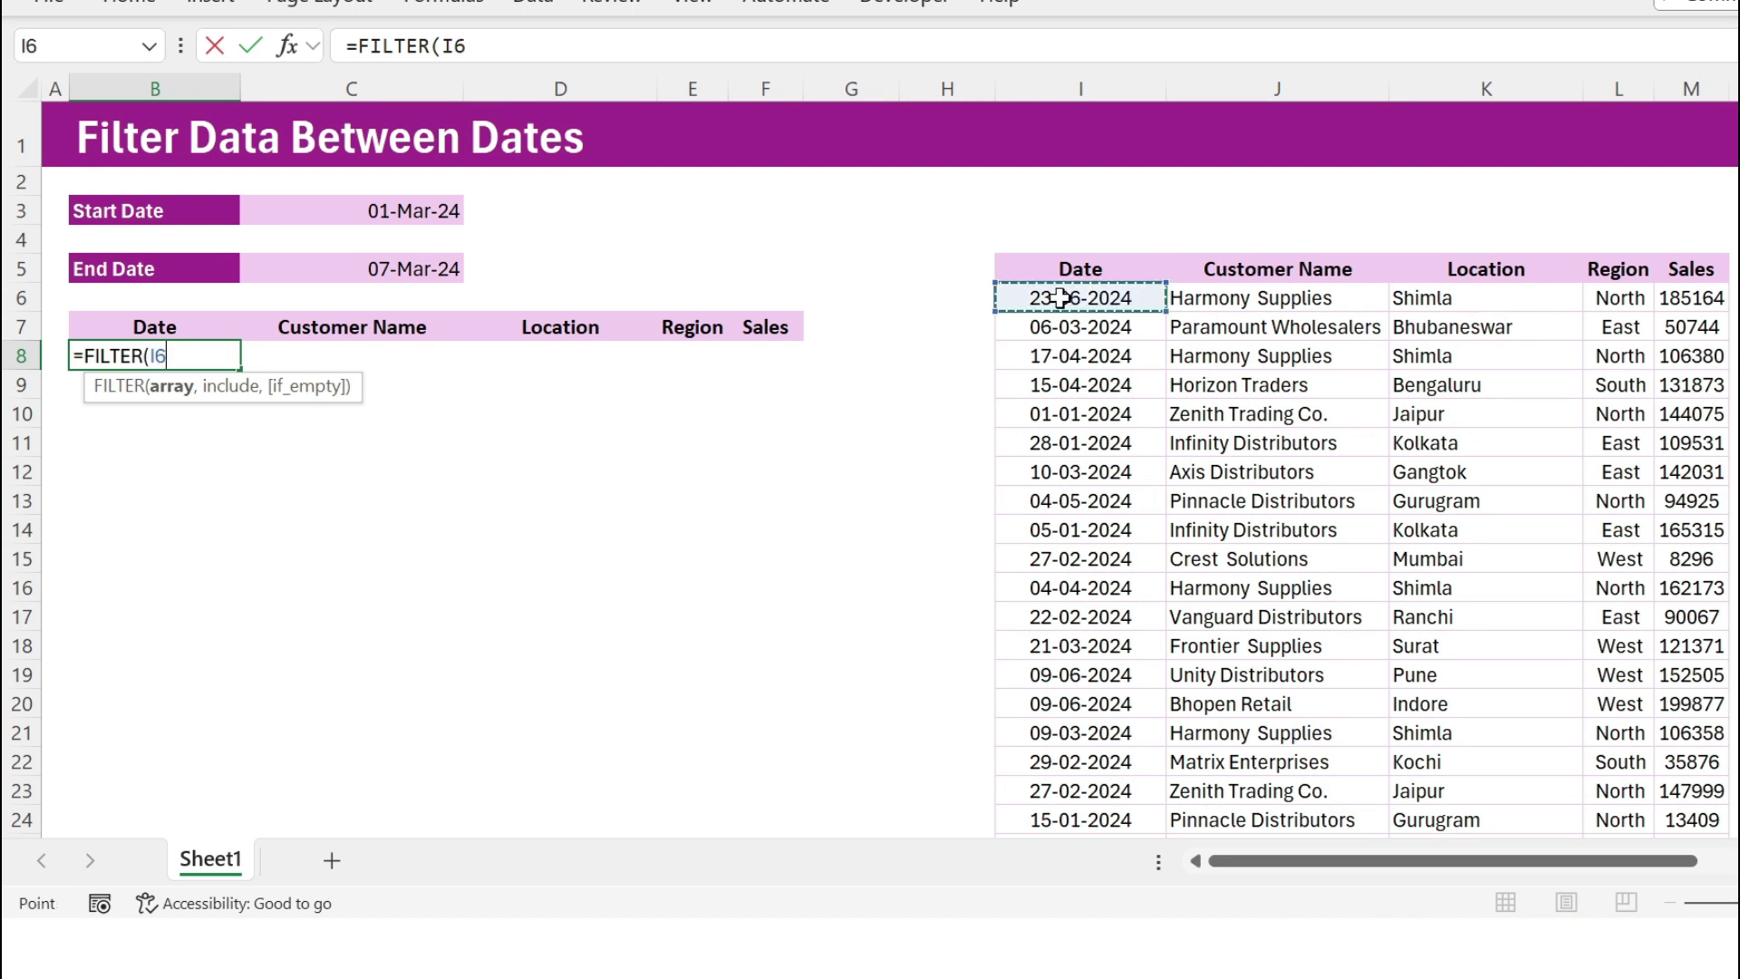
{"action": "key", "text": "ctrl+shift+Right"}
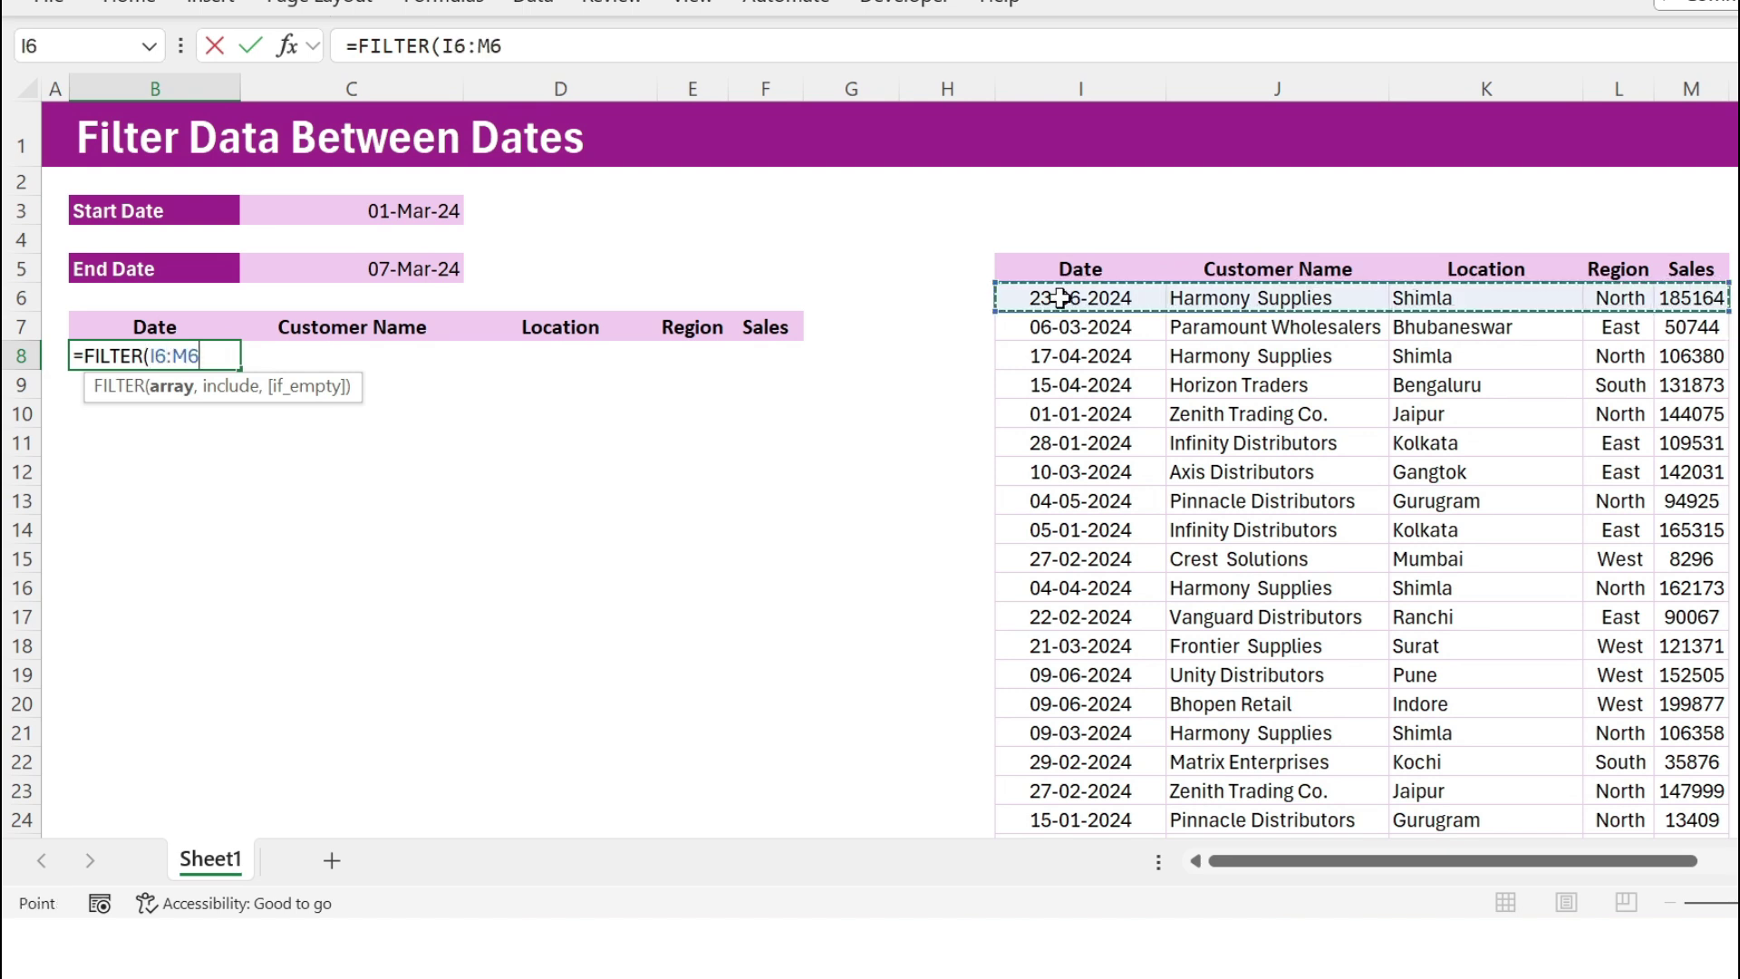
{"action": "key", "text": "ctrl+shift+Down"}
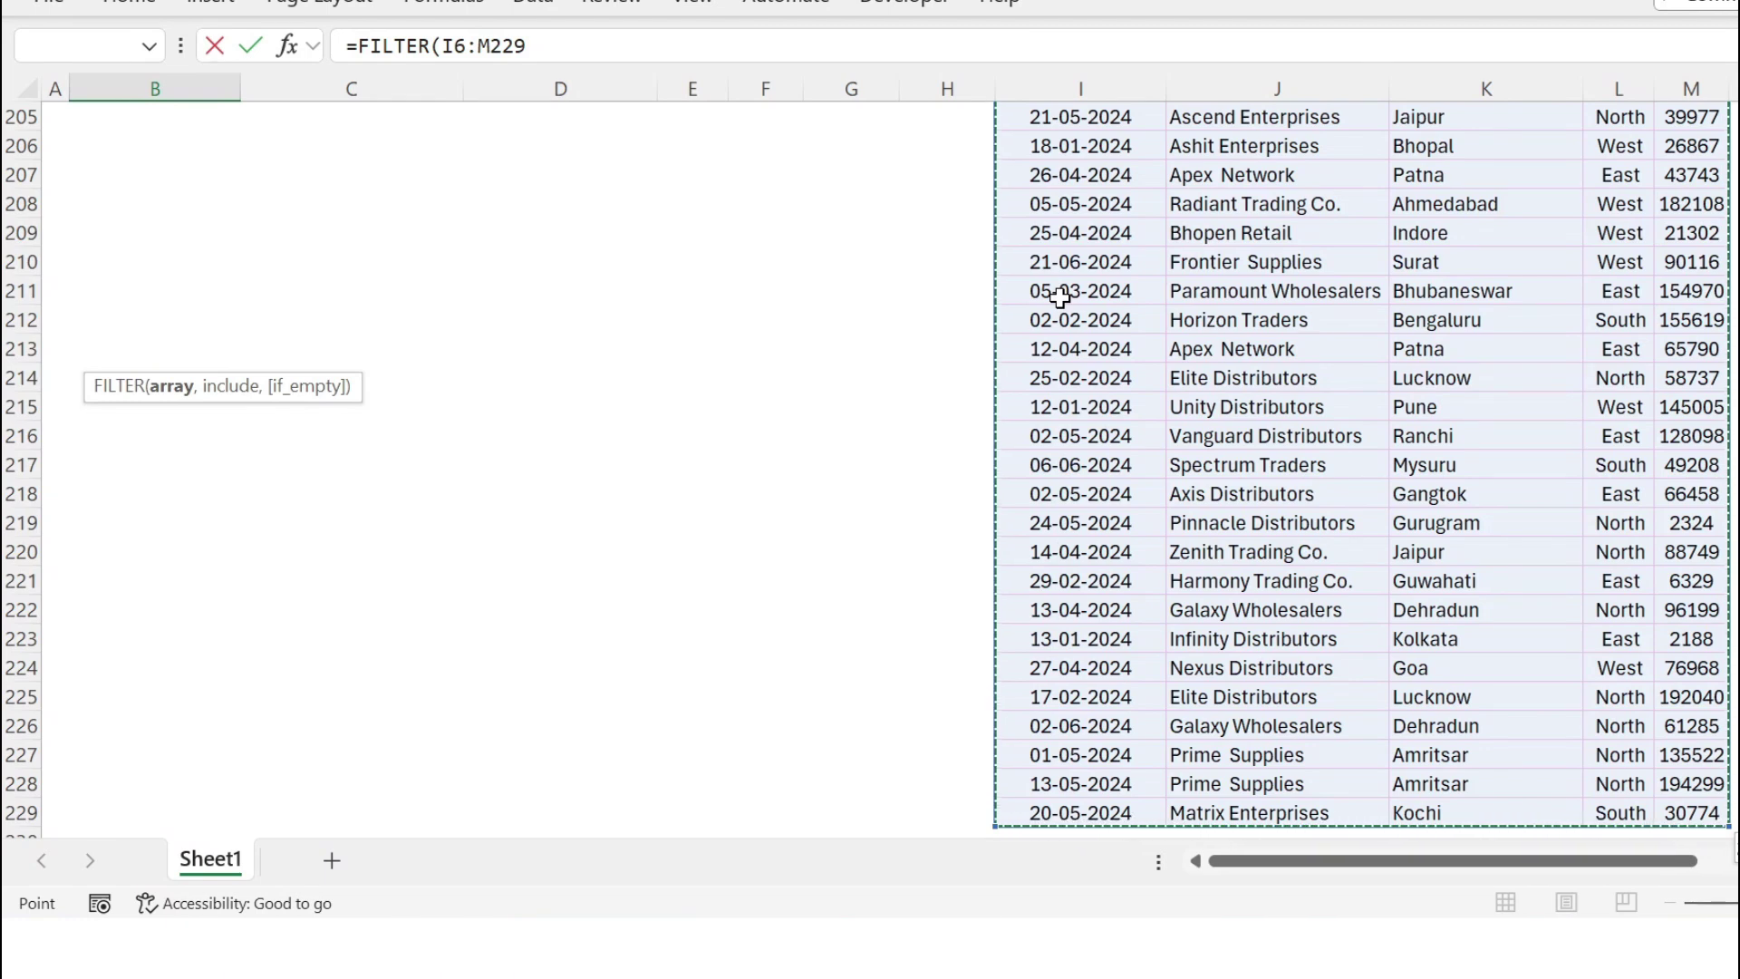
{"action": "type", "text": ","}
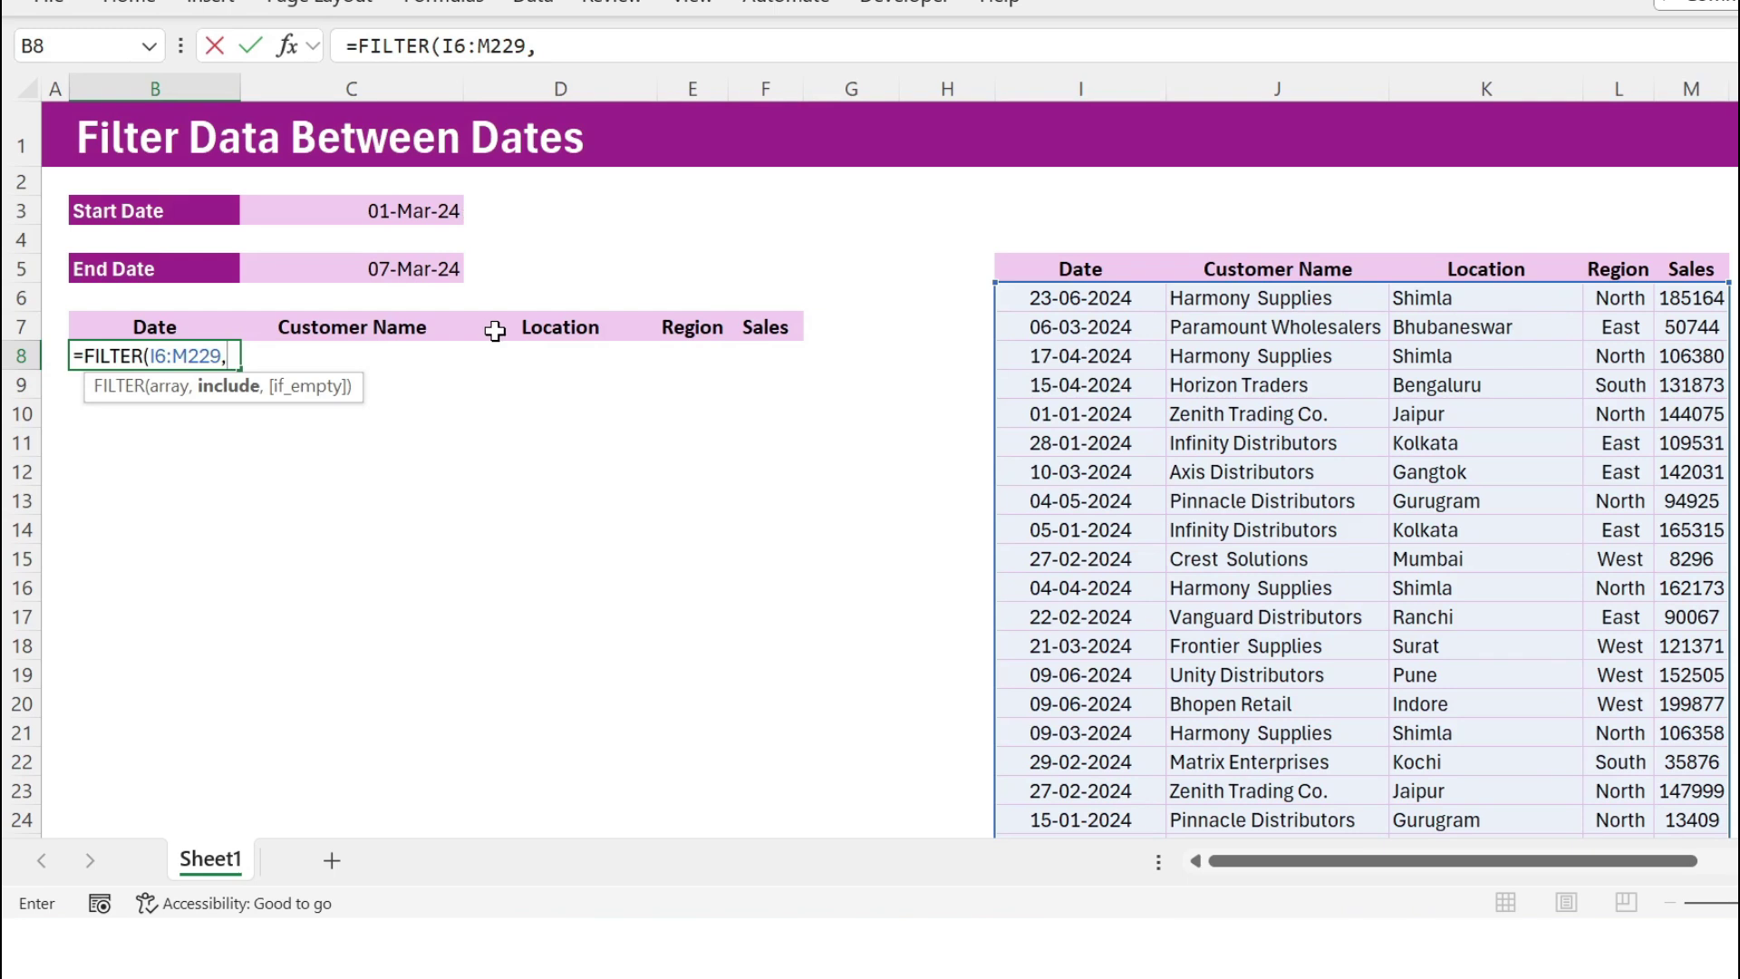
Step: Add the include condition I6:I229>=C3 to the FILTER formula, comparing the dates with the start date
{"action": "left_click", "coordinate": [1102, 301]}
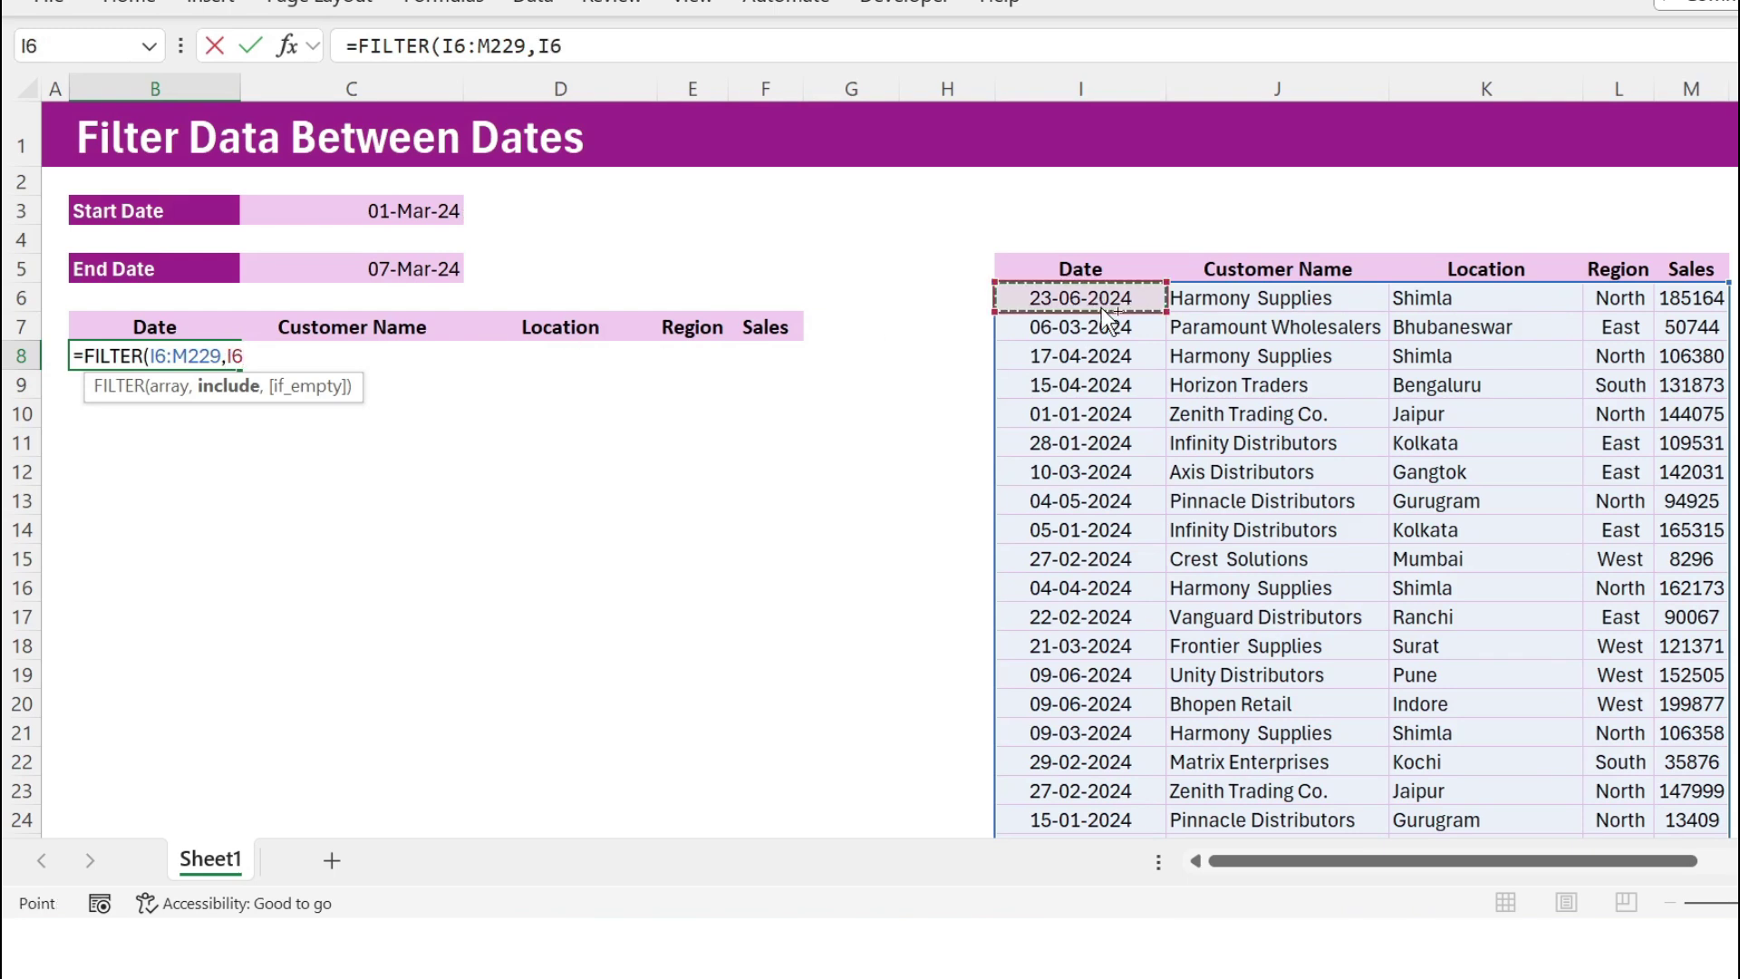
{"action": "key", "text": "ctrl+shift+Down"}
{"action": "key", "text": "ctrl+BackSpace"}
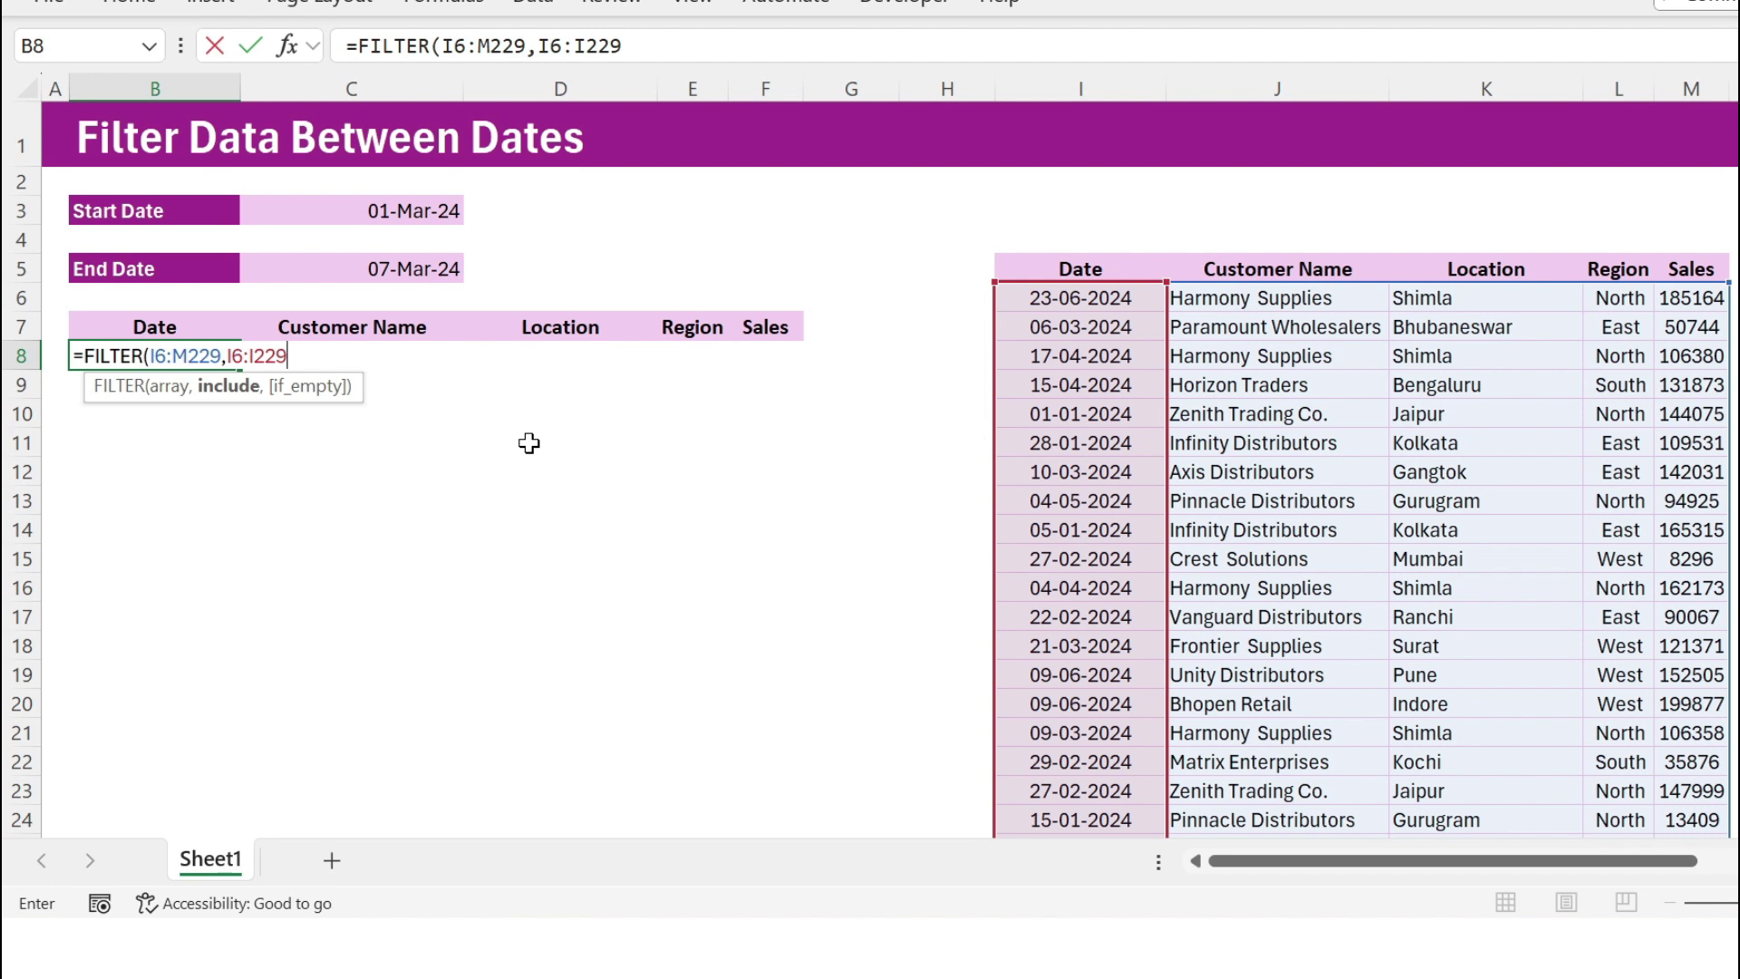
{"action": "type", "text": ">="}
{"action": "left_click", "coordinate": [429, 211]}
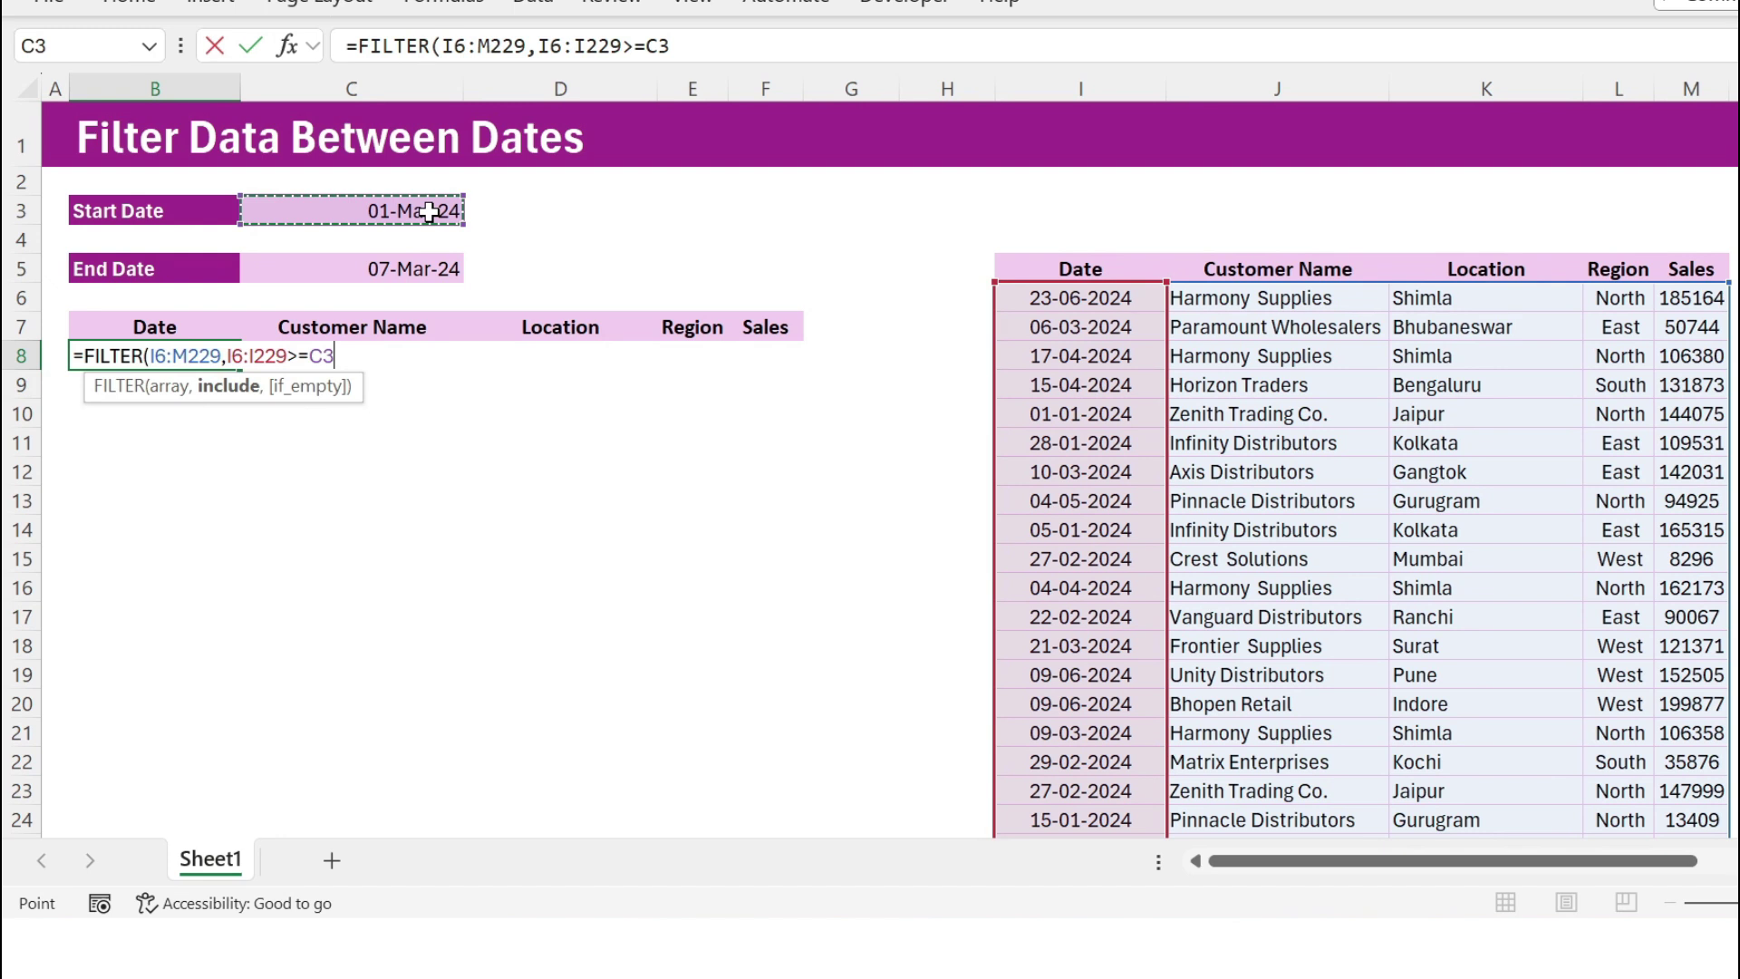
Step: Append the condition I6:I229<=C5 to the FILTER formula, comparing the dates with the end date
{"action": "type", "text": ","}
{"action": "left_click", "coordinate": [1094, 294]}
{"action": "key", "text": "ctrl+shift+Down"}
{"action": "scroll", "coordinate": [1094, 295], "scroll_direction": "up", "scroll_amount": 20}
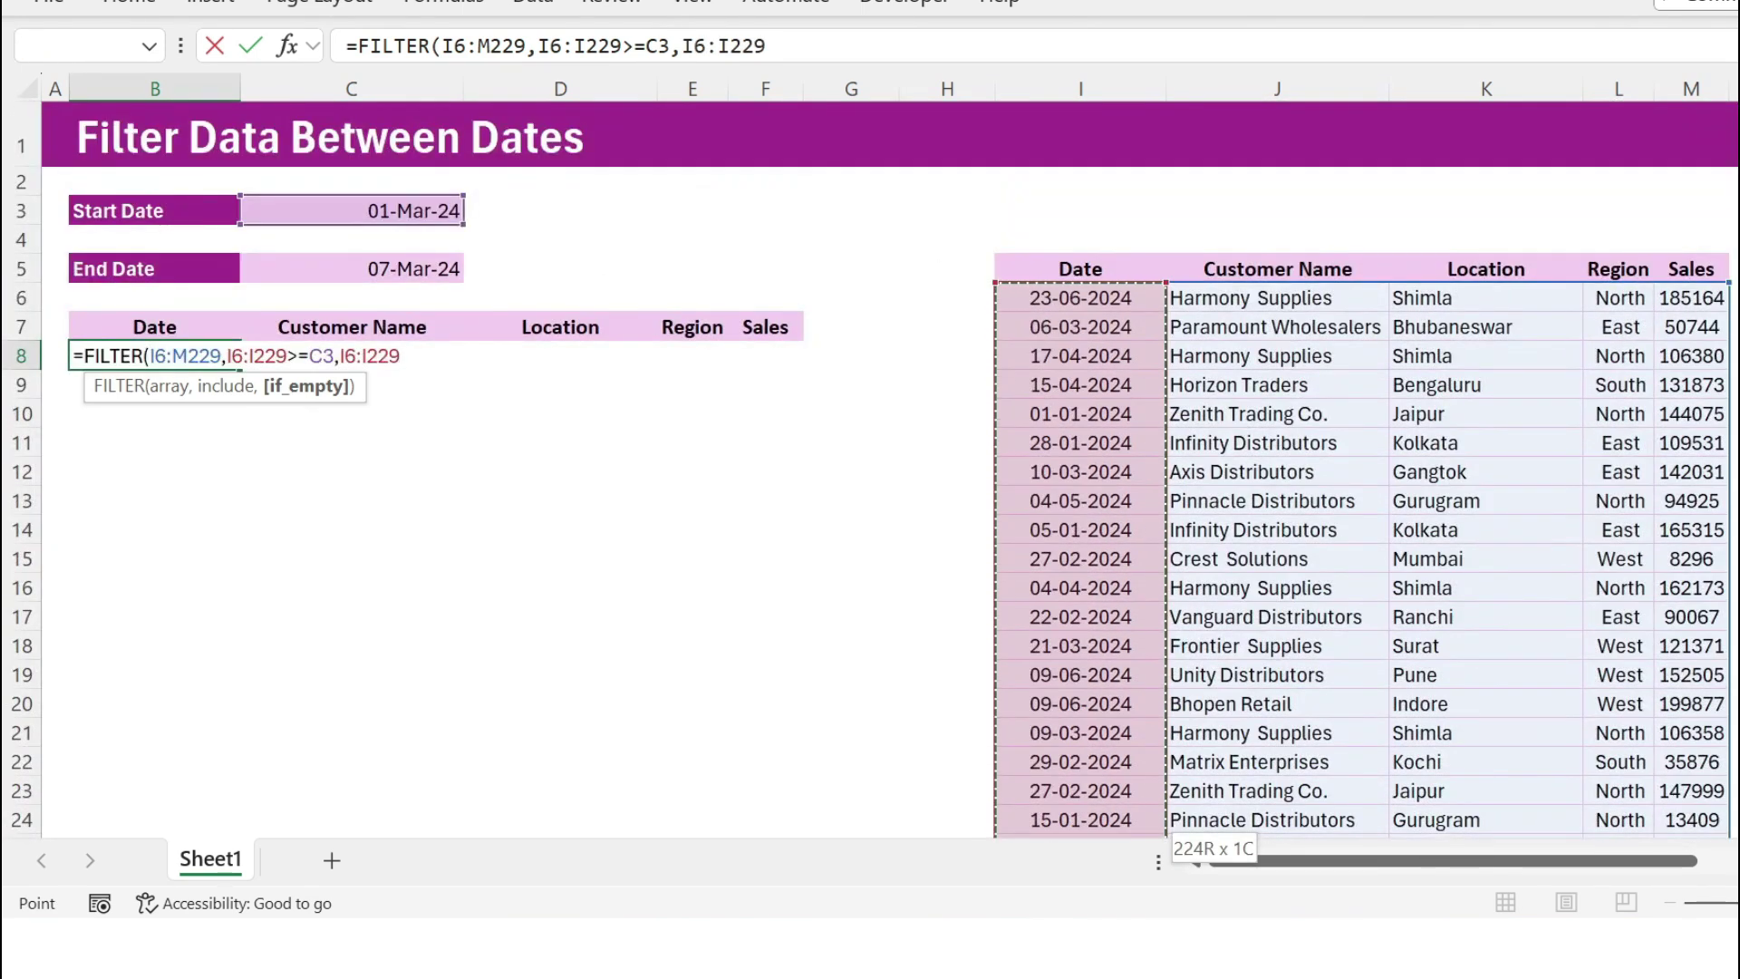
{"action": "type", "text": "<="}
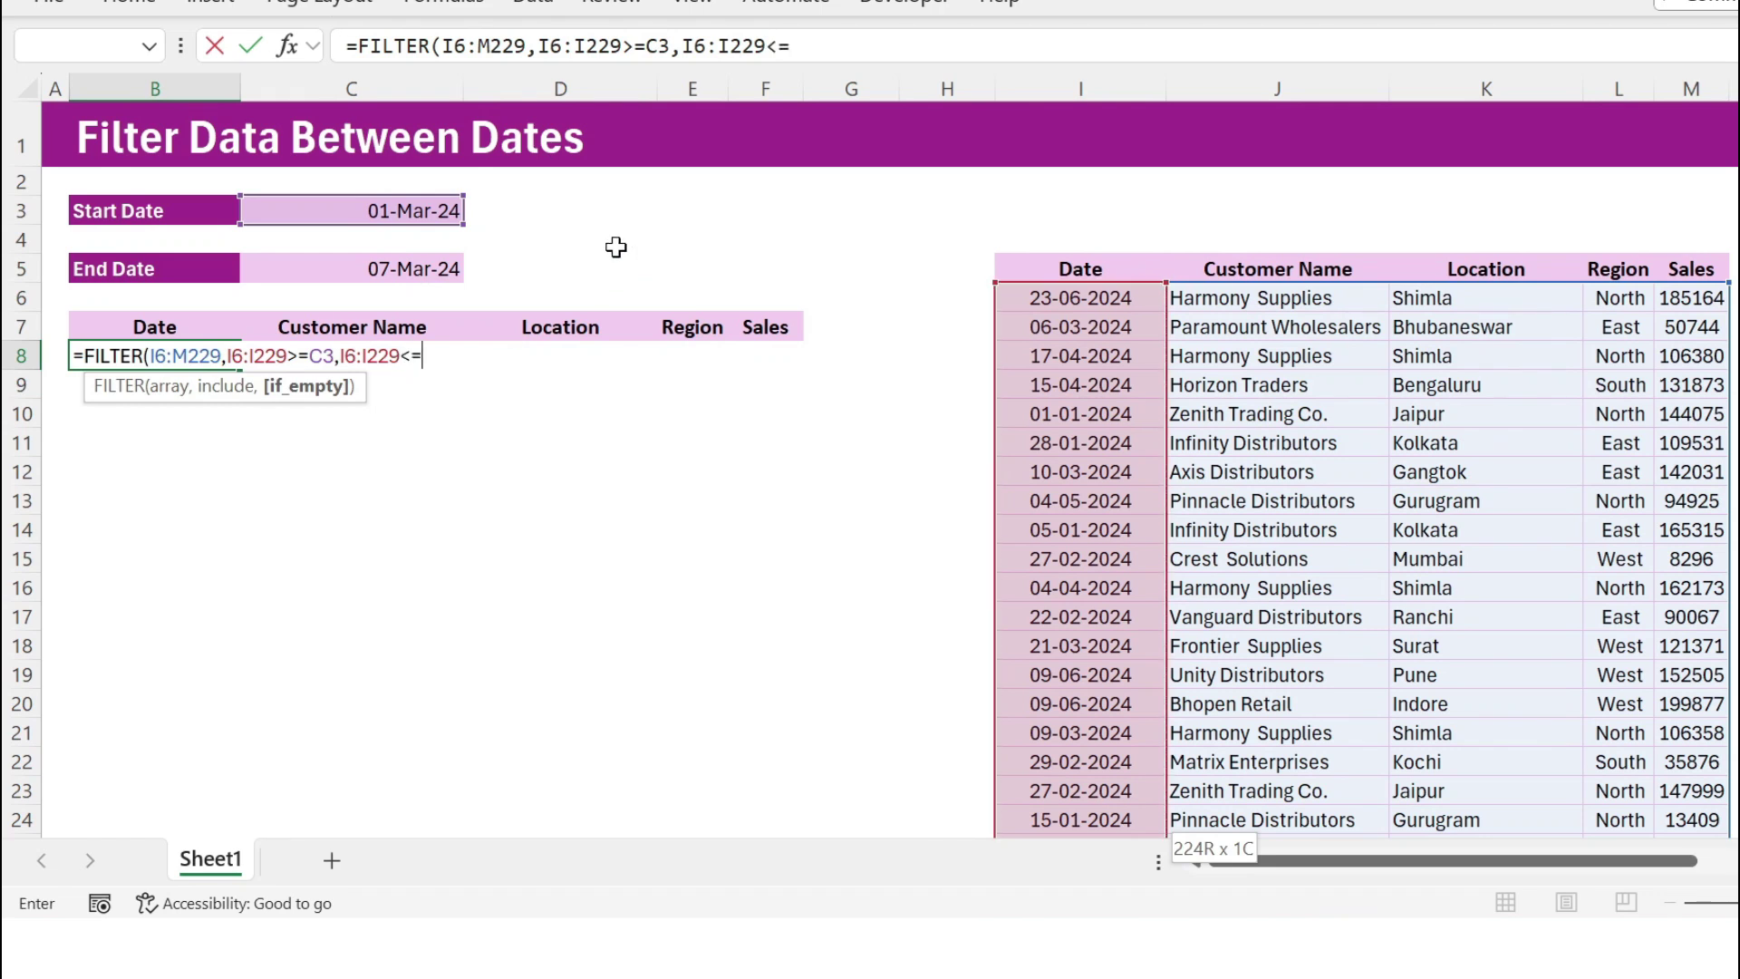
{"action": "left_click", "coordinate": [444, 264]}
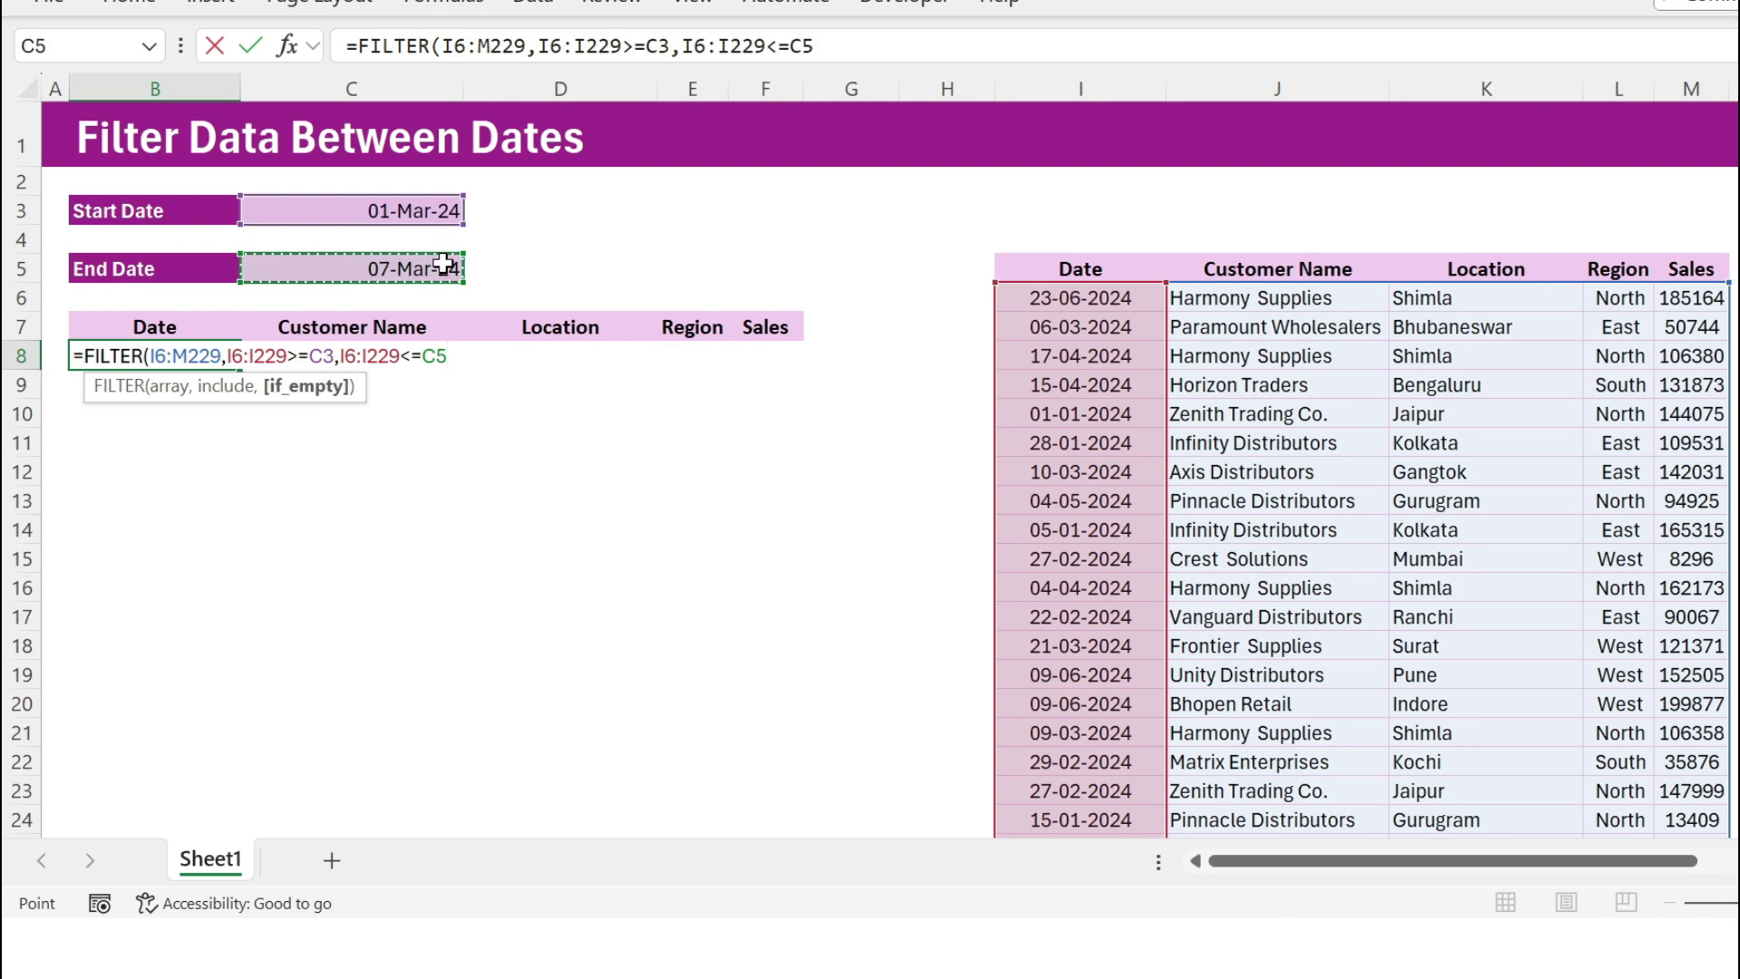
Step: Enclose the start date and end date conditions of the FILTER formula in separate parentheses
{"action": "left_click", "coordinate": [455, 366]}
{"action": "left_click", "coordinate": [342, 355]}
{"action": "key", "text": "End"}
{"action": "type", "text": ")"}
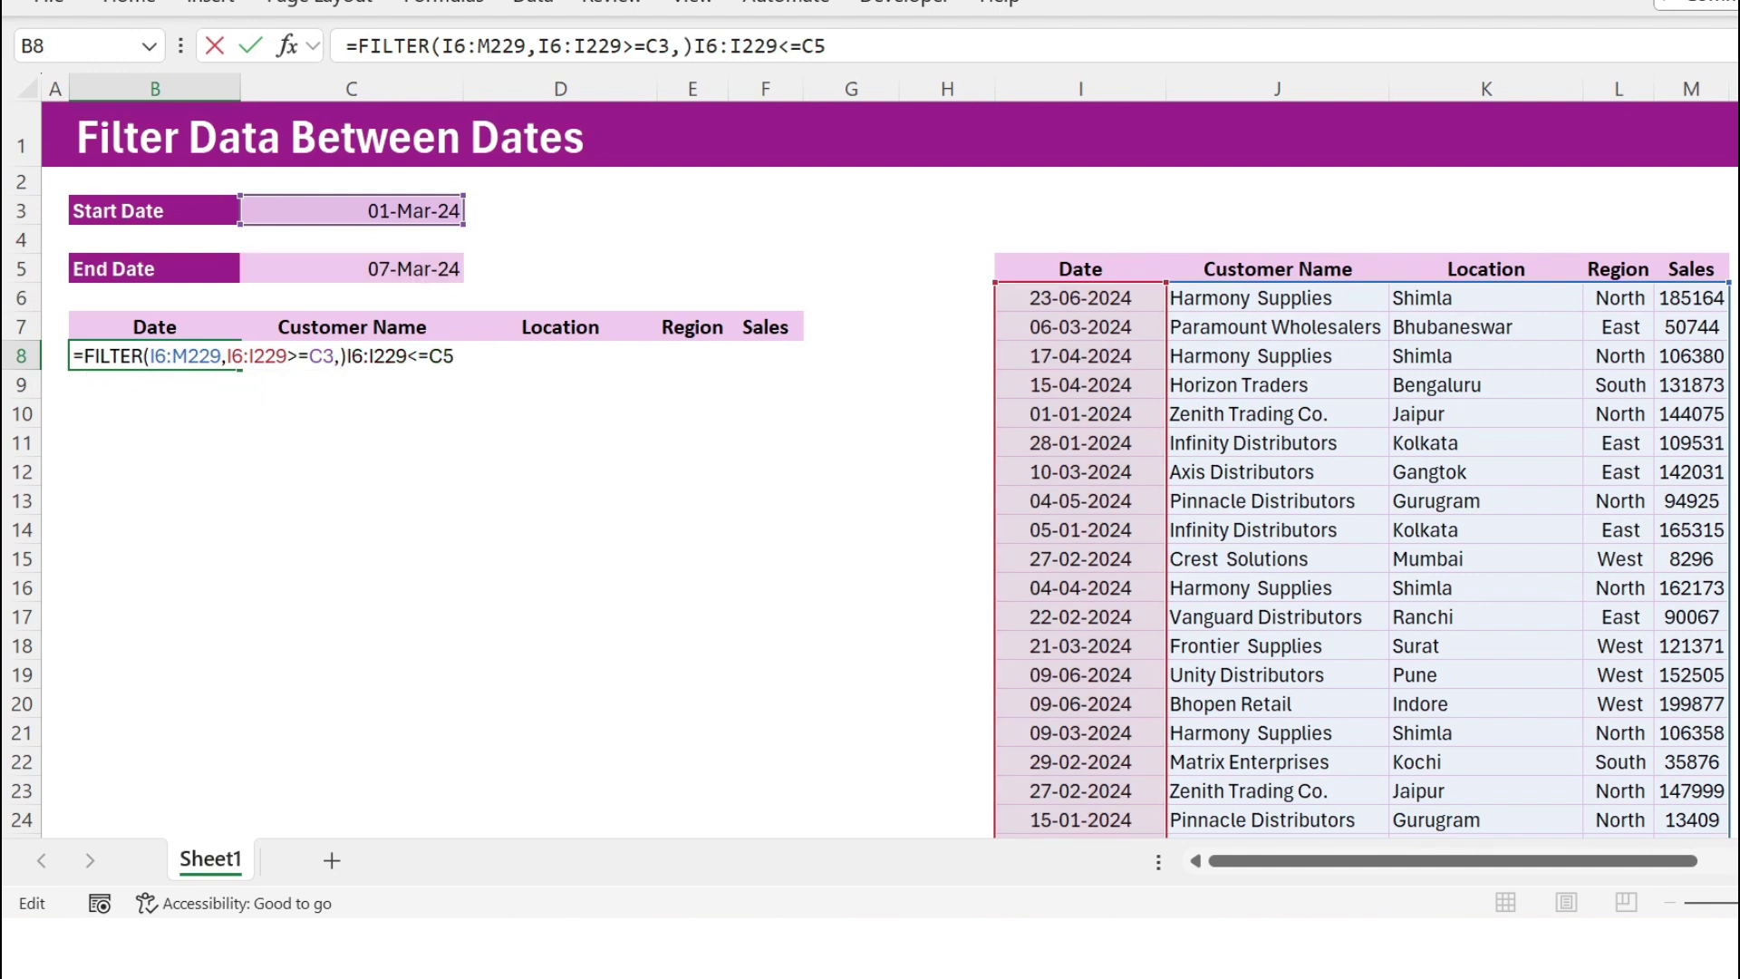
{"action": "key", "text": "BackSpace"}
{"action": "type", "text": "("}
{"action": "left_click", "coordinate": [457, 355]}
{"action": "type", "text": ")"}
{"action": "left_click", "coordinate": [222, 356]}
{"action": "type", "text": "("}
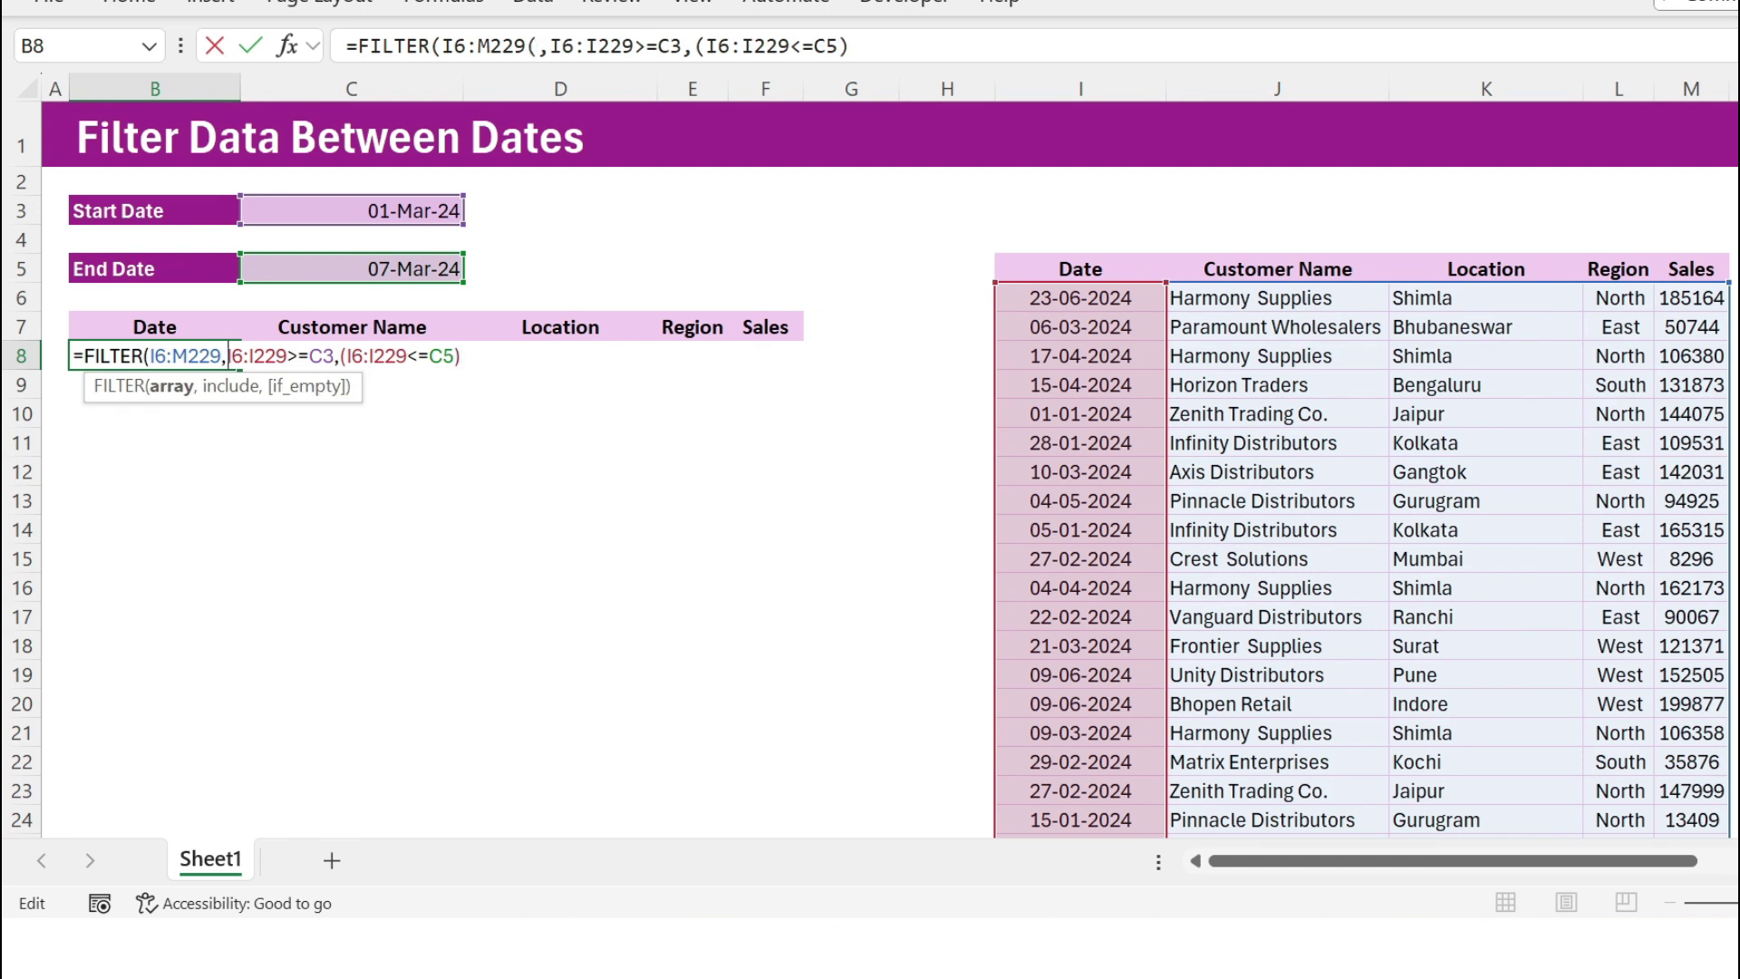
{"action": "left_click", "coordinate": [347, 355]}
{"action": "type", "text": ")"}
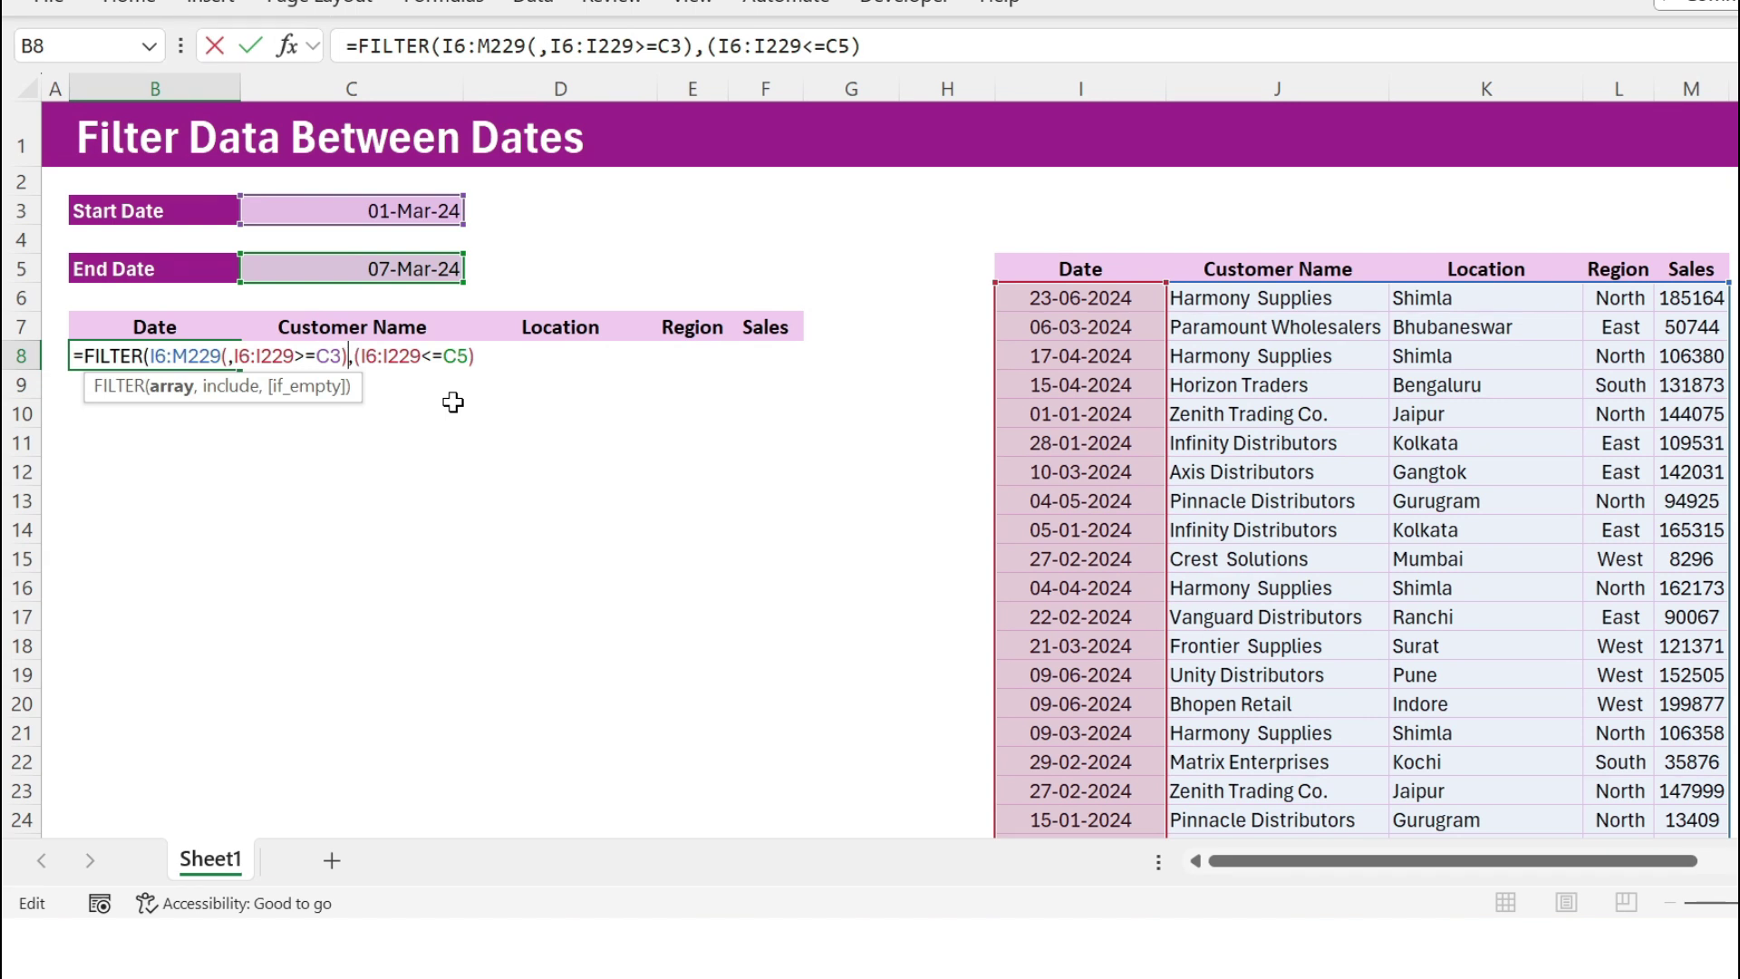
Step: Replace the comma between the two date conditions with a multiplication sign
{"action": "key", "text": "Right"}
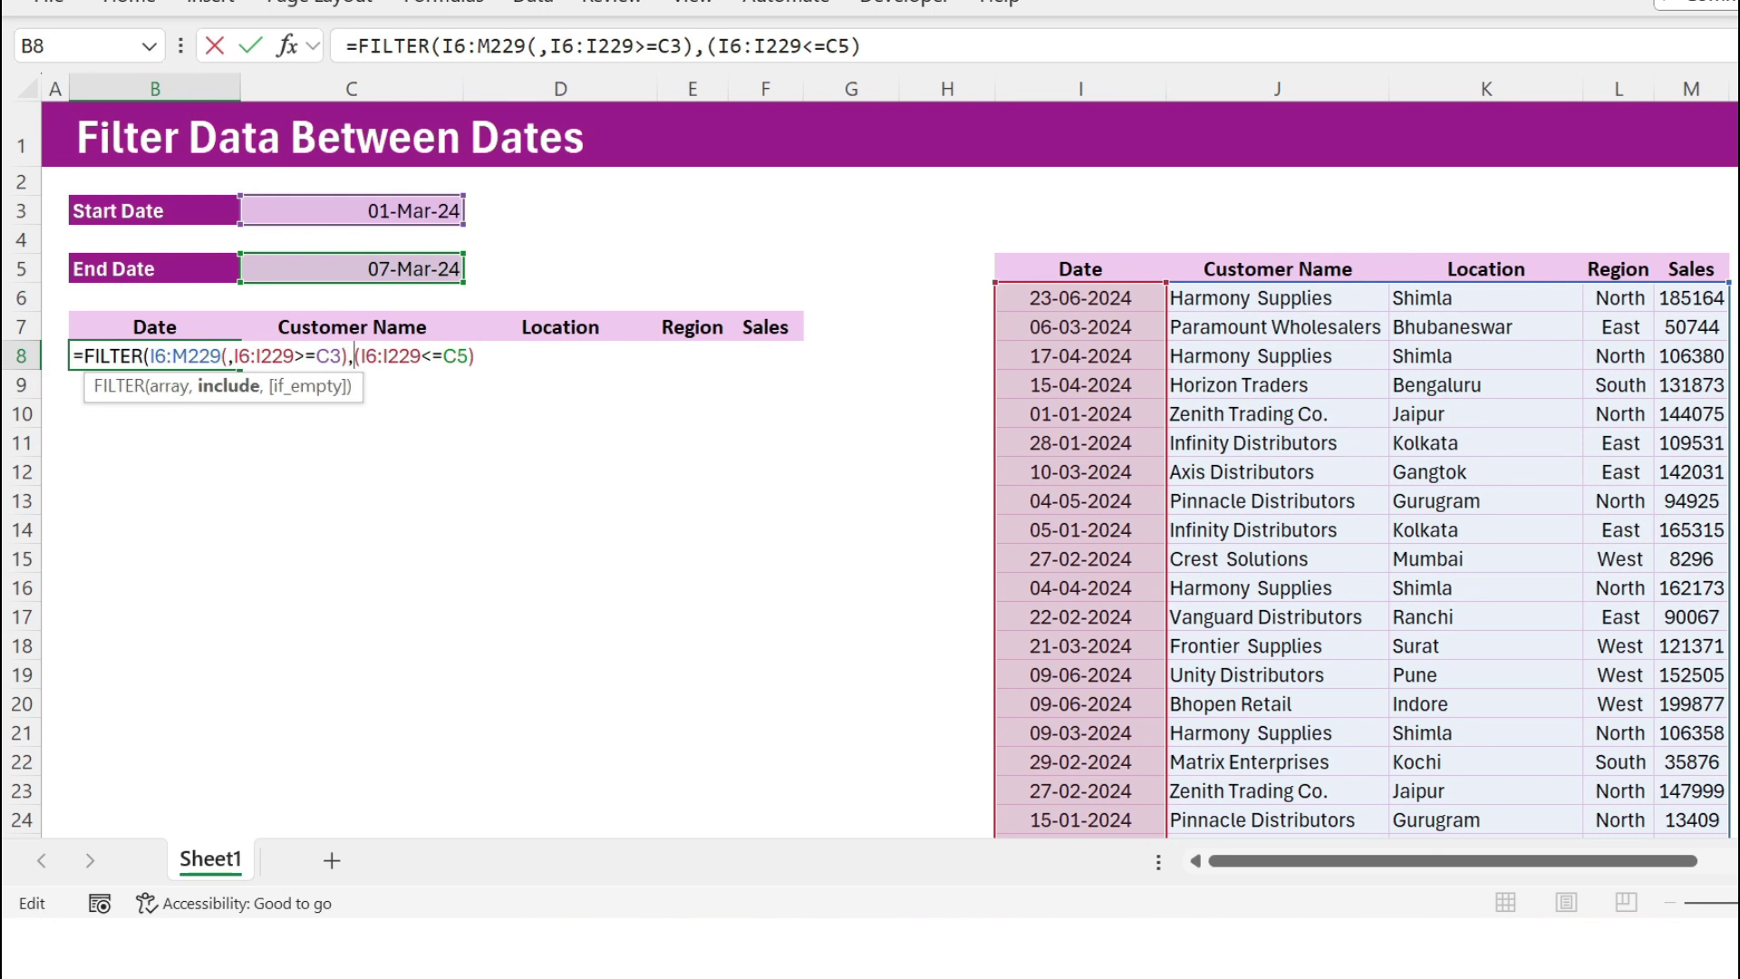
{"action": "key", "text": "BackSpace"}
{"action": "type", "text": "*"}
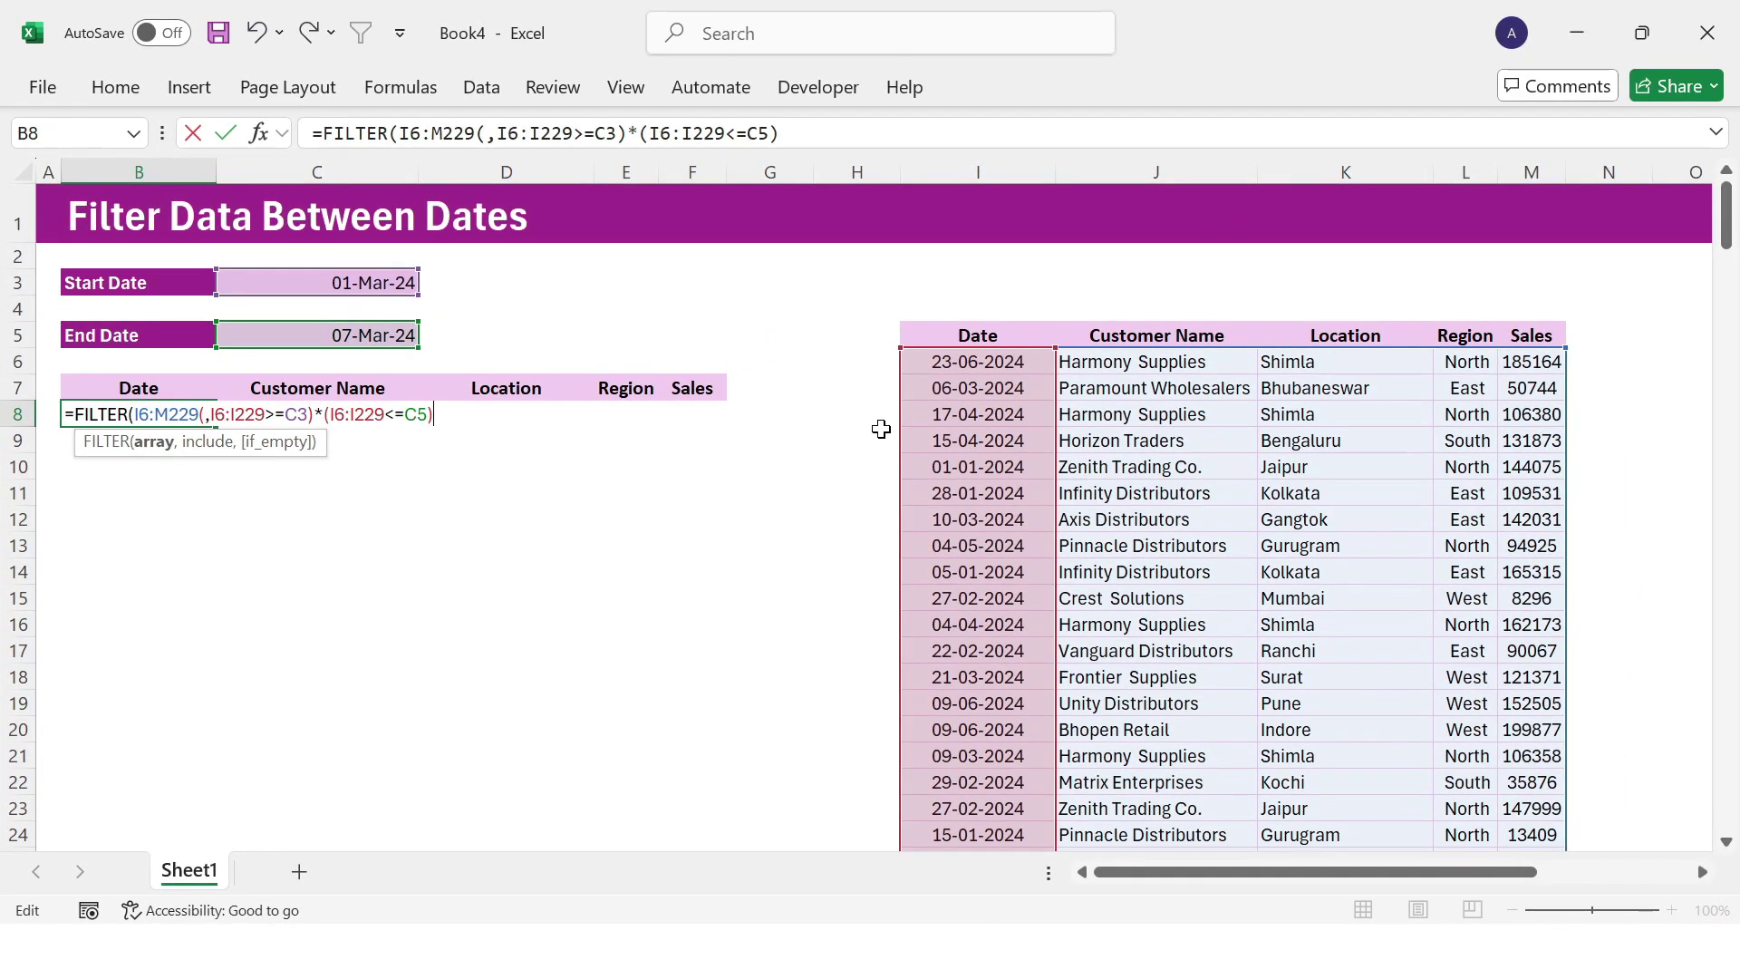
Step: Discard the unfinished FILTER formula in B8
{"action": "key", "text": "BackSpace"}
{"action": "key", "text": "Left"}
{"action": "key", "text": "Left"}
{"action": "key", "text": "Left"}
{"action": "key", "text": "Left"}
{"action": "key", "text": "Left"}
{"action": "key", "text": "Left"}
{"action": "key", "text": "End"}
{"action": "key", "text": "BackSpace"}
{"action": "key", "text": "BackSpace"}
{"action": "key", "text": "BackSpace"}
{"action": "key", "text": "BackSpace"}
{"action": "key", "text": "BackSpace"}
{"action": "key", "text": "BackSpace"}
{"action": "key", "text": "BackSpace"}
{"action": "key", "text": "BackSpace"}
{"action": "key", "text": "BackSpace"}
{"action": "key", "text": "BackSpace"}
{"action": "key", "text": "BackSpace"}
{"action": "key", "text": "BackSpace"}
{"action": "key", "text": "BackSpace"}
{"action": "key", "text": "BackSpace"}
{"action": "key", "text": "BackSpace"}
{"action": "key", "text": "BackSpace"}
{"action": "key", "text": "BackSpace"}
{"action": "key", "text": "BackSpace"}
{"action": "key", "text": "BackSpace"}
{"action": "key", "text": "BackSpace"}
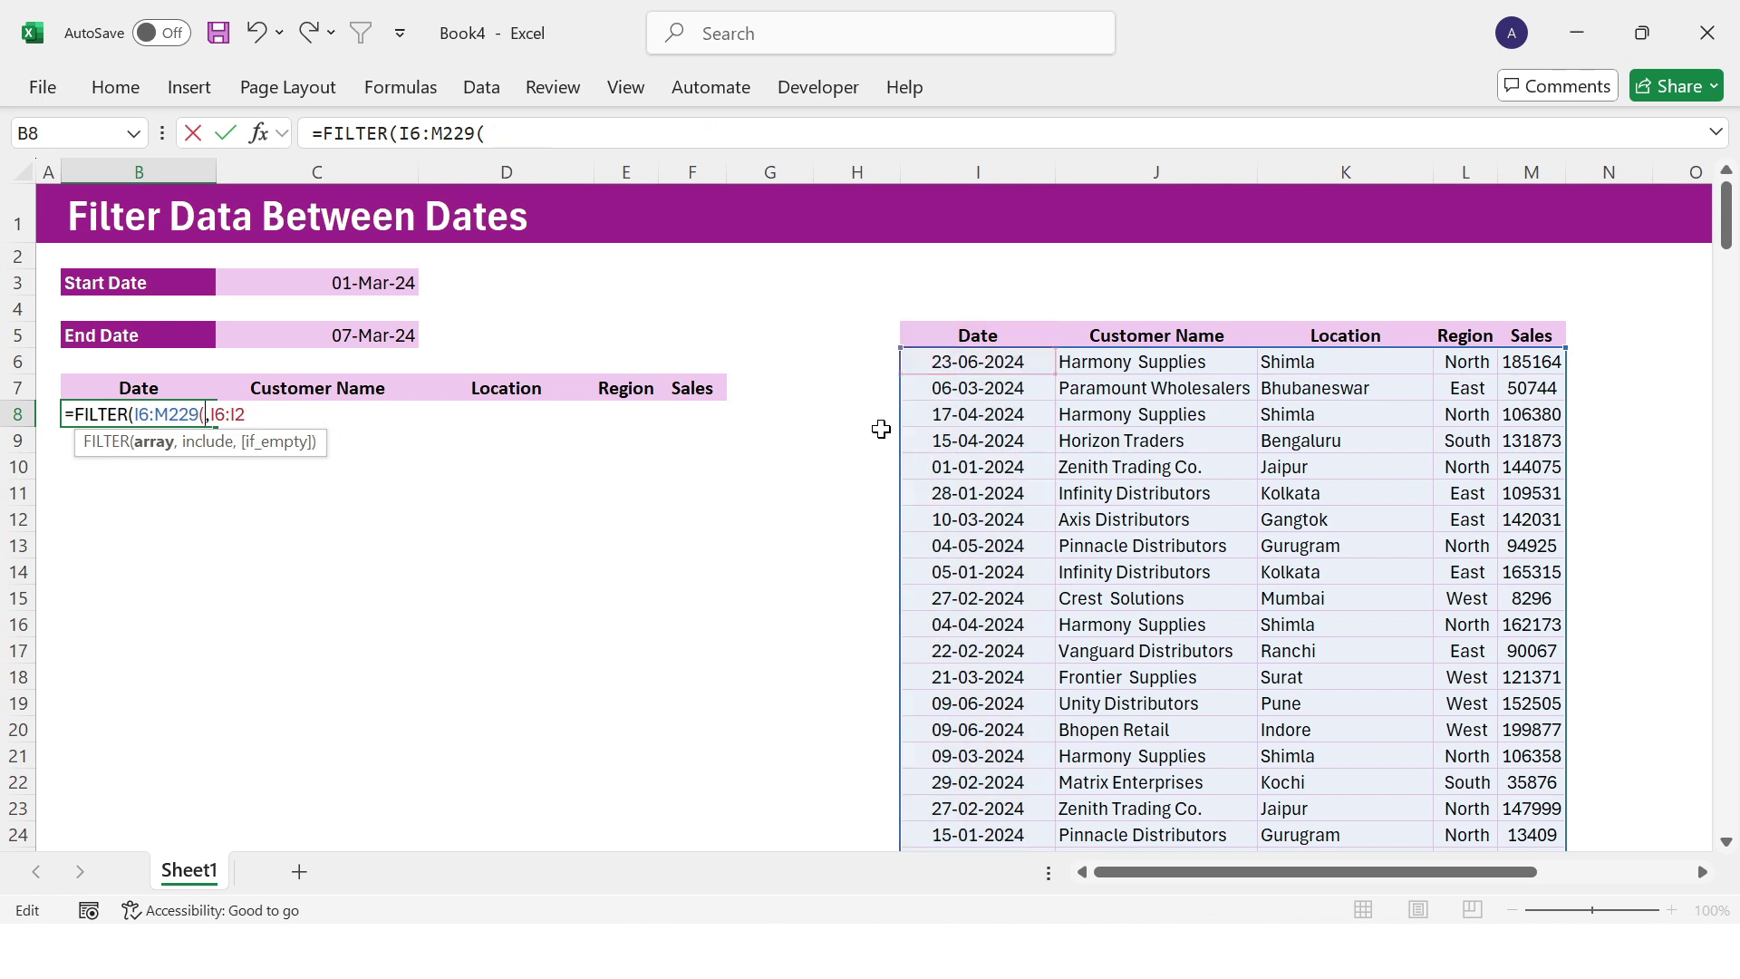
{"action": "left_click", "coordinate": [1612, 363]}
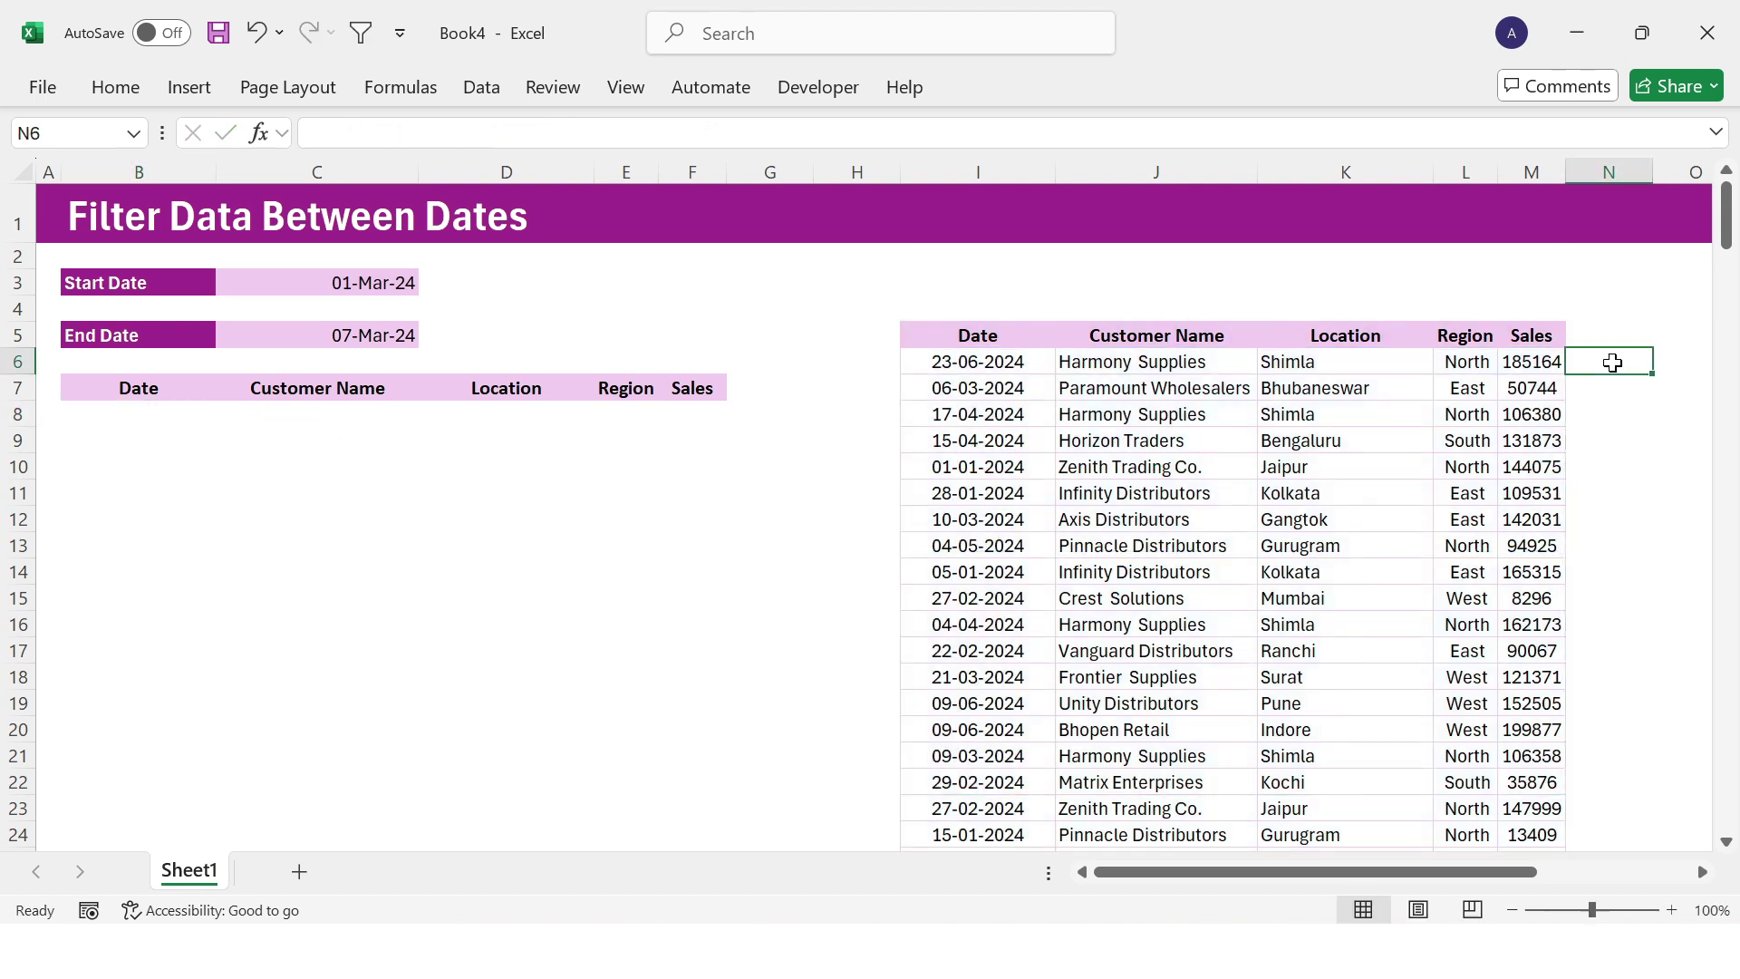
Step: Enter =I6:I229>=C3 in N6 to test every record's date against the start date
{"action": "key", "text": "Right"}
{"action": "key", "text": "Right"}
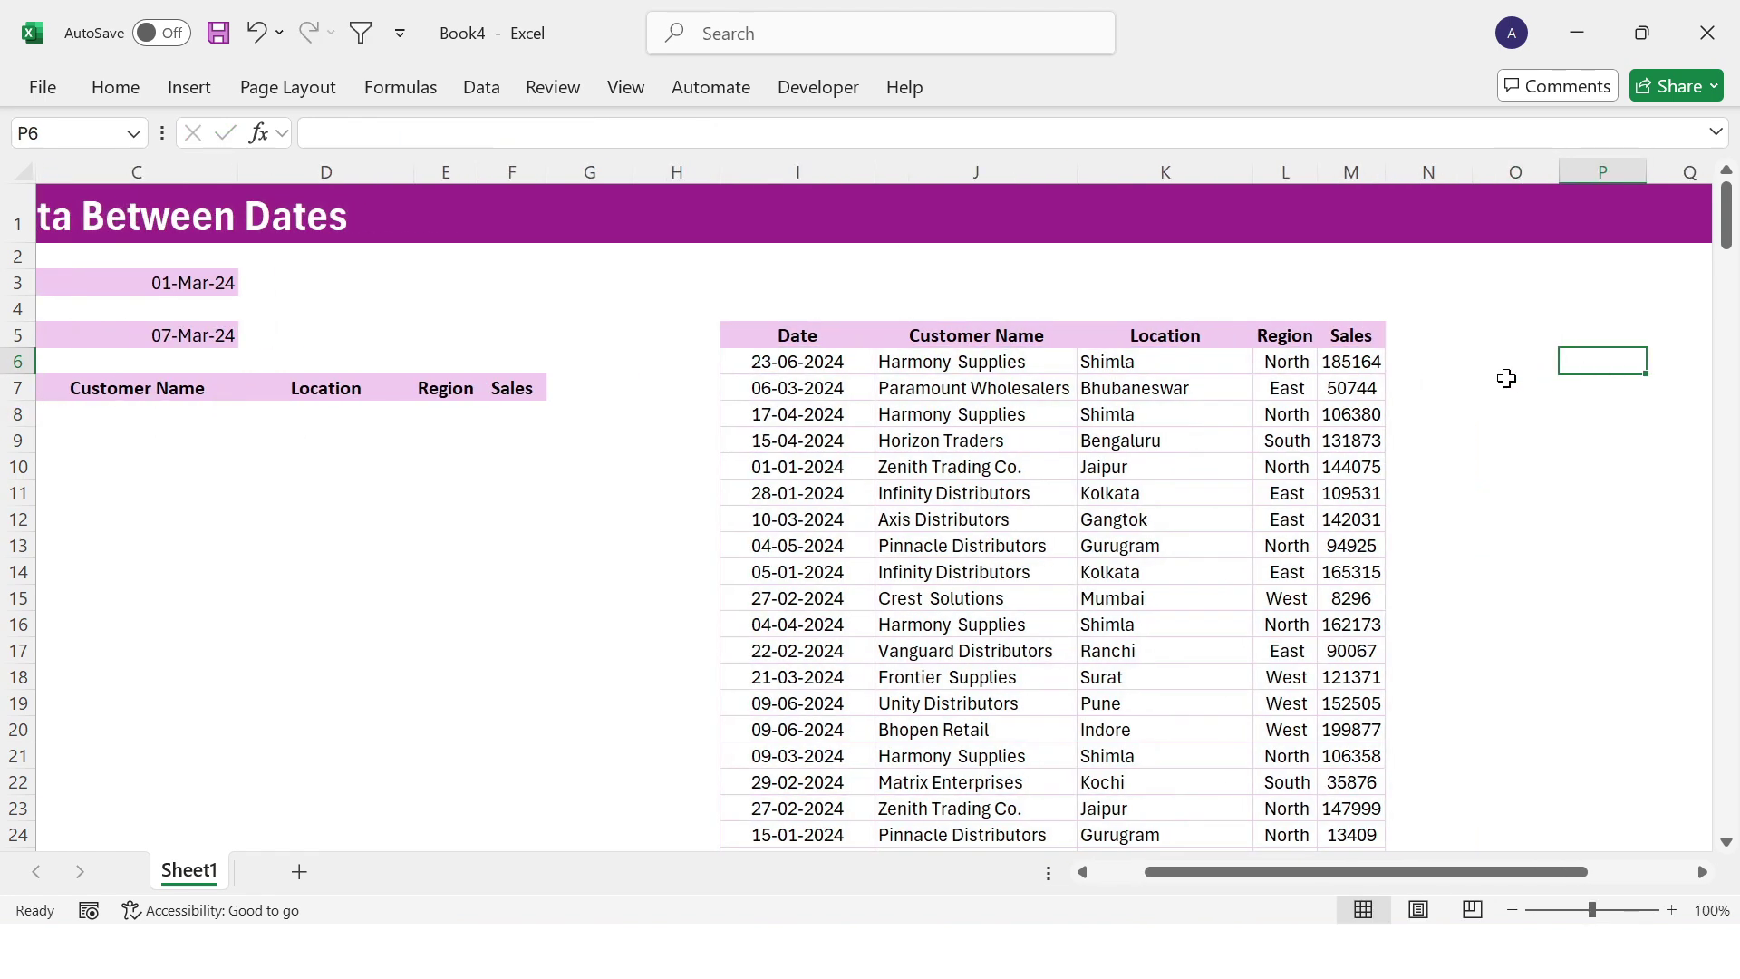
{"action": "left_click", "coordinate": [1418, 364]}
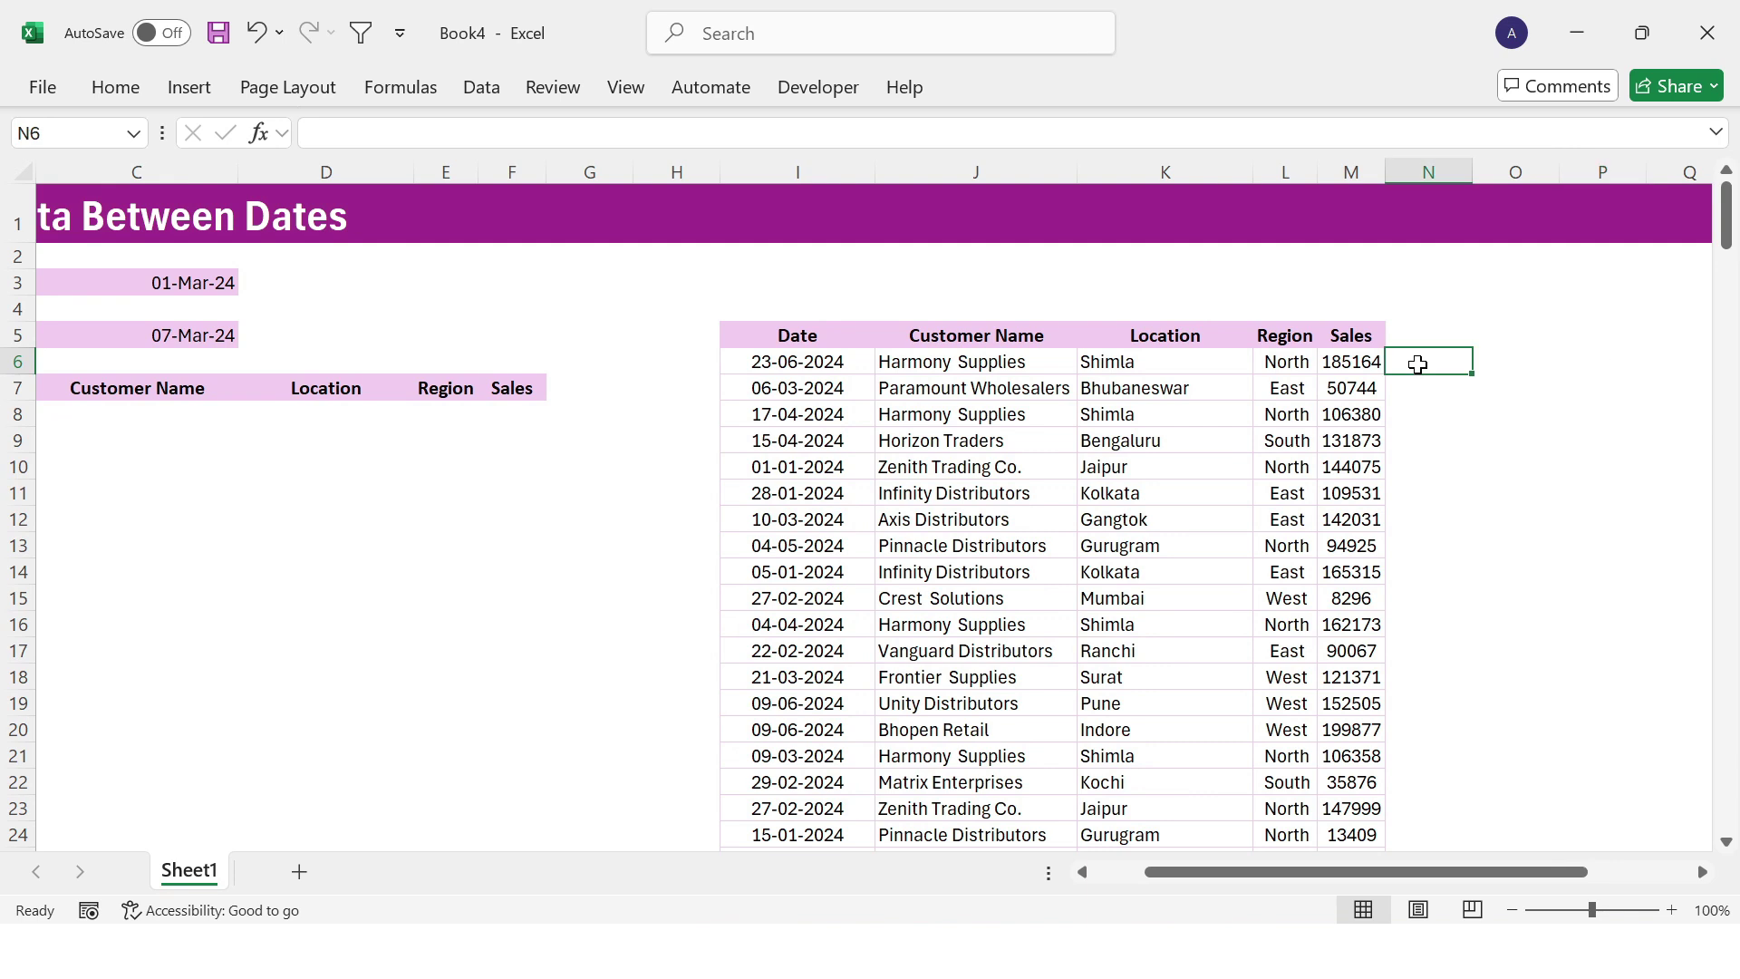
{"action": "type", "text": "="}
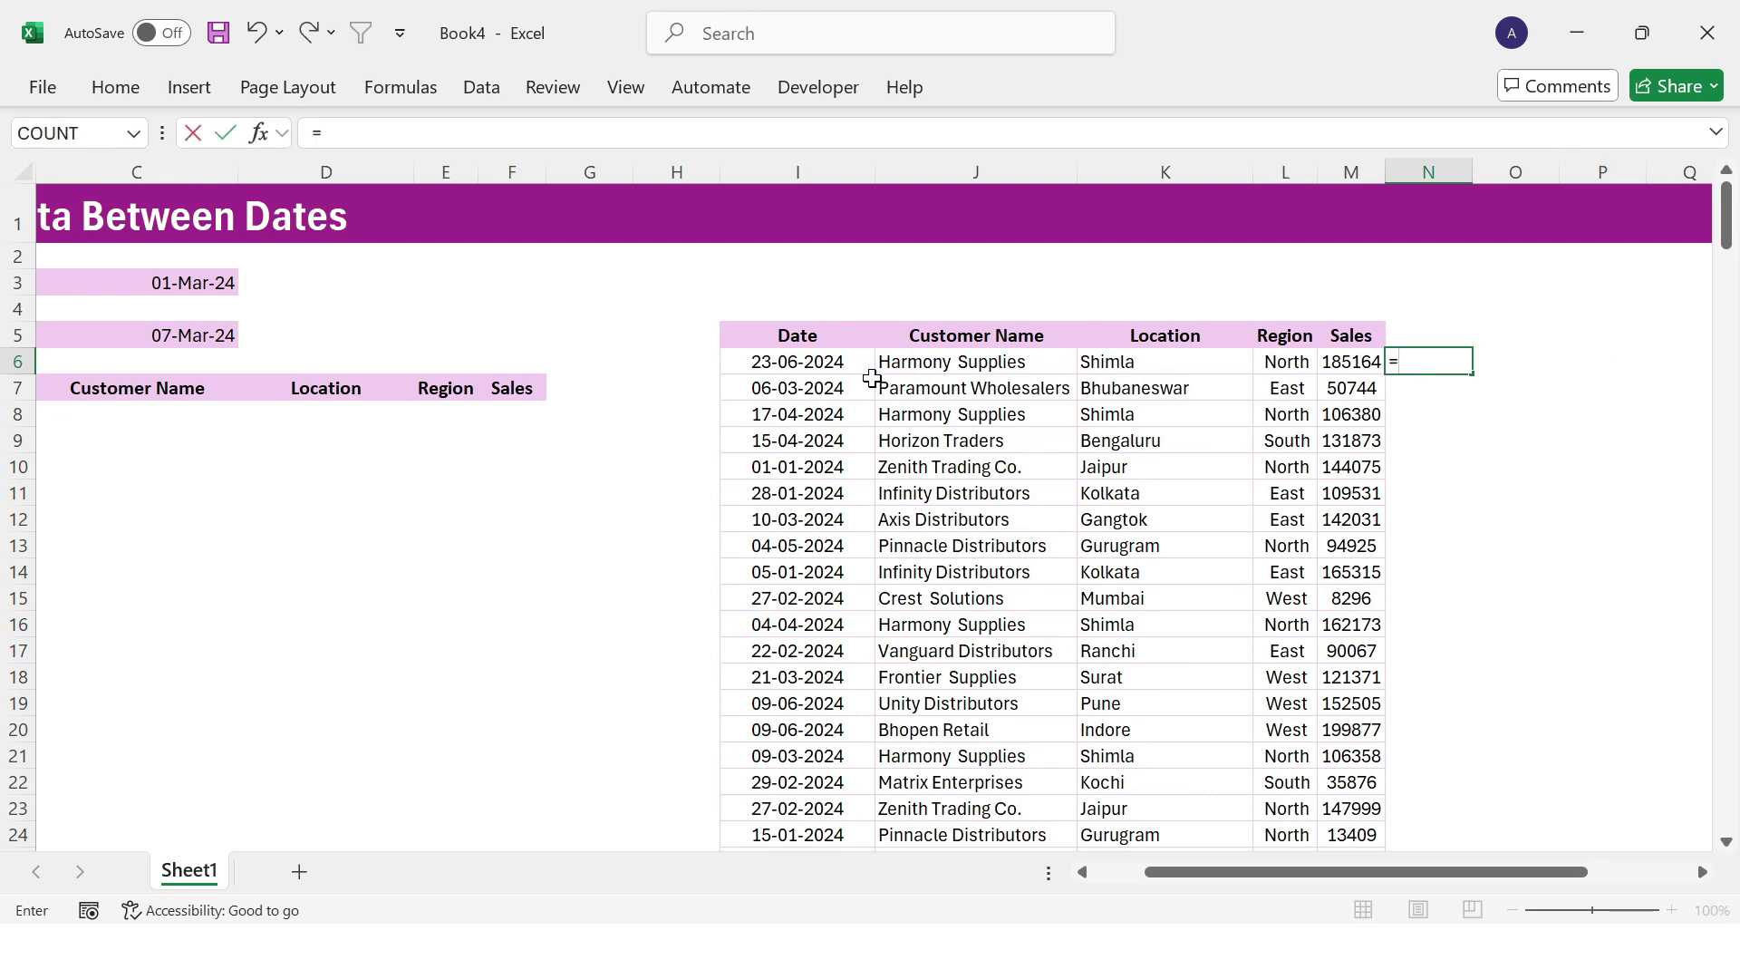
{"action": "left_click", "coordinate": [834, 365]}
{"action": "key", "text": "ctrl+shift+Down"}
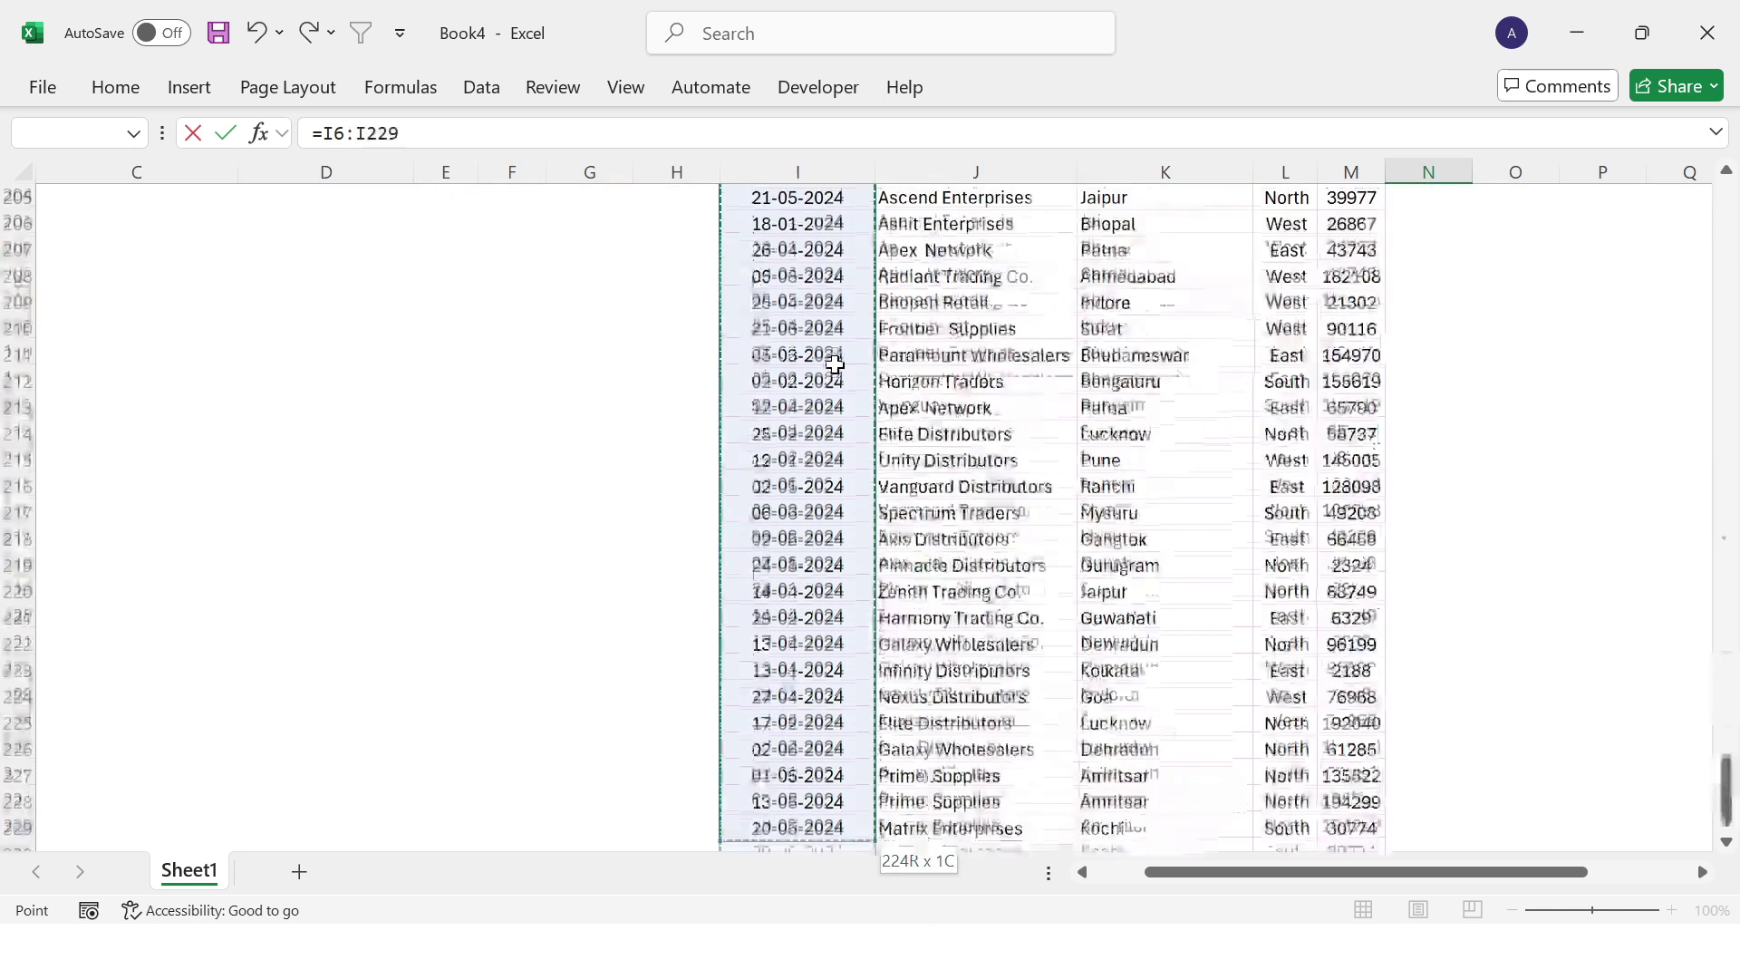
{"action": "key", "text": "ctrl+BackSpace"}
{"action": "type", "text": ">="}
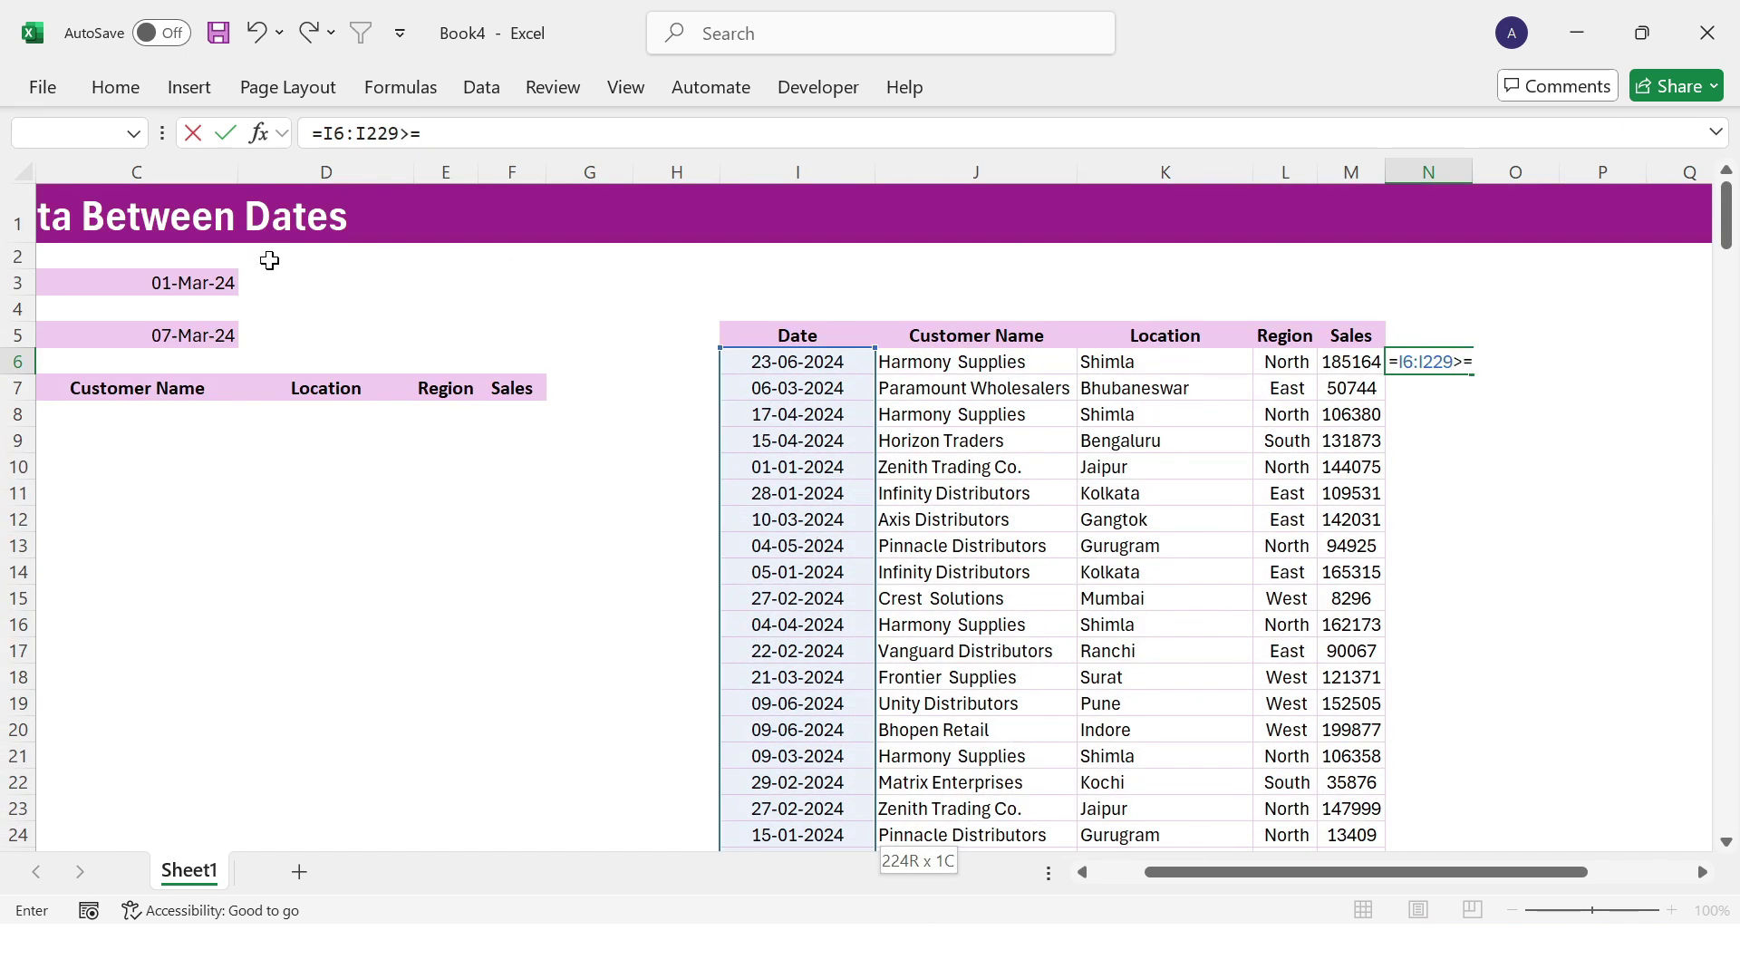
{"action": "left_click", "coordinate": [213, 277]}
{"action": "key", "text": "Return"}
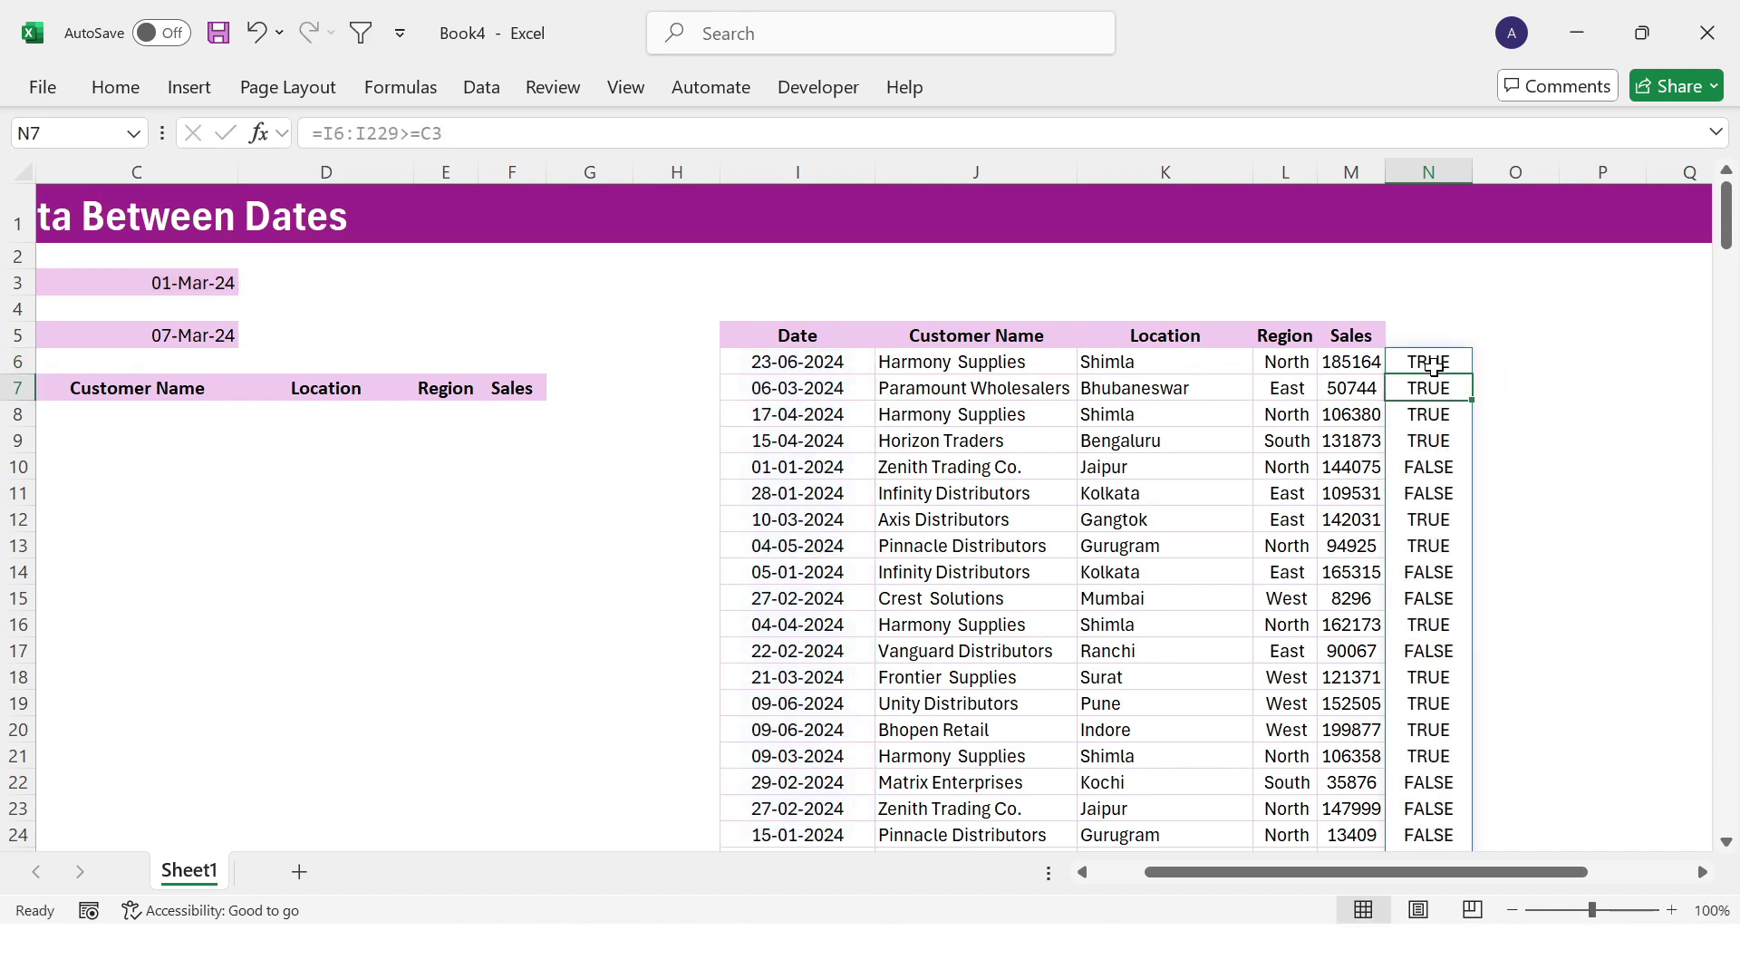
{"action": "left_click_drag", "start_coordinate": [1429, 362], "coordinate": [1438, 516]}
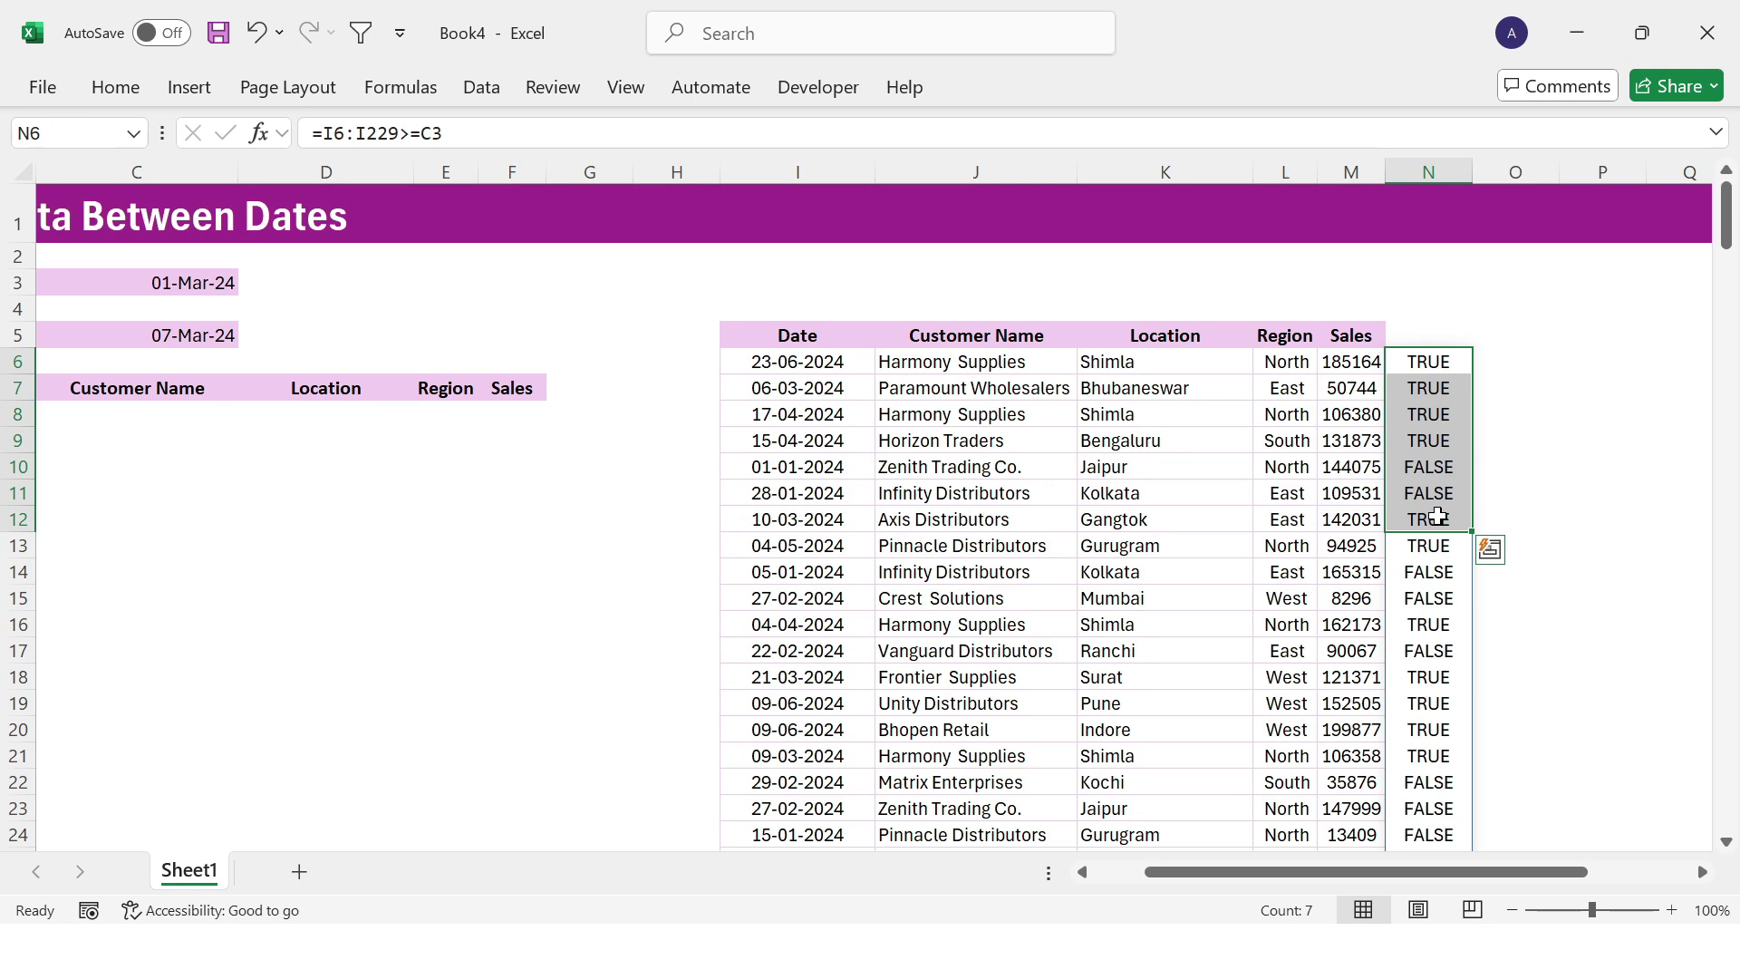
Step: Enter =I6:I229<=C5 in O6 to test every record's date against the end date
{"action": "left_click", "coordinate": [1511, 361]}
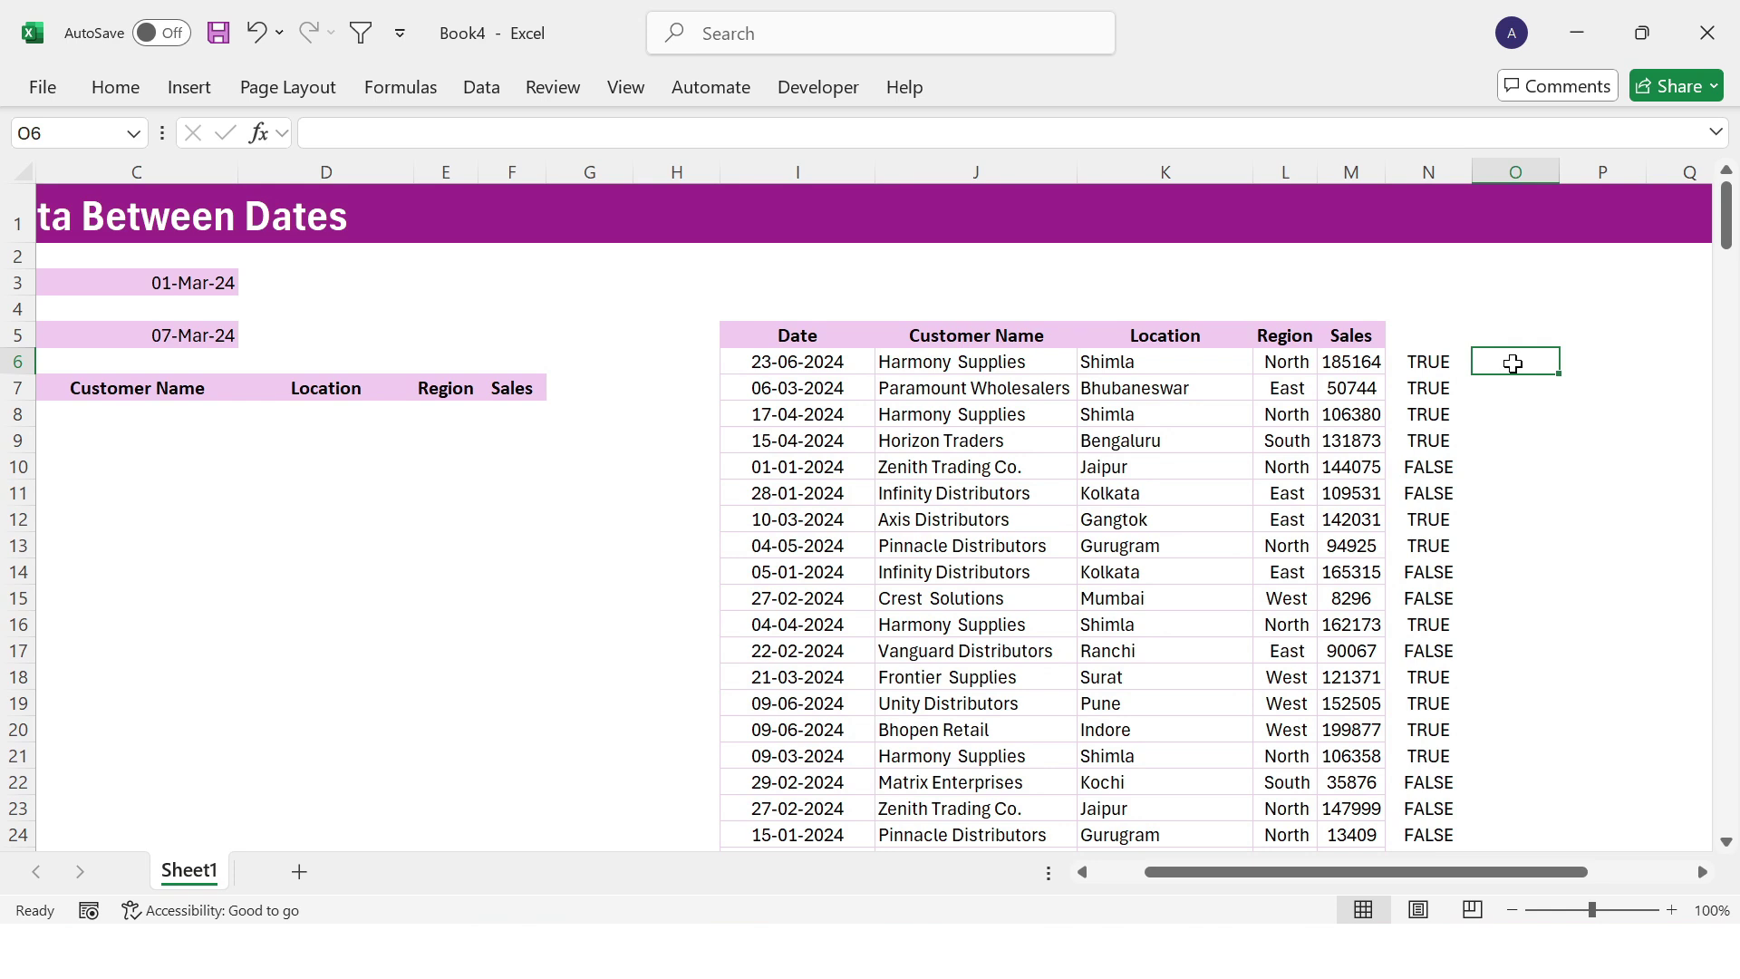
{"action": "type", "text": "="}
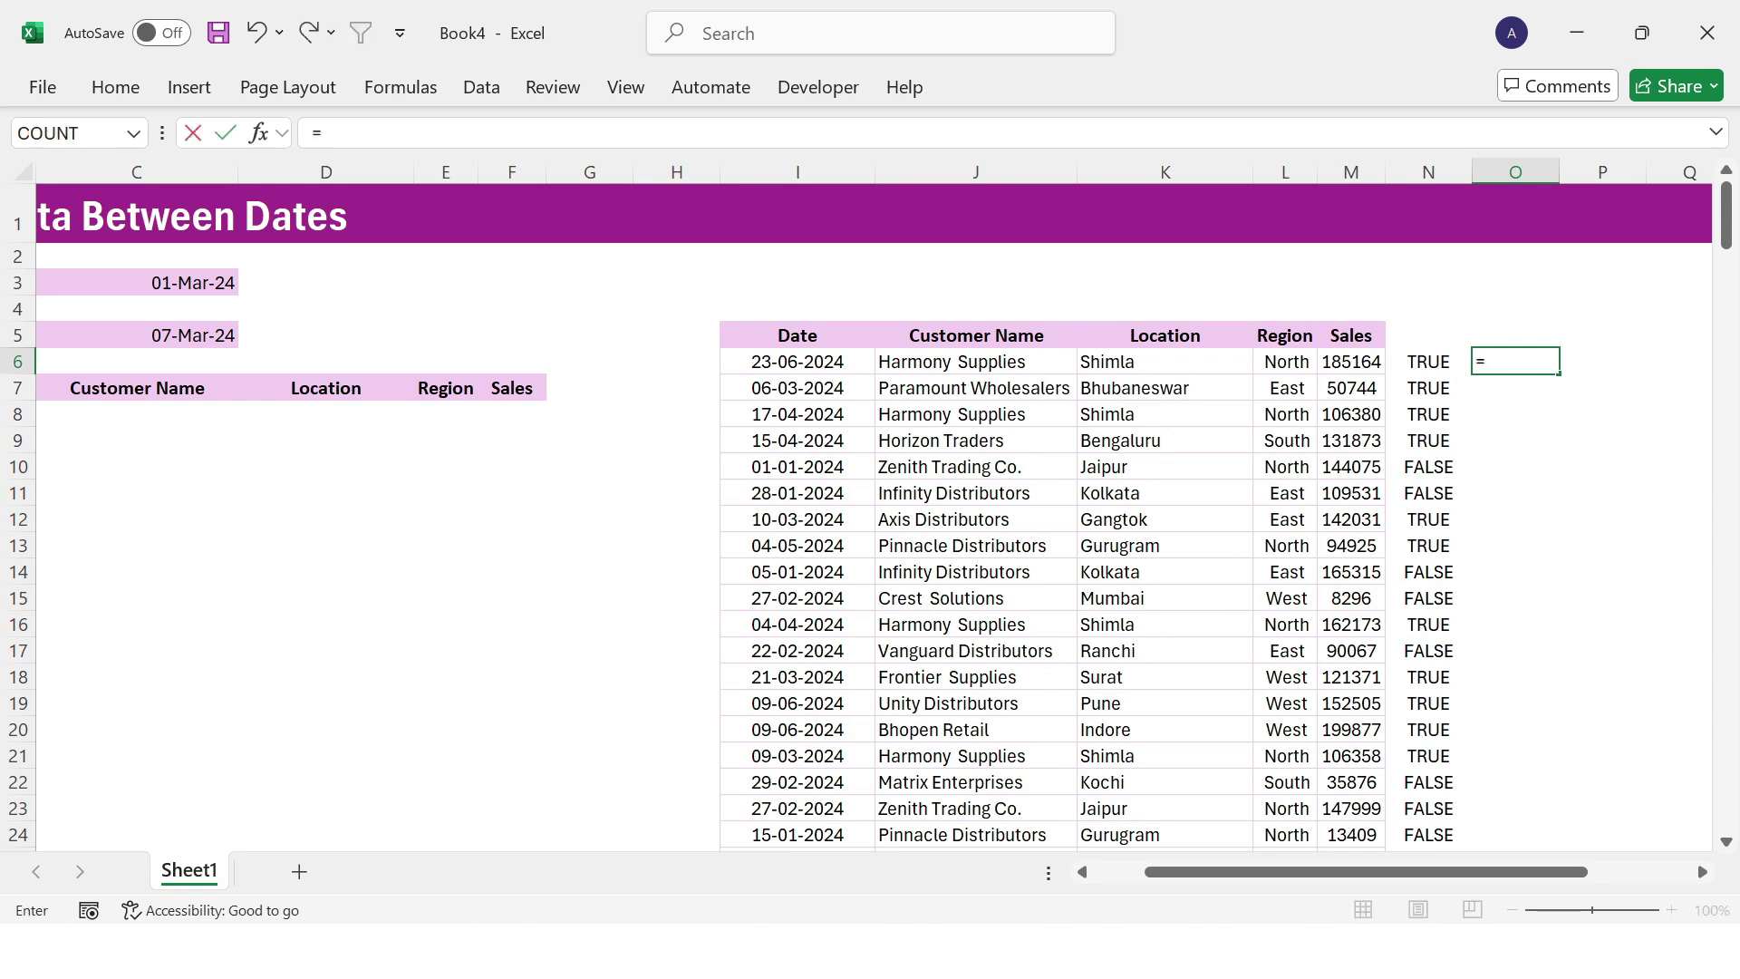
{"action": "left_click", "coordinate": [816, 368]}
{"action": "key", "text": "ctrl+shift+Down"}
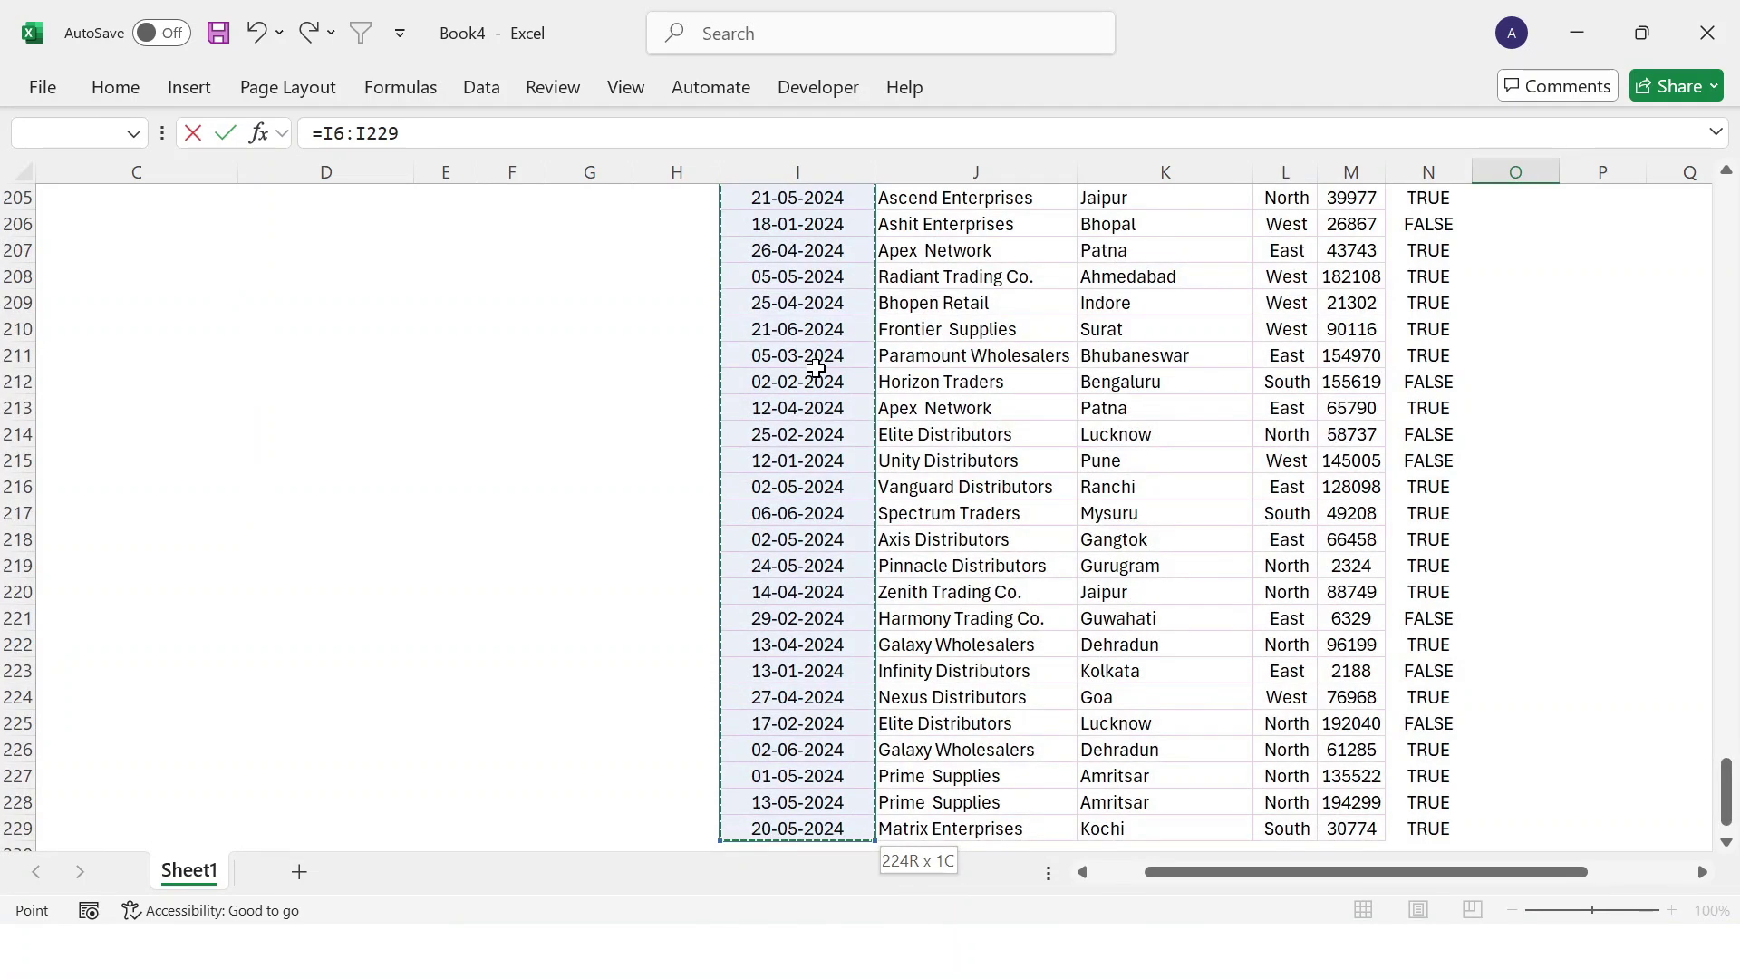
{"action": "key", "text": "ctrl+BackSpace"}
{"action": "type", "text": "<="}
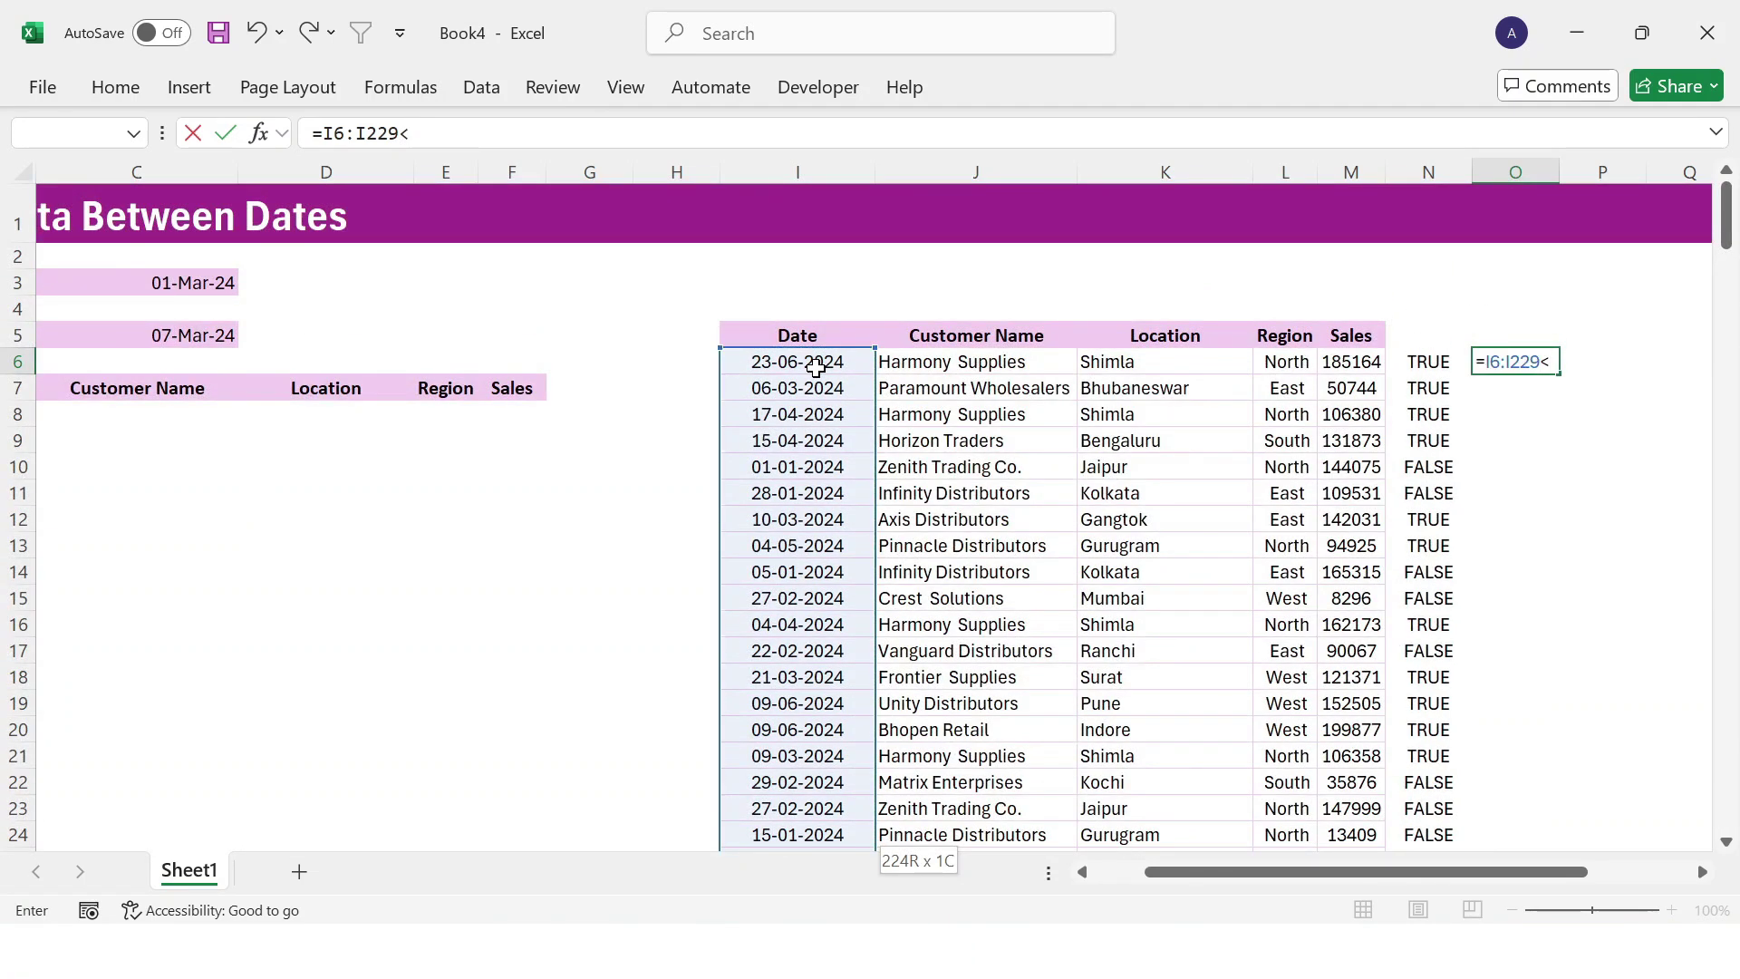
{"action": "left_click", "coordinate": [158, 347]}
{"action": "key", "text": "Return"}
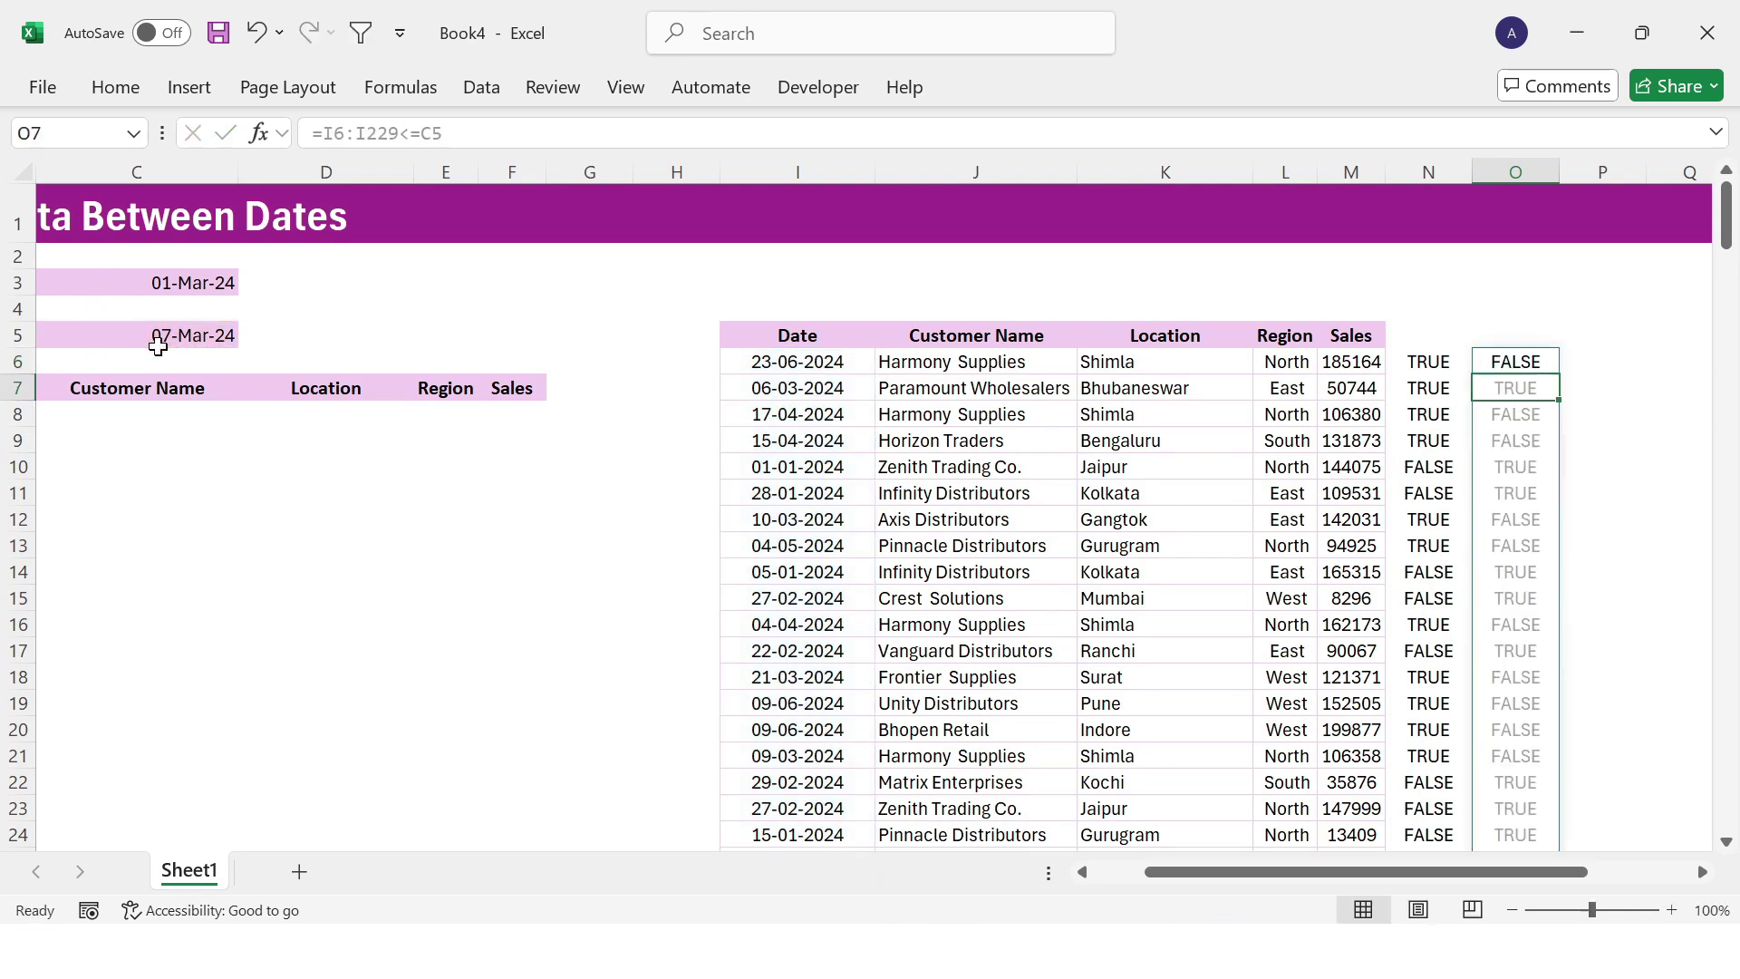
{"action": "left_click", "coordinate": [1445, 391]}
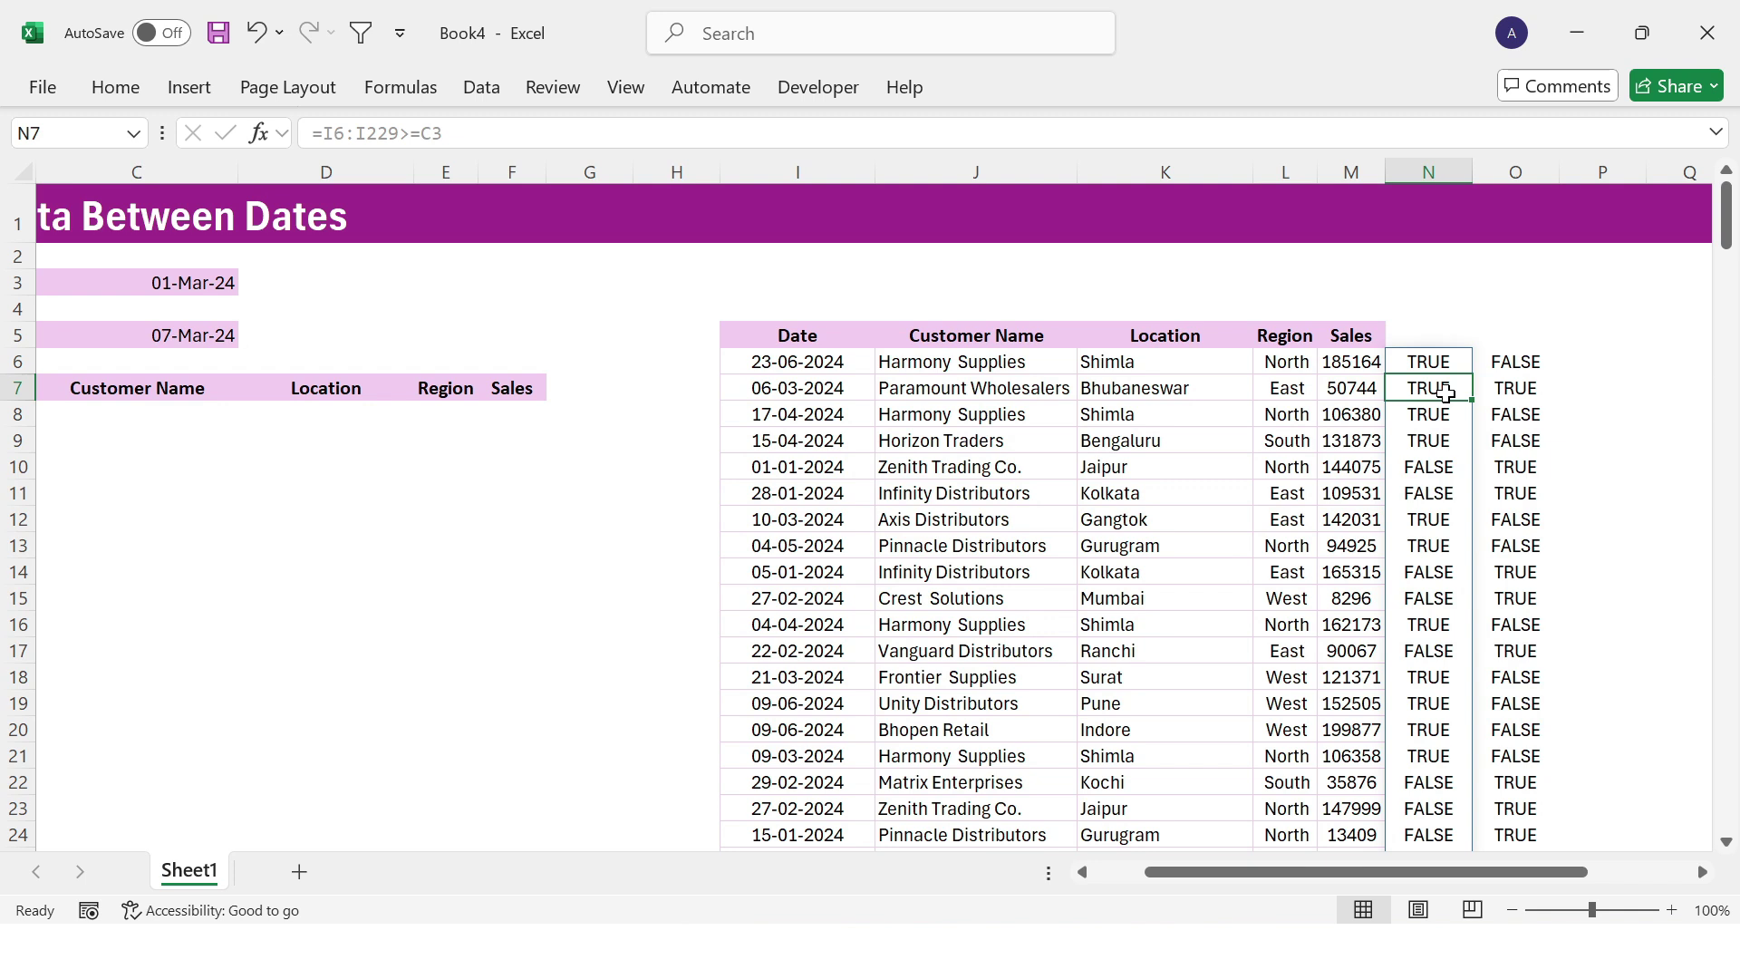
Step: Enter =O6*N6 in P6 to multiply the two date test results
{"action": "left_click", "coordinate": [1581, 367]}
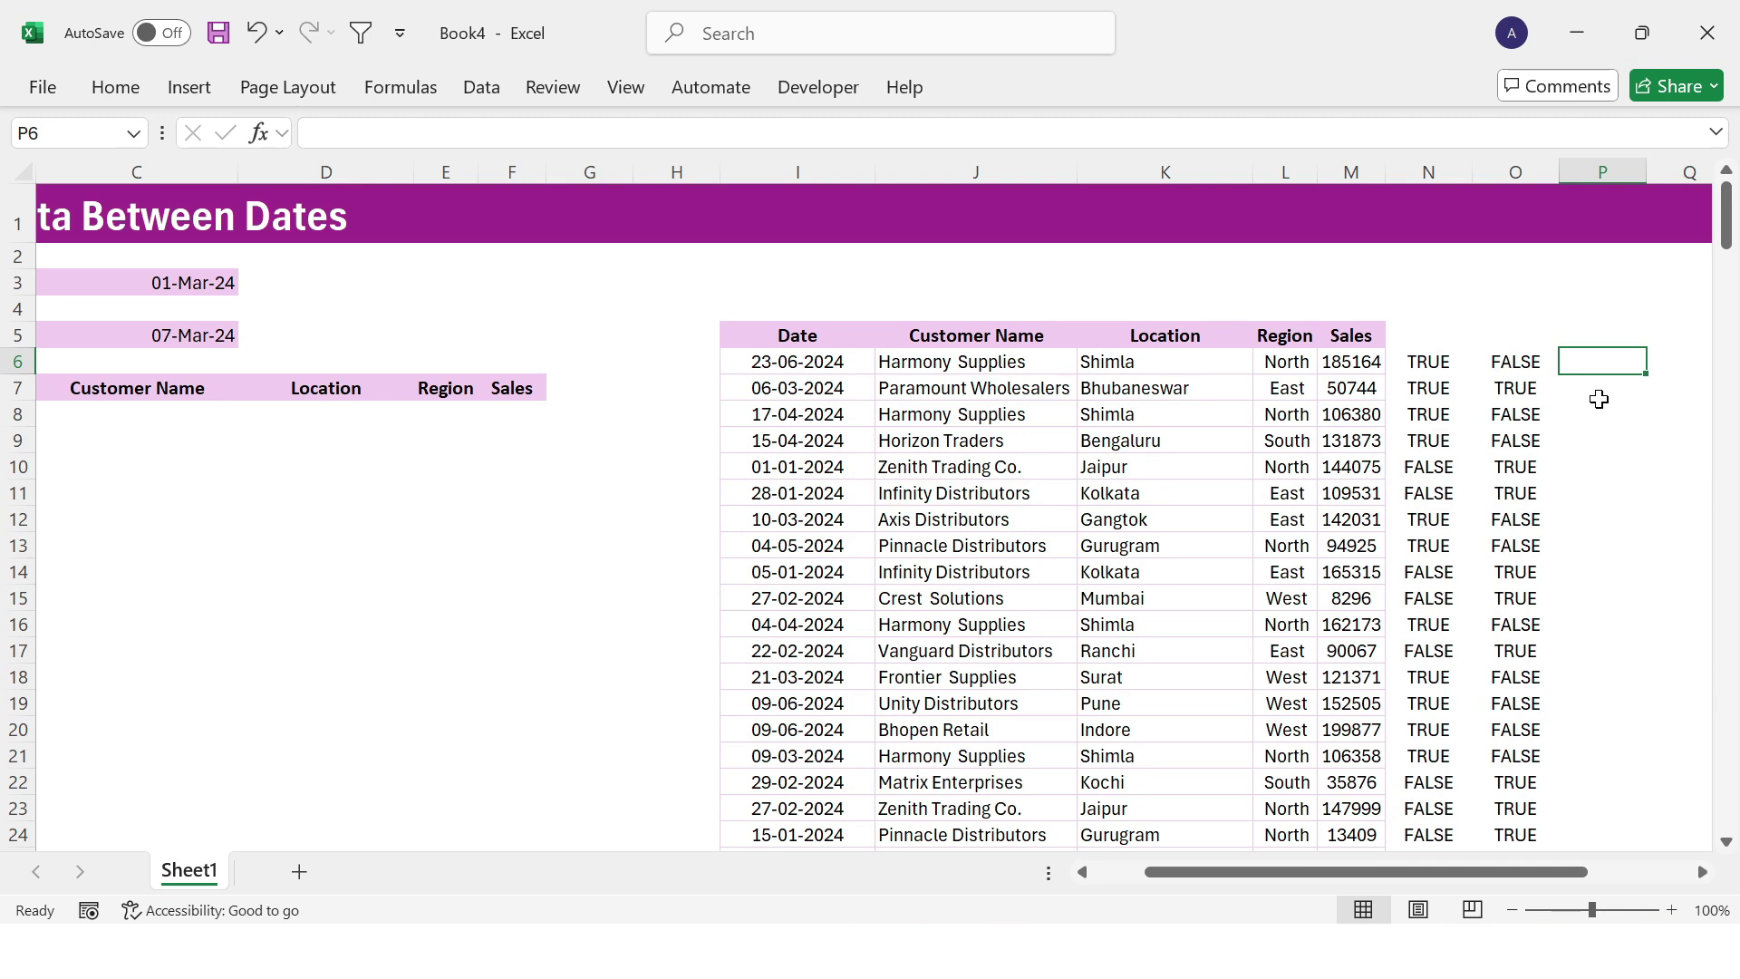
{"action": "type", "text": "="}
{"action": "left_click", "coordinate": [1523, 361]}
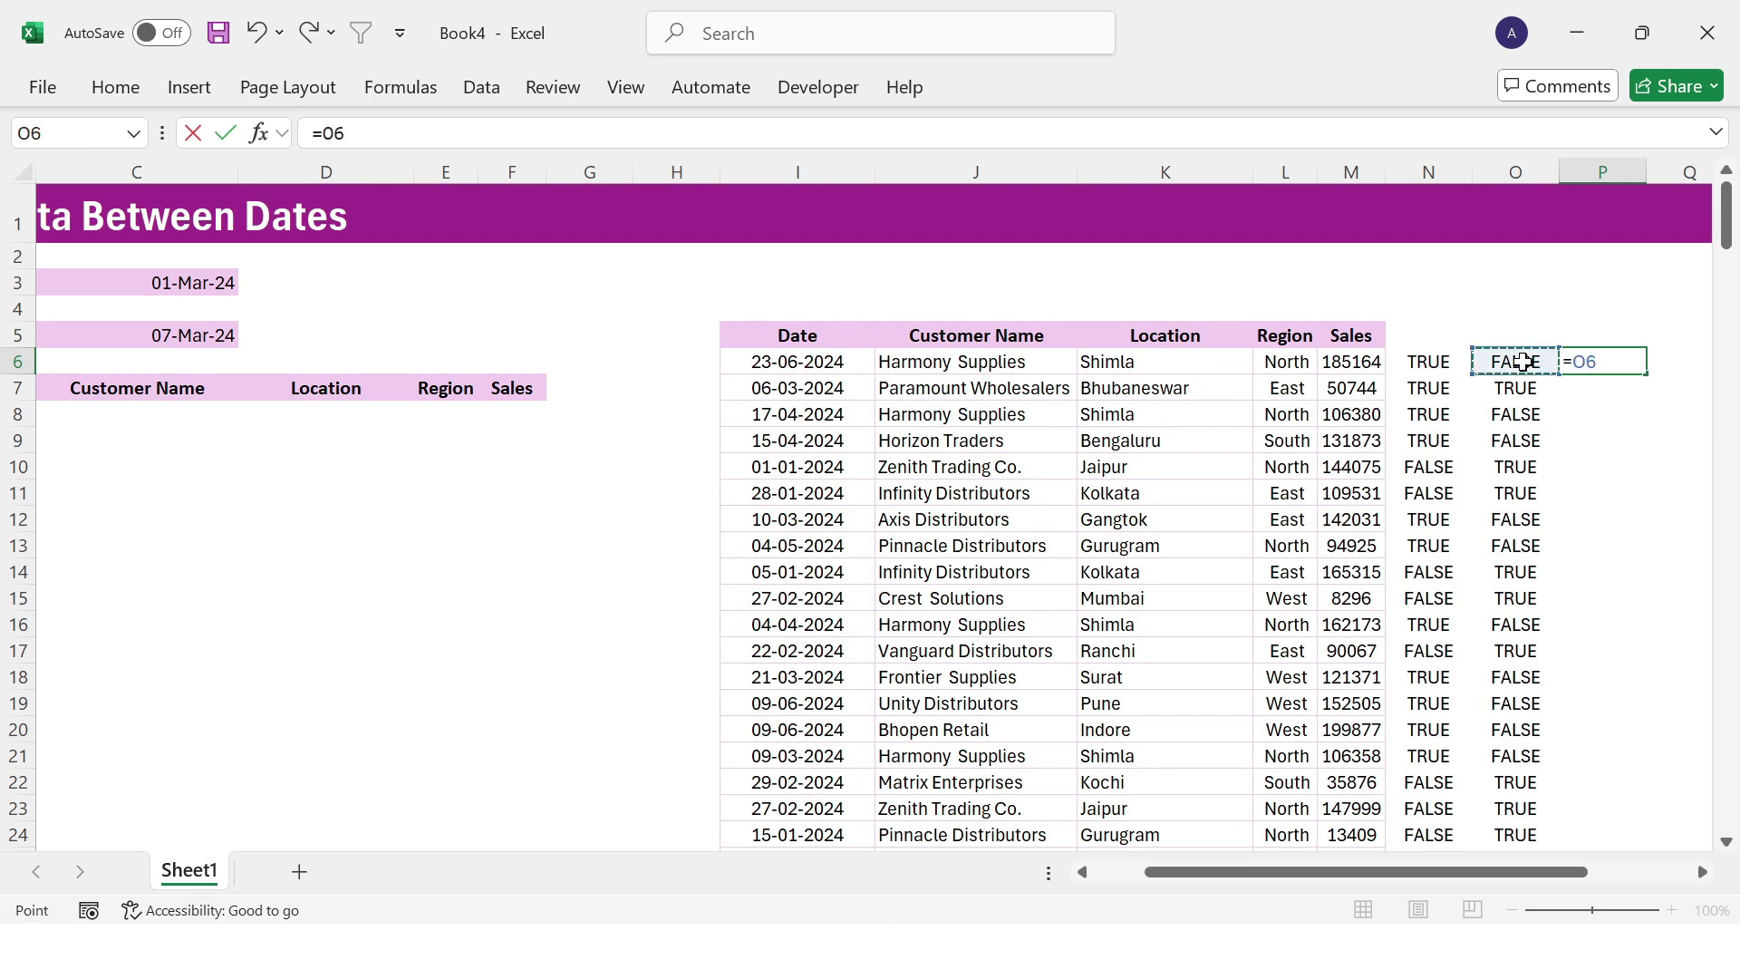
{"action": "type", "text": "*"}
{"action": "left_click", "coordinate": [1441, 362]}
{"action": "key", "text": "Return"}
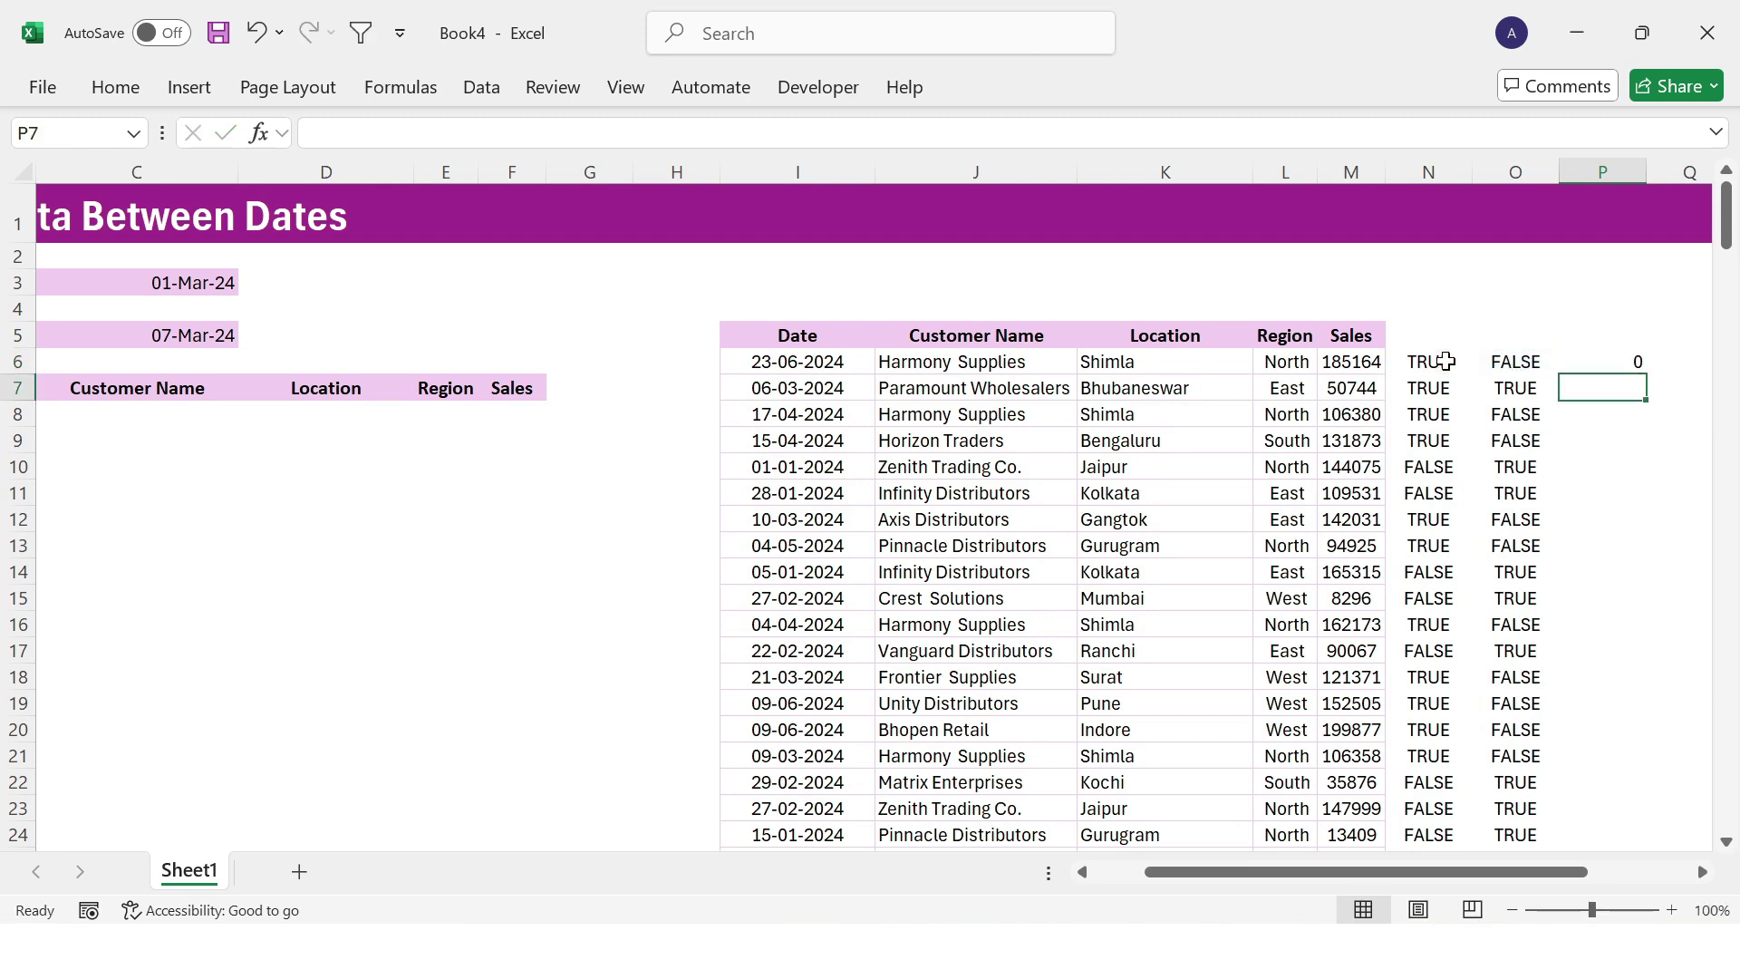
Step: Fill the P6 product formula down alongside the records and check the row 7 result against its date
{"action": "left_click", "coordinate": [1621, 362]}
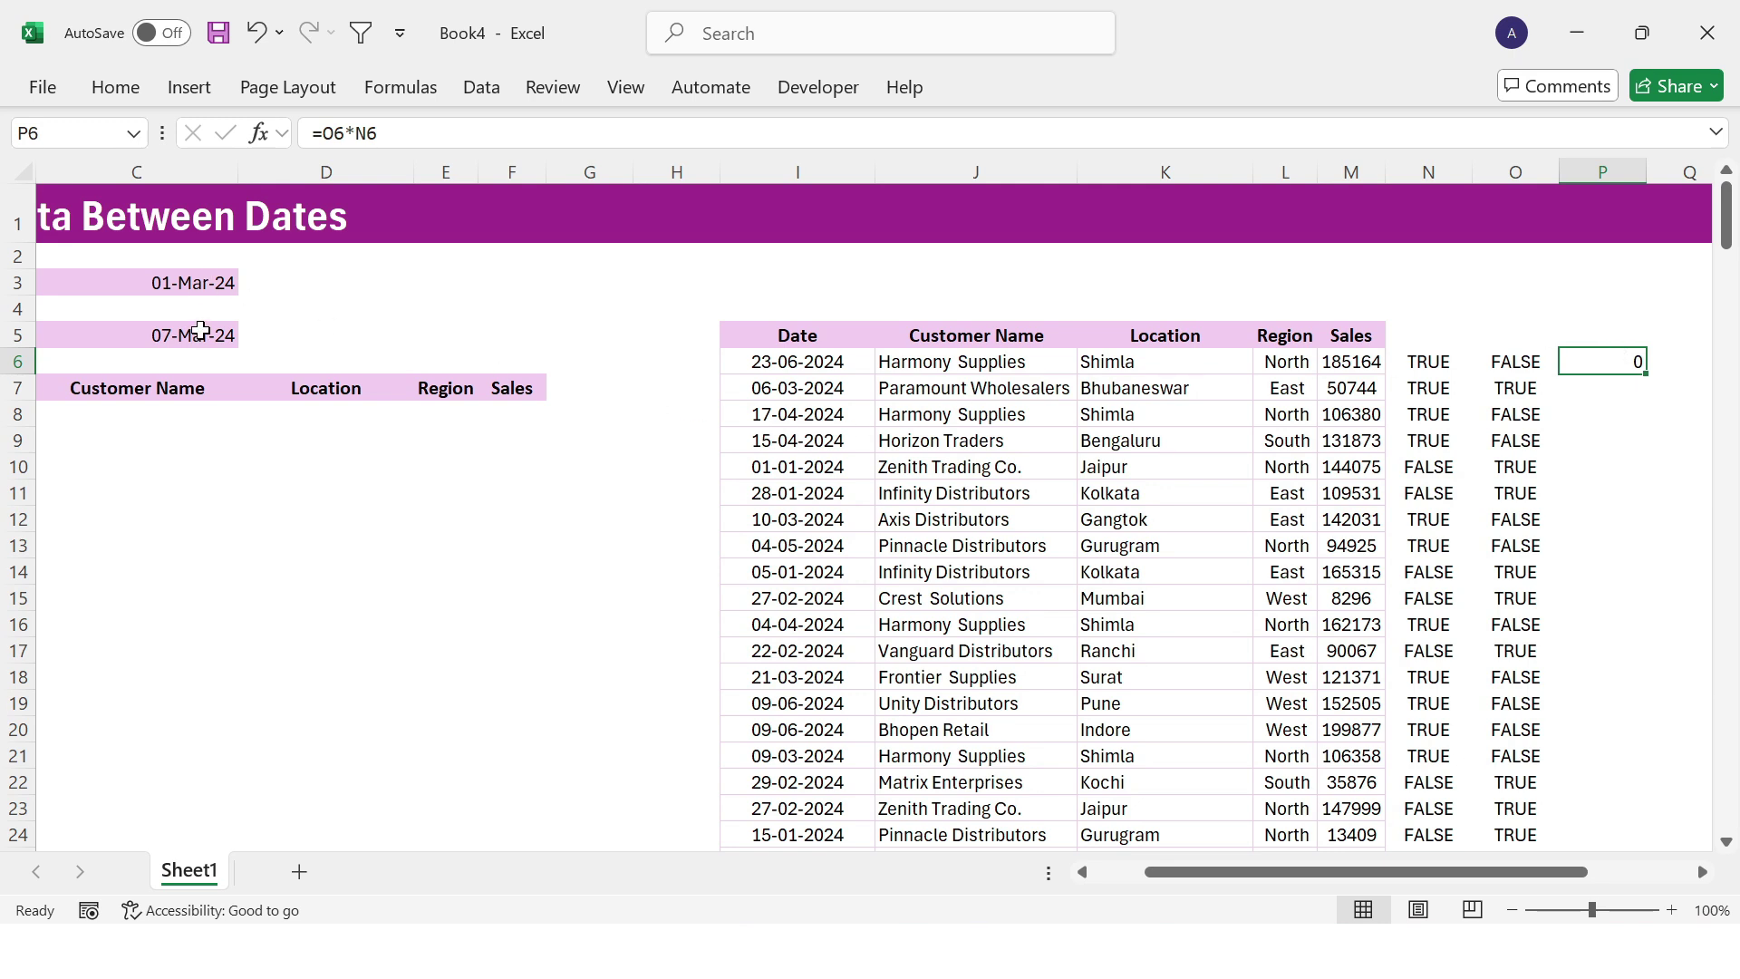
{"action": "double_click", "coordinate": [1650, 374]}
{"action": "left_click", "coordinate": [1629, 458]}
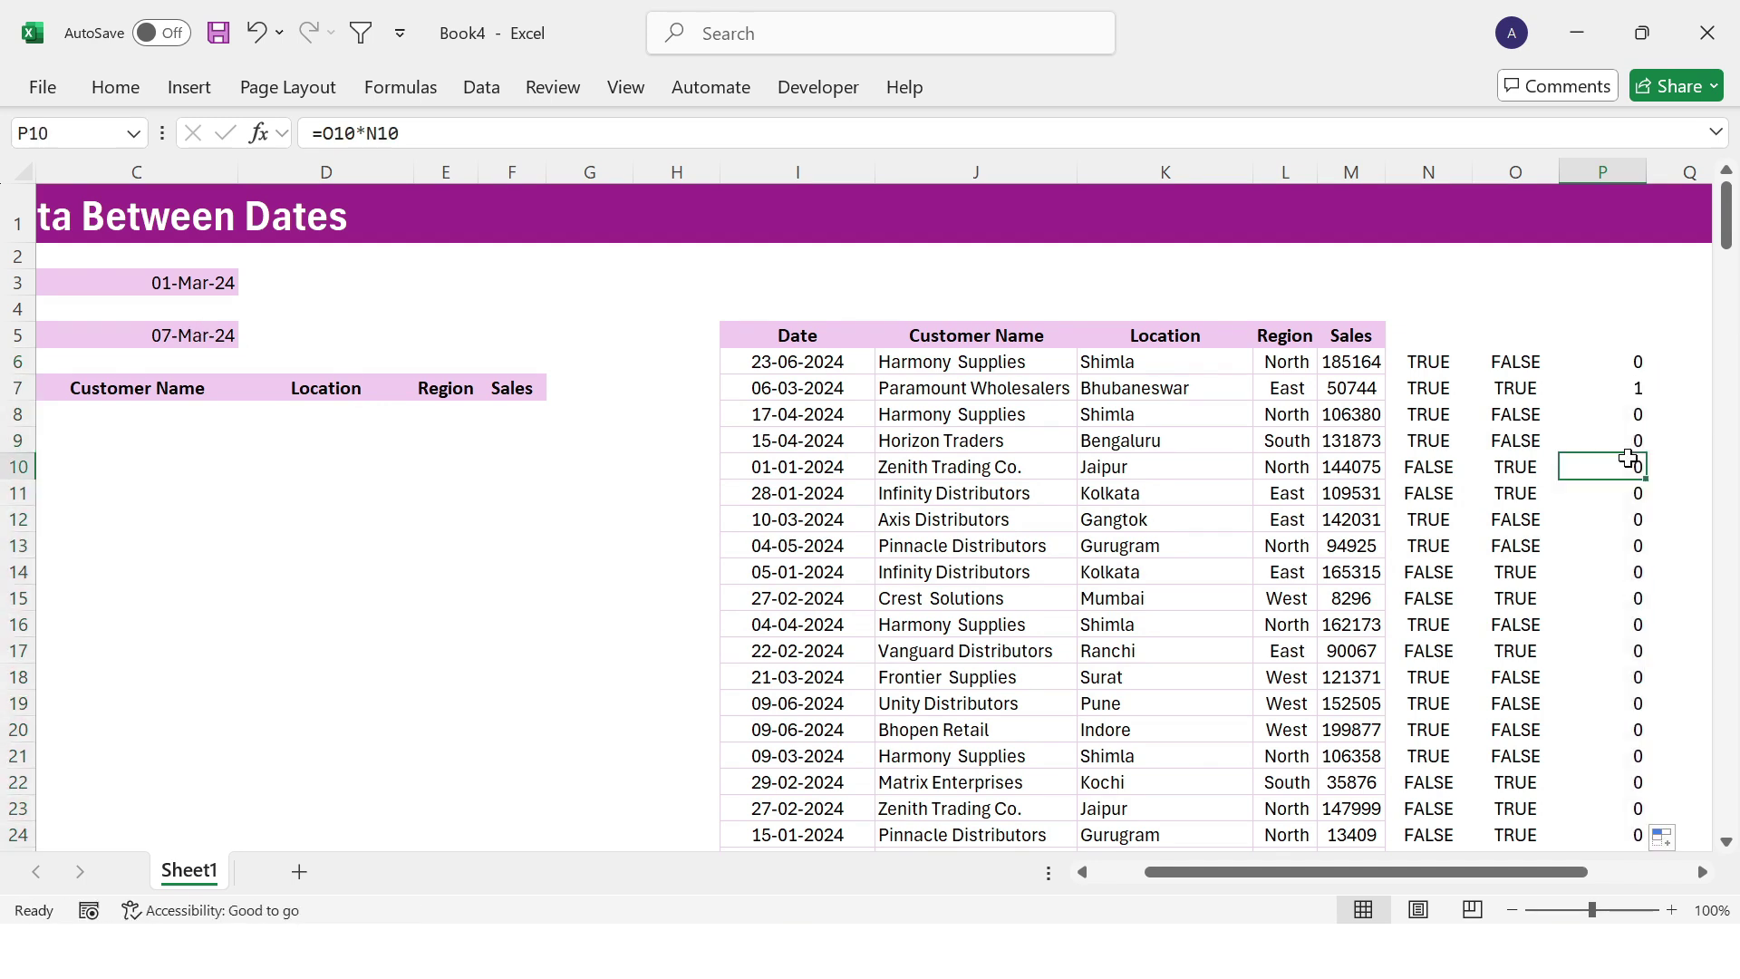
{"action": "key", "text": "ctrl+Up"}
{"action": "key", "text": "ctrl+Up"}
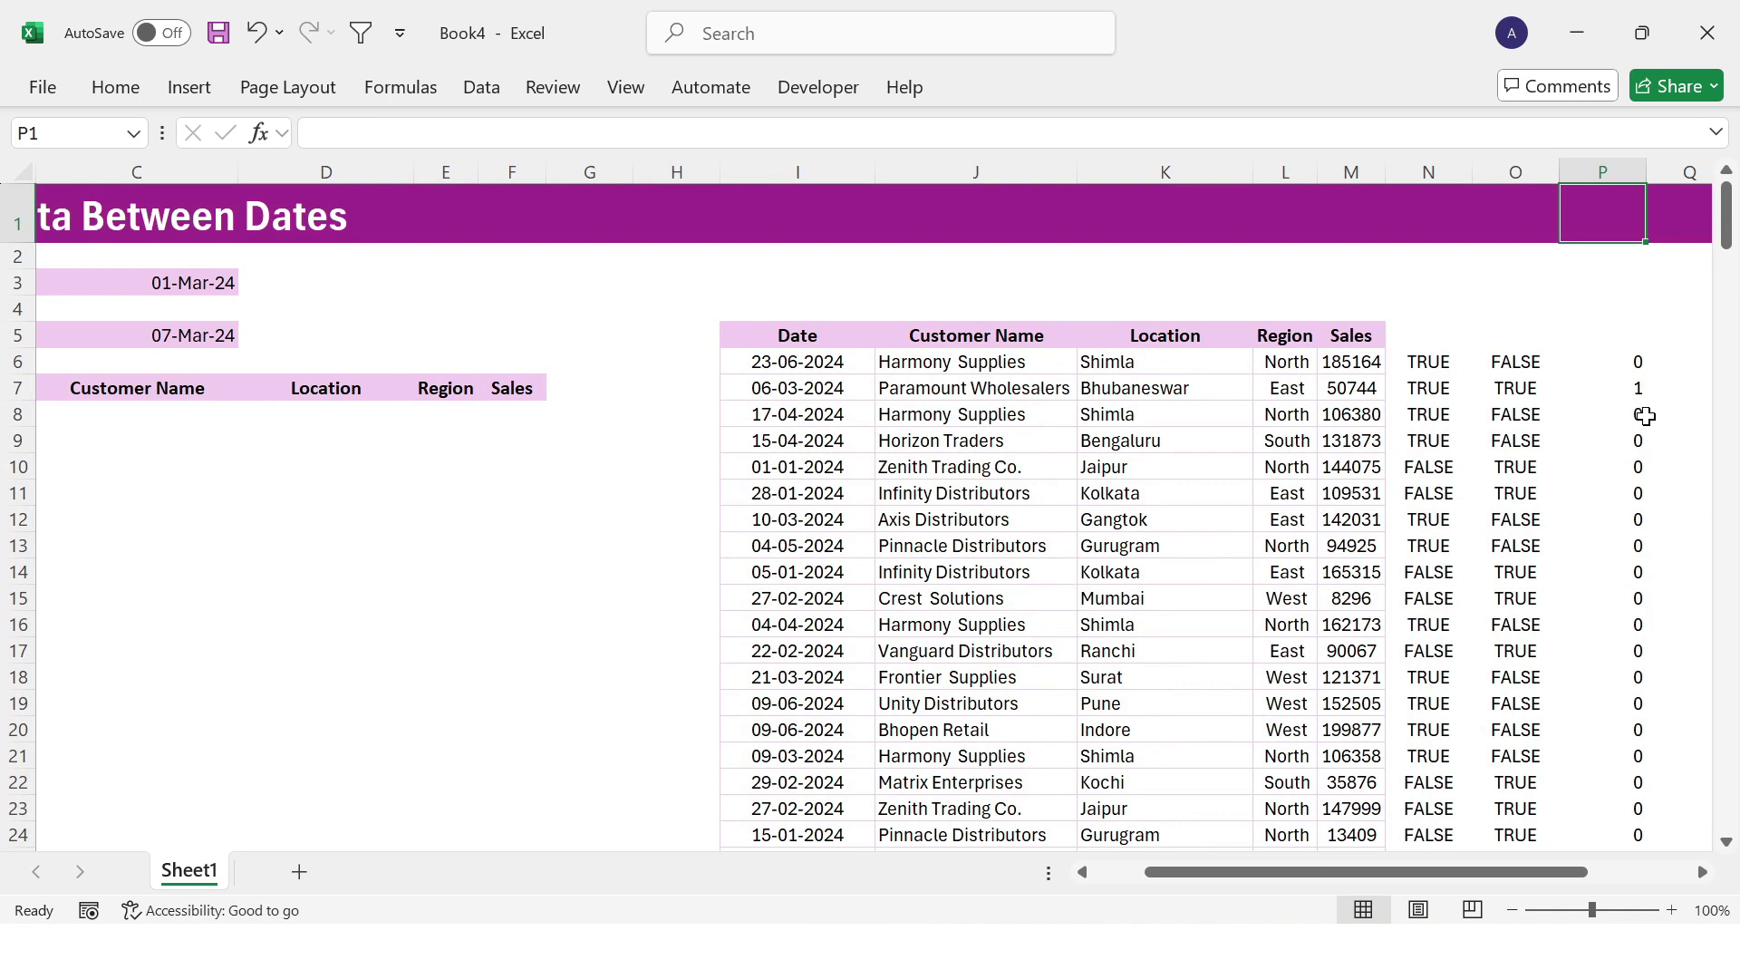
{"action": "left_click", "coordinate": [1639, 388]}
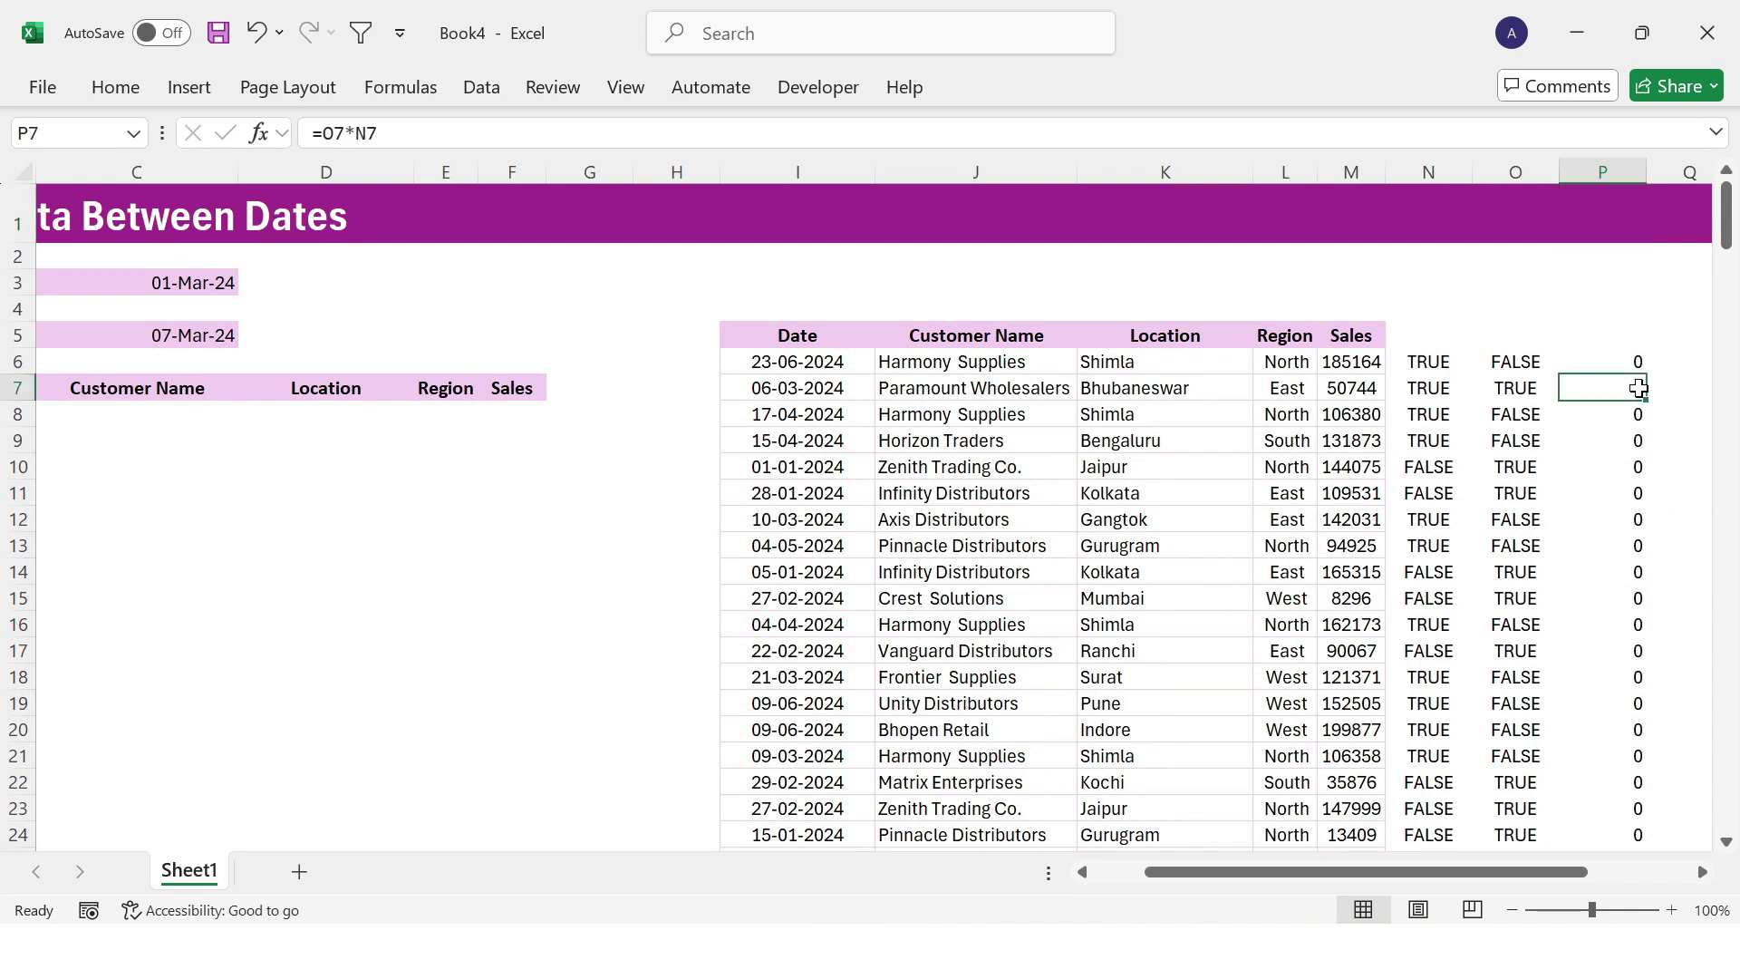
{"action": "left_click", "coordinate": [844, 390]}
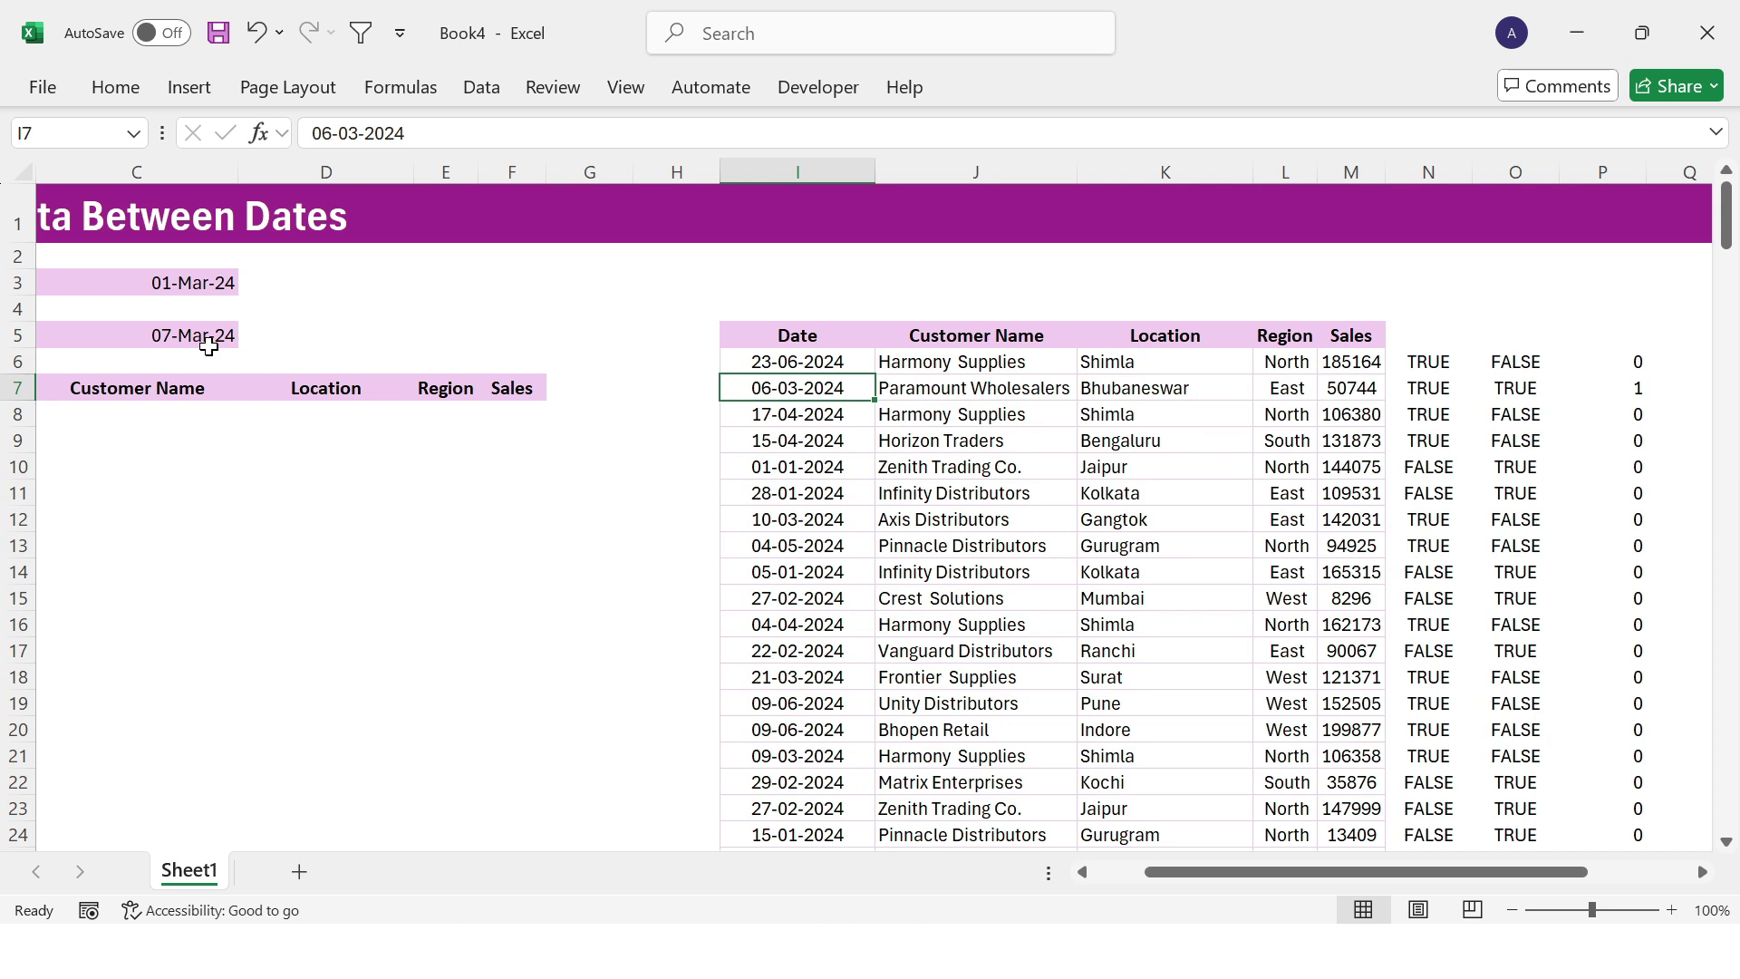
Step: Start a FILTER formula in B8 with the sales records I6:M229 as its array
{"action": "left_click", "coordinate": [200, 417]}
{"action": "key", "text": "Home"}
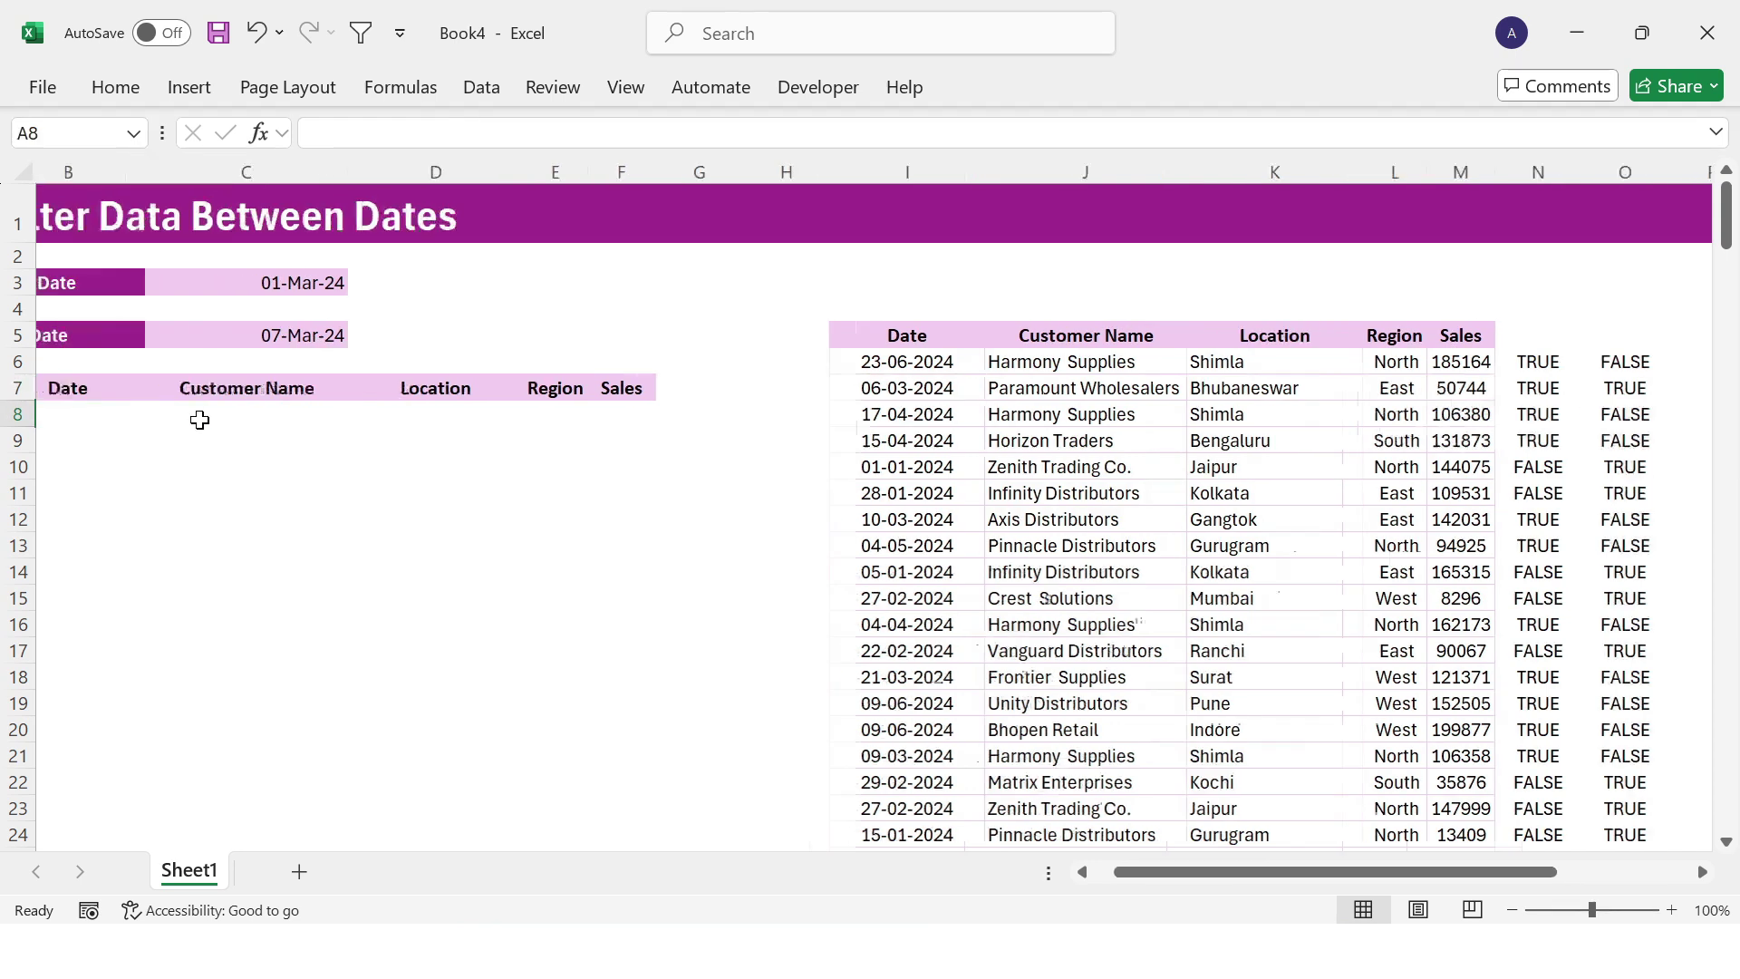
{"action": "left_click", "coordinate": [199, 418]}
{"action": "type", "text": "=fi"}
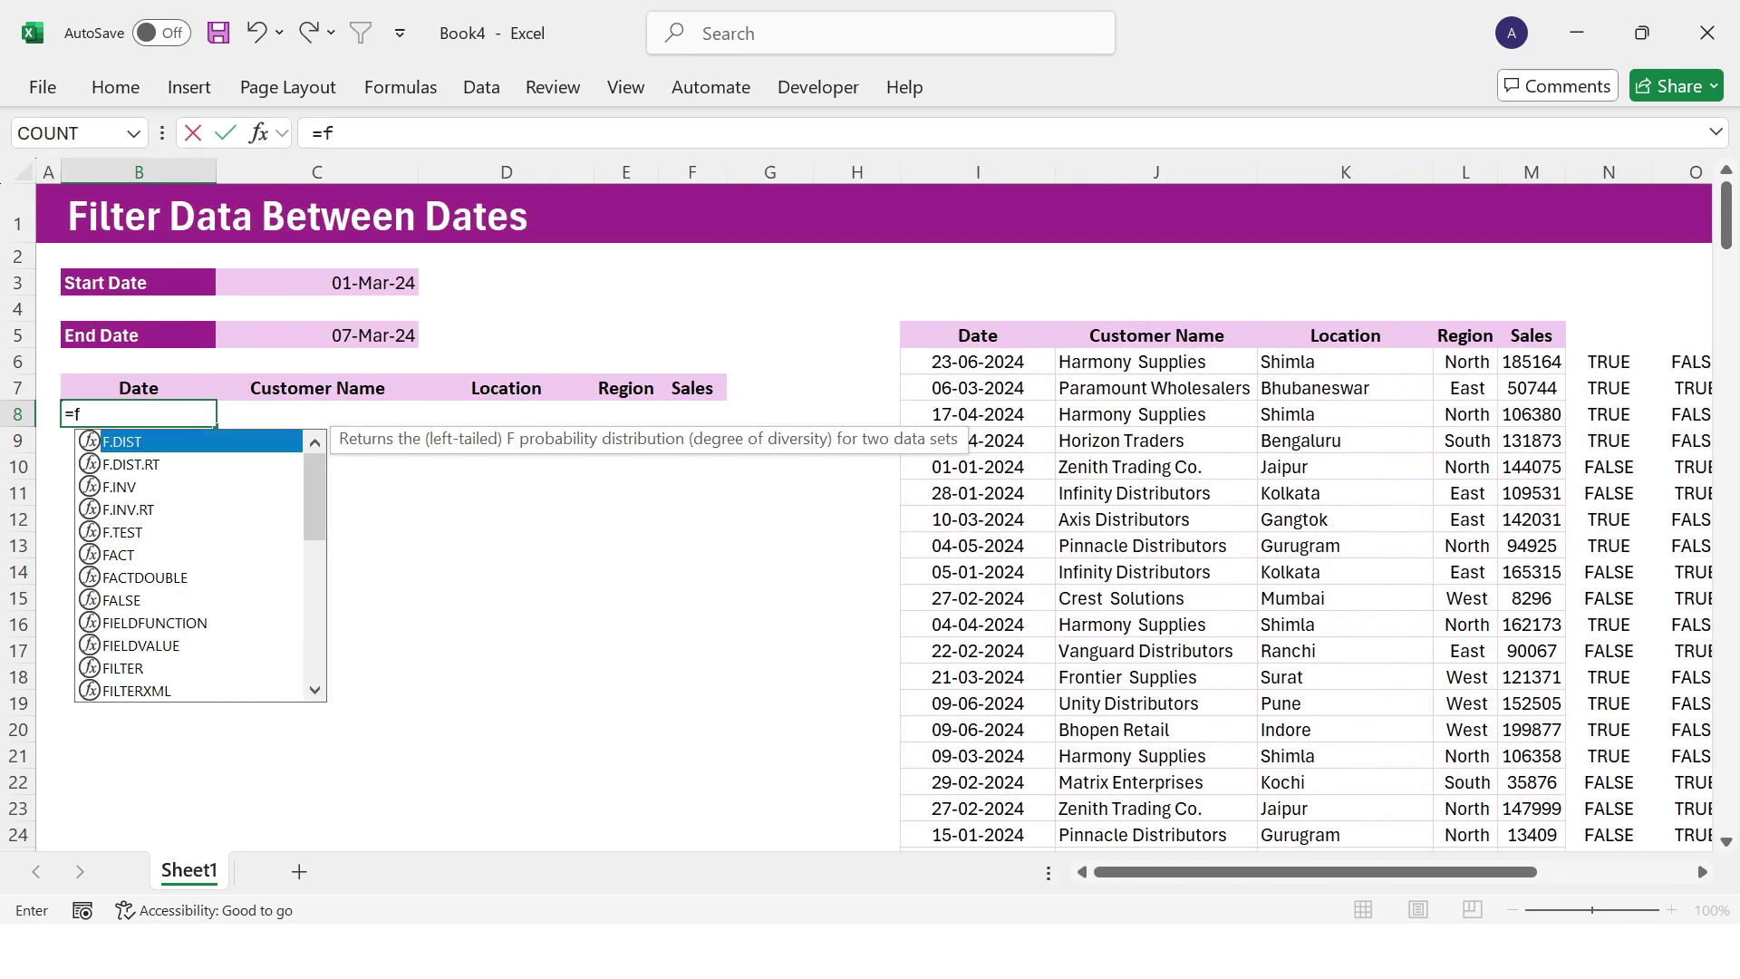
{"action": "double_click", "coordinate": [131, 487]}
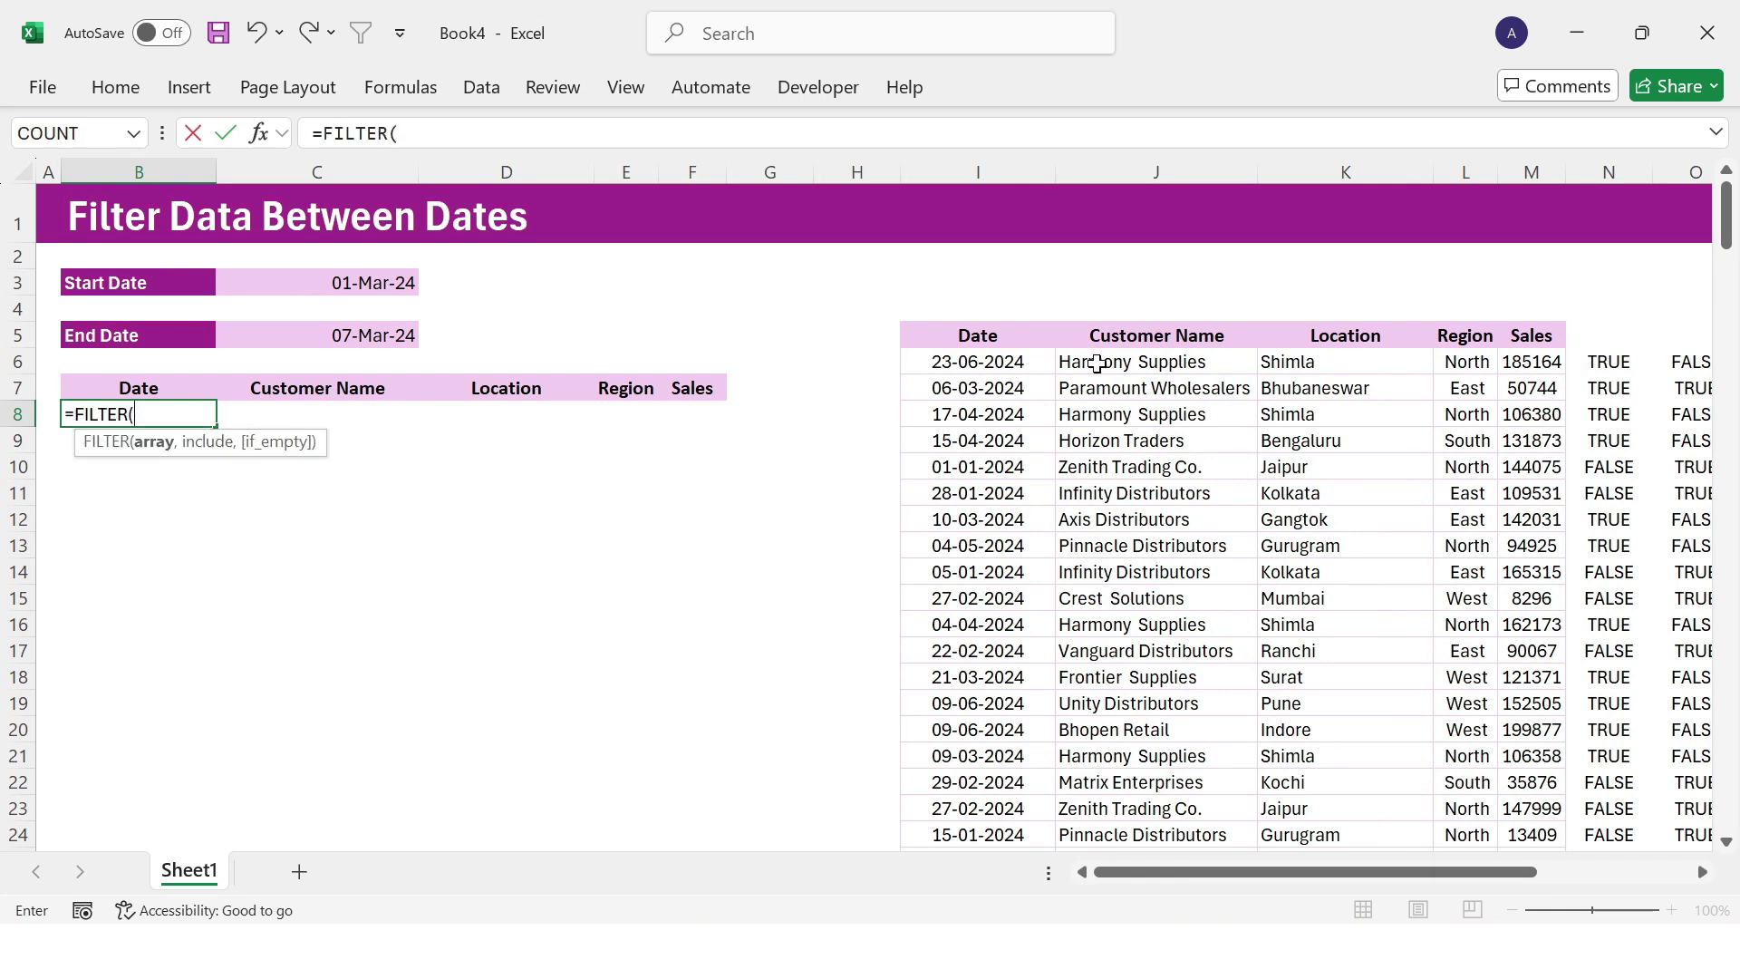
{"action": "left_click", "coordinate": [981, 370]}
{"action": "key", "text": "ctrl+shift+Right"}
{"action": "key", "text": "shift+Left"}
{"action": "key", "text": "shift+Left"}
{"action": "key", "text": "shift+Left"}
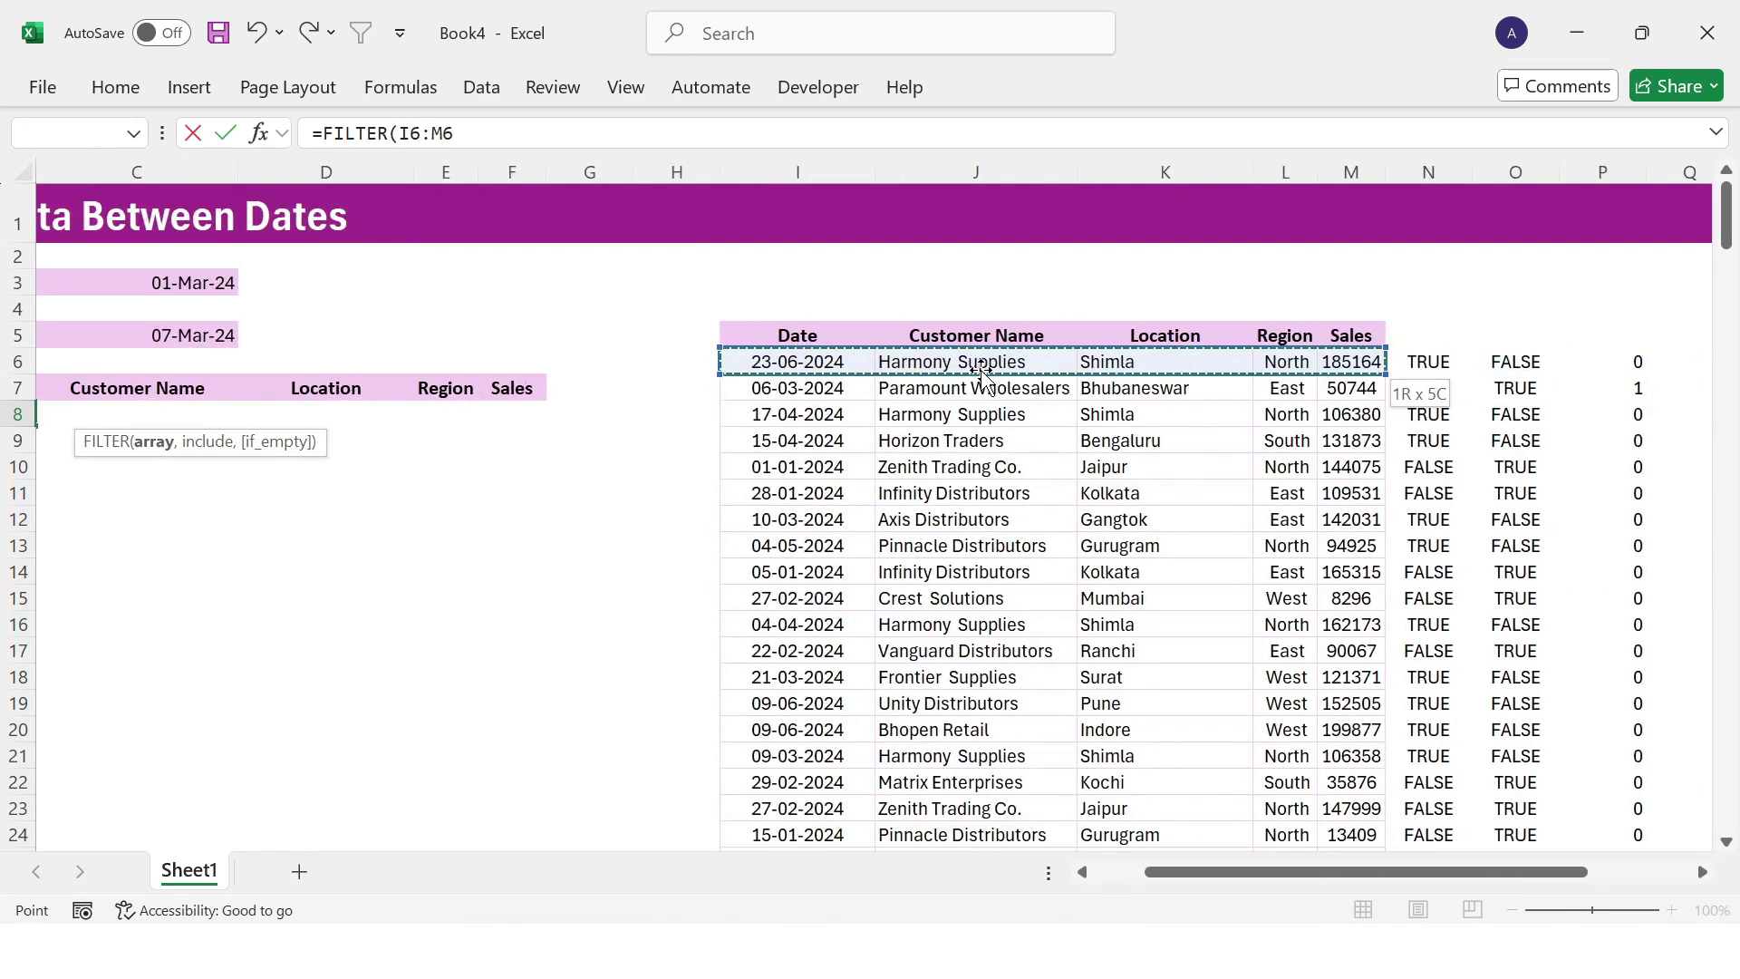
{"action": "key", "text": "ctrl+shift+Down"}
{"action": "left_click_drag", "start_coordinate": [1250, 874], "coordinate": [1133, 883]}
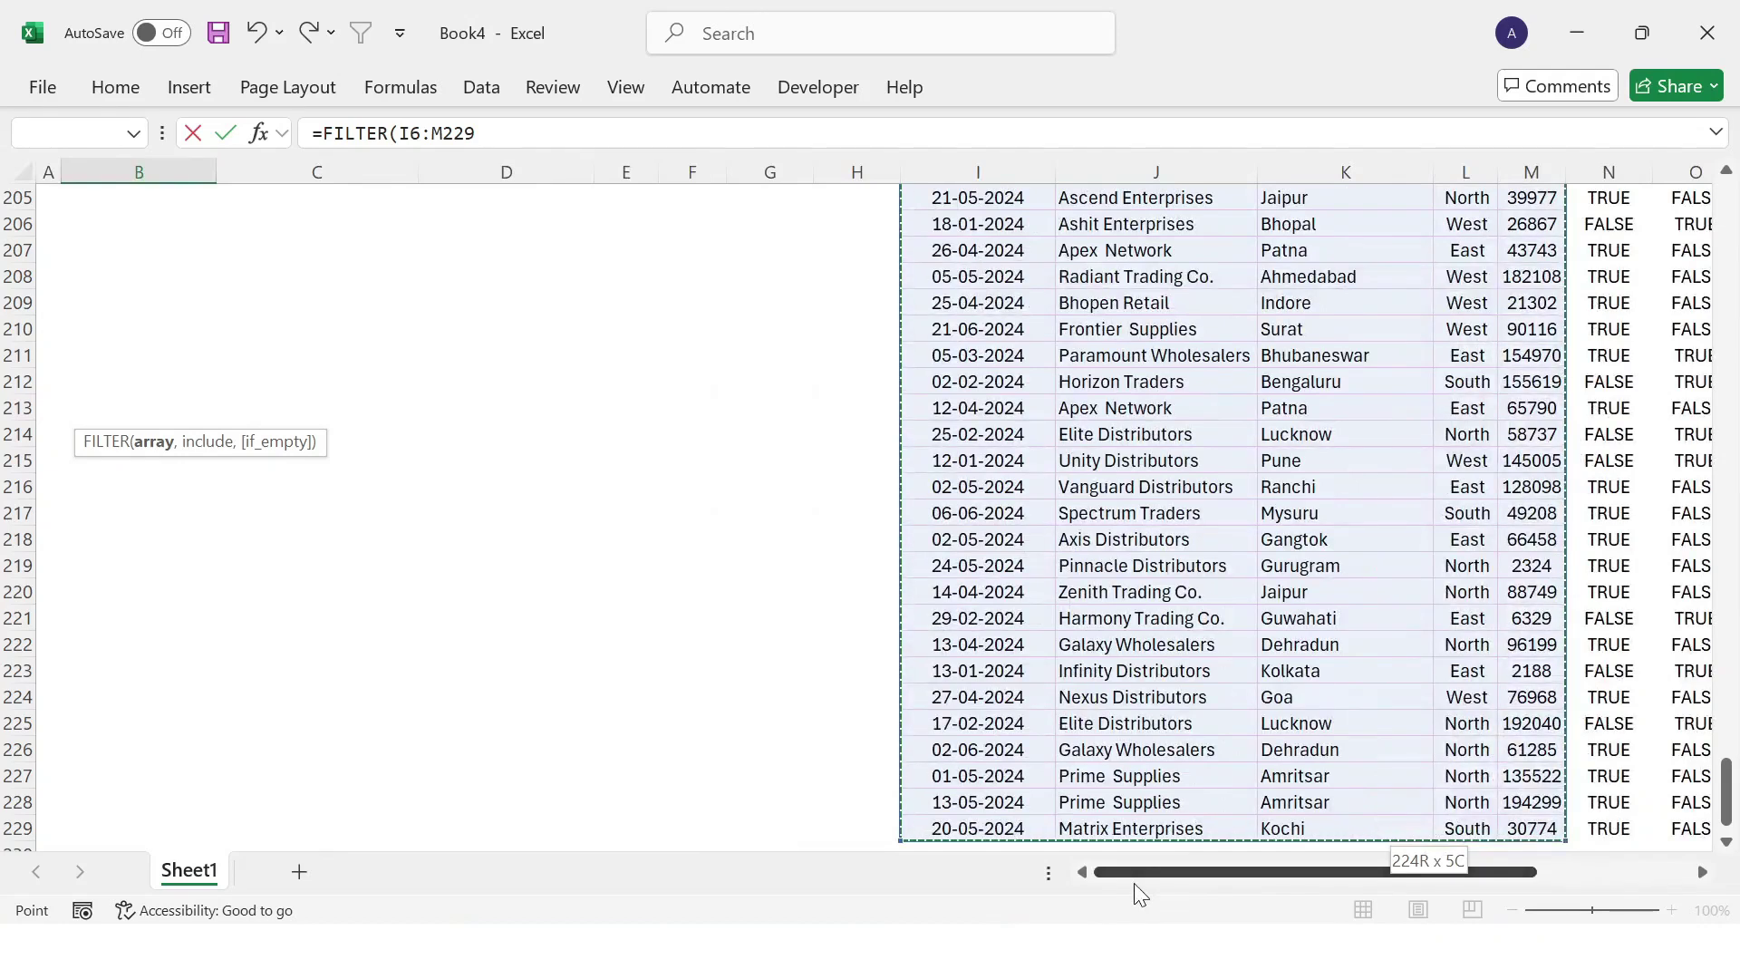
{"action": "scroll", "coordinate": [1134, 882], "scroll_direction": "up", "scroll_amount": 20}
{"action": "type", "text": ","}
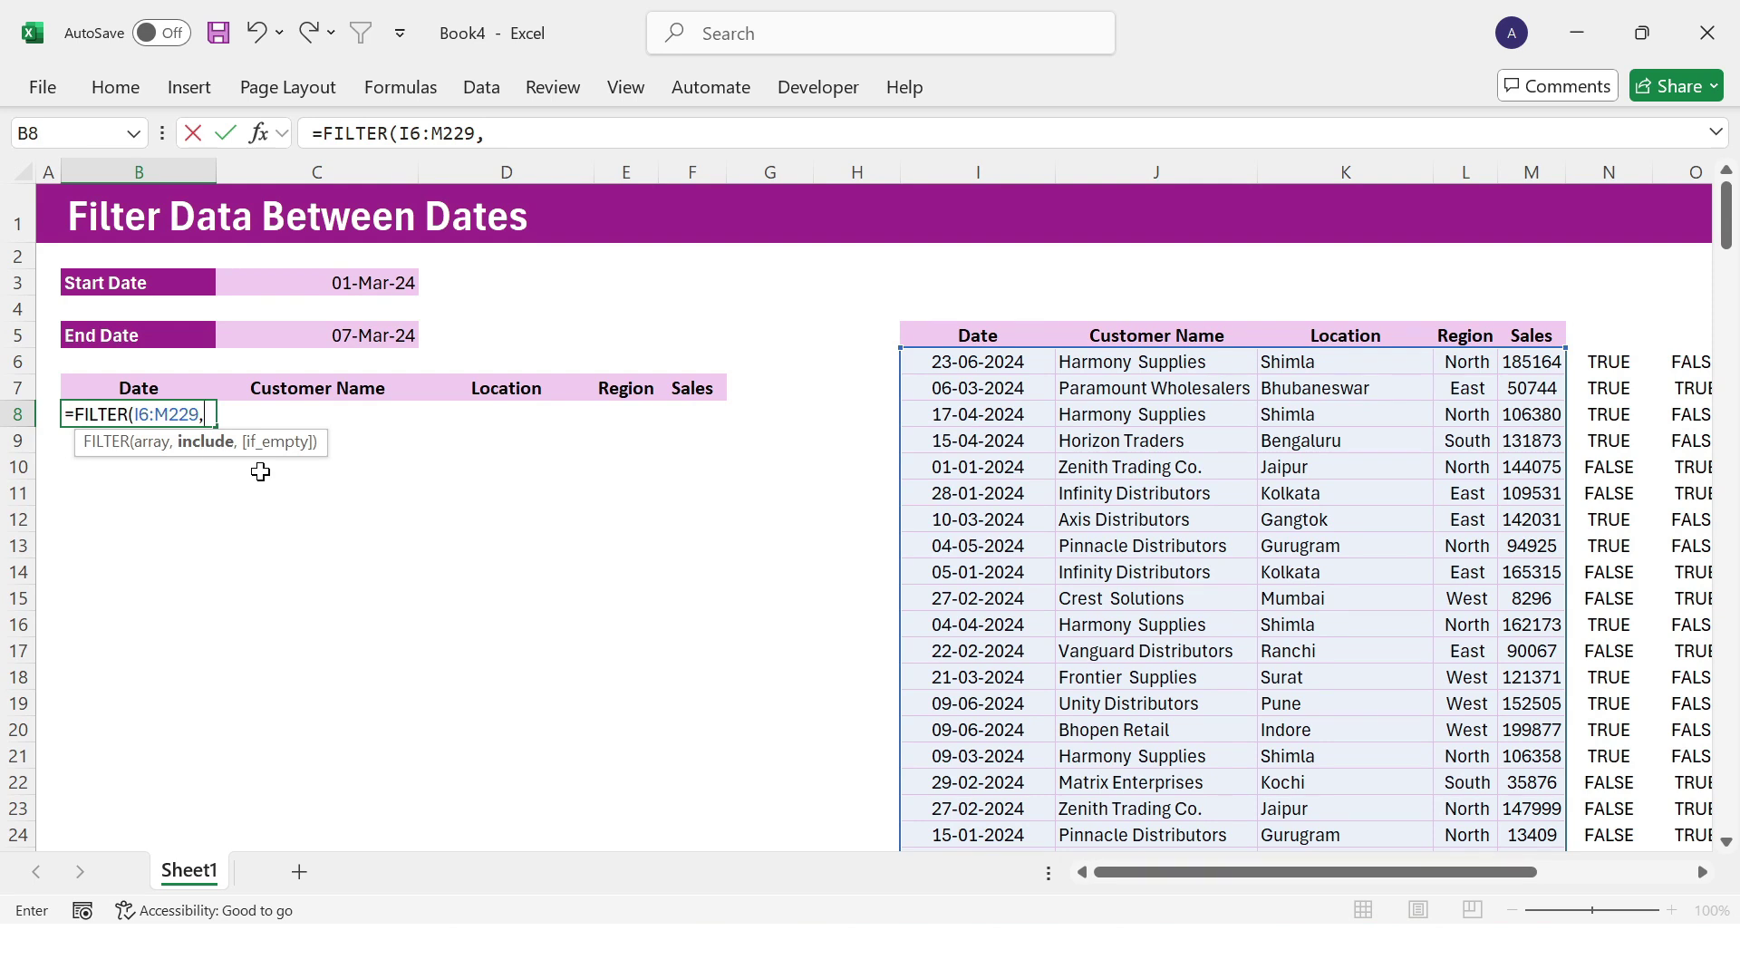
Step: Add the start date condition (I6:I229>=C3) as the FILTER formula's include argument
{"action": "type", "text": "("}
{"action": "left_click", "coordinate": [949, 357]}
{"action": "key", "text": "ctrl+shift+Down"}
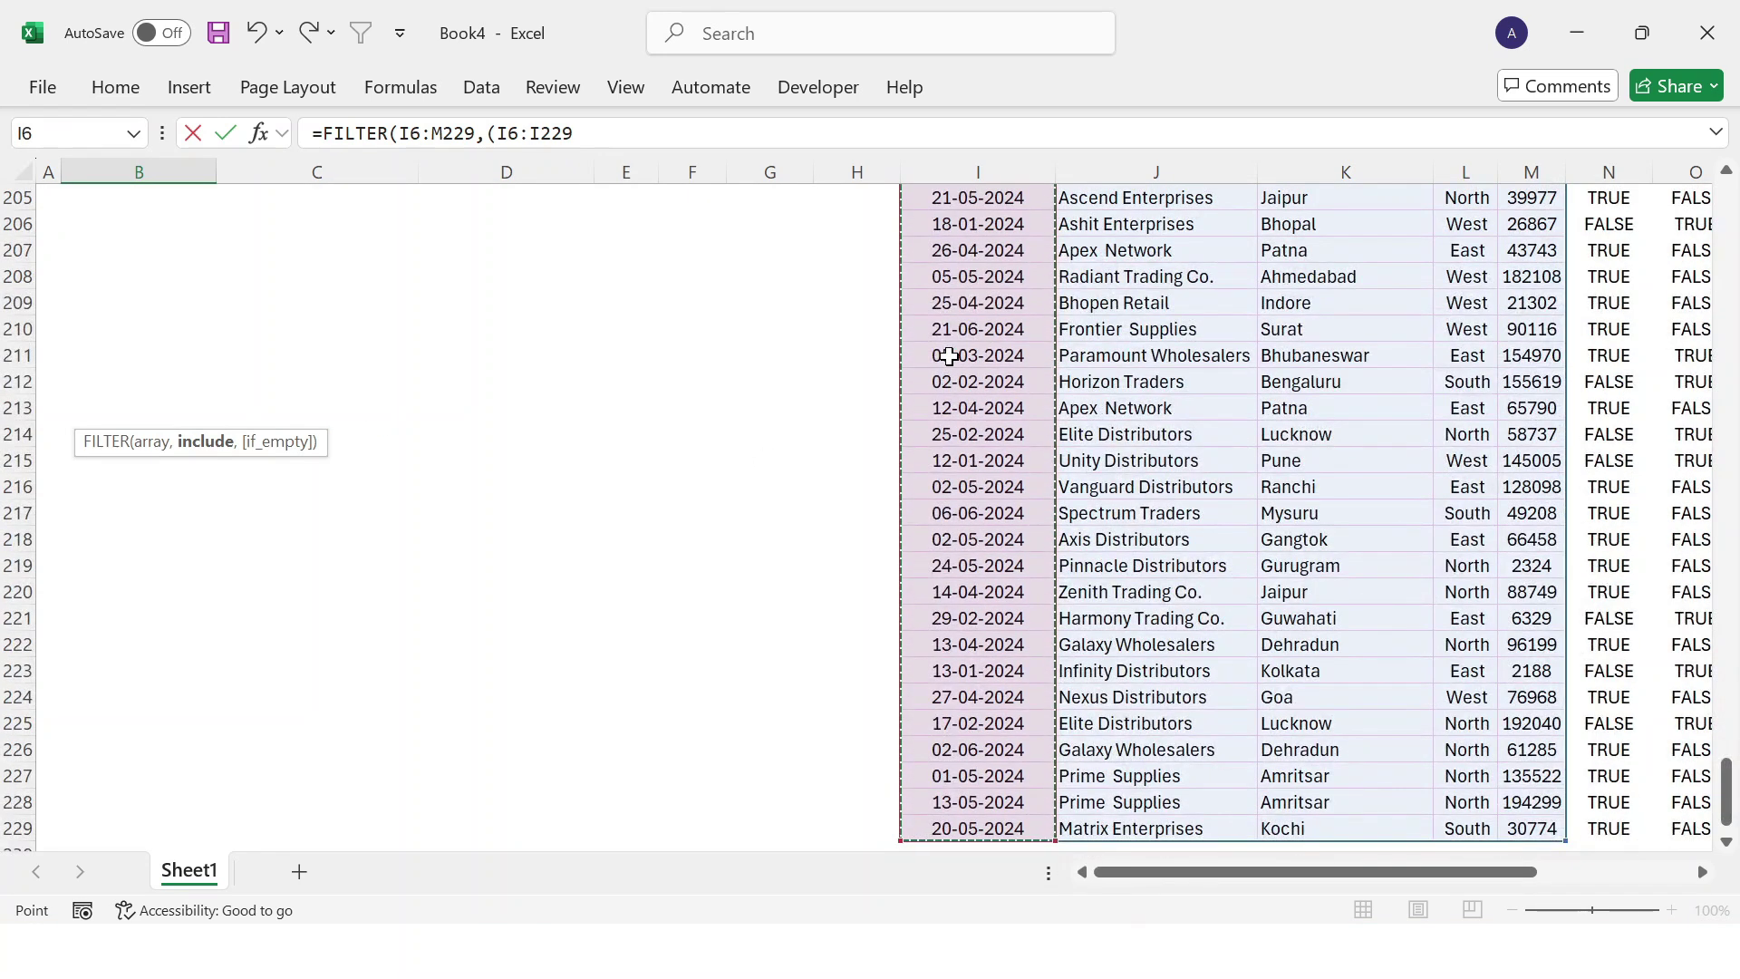
{"action": "key", "text": "ctrl+BackSpace"}
{"action": "type", "text": ">="}
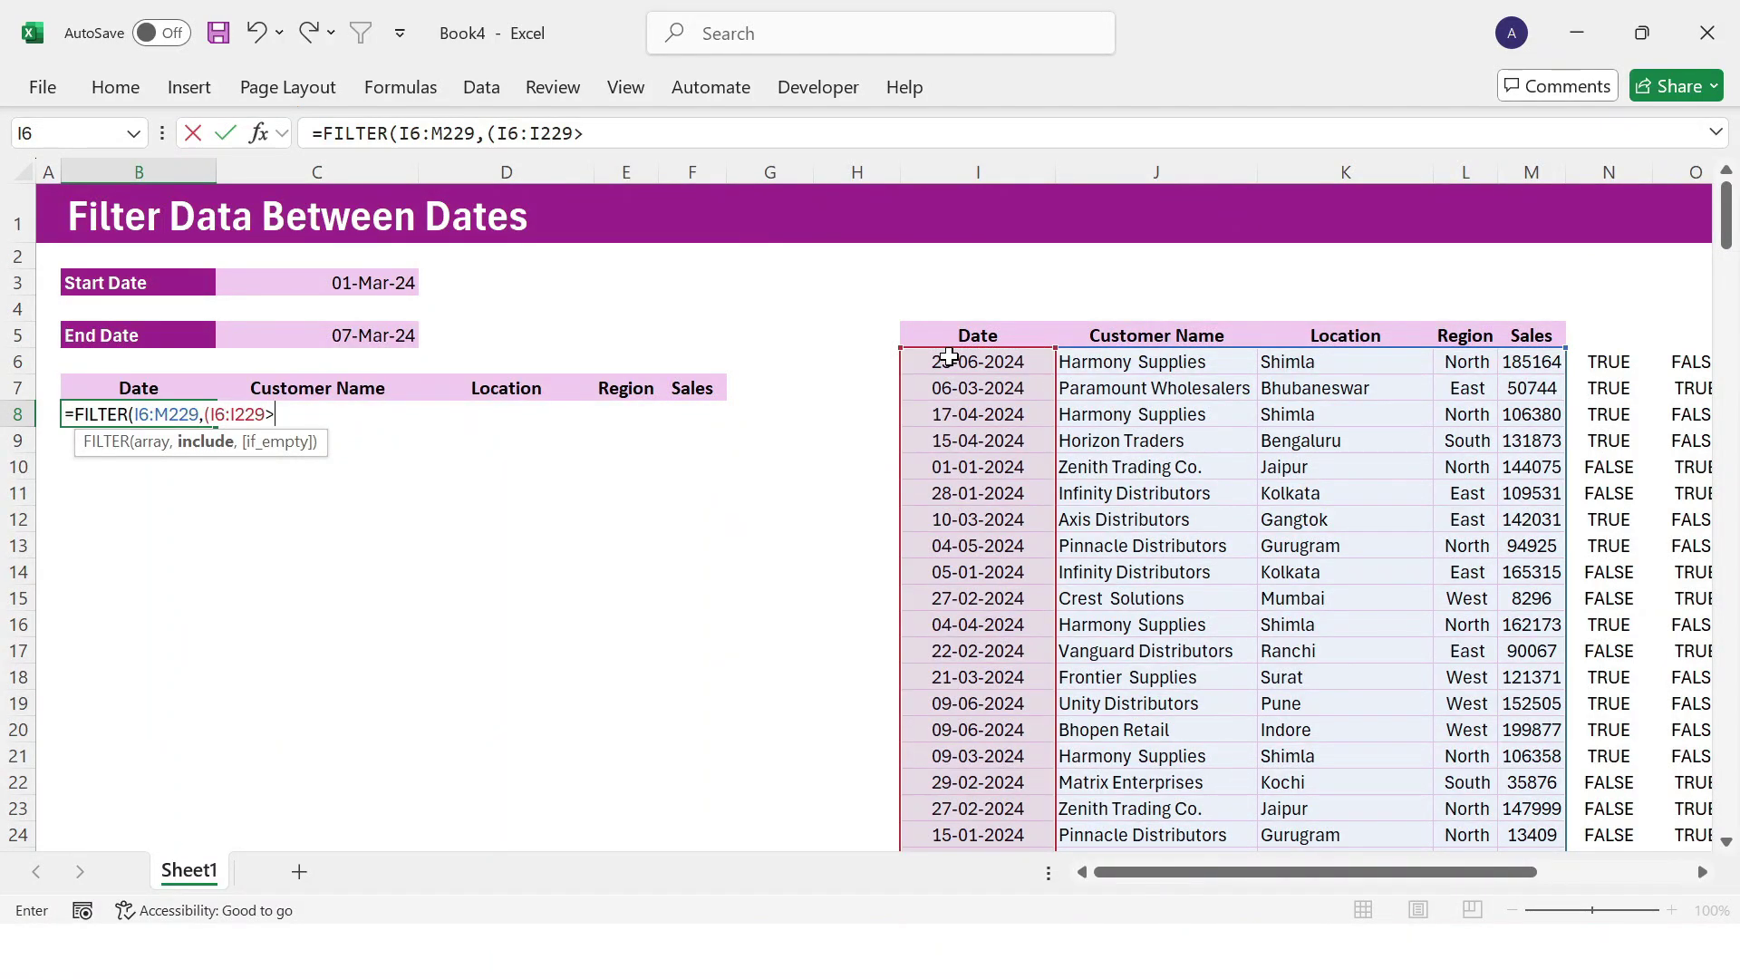
{"action": "left_click", "coordinate": [385, 282]}
{"action": "type", "text": ")"}
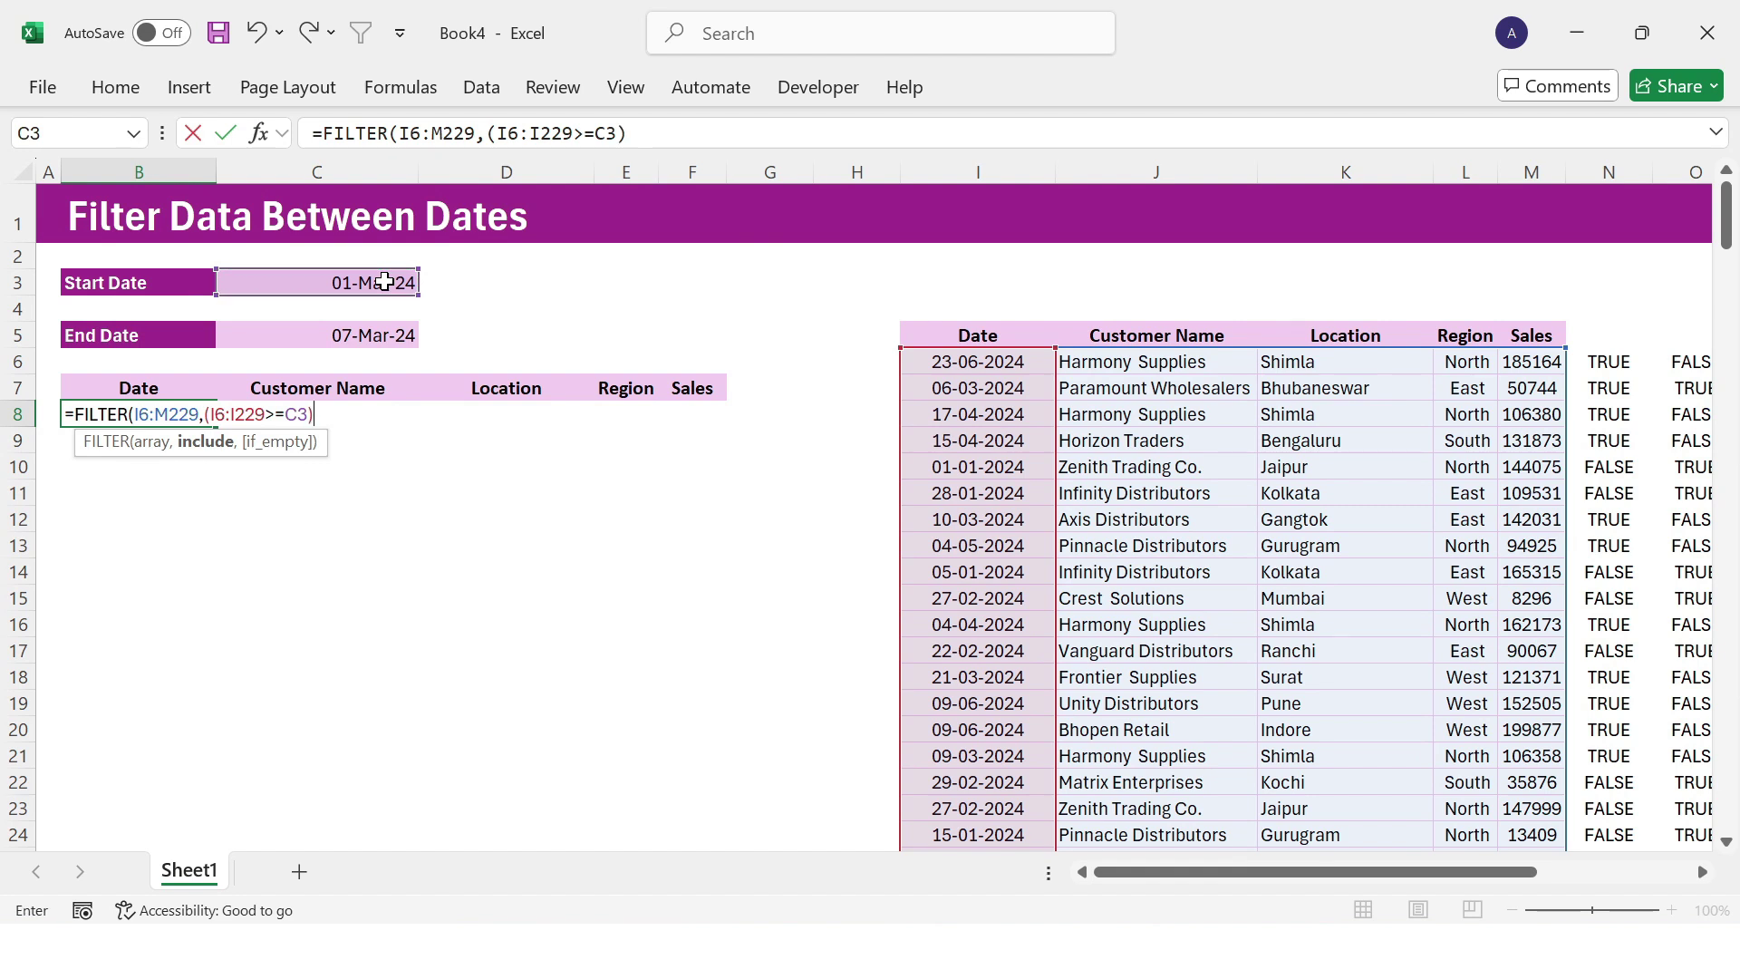
Step: Multiply the include argument by the end date condition (I6:I229<=C5)
{"action": "type", "text": "*("}
{"action": "left_click", "coordinate": [991, 367]}
{"action": "key", "text": "ctrl+shift+Down"}
{"action": "key", "text": "ctrl+BackSpace"}
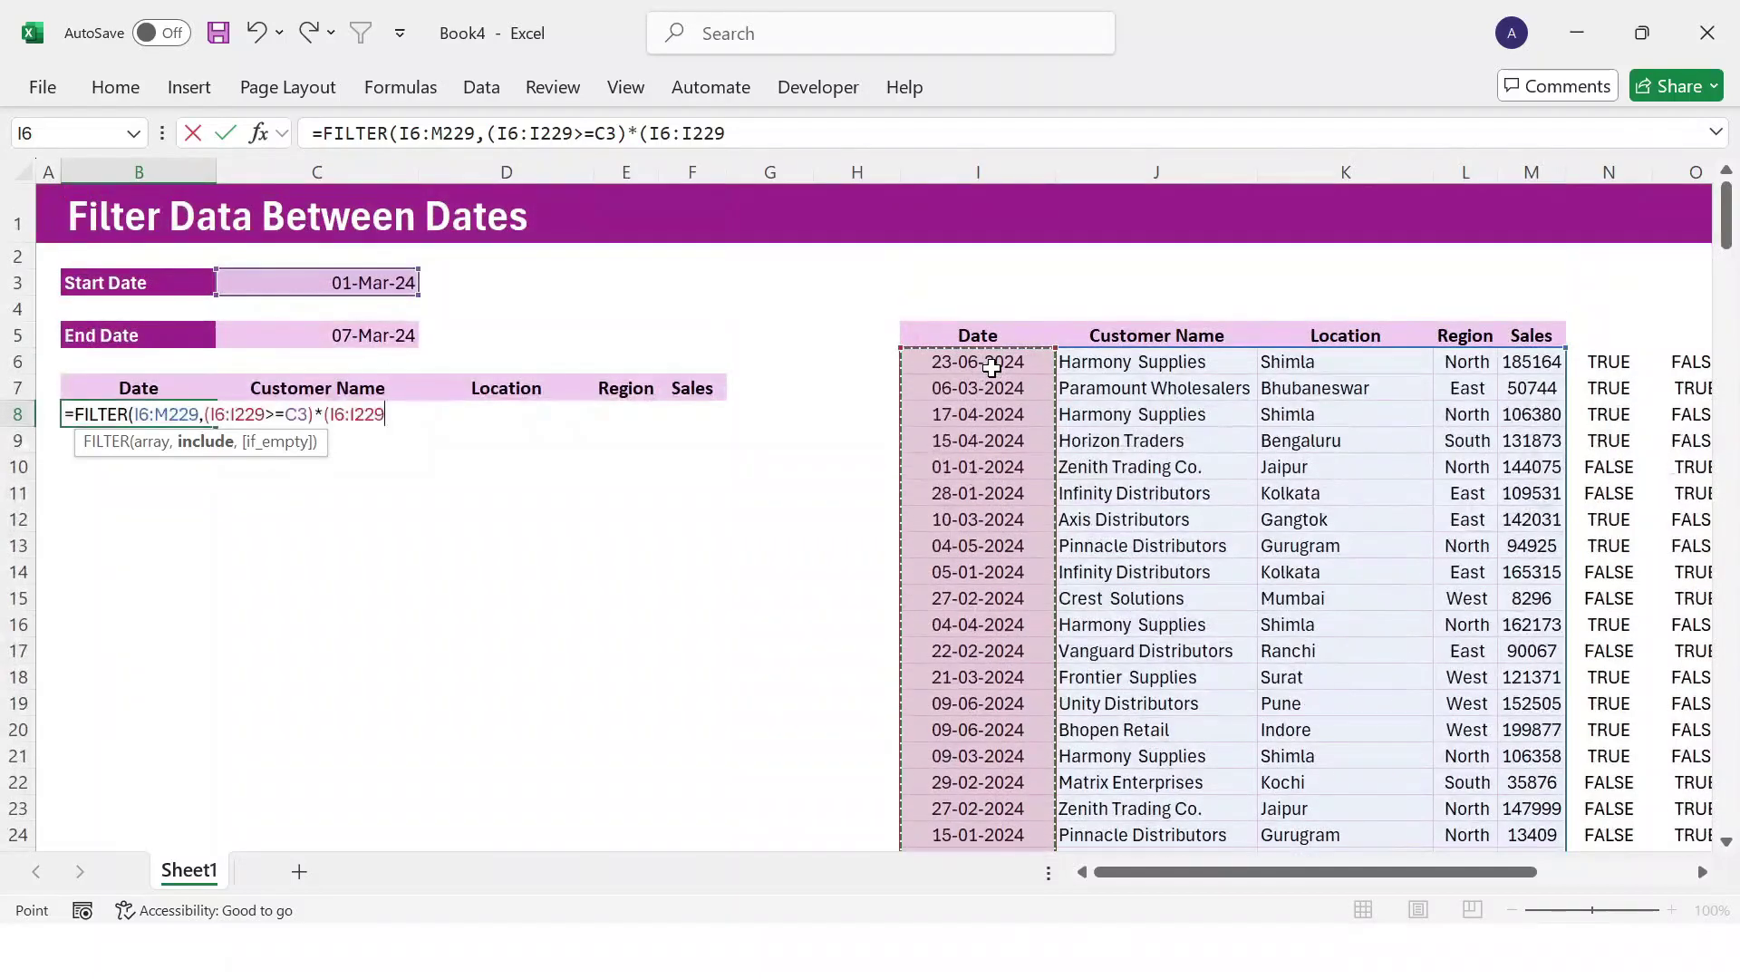
{"action": "type", "text": "<="}
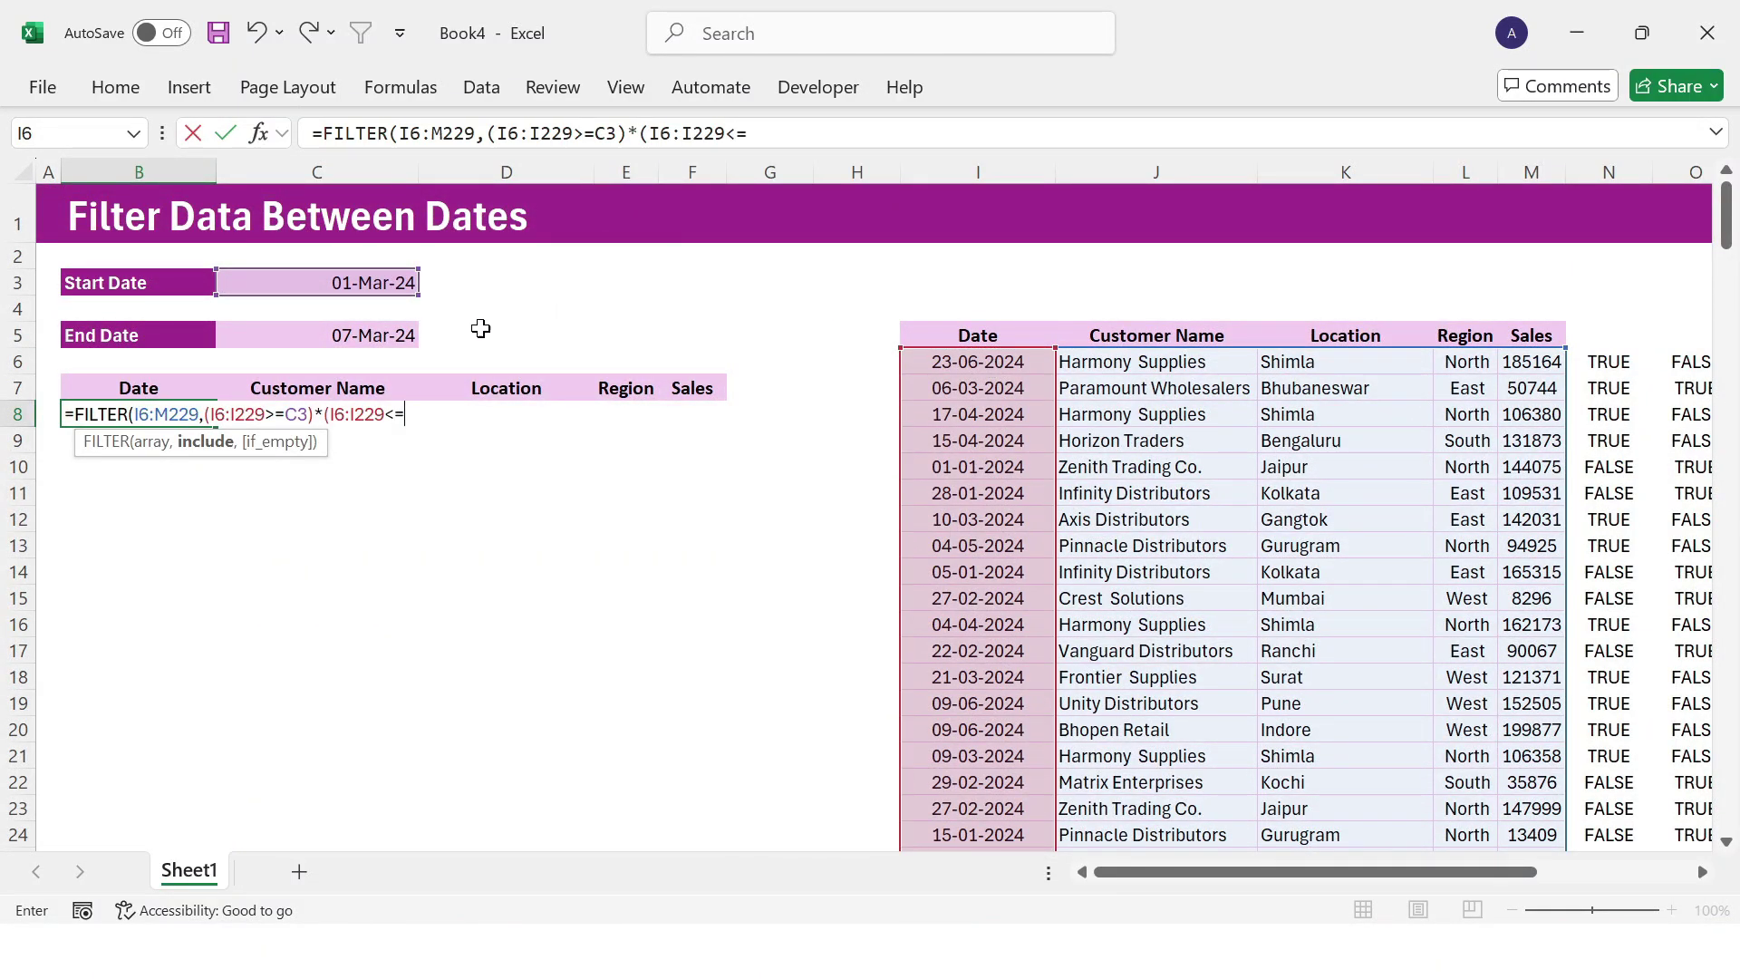
{"action": "left_click", "coordinate": [397, 336]}
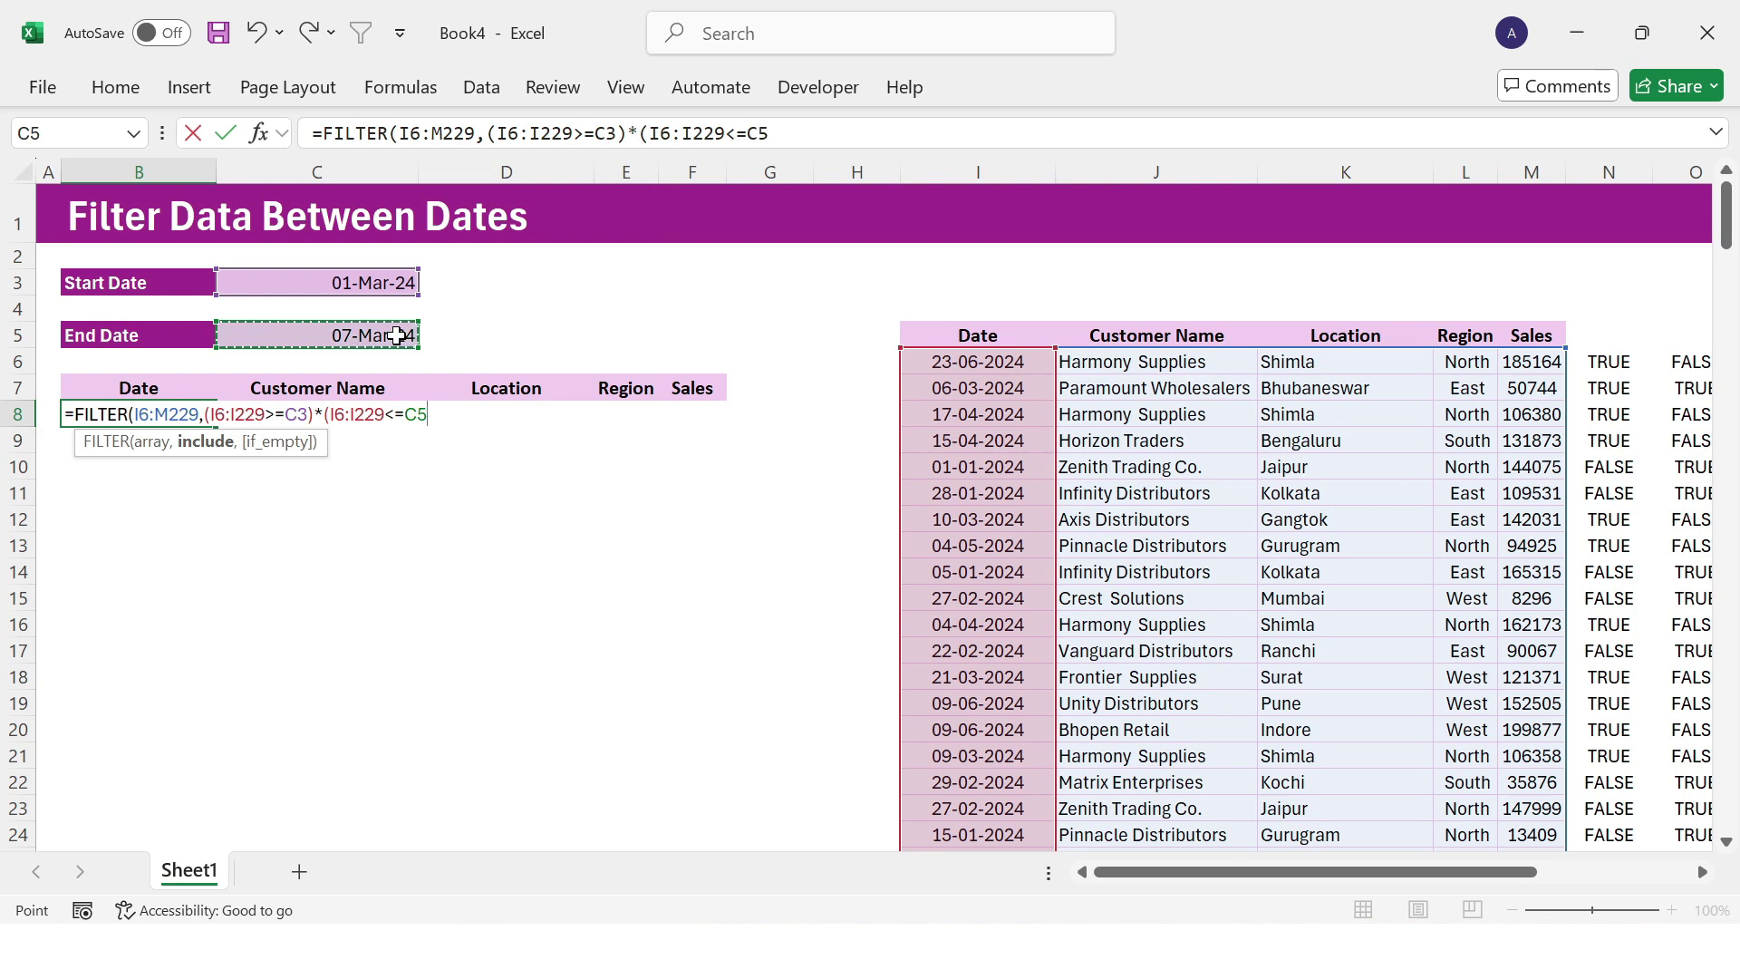
{"action": "type", "text": ")"}
Step: Add " No Record Found" as the FILTER formula's if-empty text and enter the completed formula in B8
{"action": "type", "text": ","}
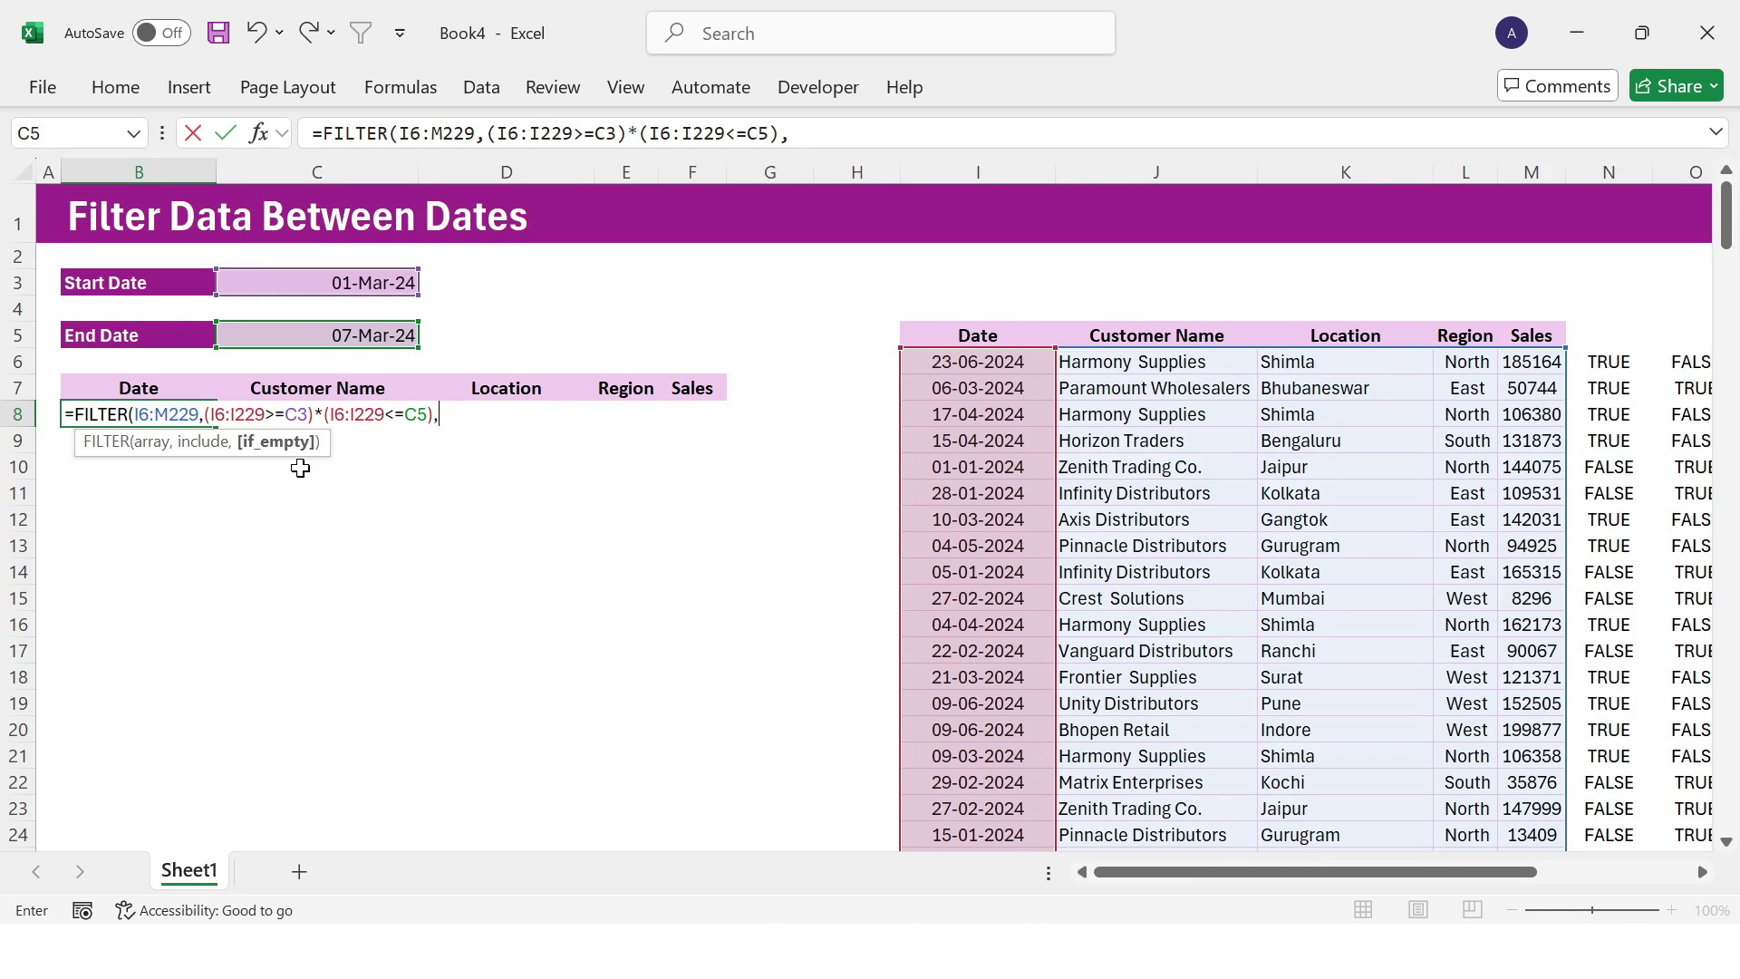
{"action": "type", "text": "\" No Record Found\")"}
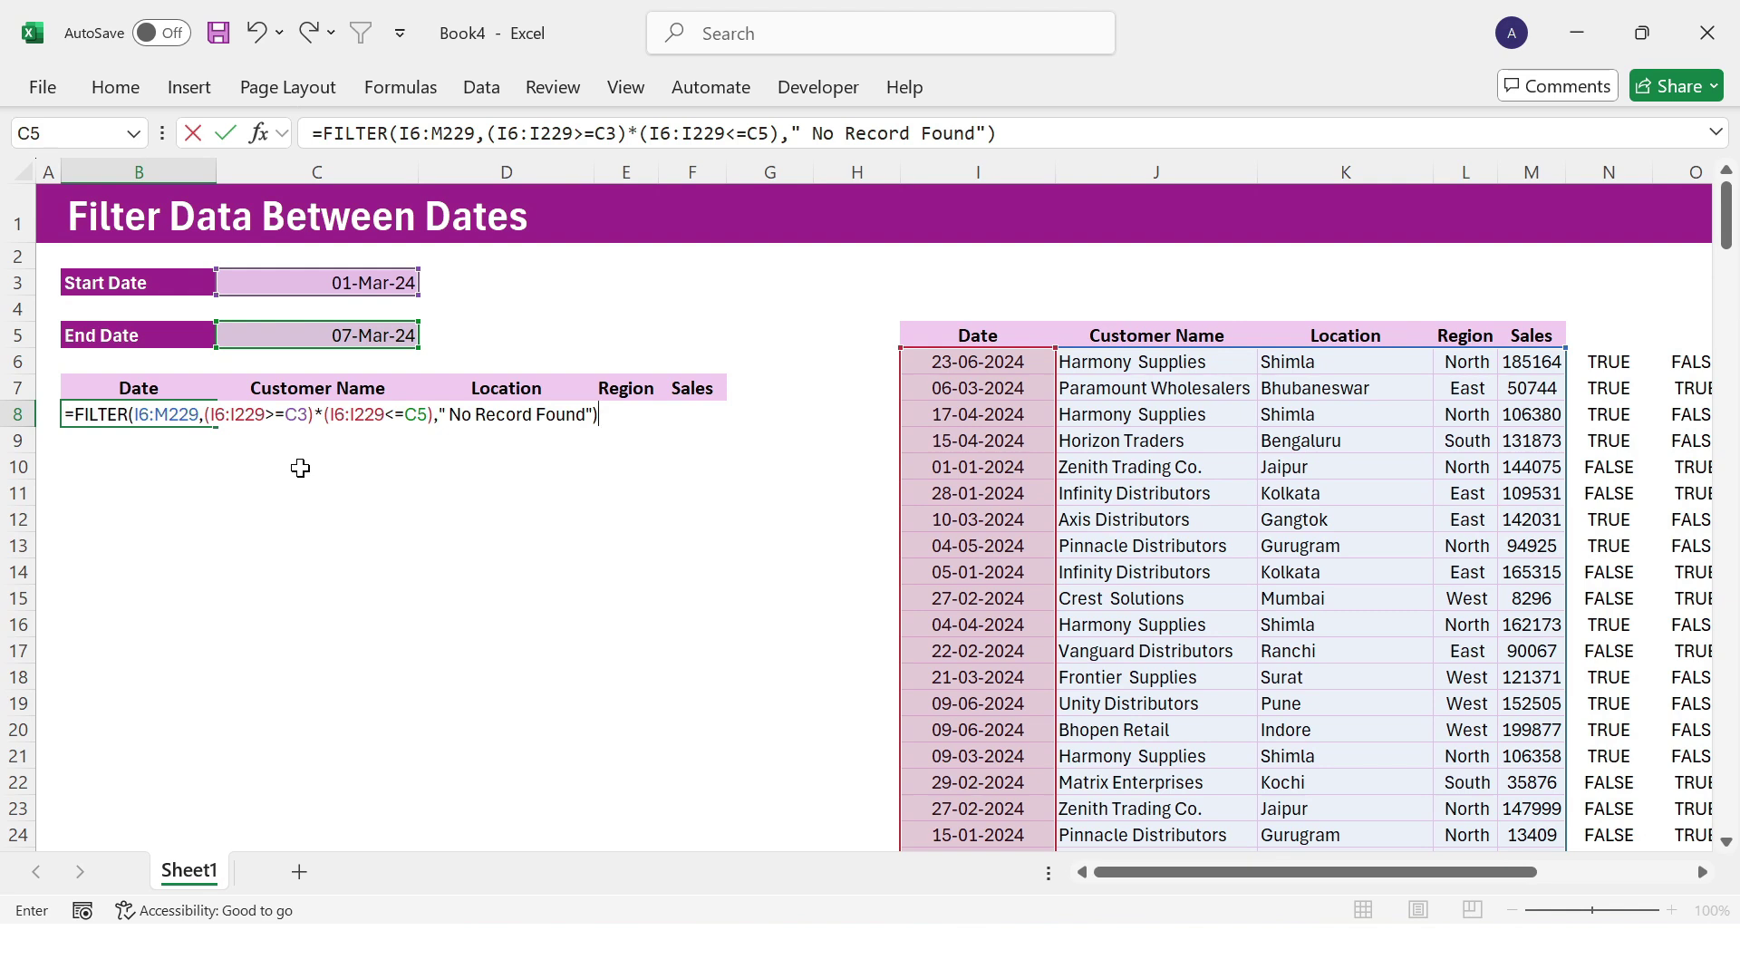
{"action": "key", "text": "ctrl+Return"}
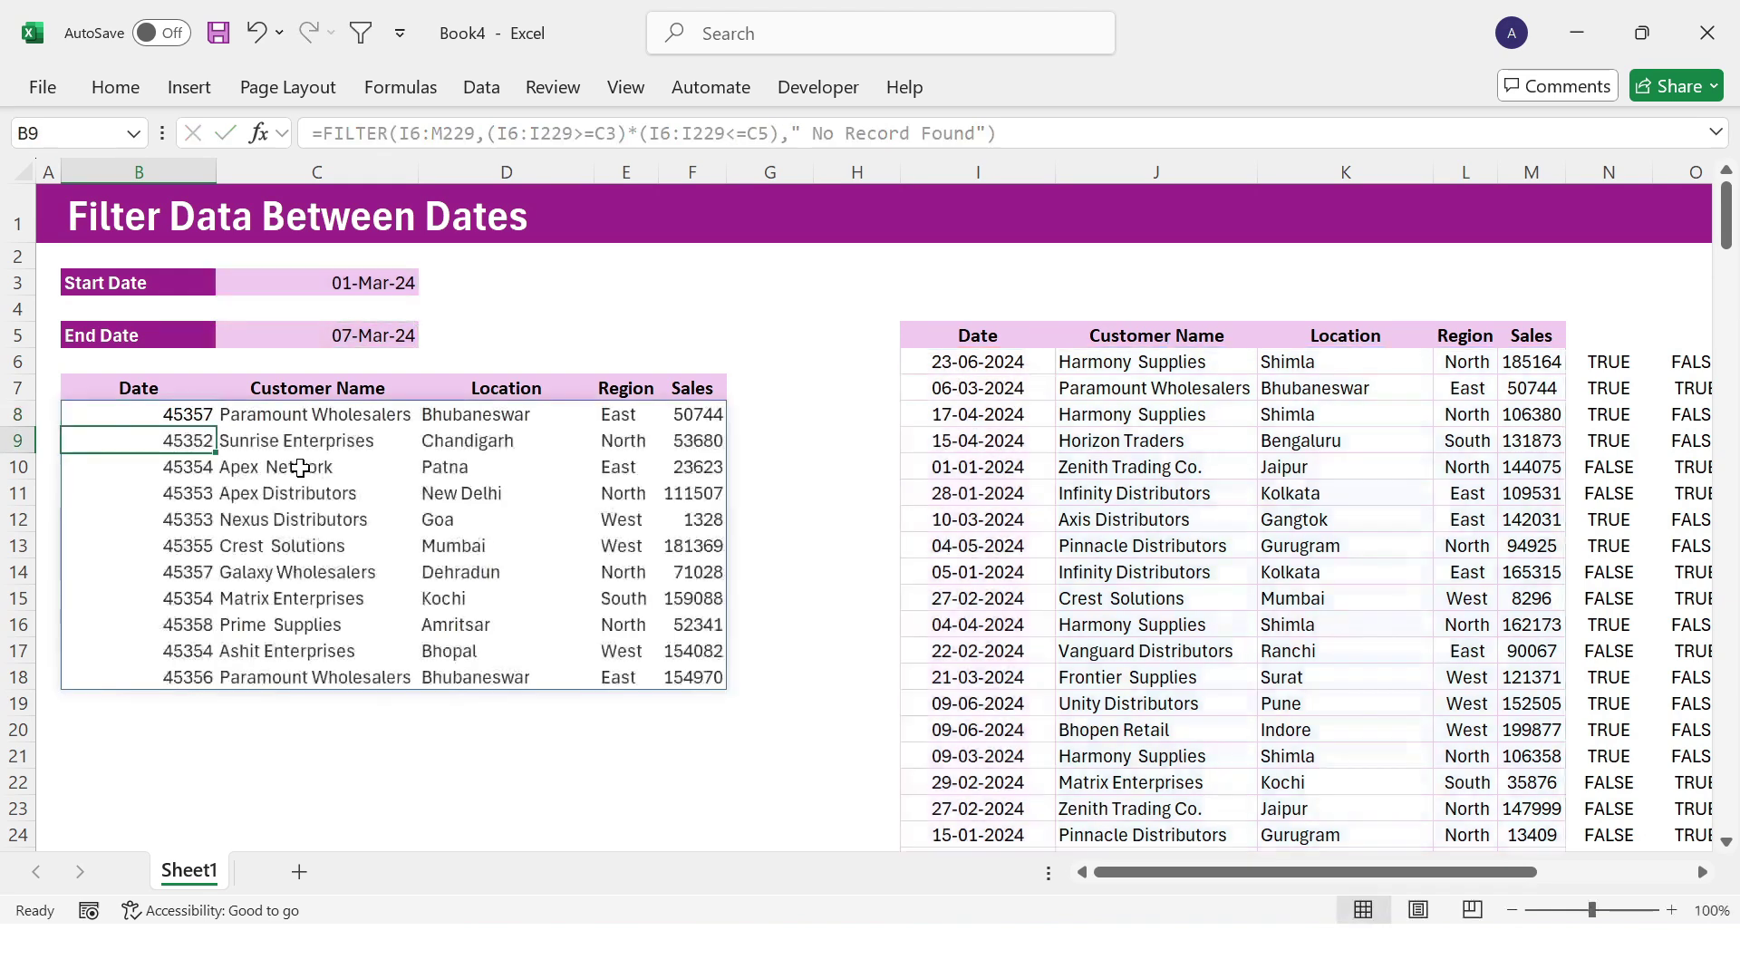
{"action": "left_click", "coordinate": [788, 383]}
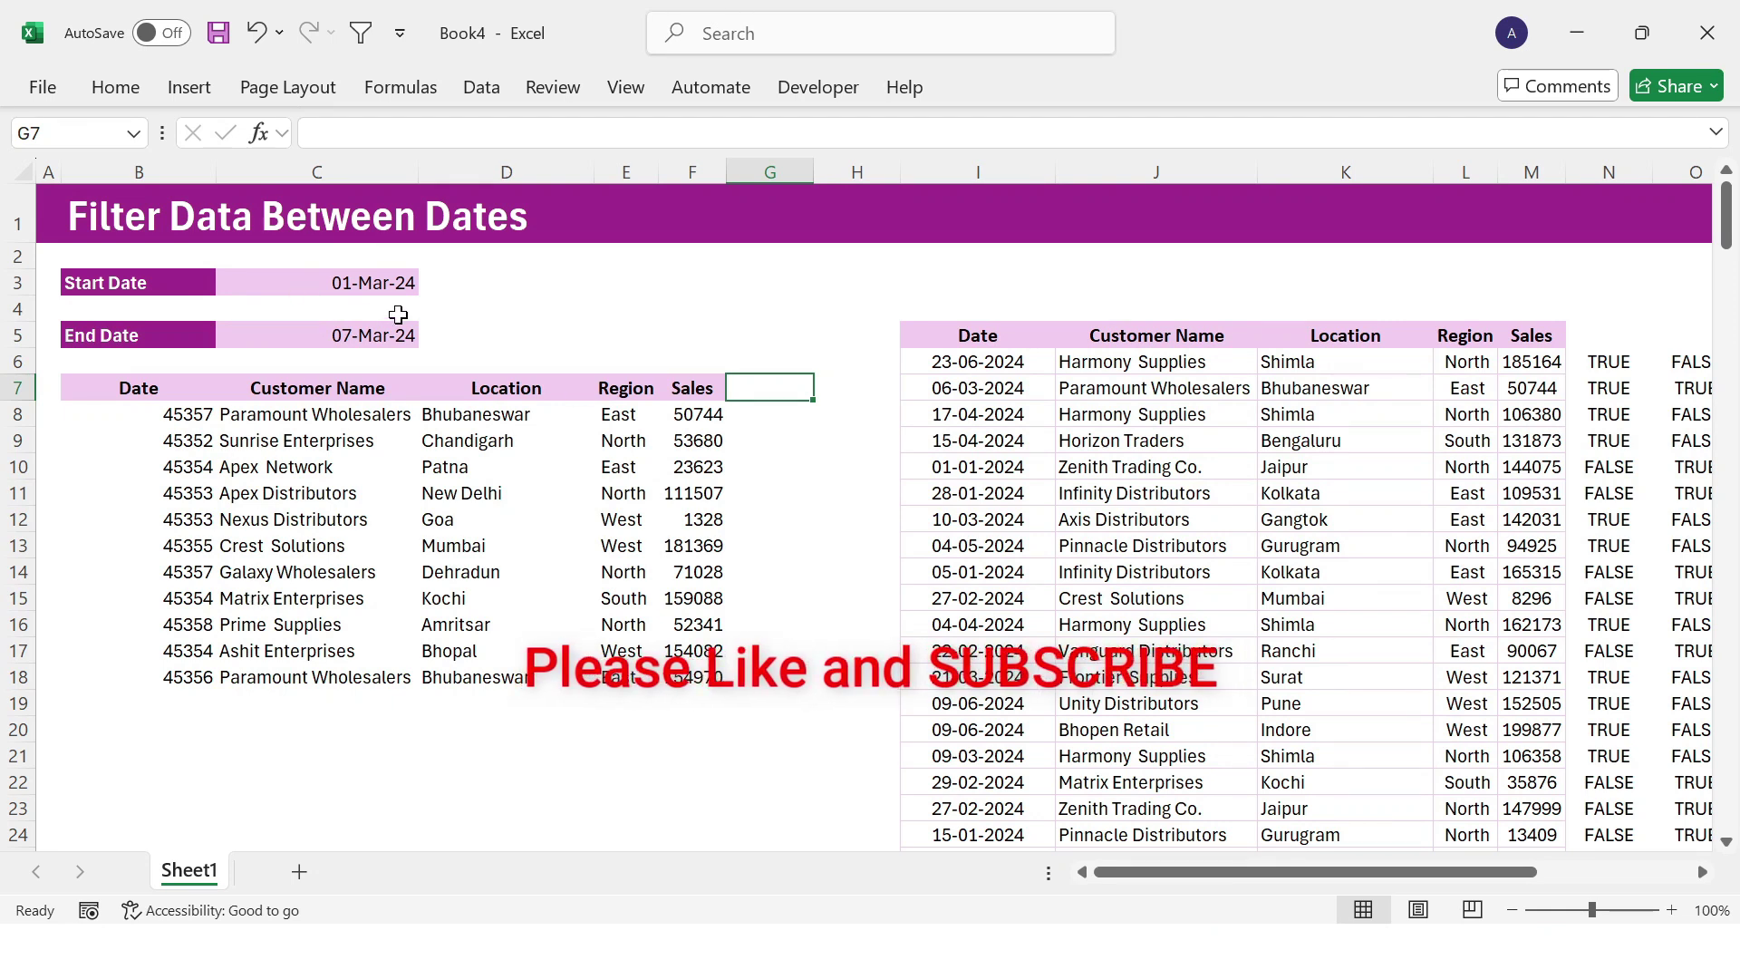
Step: Format the filtered results' Date column from B7 downward as Short Date, covering extra rows below the results
{"action": "left_click", "coordinate": [172, 392]}
{"action": "key", "text": "shift+Down"}
{"action": "key", "text": "shift+Down"}
{"action": "key", "text": "shift+Down"}
{"action": "key", "text": "shift+Down"}
{"action": "key", "text": "shift+Down"}
{"action": "key", "text": "shift+Down"}
{"action": "key", "text": "shift+Down"}
{"action": "key", "text": "shift+Down"}
{"action": "key", "text": "shift+Down"}
{"action": "key", "text": "shift+Down"}
{"action": "key", "text": "shift+Down"}
{"action": "key", "text": "shift+Down"}
{"action": "key", "text": "shift+Down"}
{"action": "key", "text": "shift+Down"}
{"action": "key", "text": "shift+Down"}
{"action": "key", "text": "shift+Down"}
{"action": "key", "text": "shift+Down"}
{"action": "key", "text": "shift+Down"}
{"action": "key", "text": "shift+Down"}
{"action": "key", "text": "shift+Down"}
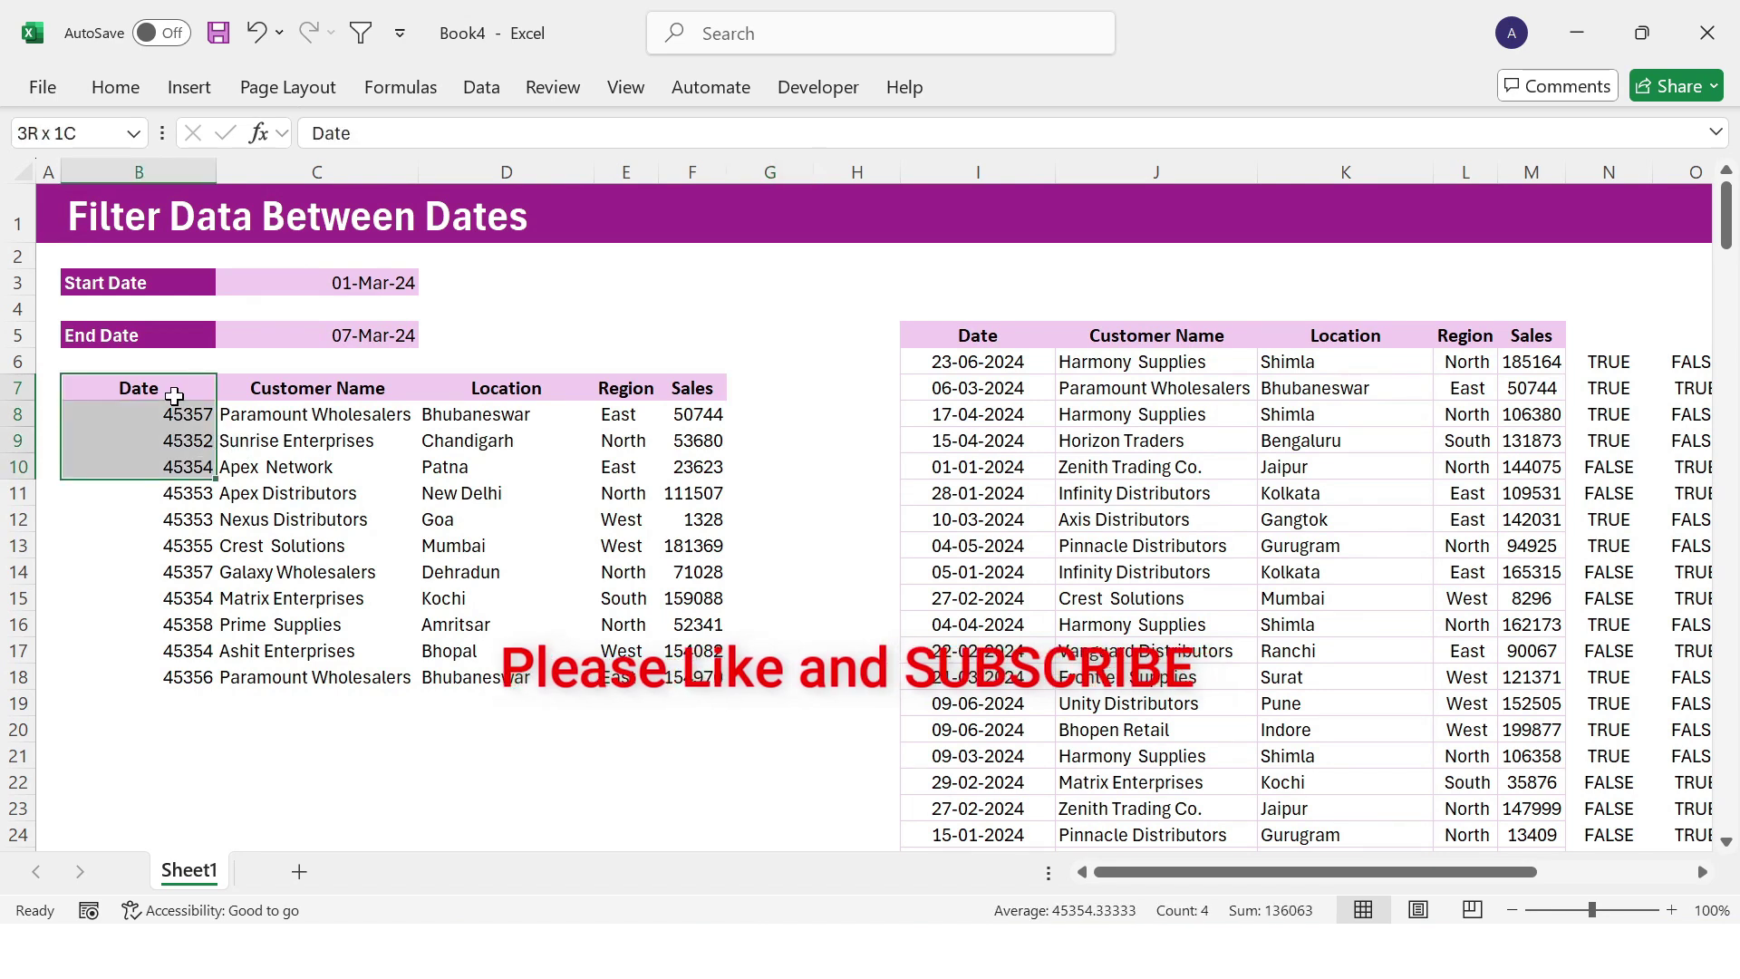
{"action": "left_click", "coordinate": [128, 94]}
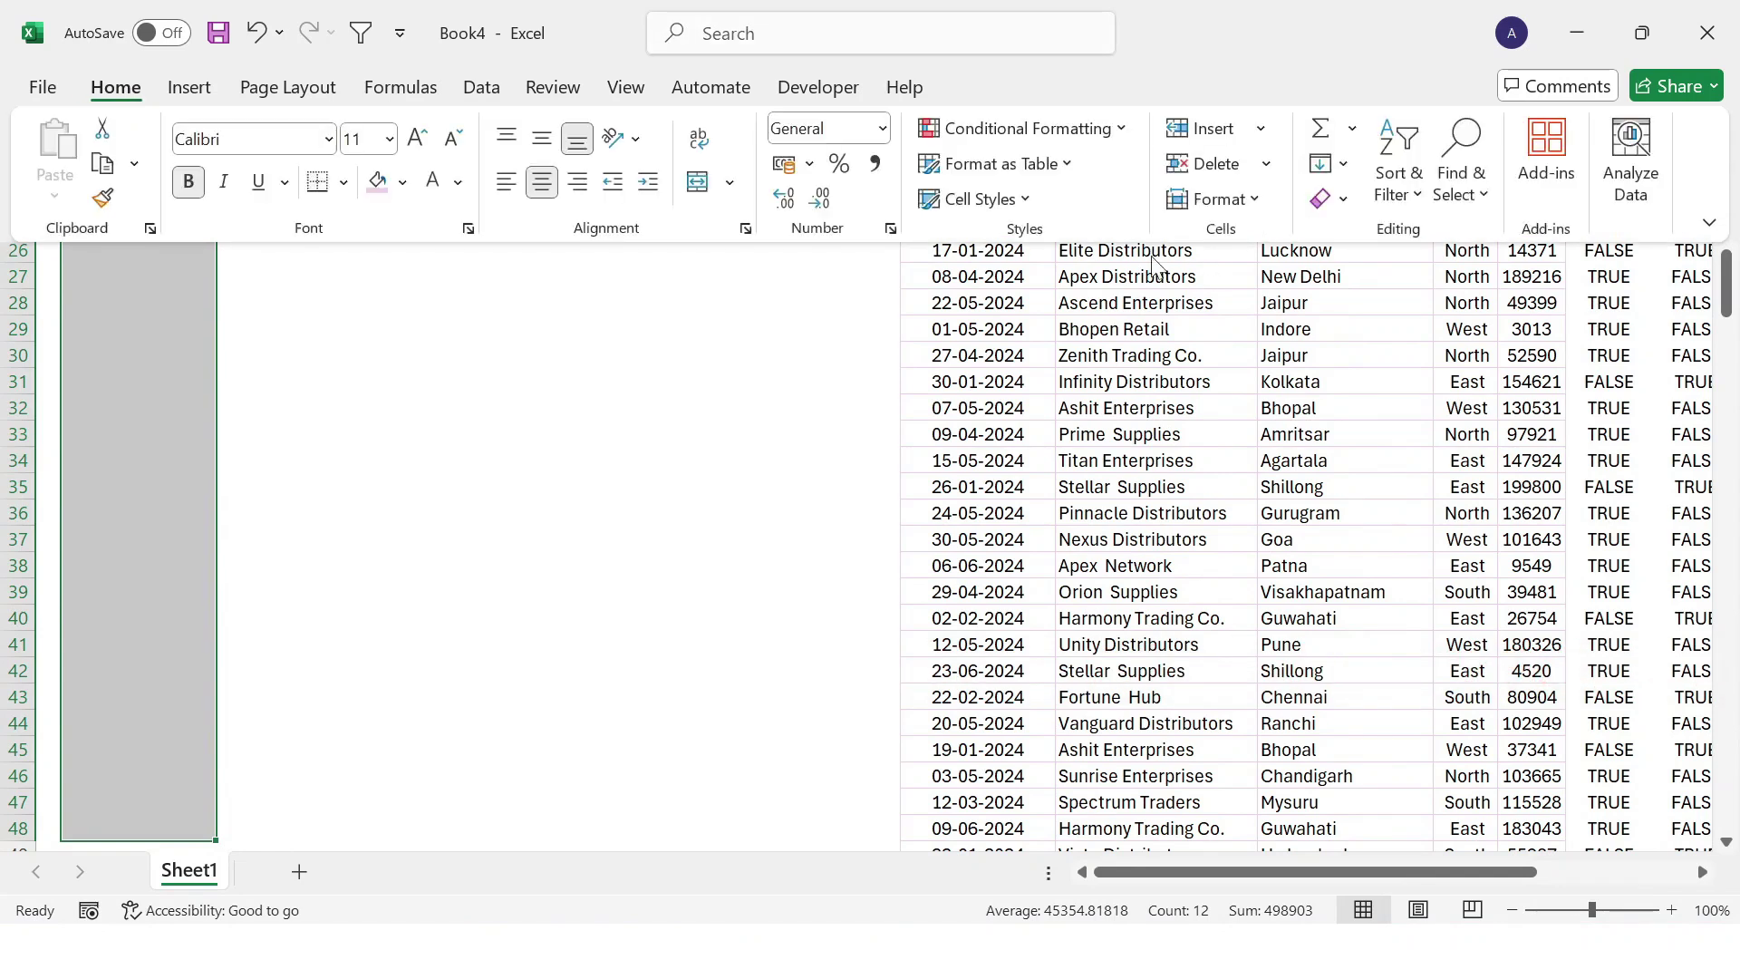
{"action": "left_click", "coordinate": [883, 132]}
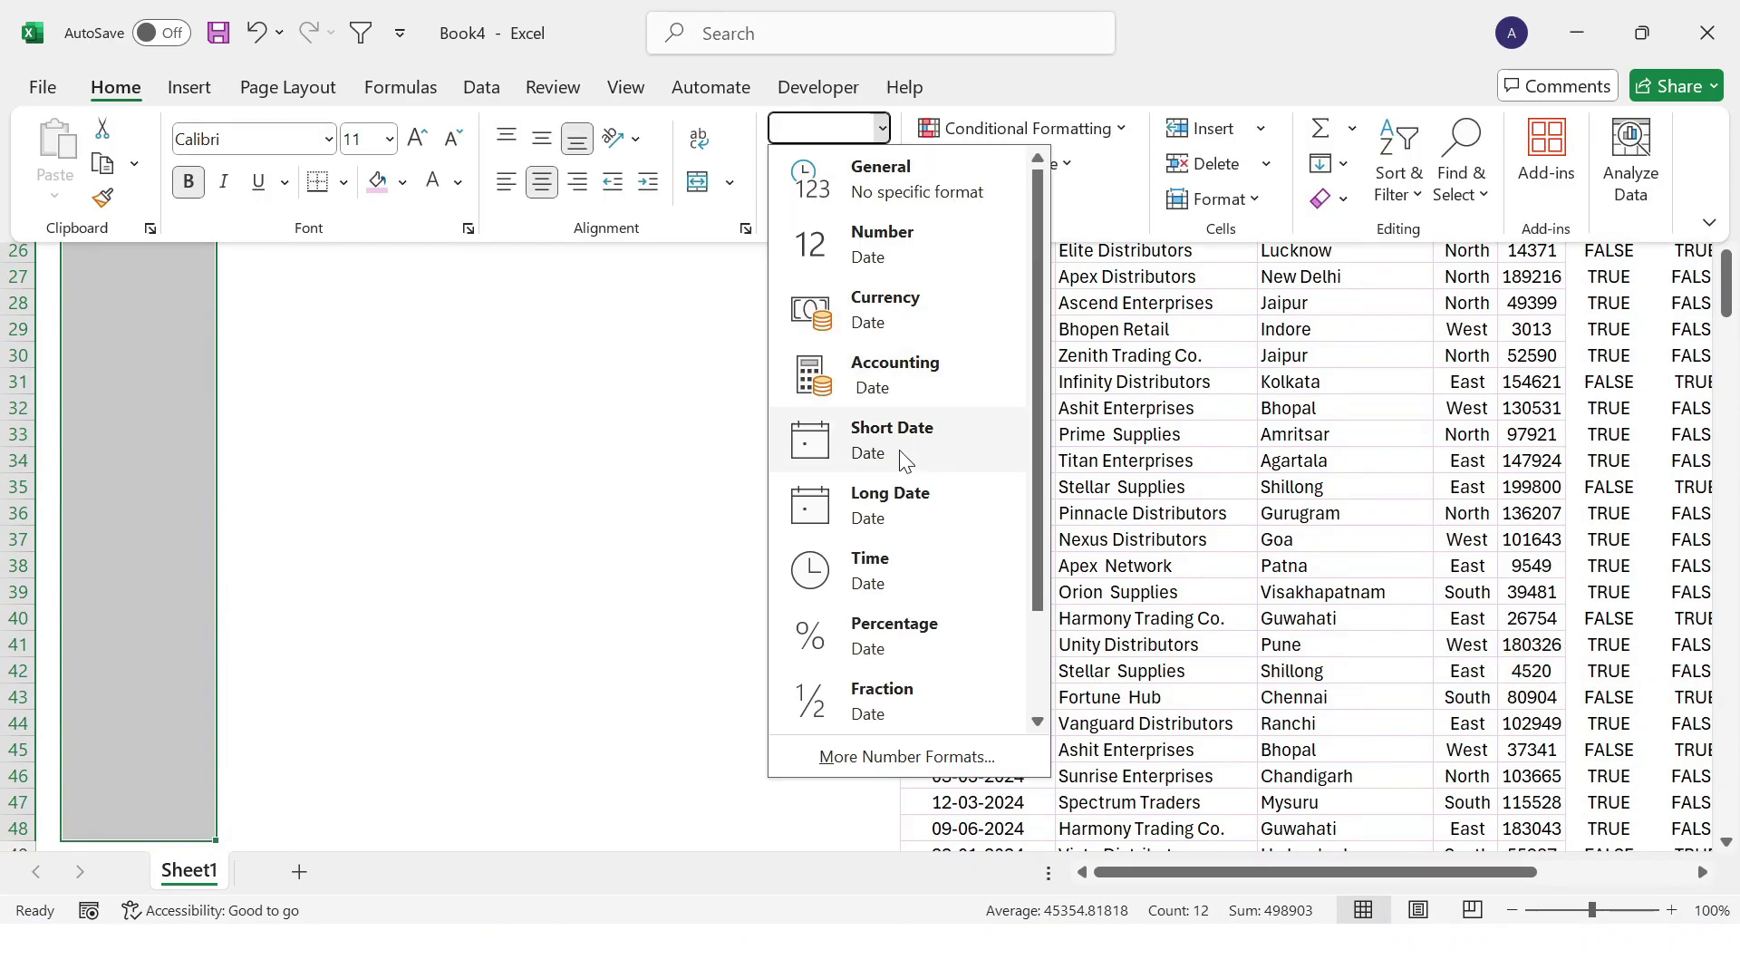
{"action": "left_click", "coordinate": [897, 458]}
{"action": "scroll", "coordinate": [845, 336], "scroll_direction": "up", "scroll_amount": 8}
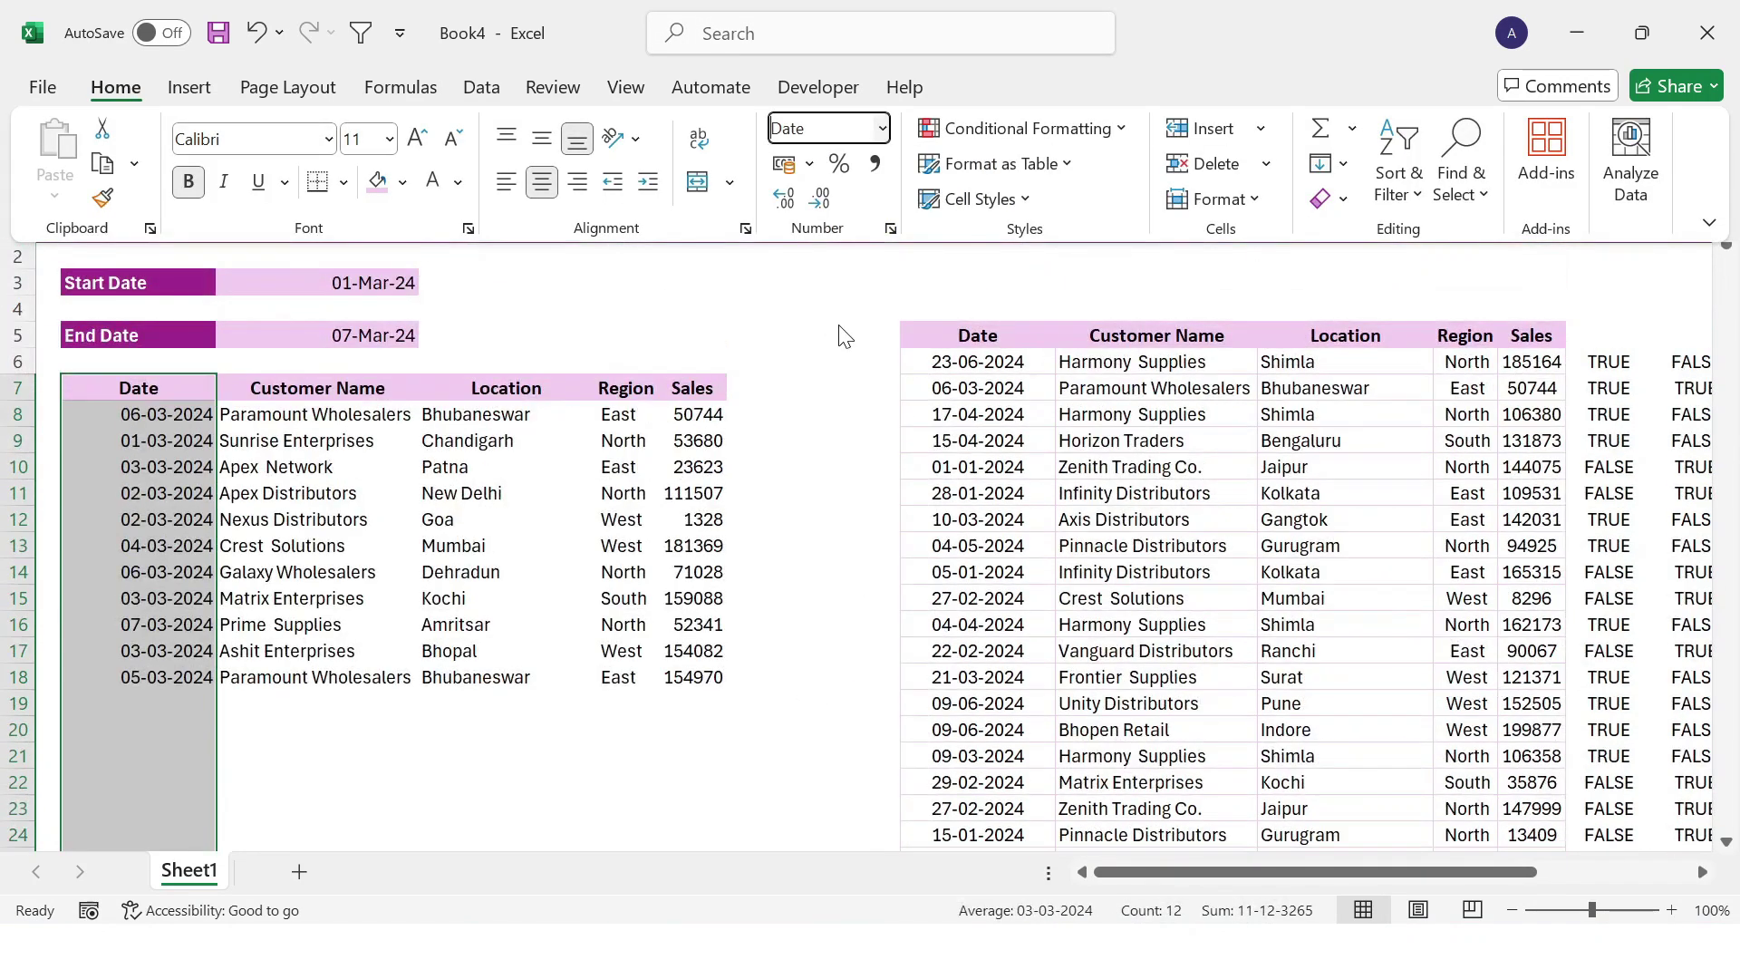
Step: Center the dates in the filtered results' Date column
{"action": "left_click", "coordinate": [542, 181]}
{"action": "left_click", "coordinate": [542, 182]}
{"action": "left_click", "coordinate": [856, 492]}
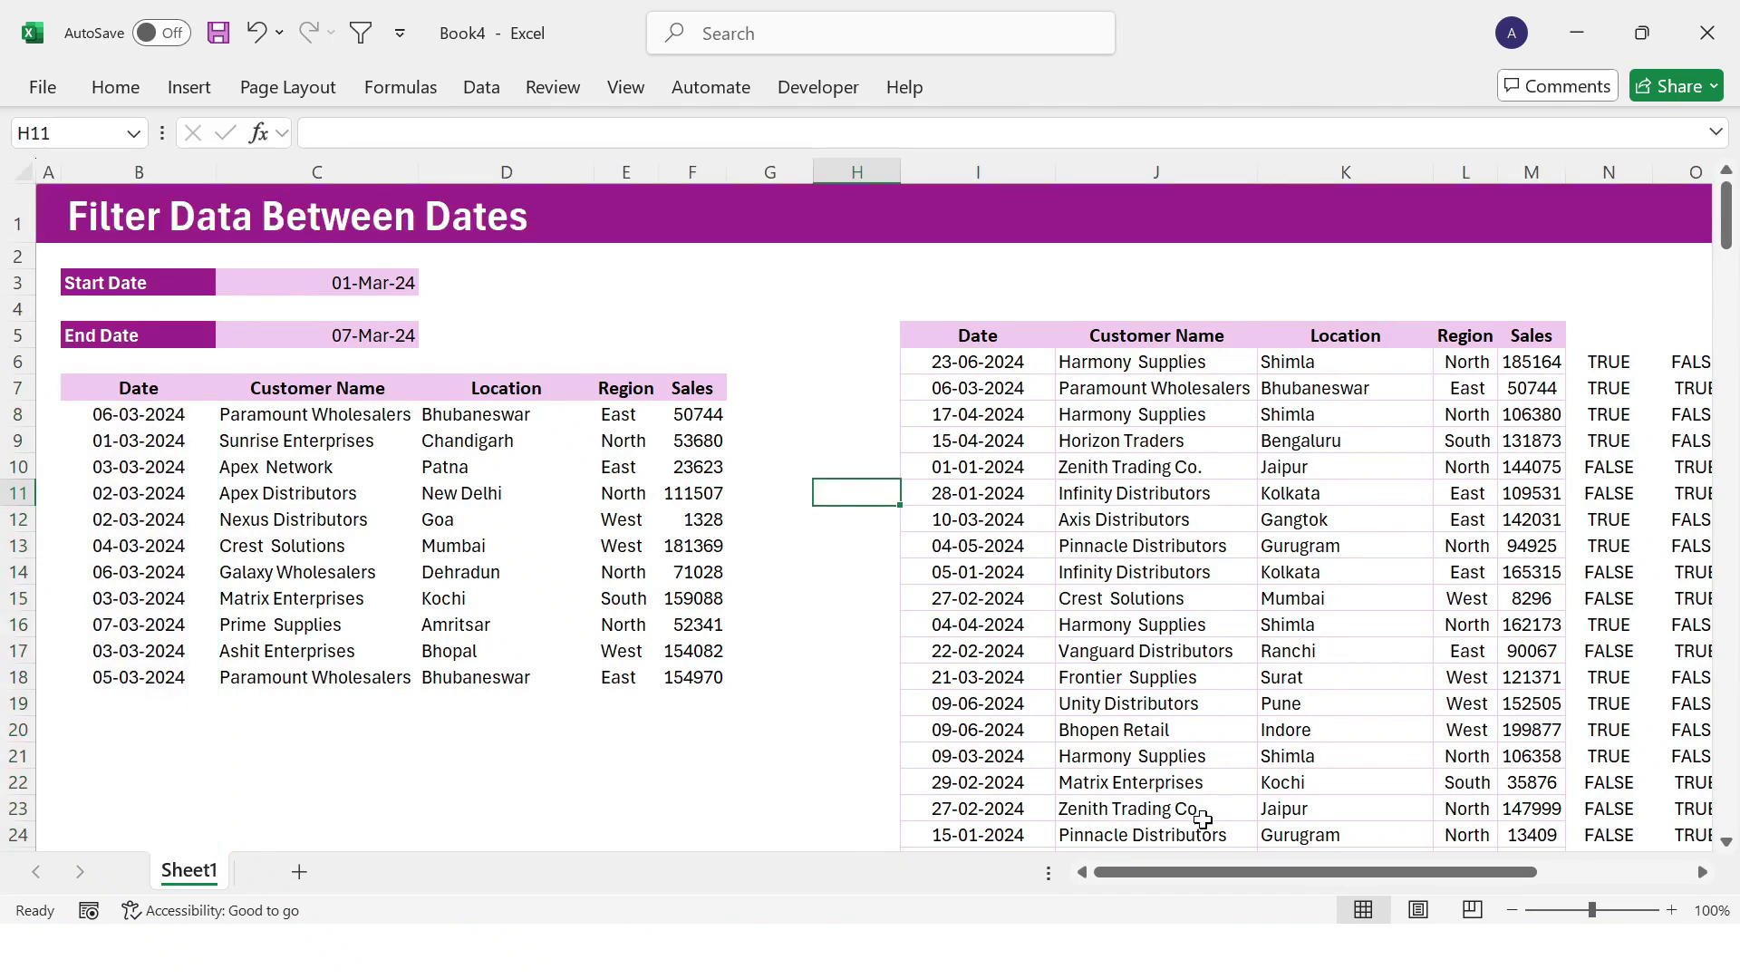
Step: Compare the source record in row 7 with the first row of the filtered results
{"action": "left_click_drag", "start_coordinate": [1280, 871], "coordinate": [1344, 873]}
{"action": "left_click", "coordinate": [789, 388]}
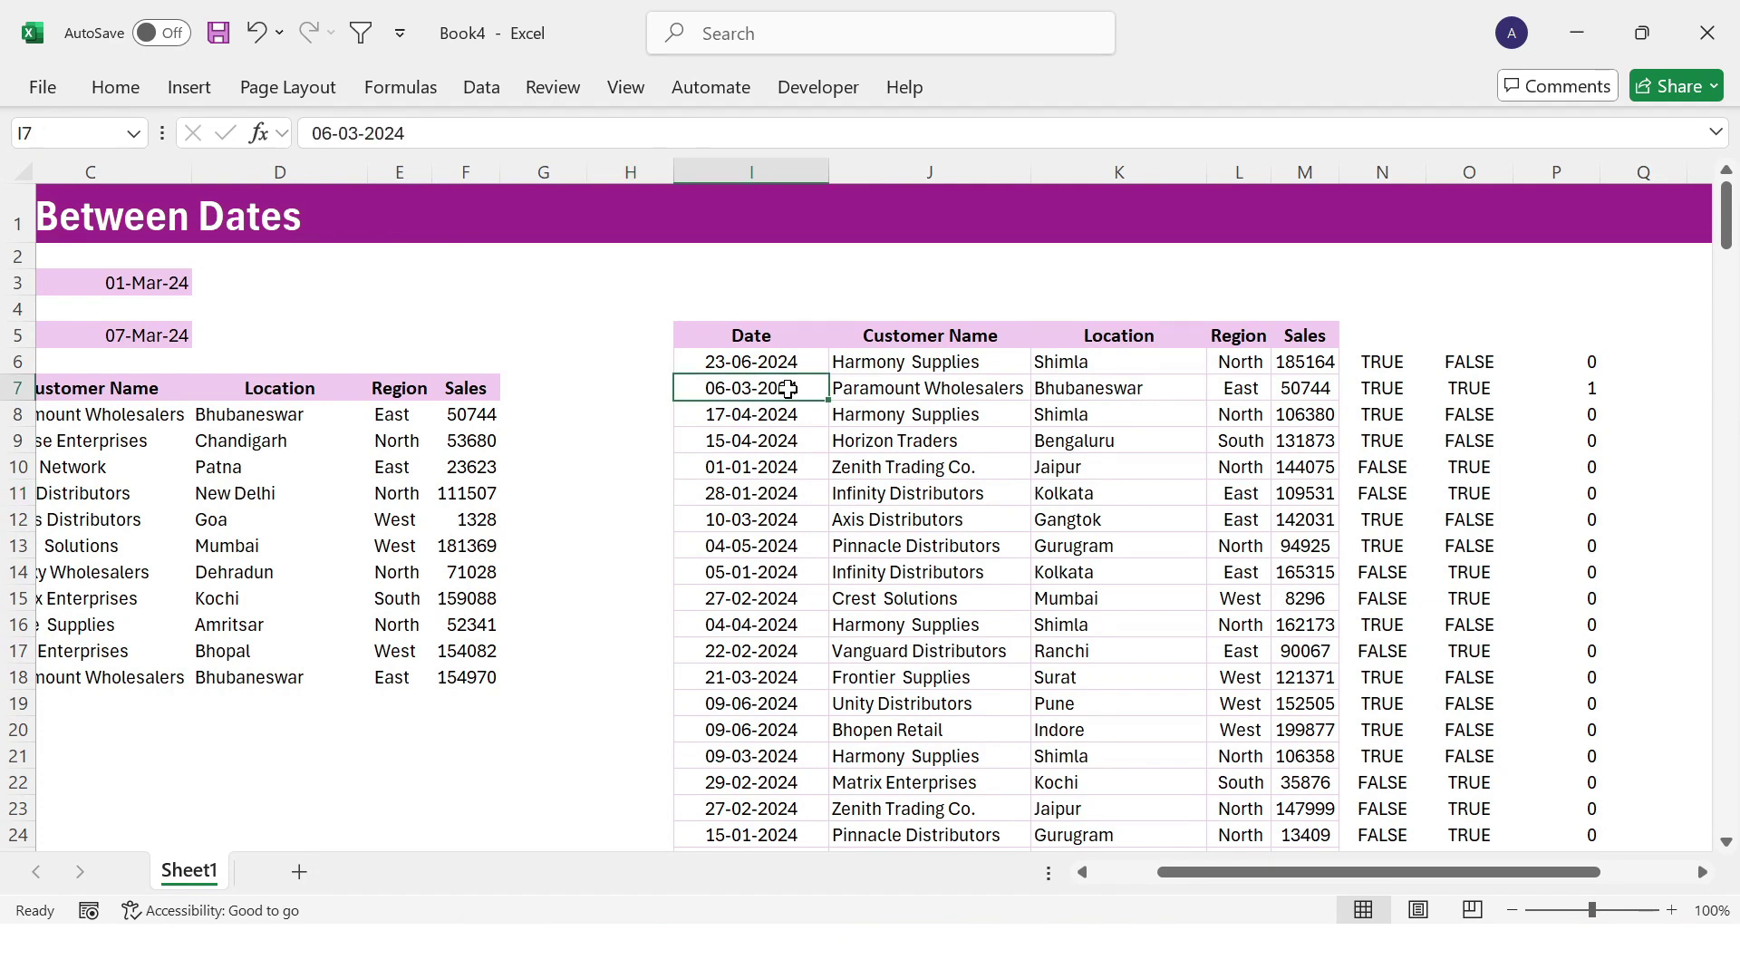
{"action": "left_click_drag", "start_coordinate": [1387, 872], "coordinate": [1323, 871]}
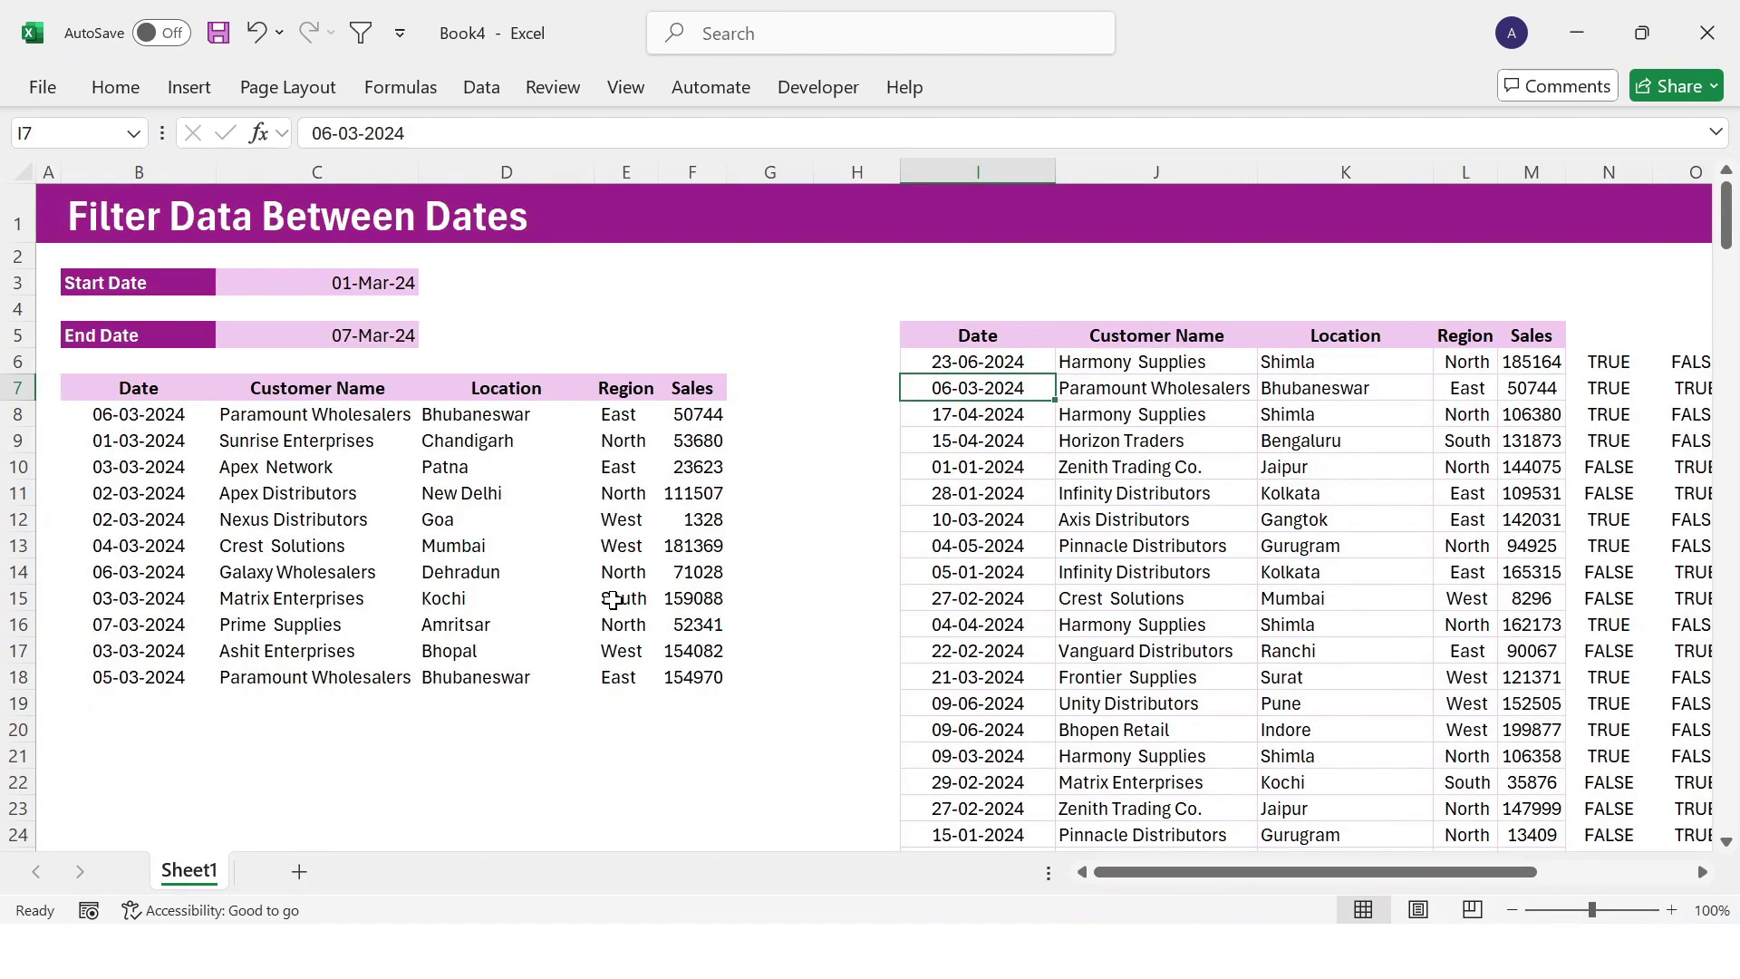
{"action": "left_click_drag", "start_coordinate": [161, 416], "coordinate": [672, 415]}
{"action": "left_click", "coordinate": [1139, 705]}
Step: Find the next record marked 1 in column P and compare it with the second row of the filtered results
{"action": "left_click_drag", "start_coordinate": [1264, 870], "coordinate": [1495, 879]}
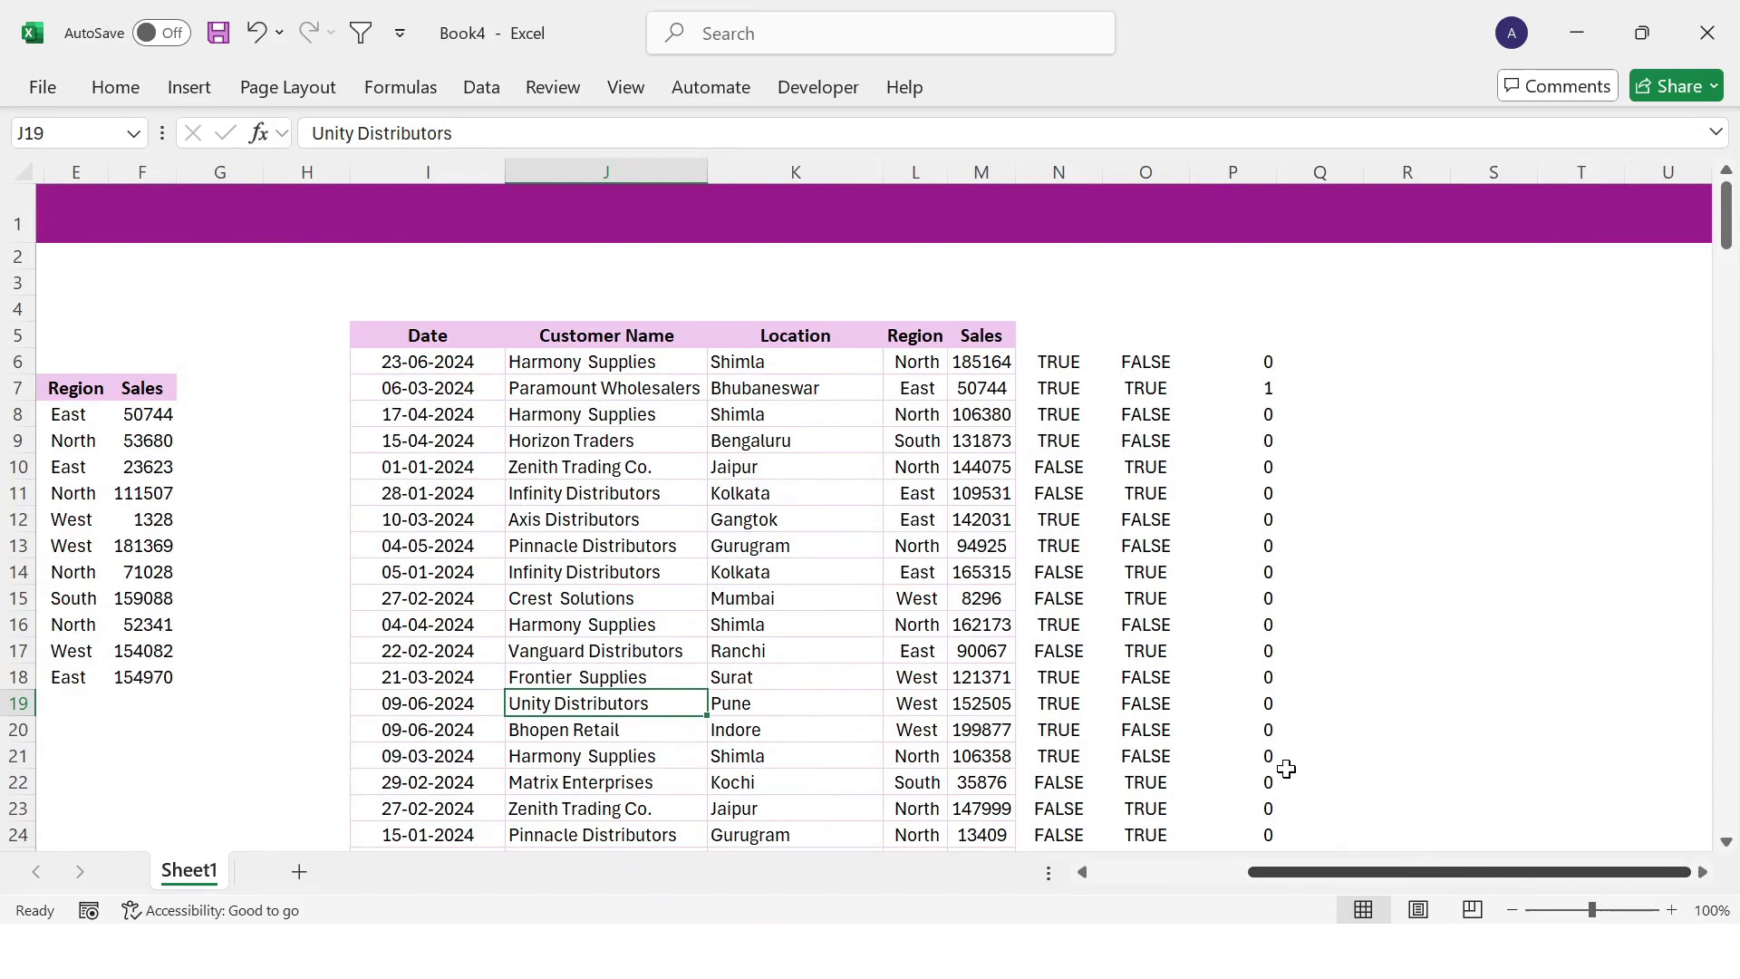
{"action": "left_click", "coordinate": [1254, 625]}
{"action": "key", "text": "Down"}
{"action": "key", "text": "Down"}
{"action": "key", "text": "Down"}
{"action": "key", "text": "Down"}
{"action": "key", "text": "Down"}
{"action": "key", "text": "Down"}
{"action": "key", "text": "Down"}
{"action": "key", "text": "Down"}
{"action": "key", "text": "Down"}
{"action": "key", "text": "Down"}
{"action": "key", "text": "Down"}
{"action": "key", "text": "Down"}
{"action": "key", "text": "Down"}
{"action": "key", "text": "Down"}
{"action": "key", "text": "Down"}
{"action": "key", "text": "Down"}
{"action": "key", "text": "Down"}
{"action": "key", "text": "Down"}
{"action": "key", "text": "Down"}
{"action": "key", "text": "Down"}
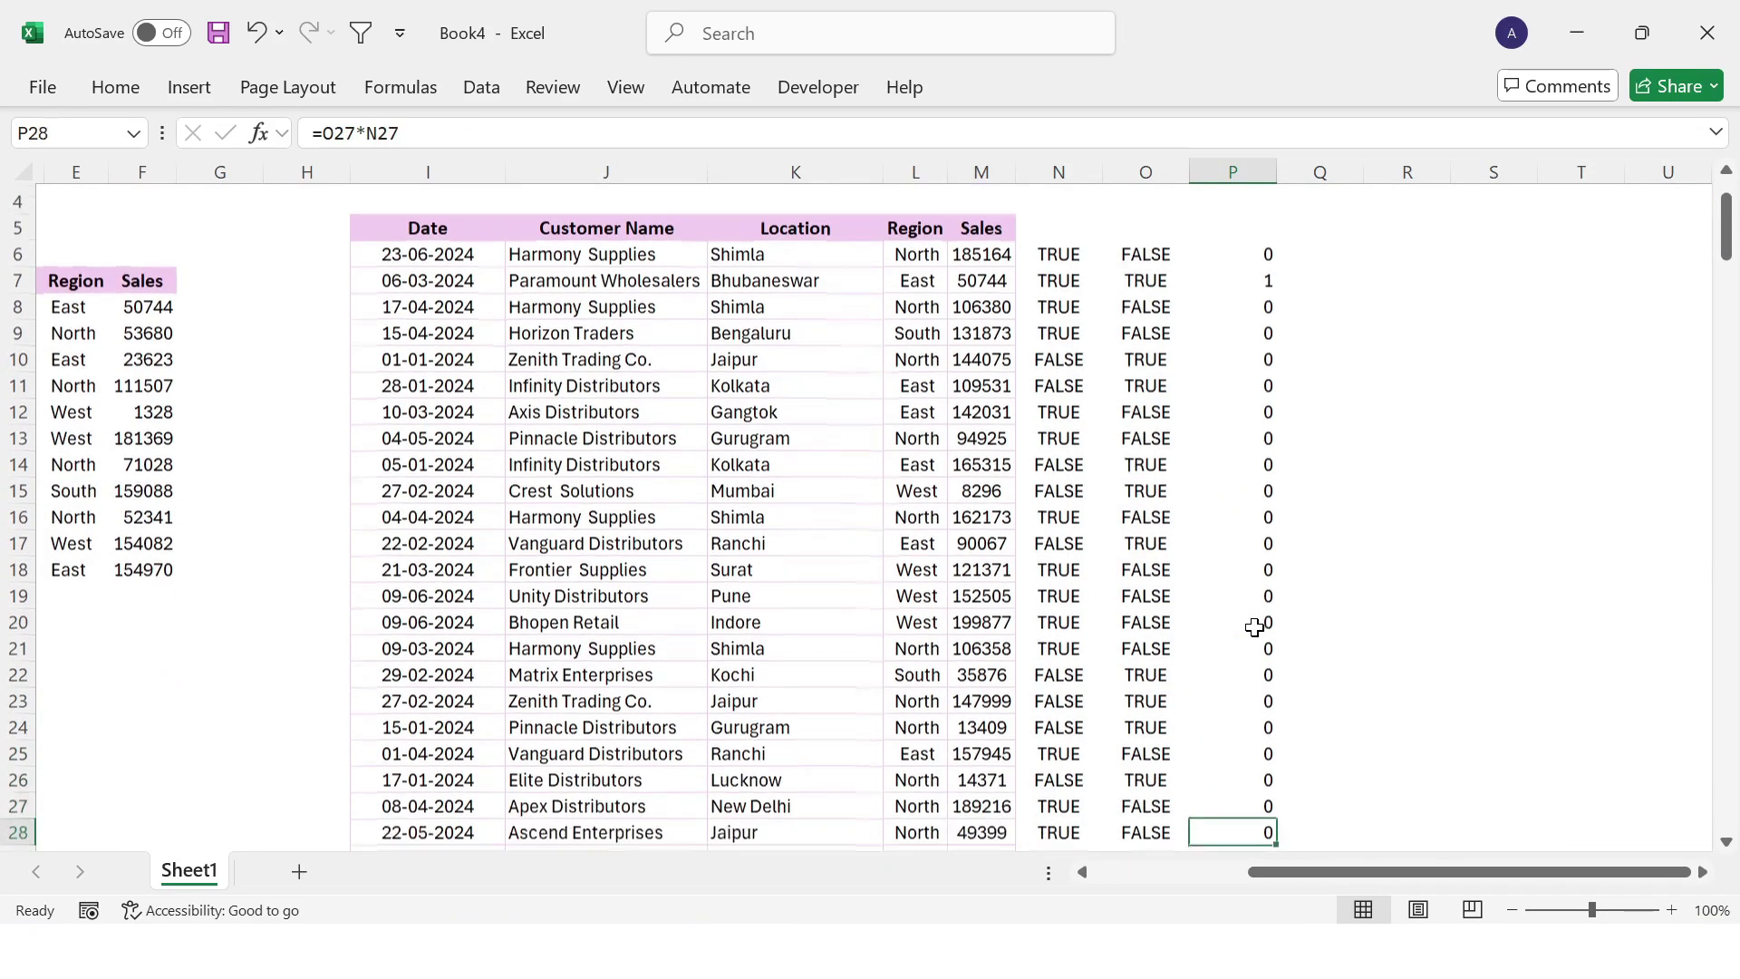
{"action": "key", "text": "Down"}
{"action": "key", "text": "Down"}
{"action": "key", "text": "Down"}
{"action": "key", "text": "Down"}
{"action": "key", "text": "Down"}
{"action": "key", "text": "Down"}
{"action": "key", "text": "Down"}
{"action": "key", "text": "Down"}
{"action": "key", "text": "Down"}
{"action": "key", "text": "Down"}
{"action": "key", "text": "Down"}
{"action": "key", "text": "Down"}
{"action": "key", "text": "Up"}
{"action": "key", "text": "Up"}
{"action": "key", "text": "Up"}
{"action": "key", "text": "Up"}
{"action": "key", "text": "Up"}
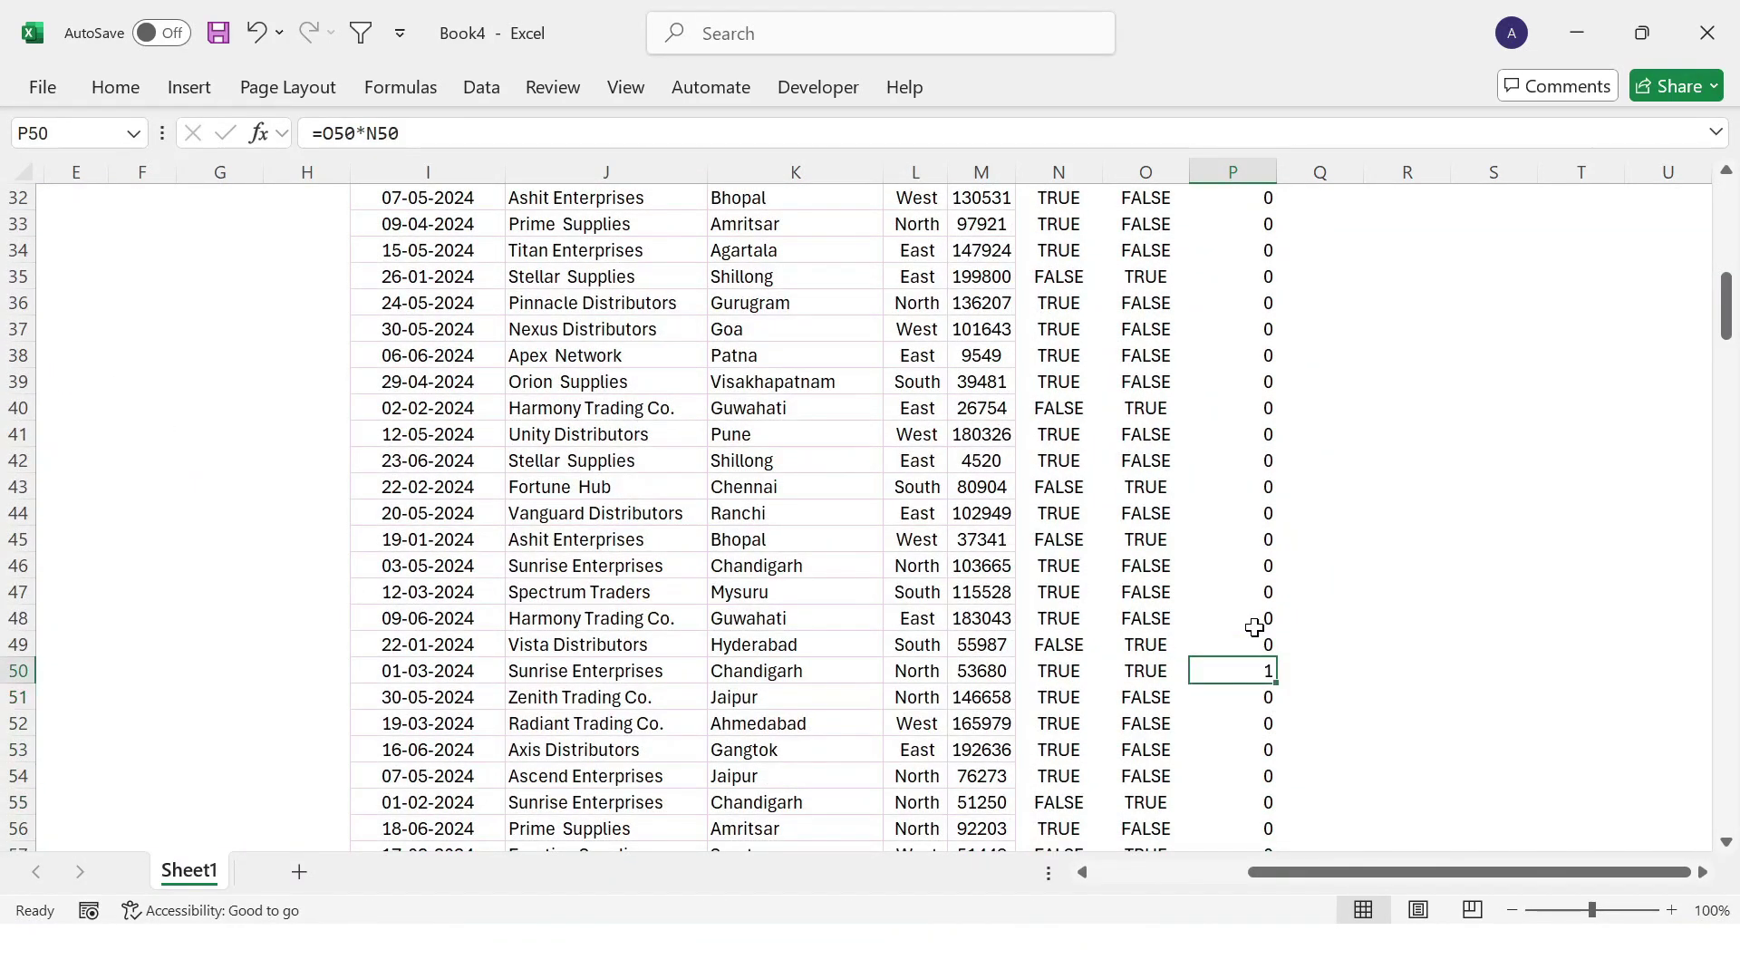
{"action": "left_click_drag", "start_coordinate": [435, 675], "coordinate": [597, 674]}
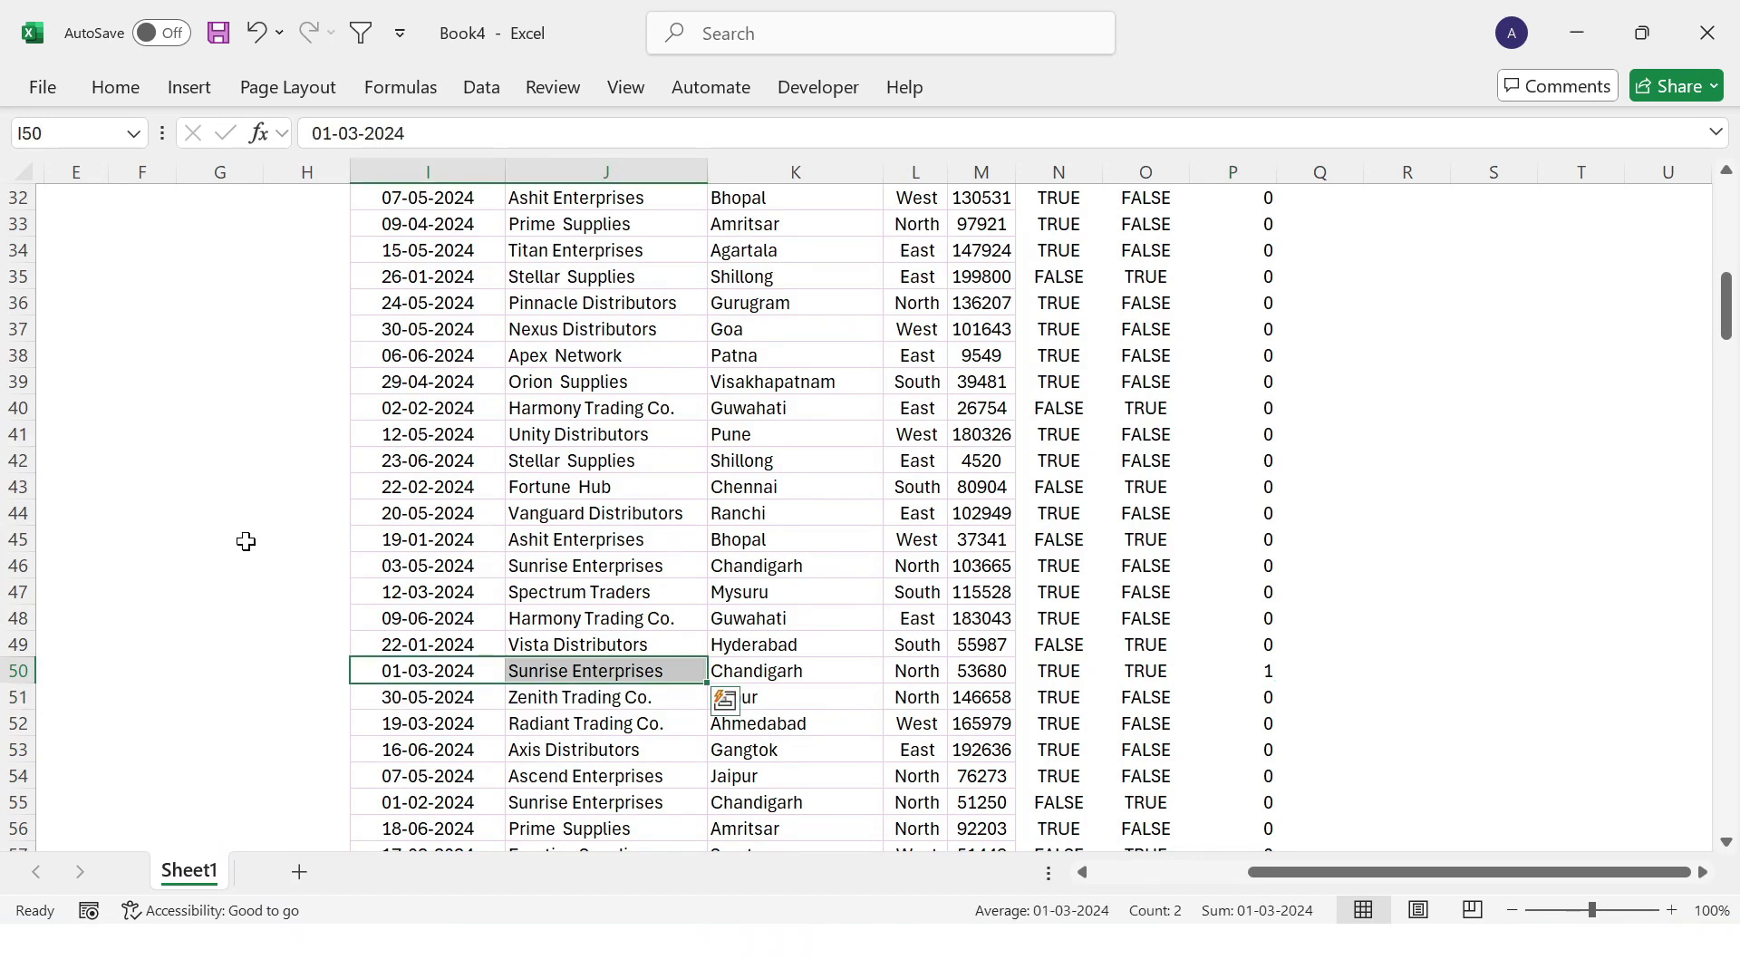
{"action": "left_click", "coordinate": [187, 525]}
{"action": "key", "text": "ctrl+Left"}
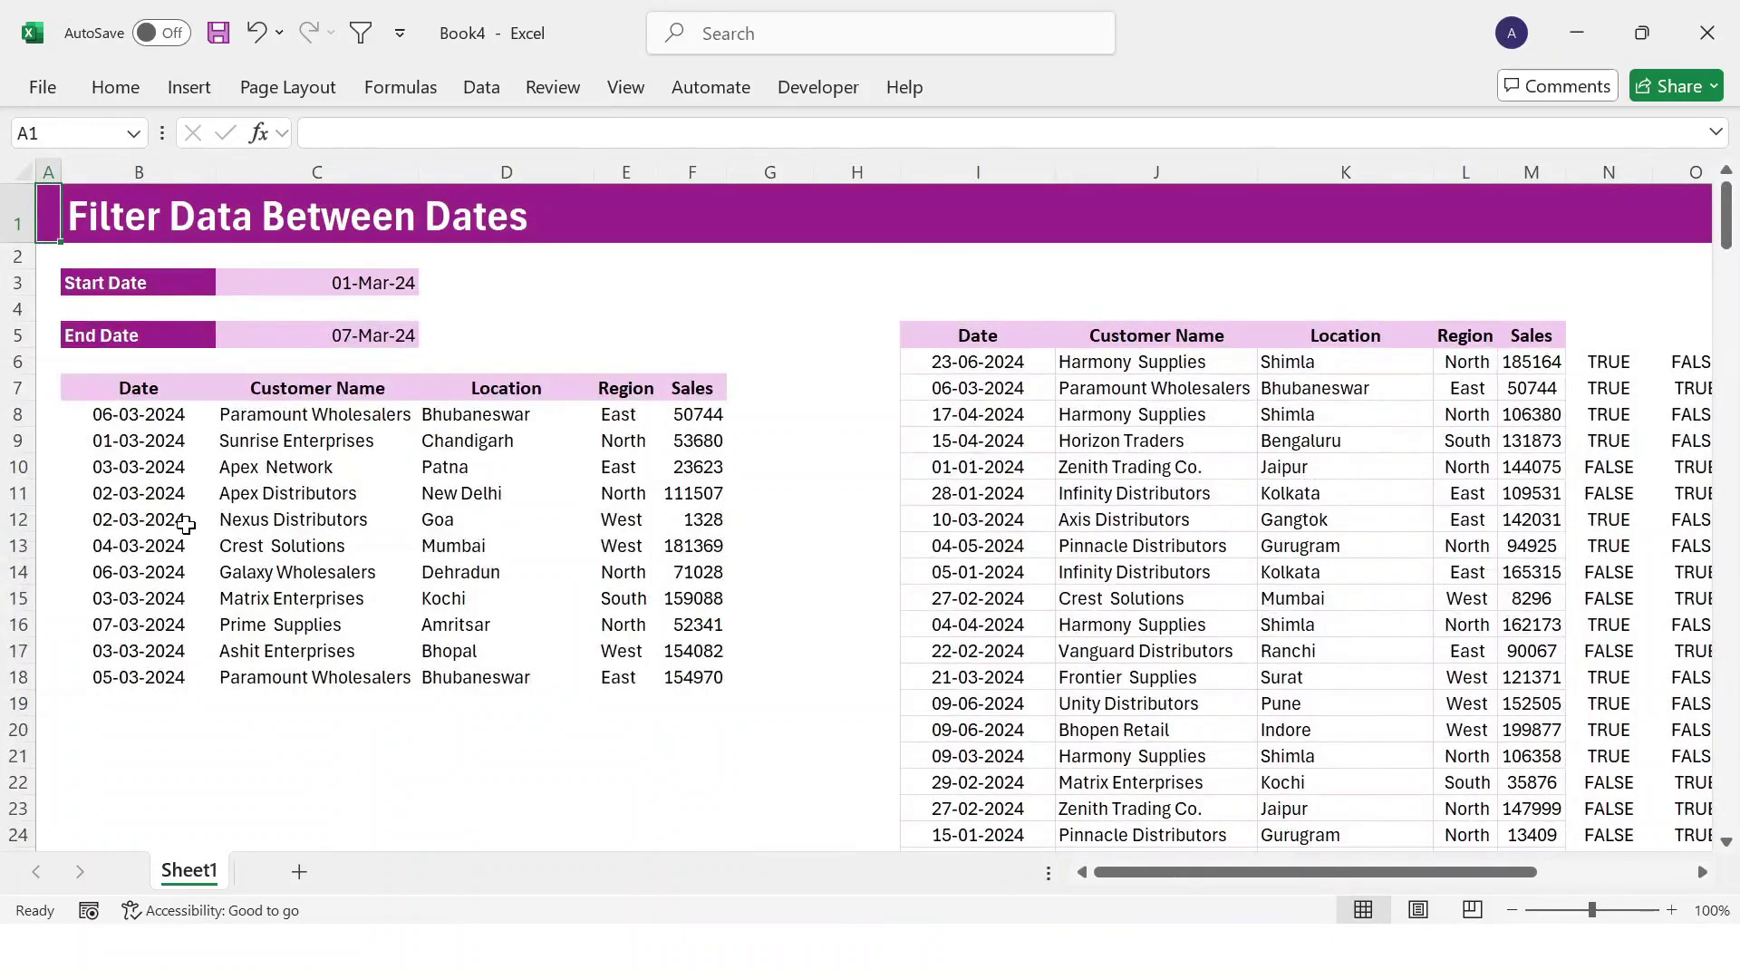
{"action": "left_click_drag", "start_coordinate": [134, 441], "coordinate": [666, 448]}
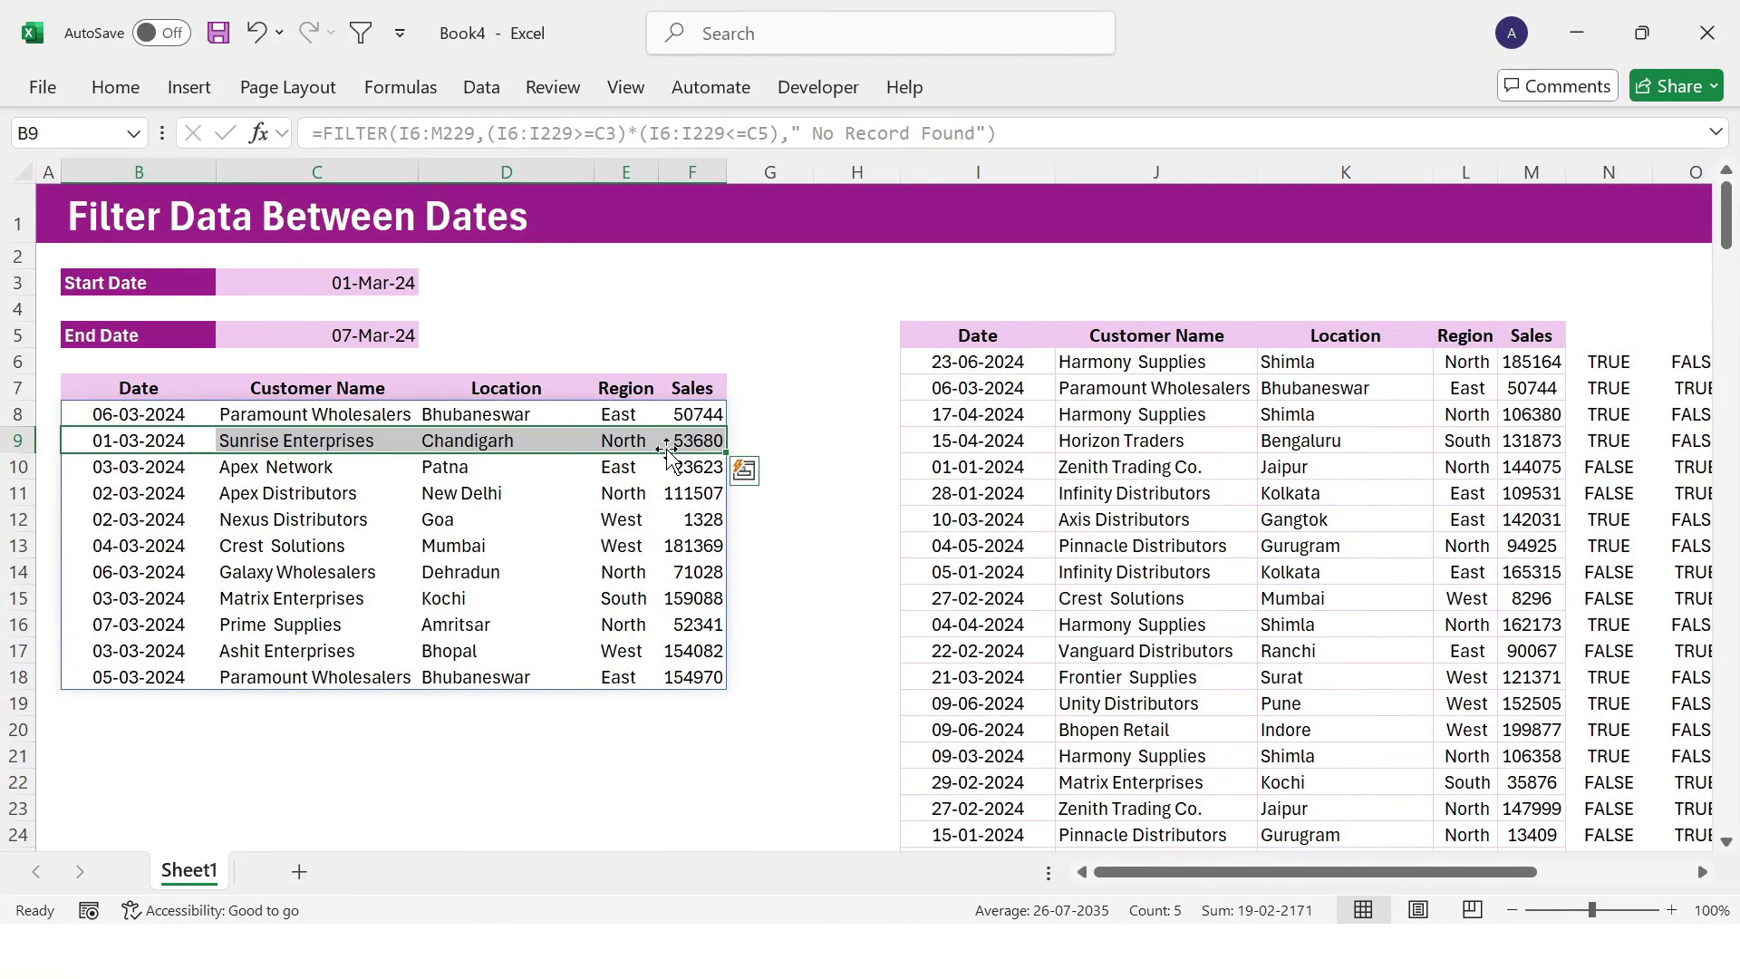
{"action": "left_click", "coordinate": [790, 331]}
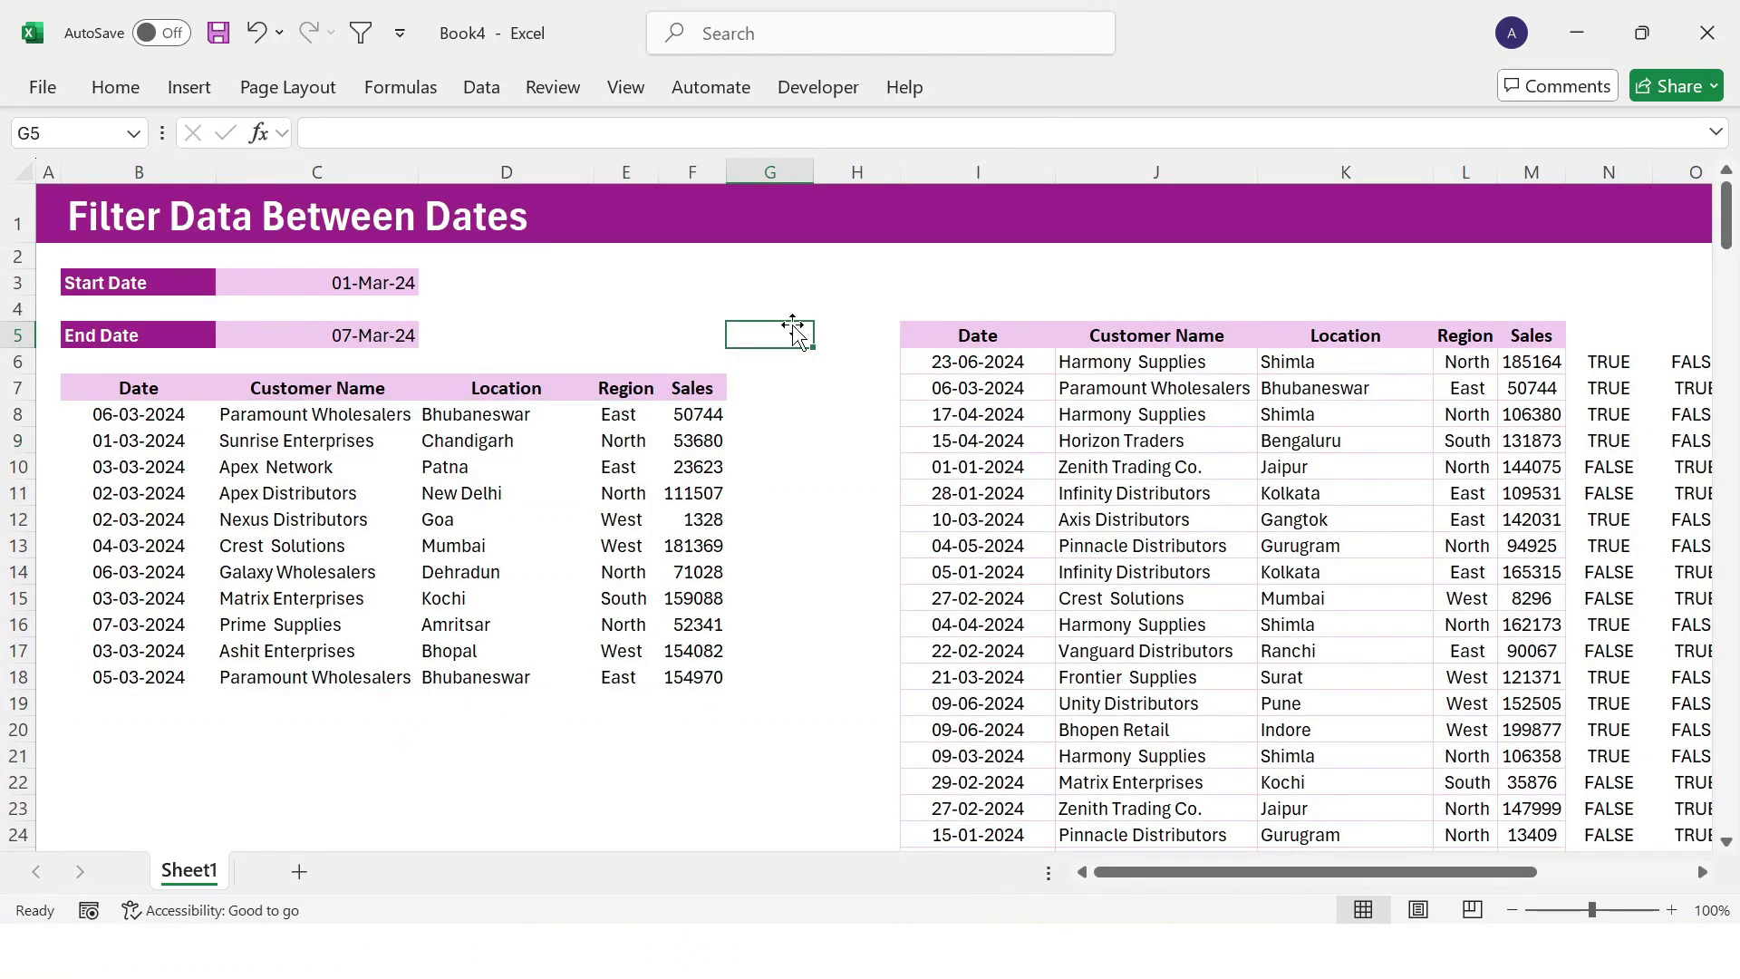
Step: Change the end date in C5 to 15-03-2024 to test the filtered results
{"action": "left_click", "coordinate": [399, 328]}
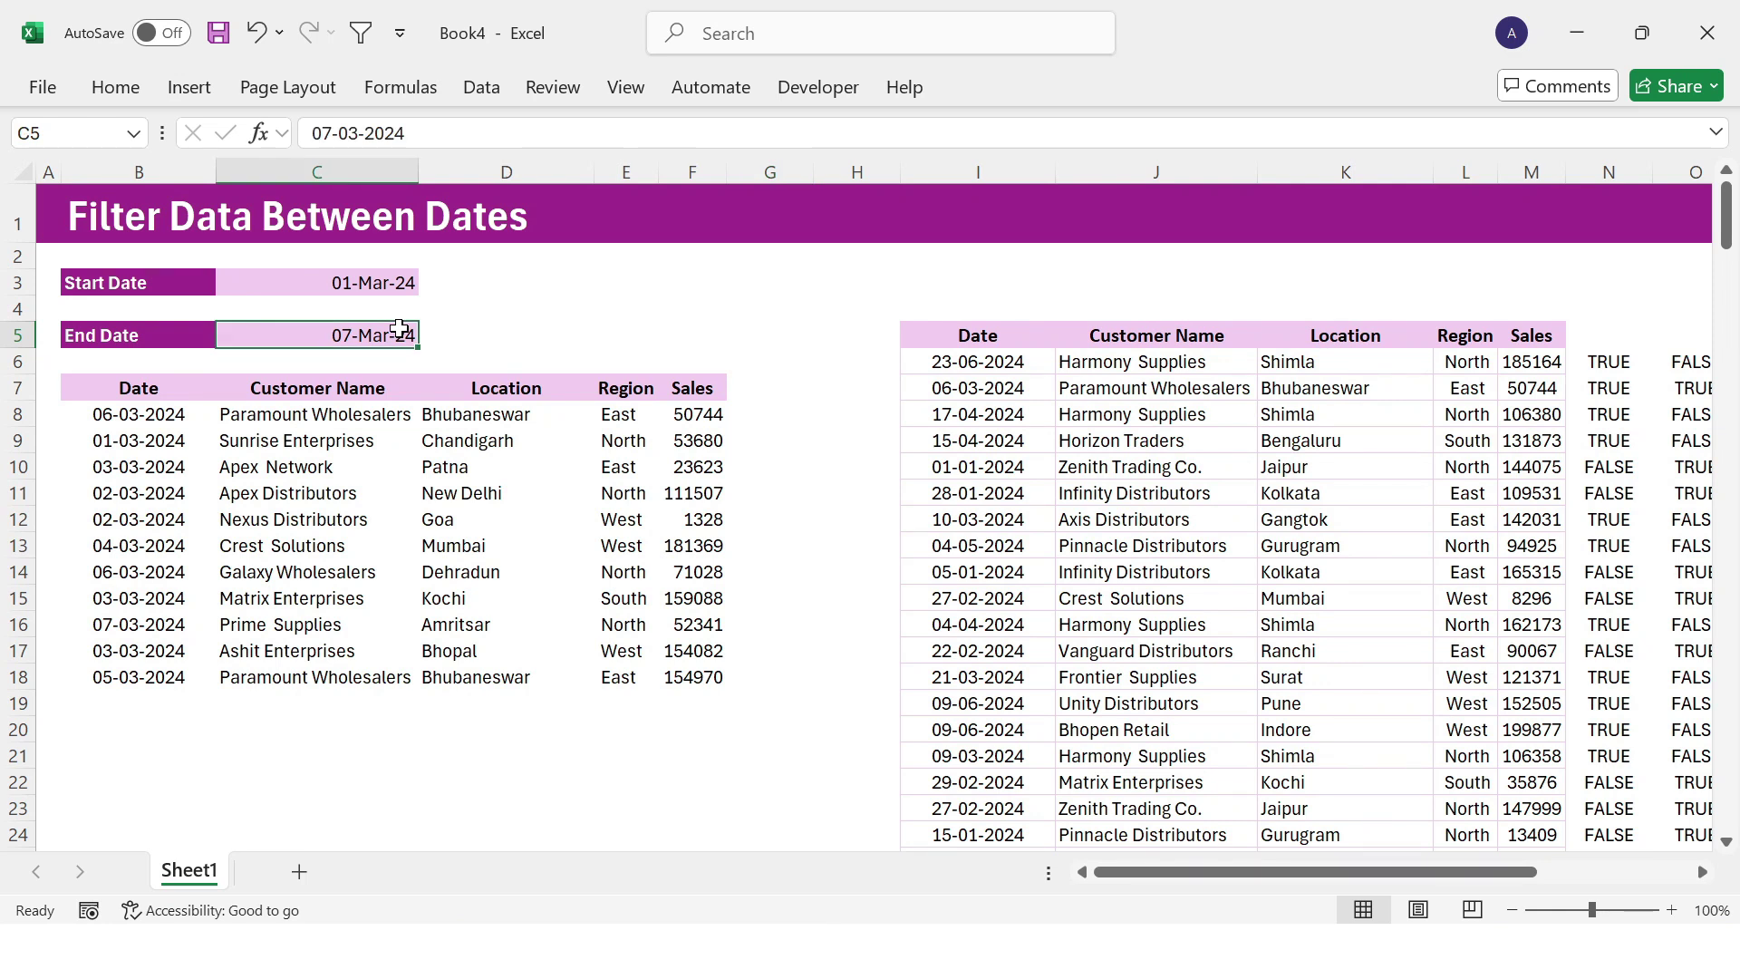
{"action": "double_click", "coordinate": [359, 333]}
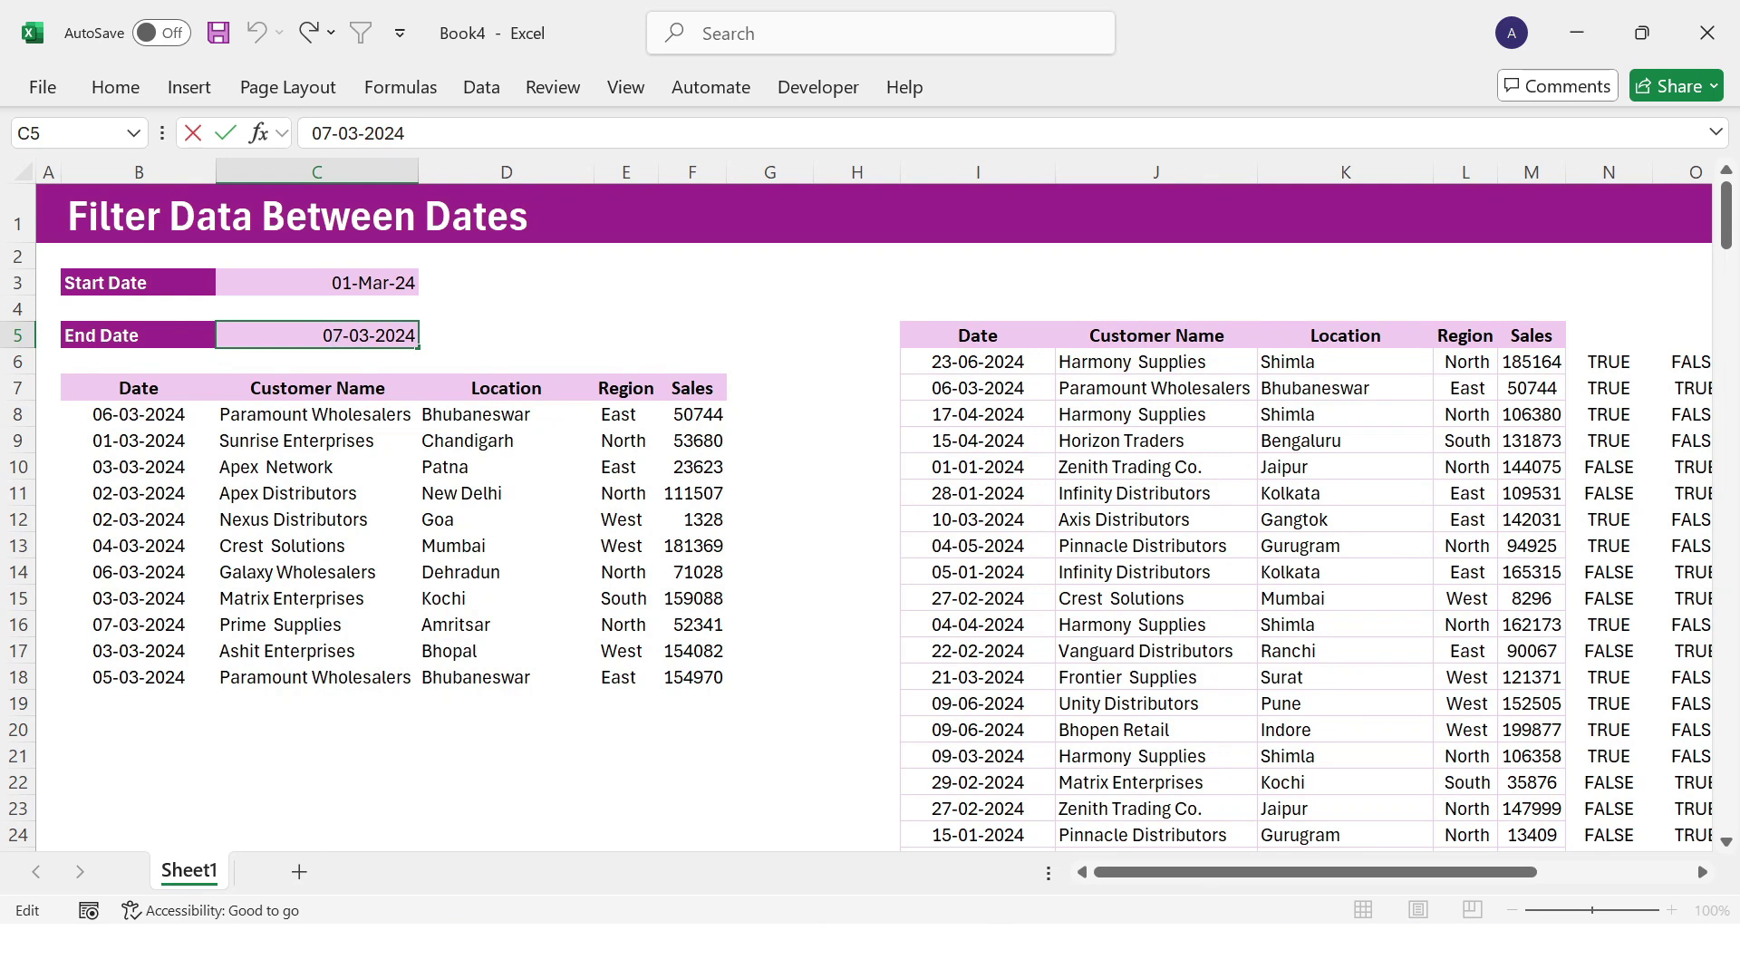
{"action": "key", "text": "BackSpace"}
{"action": "key", "text": "BackSpace"}
{"action": "type", "text": "15"}
{"action": "key", "text": "Return"}
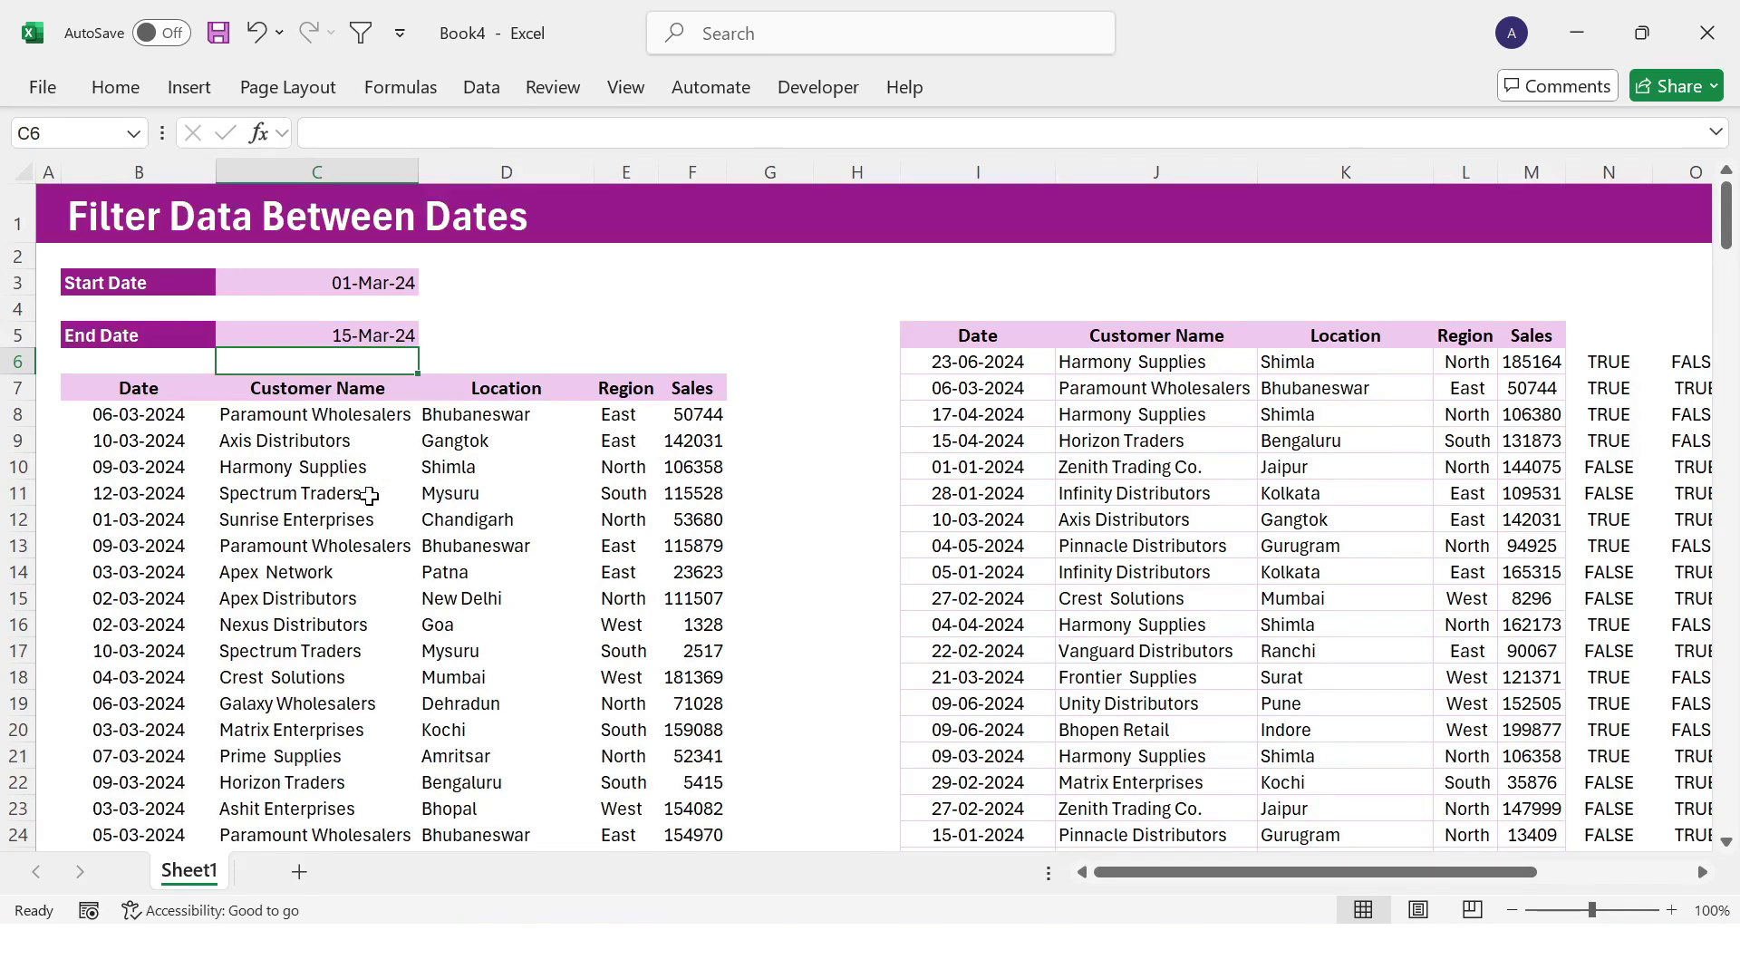
{"action": "left_click", "coordinate": [369, 495]}
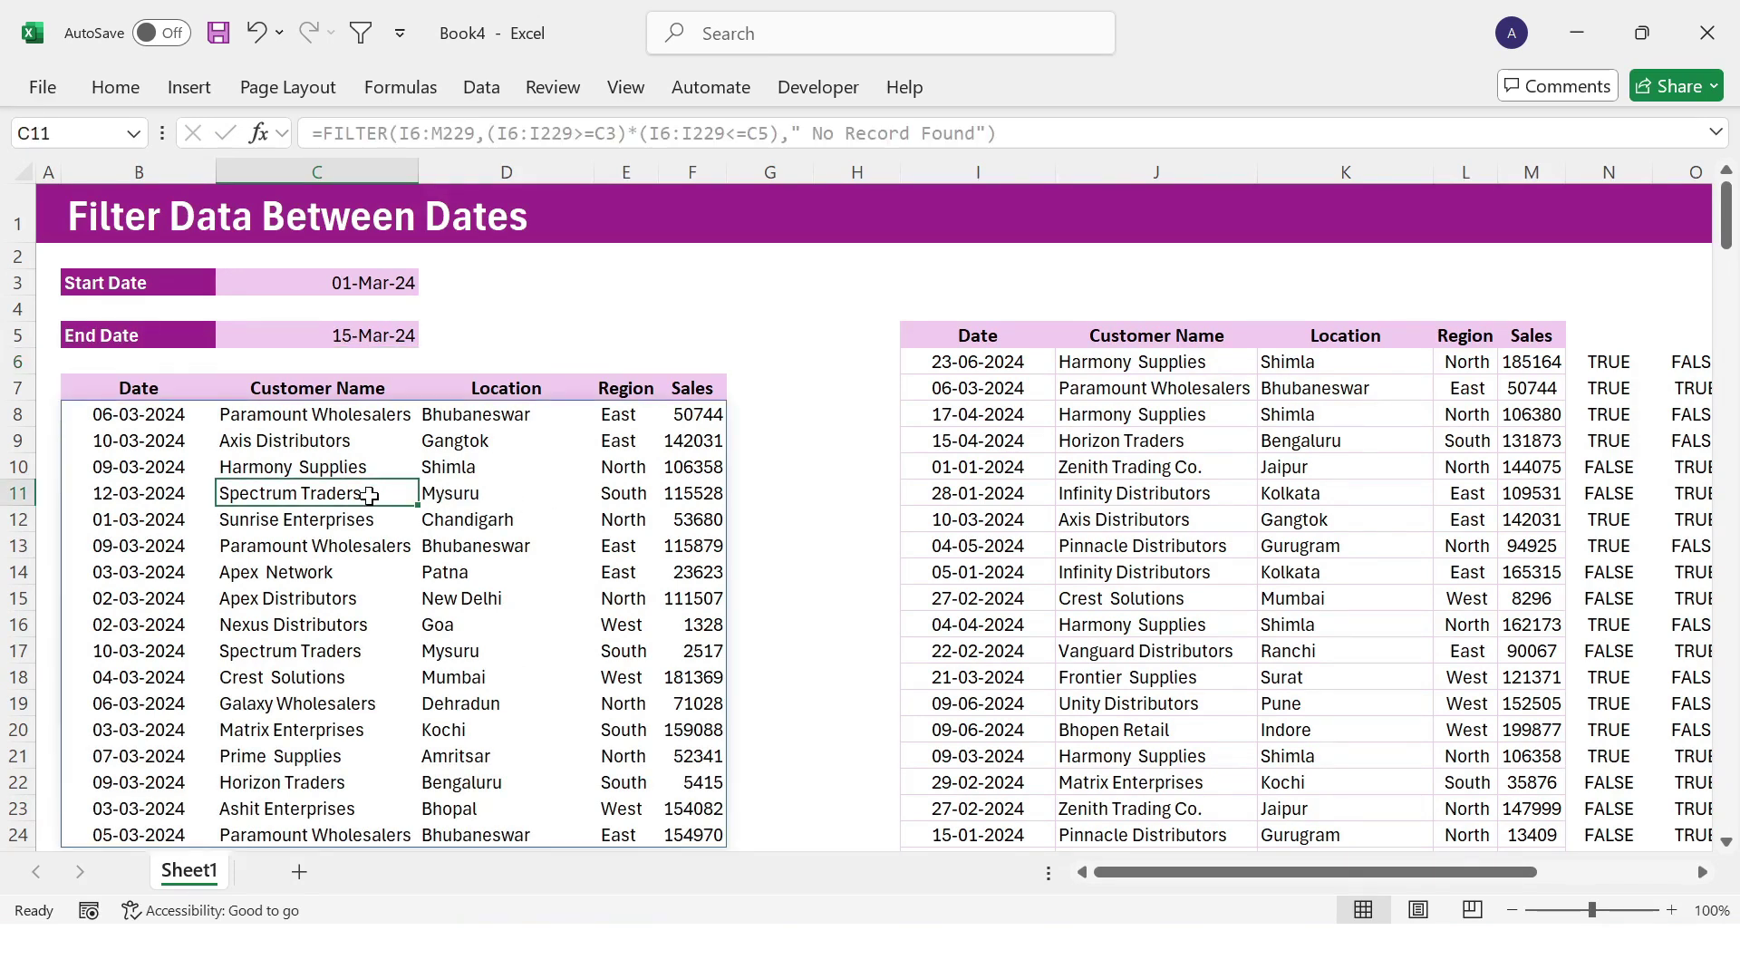
Step: Set the start date in C3 to 01-01-2024 and the end date in C5 to 10-01-2024
{"action": "left_click", "coordinate": [361, 283]}
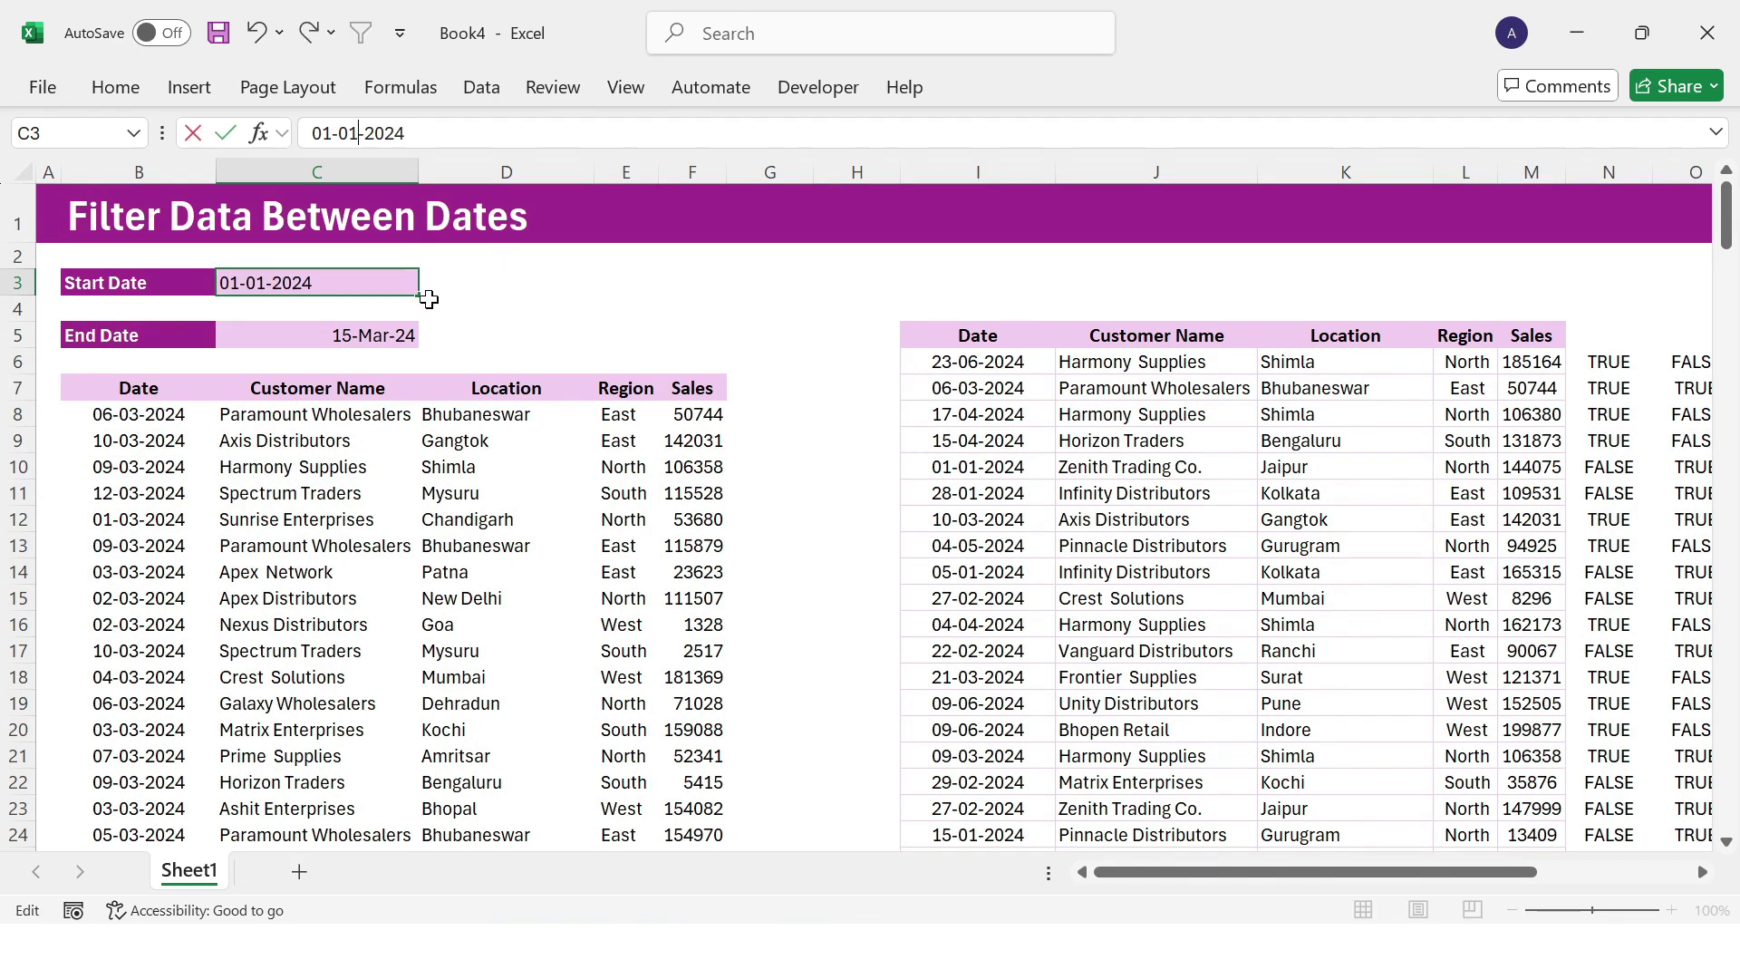
{"action": "key", "text": "Return"}
{"action": "left_click", "coordinate": [379, 336]}
{"action": "left_click", "coordinate": [406, 134]}
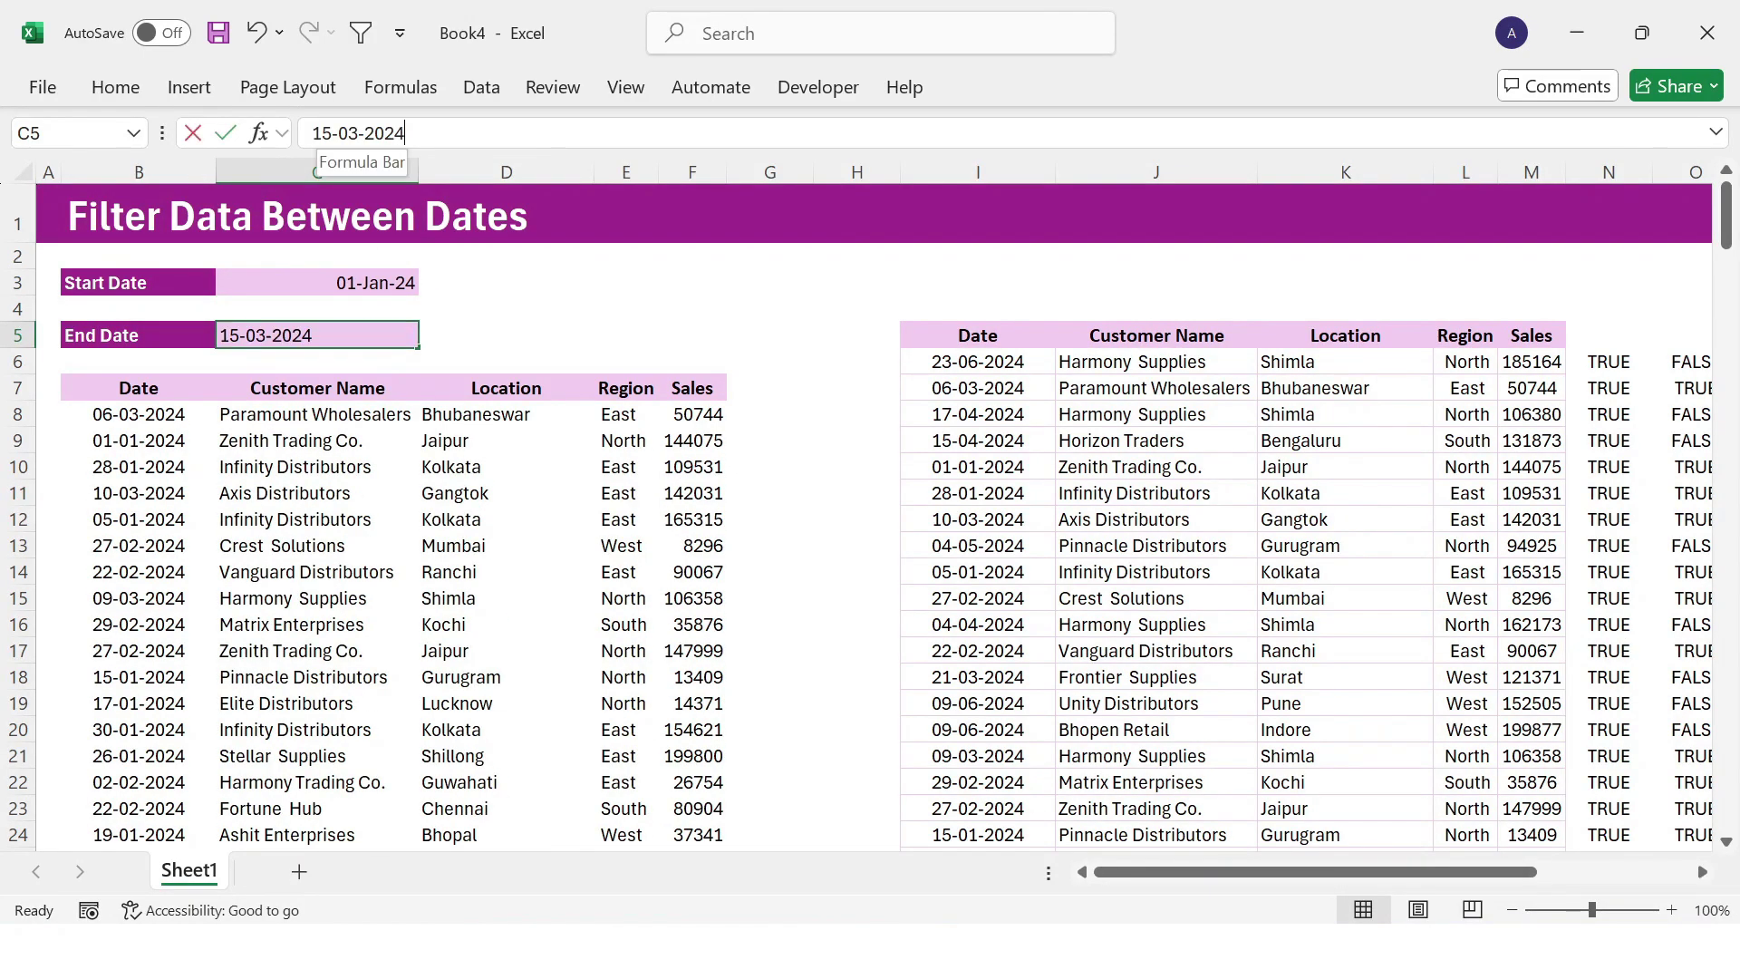
{"action": "left_click", "coordinate": [398, 282]}
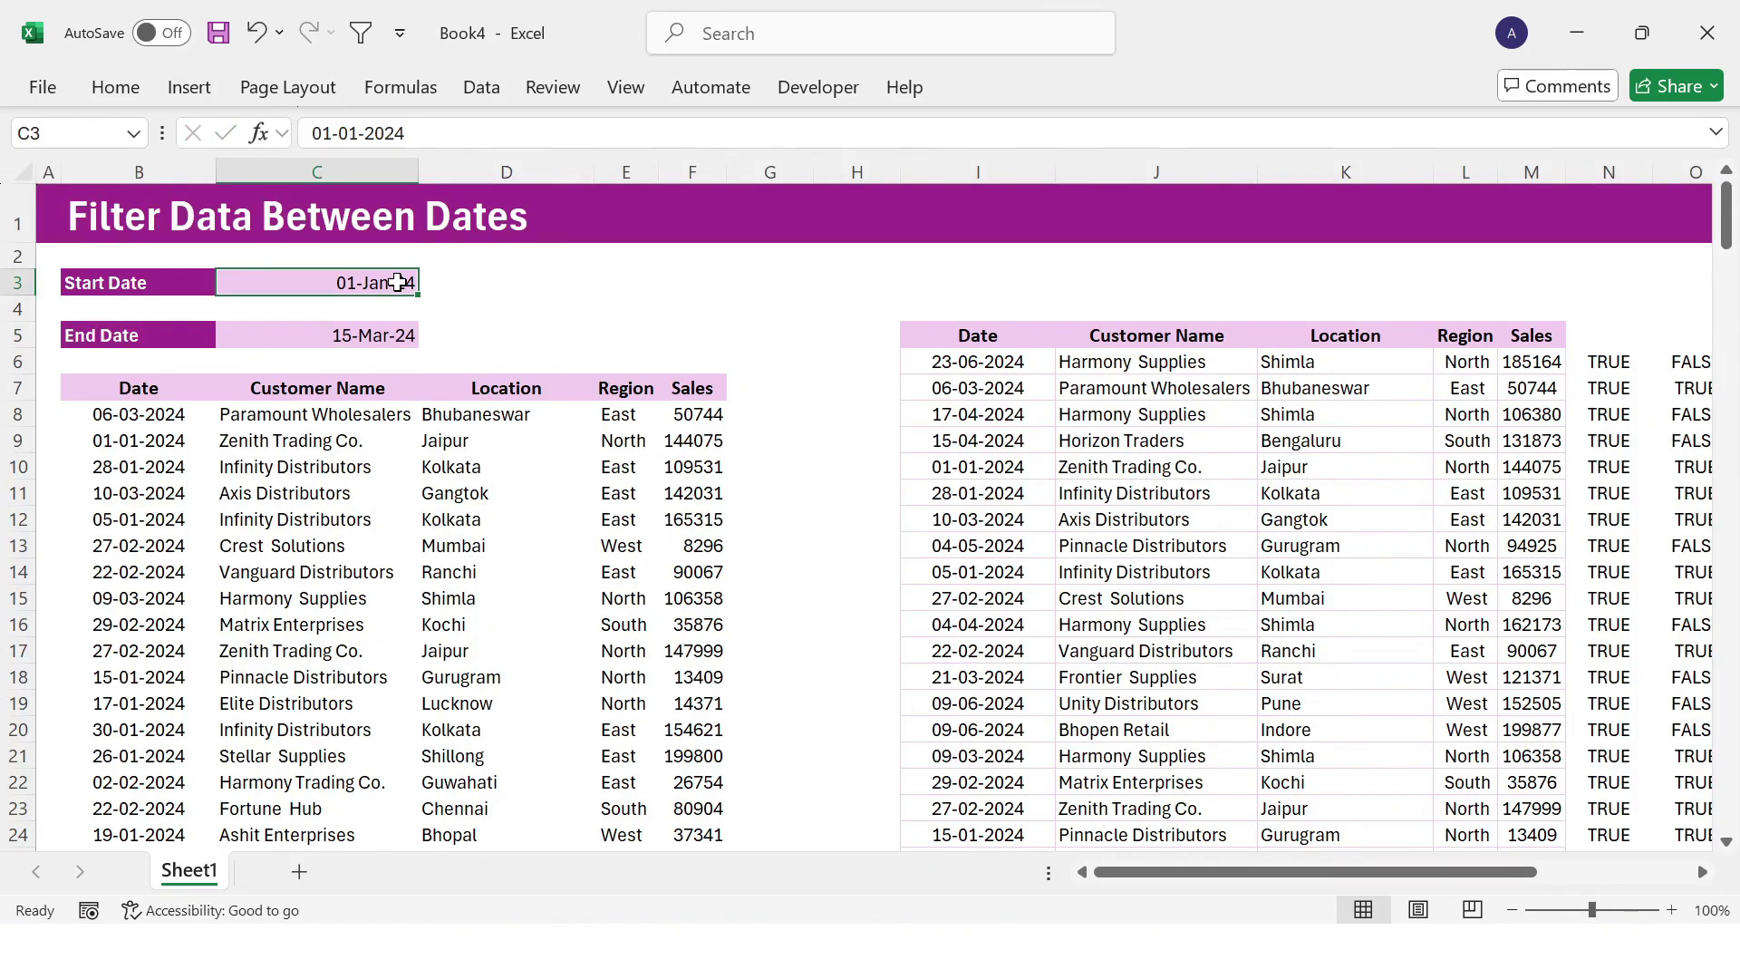
{"action": "double_click", "coordinate": [378, 335]}
{"action": "type", "text": "10-01-2024"}
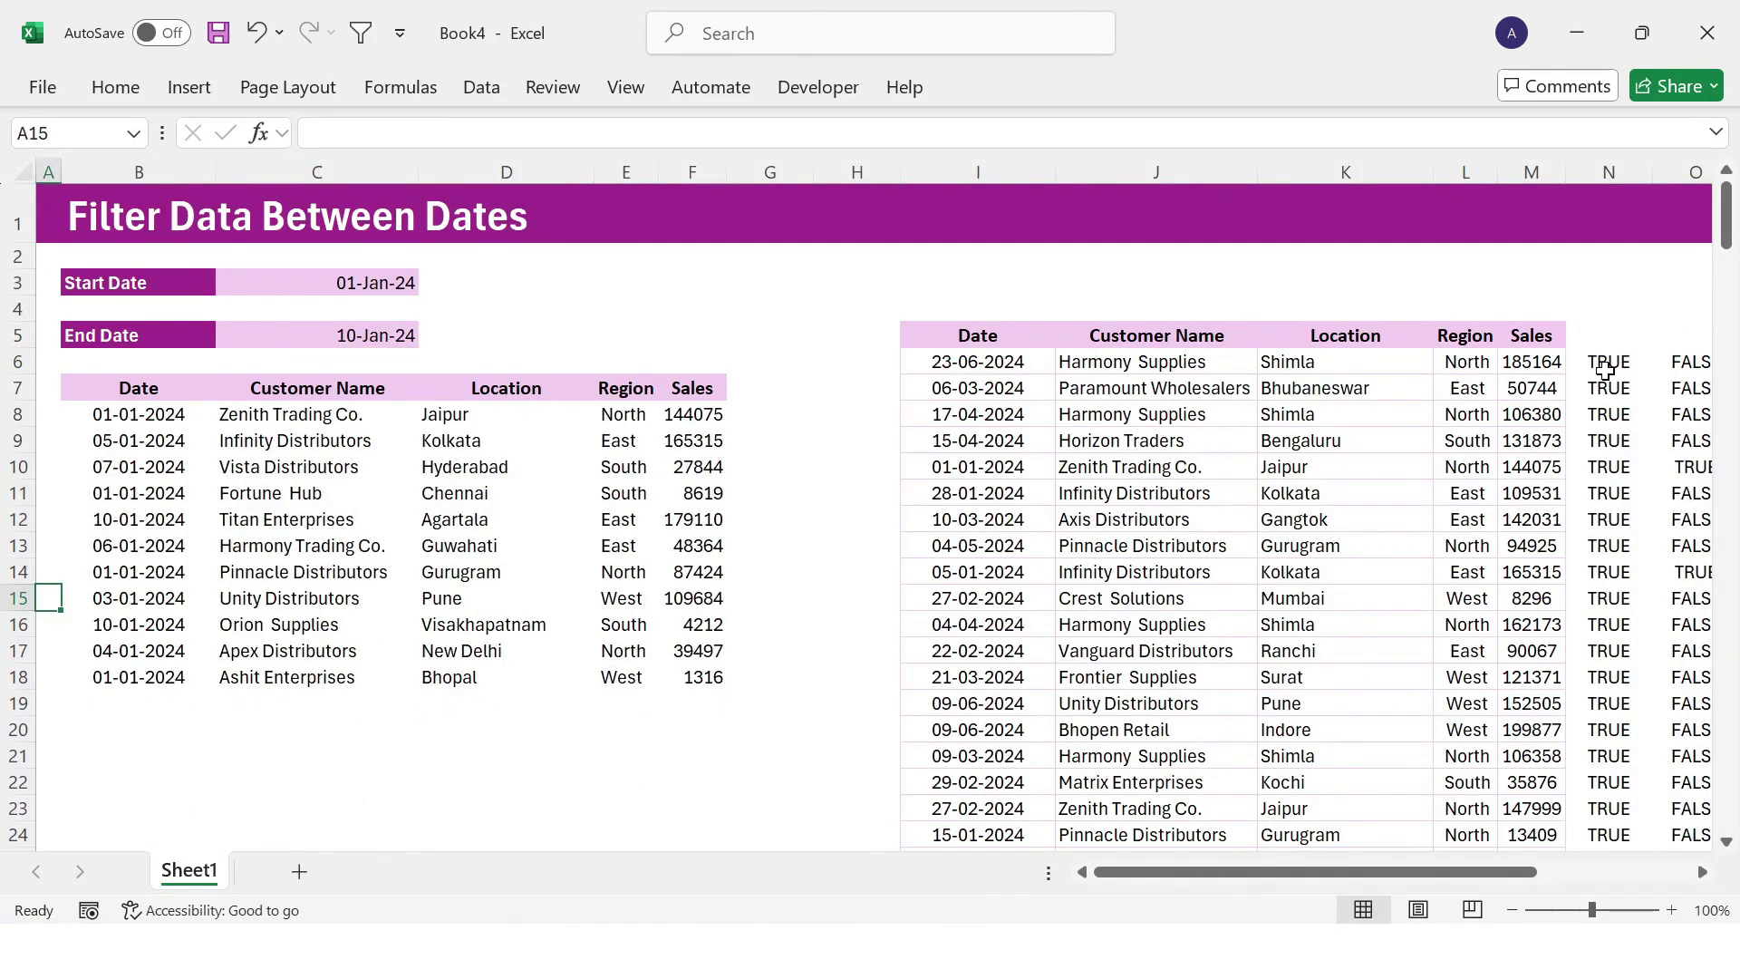
Step: Delete the helper test and product formulas in columns N to P from row 6 down
{"action": "left_click", "coordinate": [1604, 366]}
{"action": "key", "text": "shift+Right"}
{"action": "key", "text": "shift+Right"}
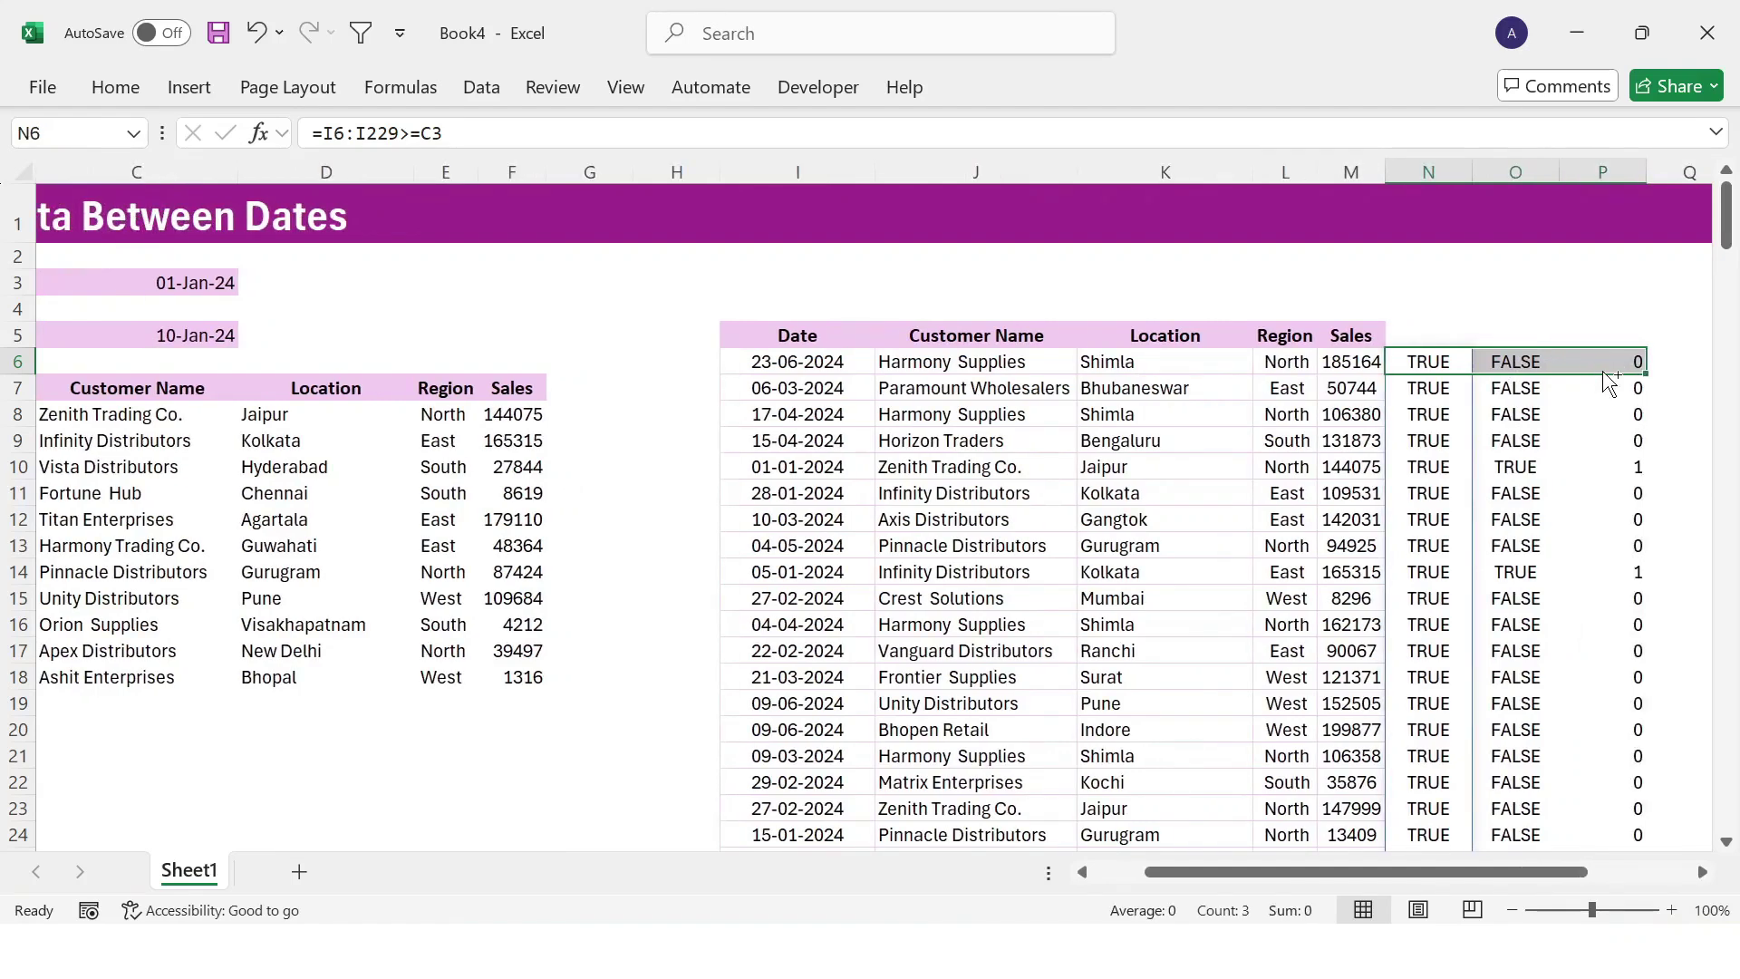
{"action": "key", "text": "ctrl+shift+Down"}
{"action": "key", "text": "ctrl+BackSpace"}
{"action": "key", "text": "Delete"}
{"action": "key", "text": "Left"}
{"action": "key", "text": "Home"}
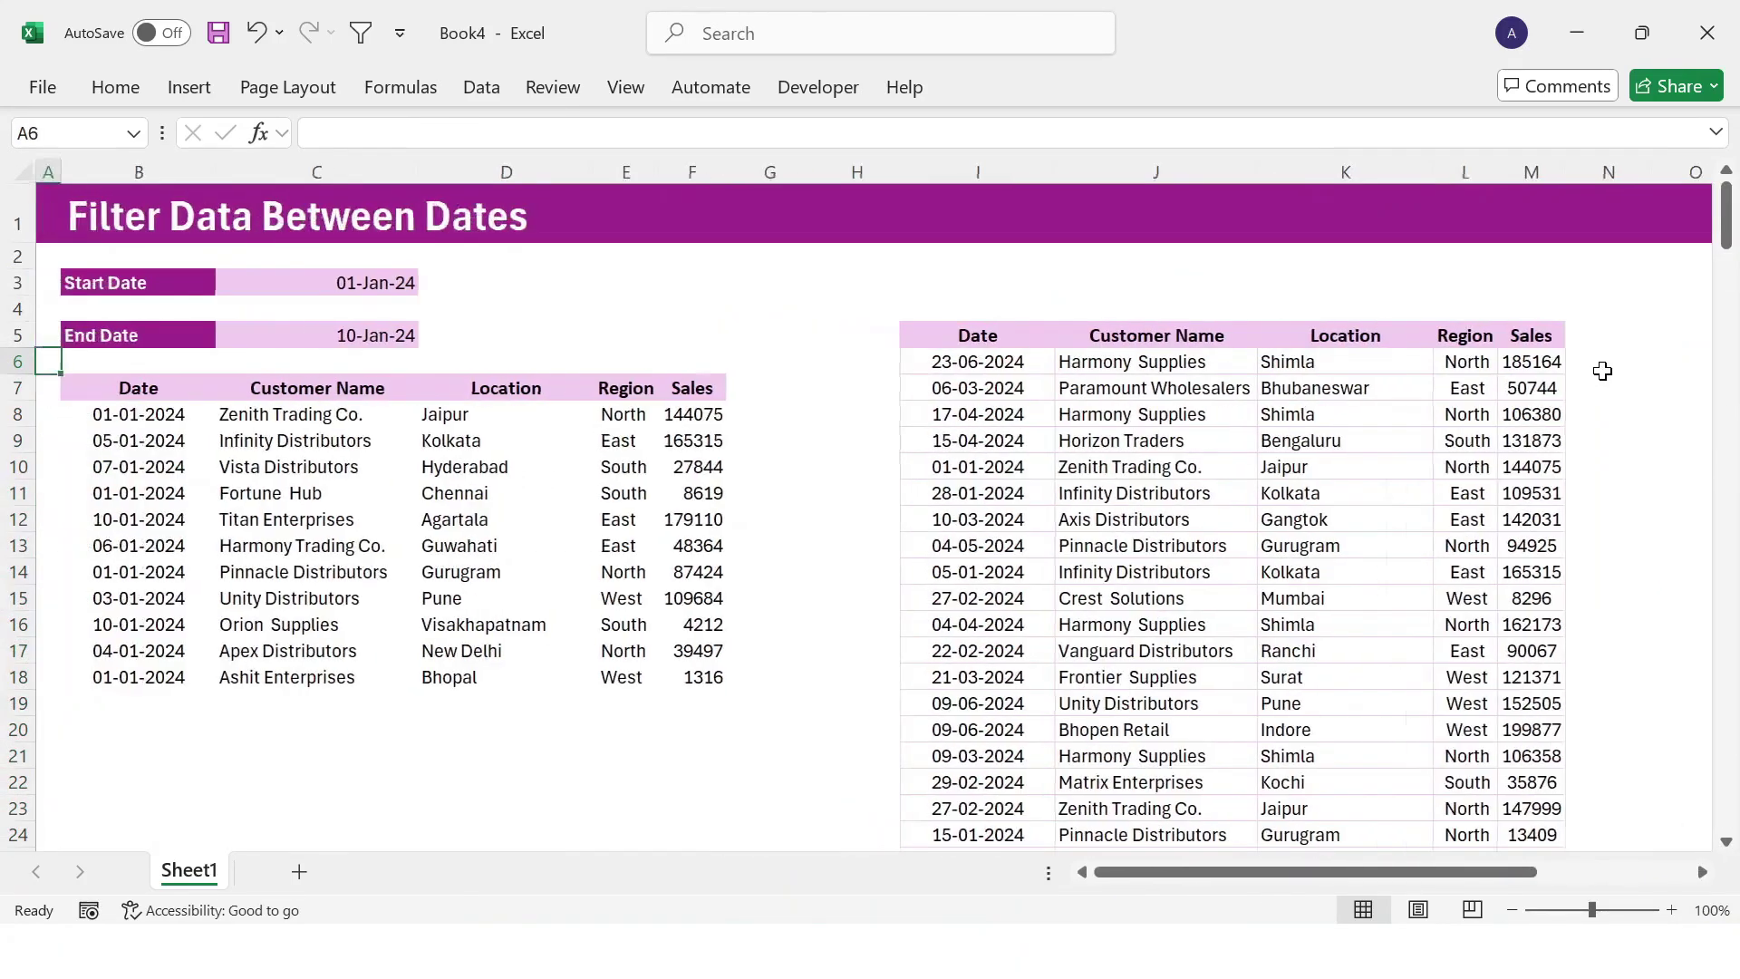